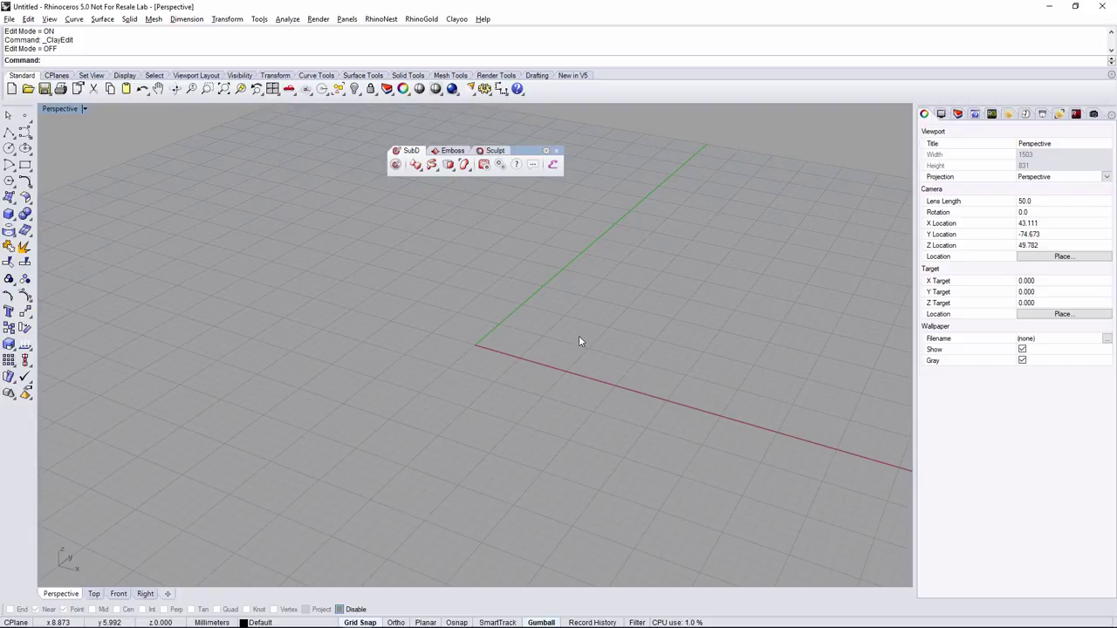
- Start a SubD sphere at the origin and set its sphere mode to Polygonal
click(418, 168)
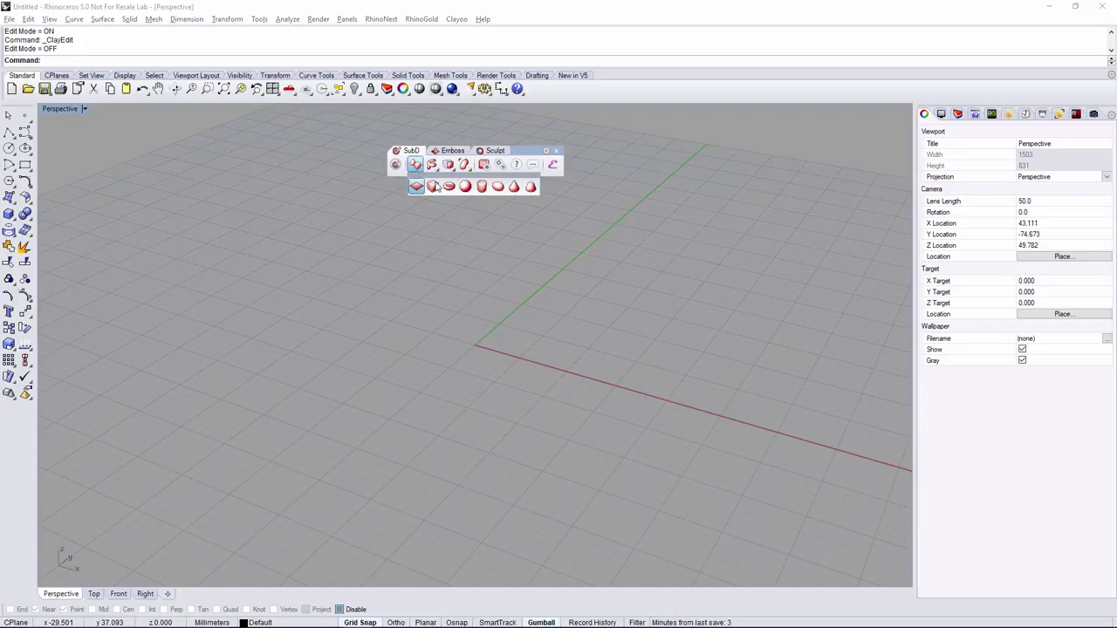
click(466, 186)
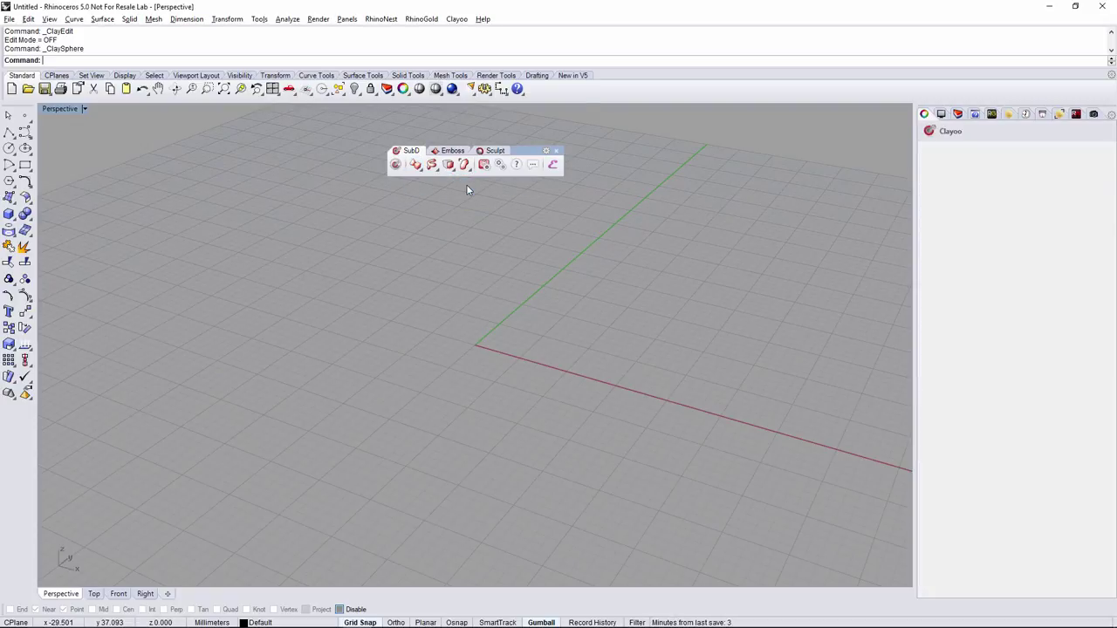
right_drag(497, 303, 553, 326)
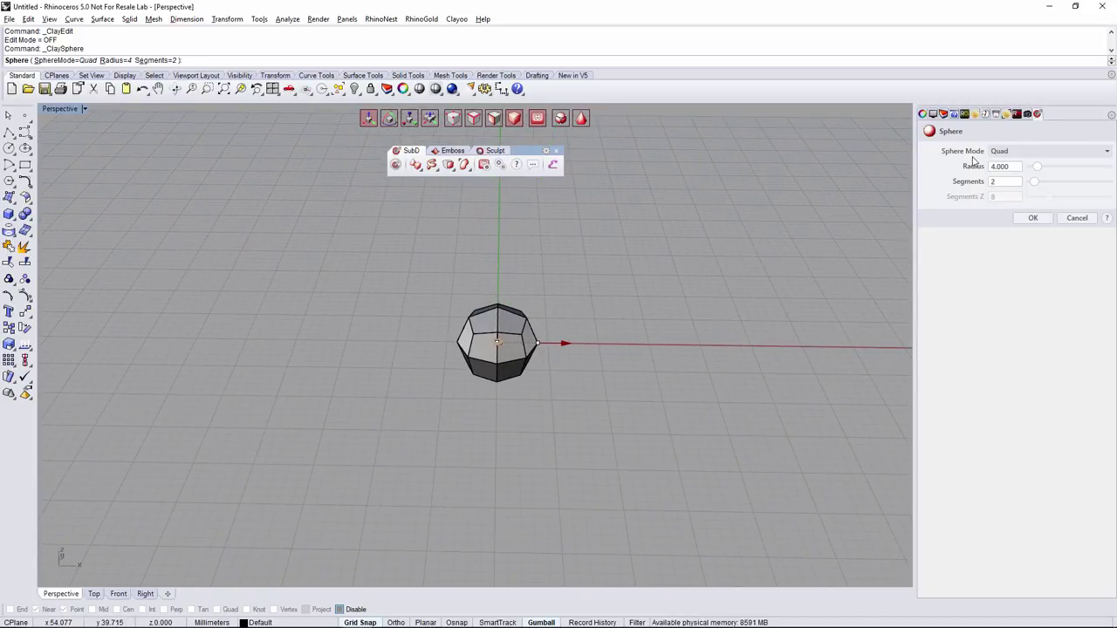
click(1005, 154)
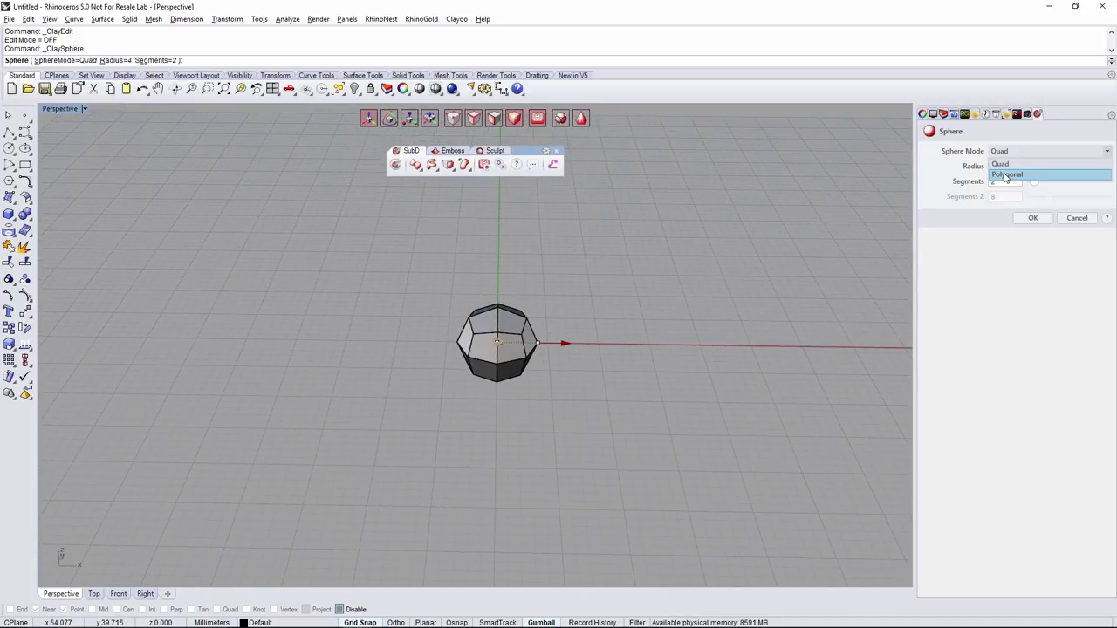
click(1006, 177)
- Set the polygonal sphere's Segments to 20
right_drag(577, 343, 619, 370)
scroll(559, 347, up, 6)
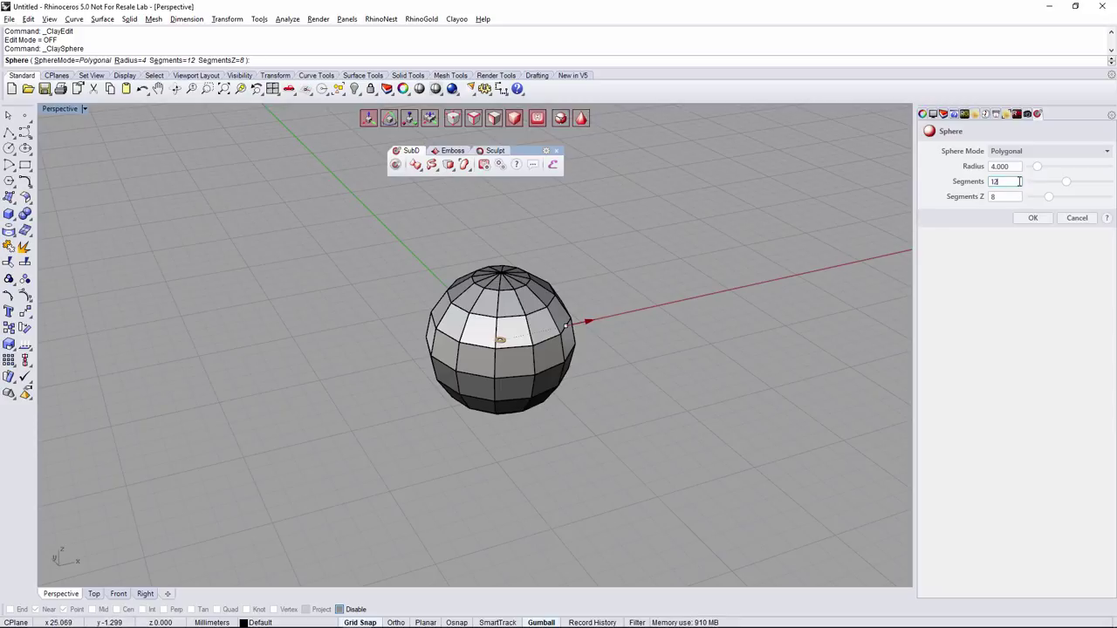
scroll(1018, 180, up, 7)
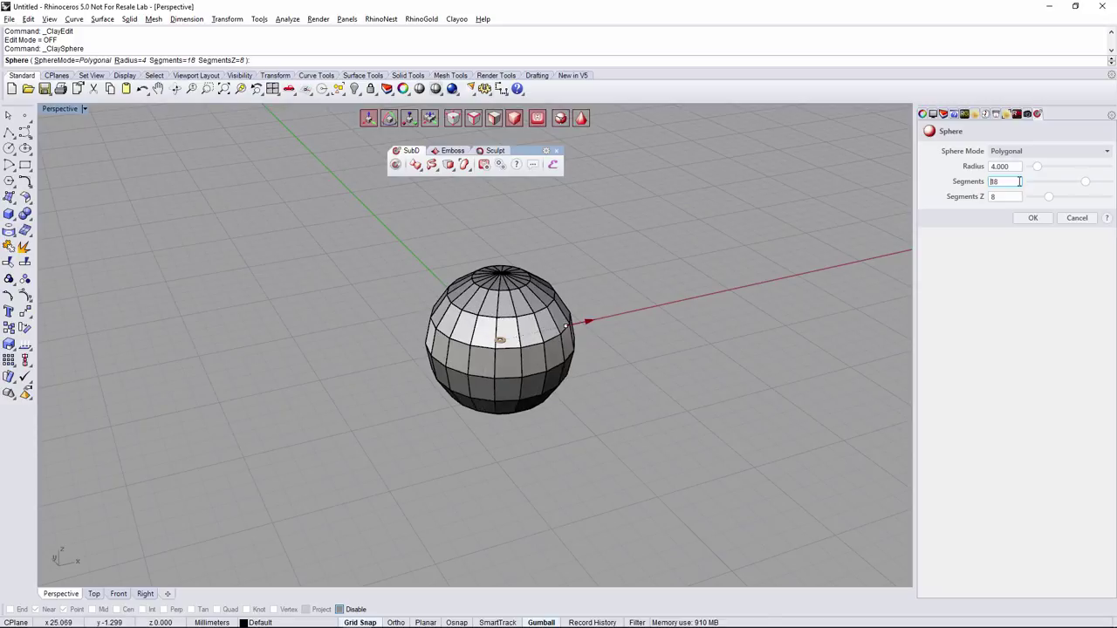
scroll(1019, 180, up, 2)
scroll(1019, 180, down, 1)
right_drag(628, 354, 676, 250)
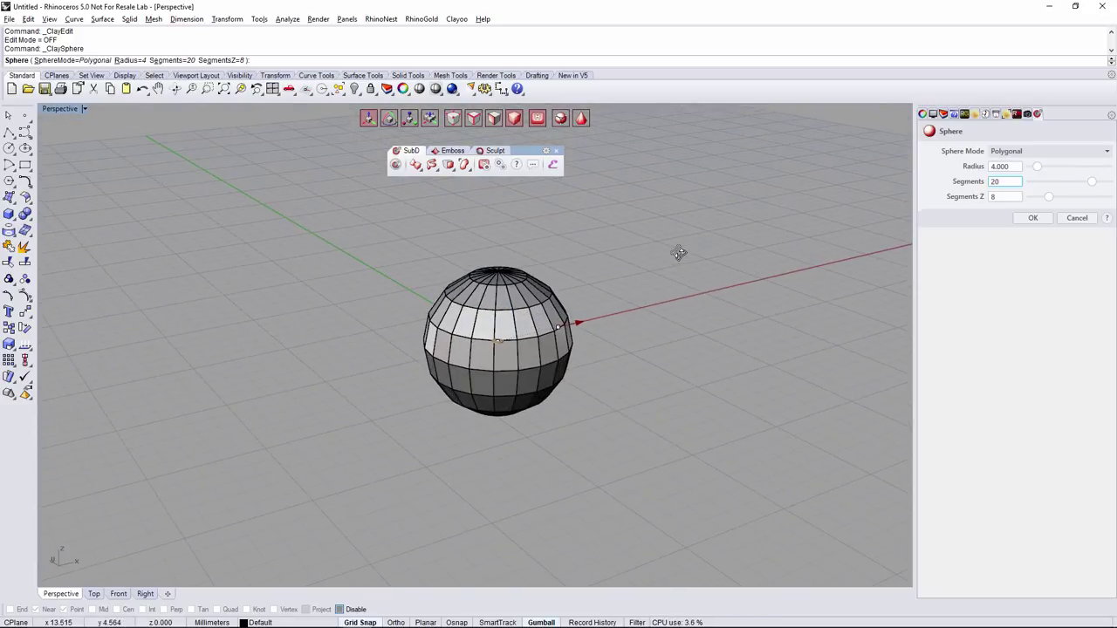
- Set the sphere's Segments Z to 12 and create it
scroll(1003, 196, up, 3)
right_drag(576, 288, 555, 373)
scroll(1003, 198, up, 1)
right_drag(665, 317, 666, 390)
right_drag(770, 293, 750, 314)
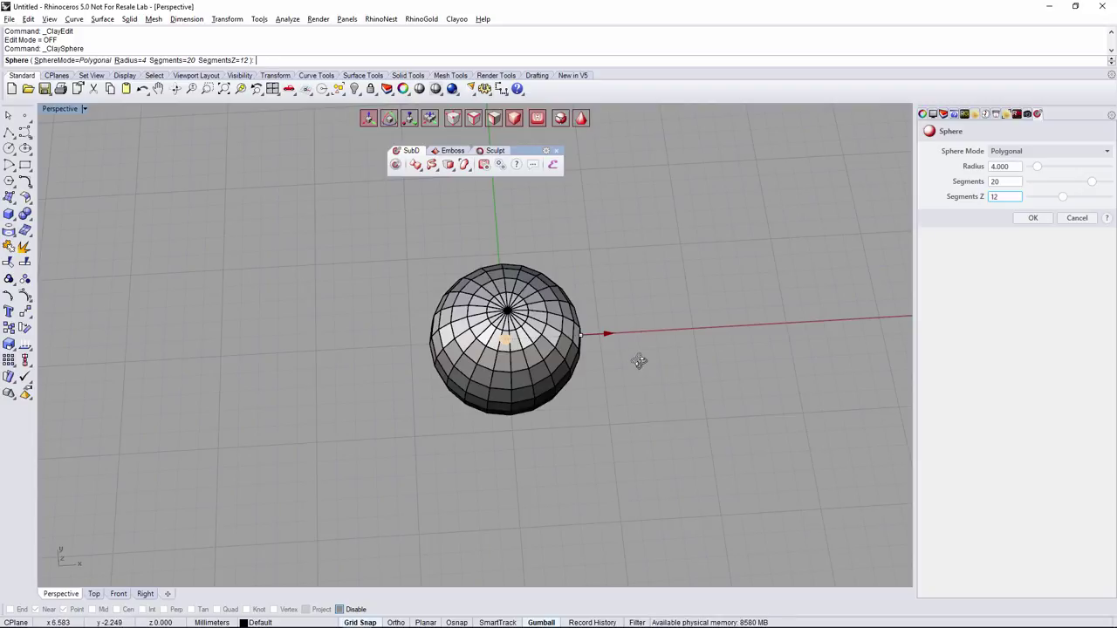
right_drag(639, 362, 721, 286)
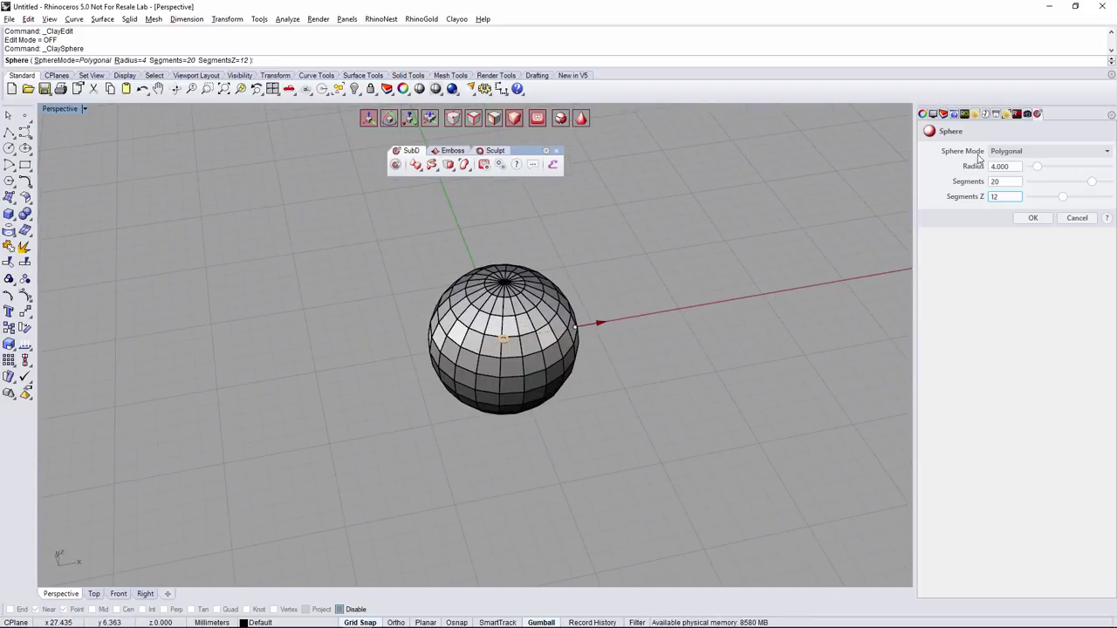
right_drag(689, 338, 690, 323)
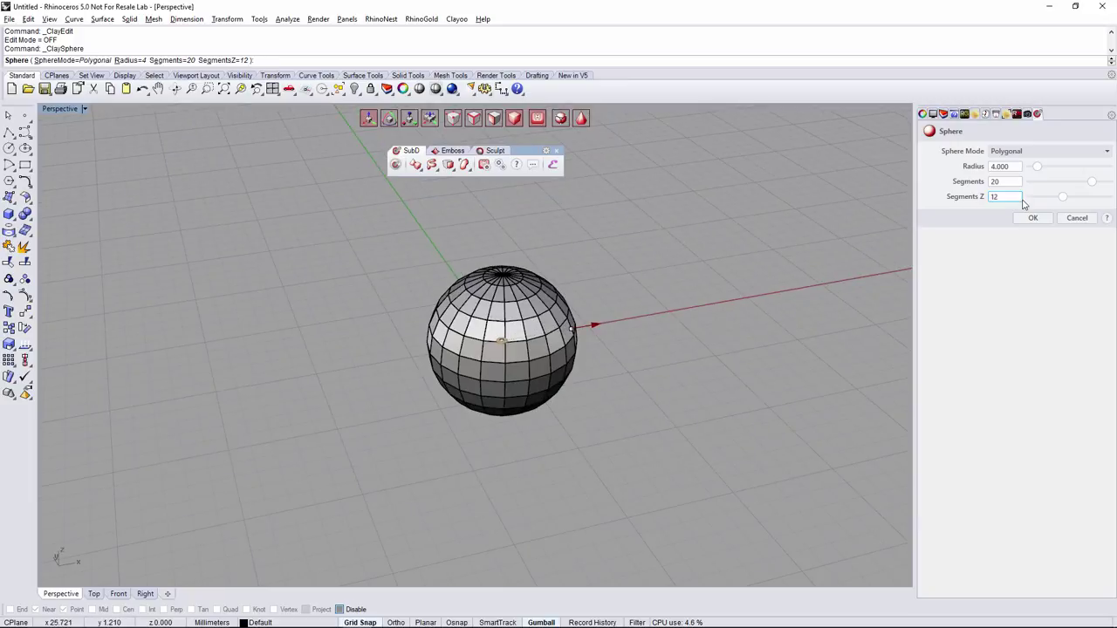
click(1034, 220)
- Display the Front view as Shaded and delete all faces in the lower half of the sphere
mouse_move(568, 397)
right_down()
mouse_move(557, 365)
mouse_move(572, 417)
right_up()
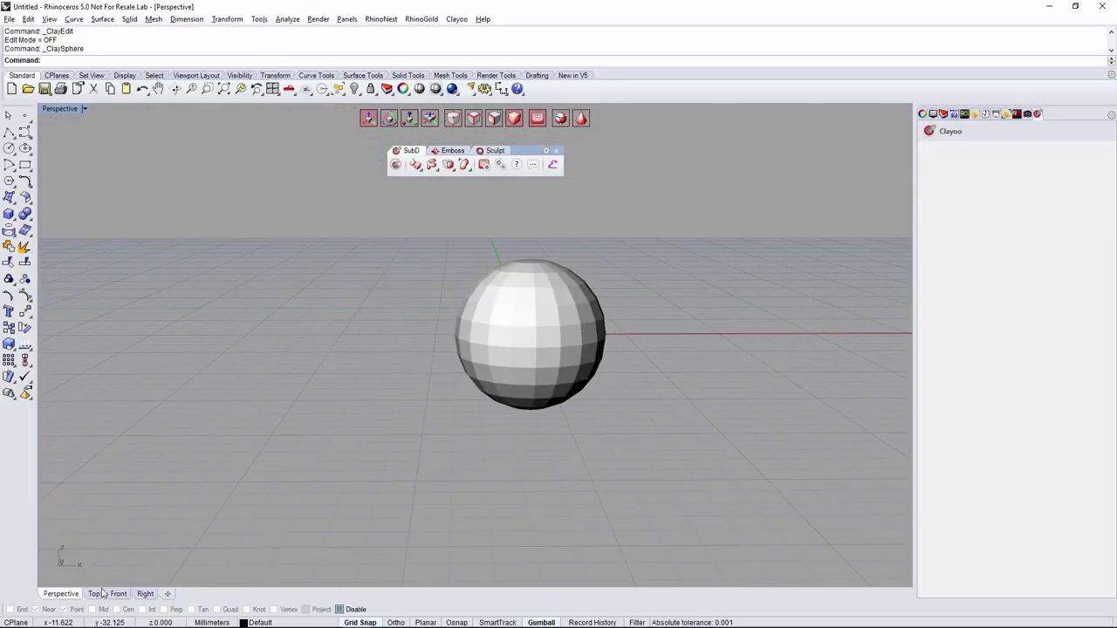
click(126, 593)
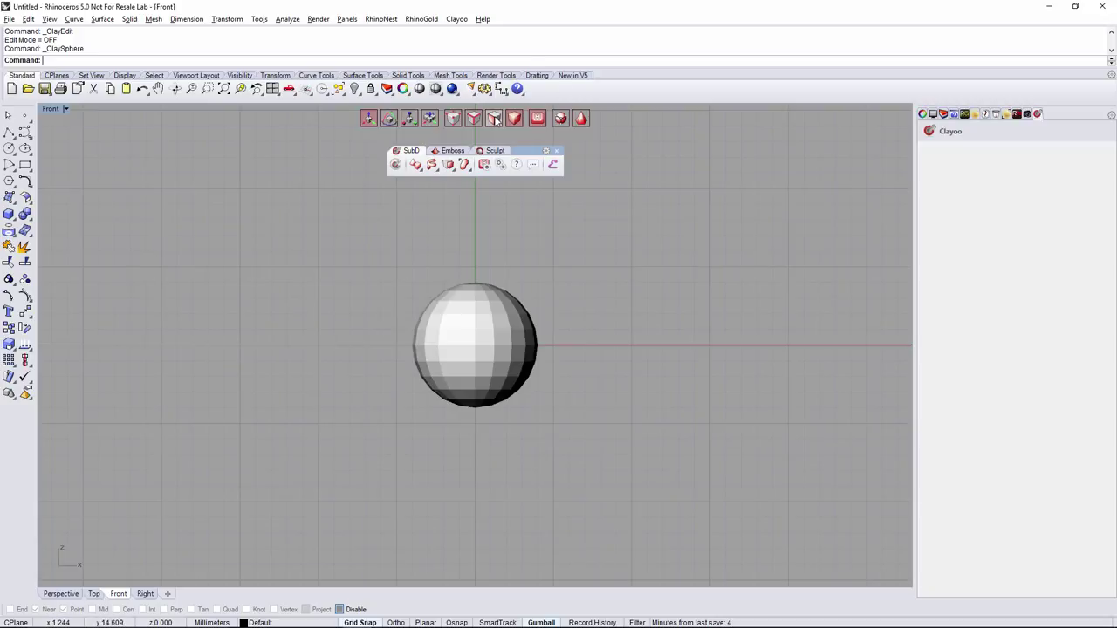
click(52, 109)
click(71, 138)
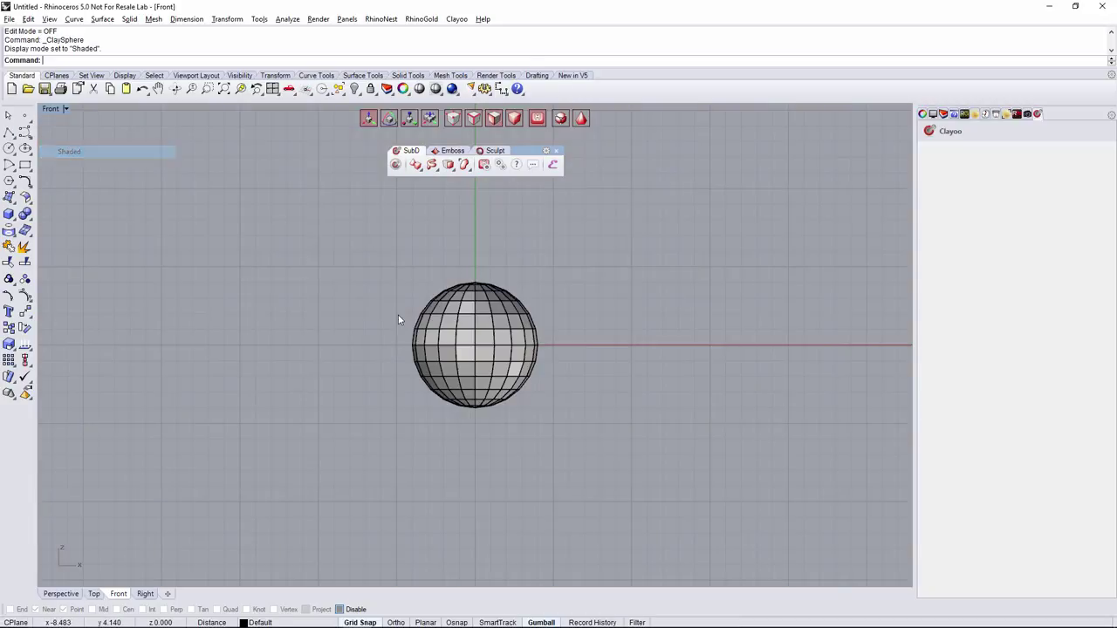
drag(330, 380, 332, 378)
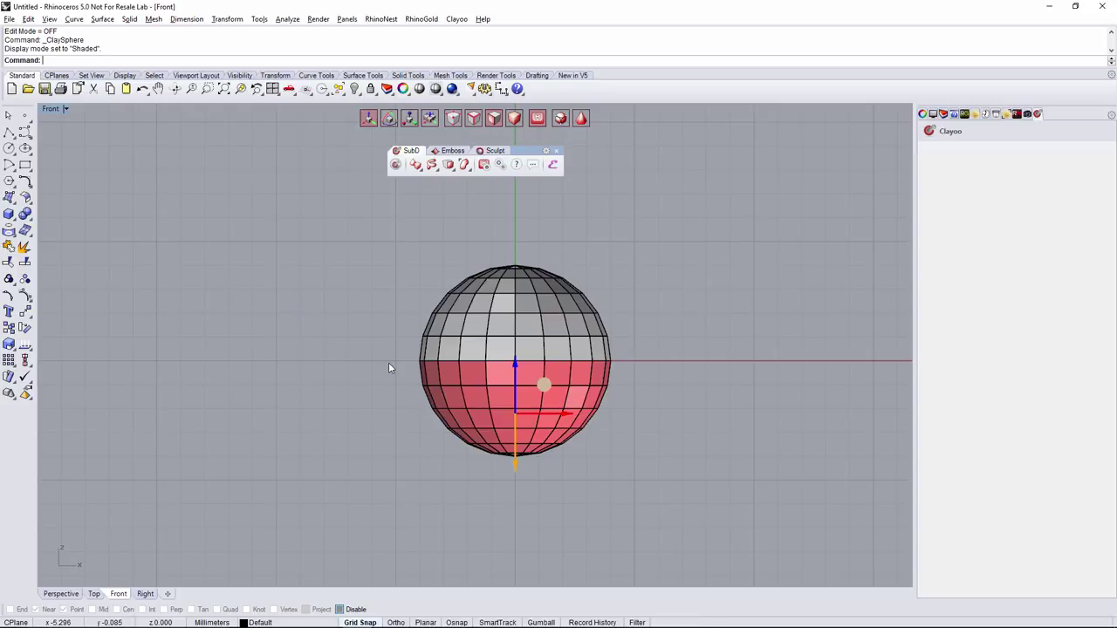
key(Delete)
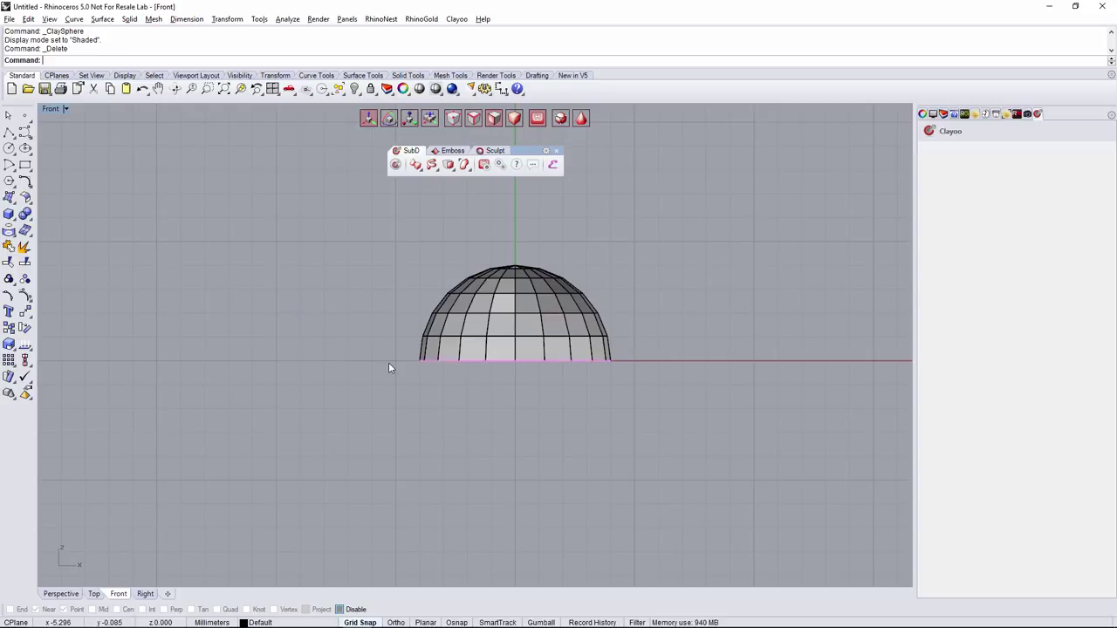
- Extrude the dome's open bottom edge loop inward by uniform scaling to form a narrow flat rim
click(70, 596)
right_drag(583, 401, 613, 424)
scroll(597, 386, up, 4)
right_drag(595, 384, 618, 403)
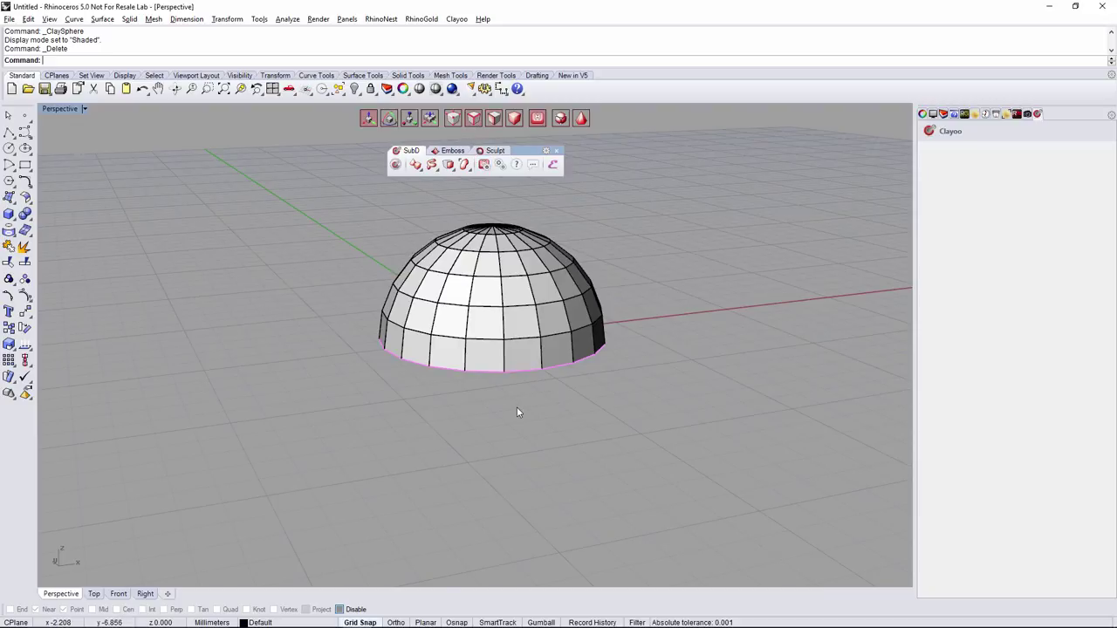
right_drag(516, 408, 463, 343)
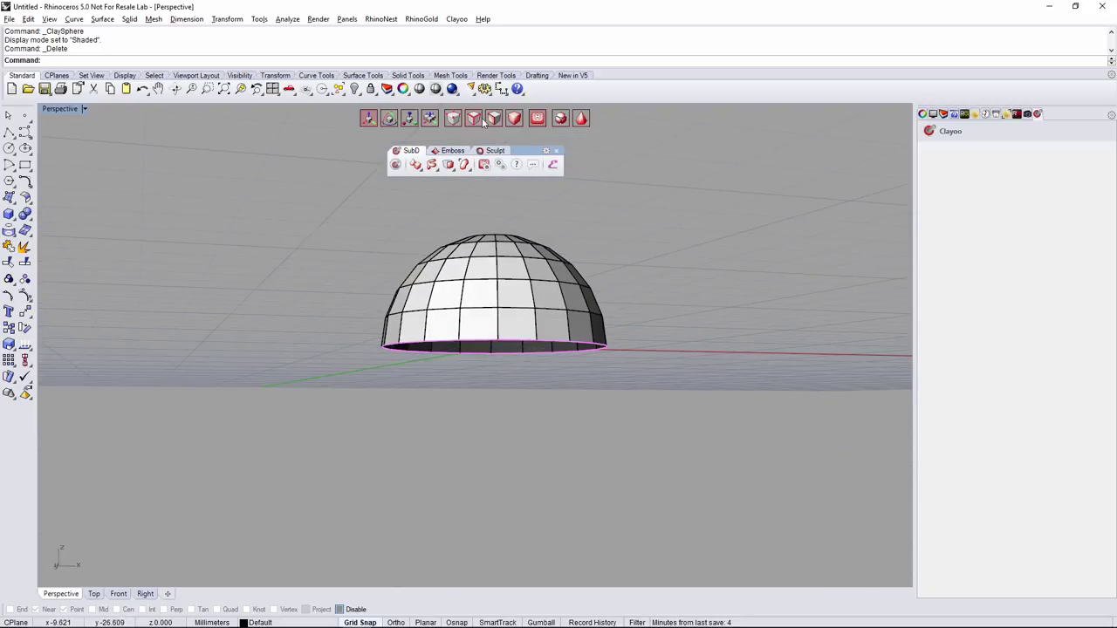
click(478, 347)
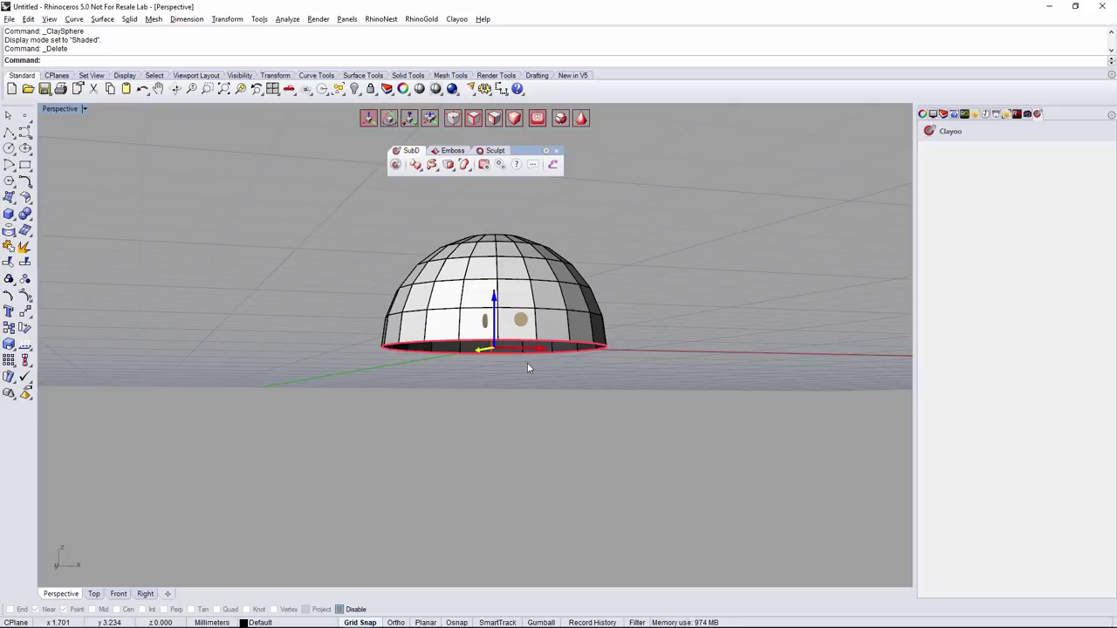
scroll(524, 367, up, 3)
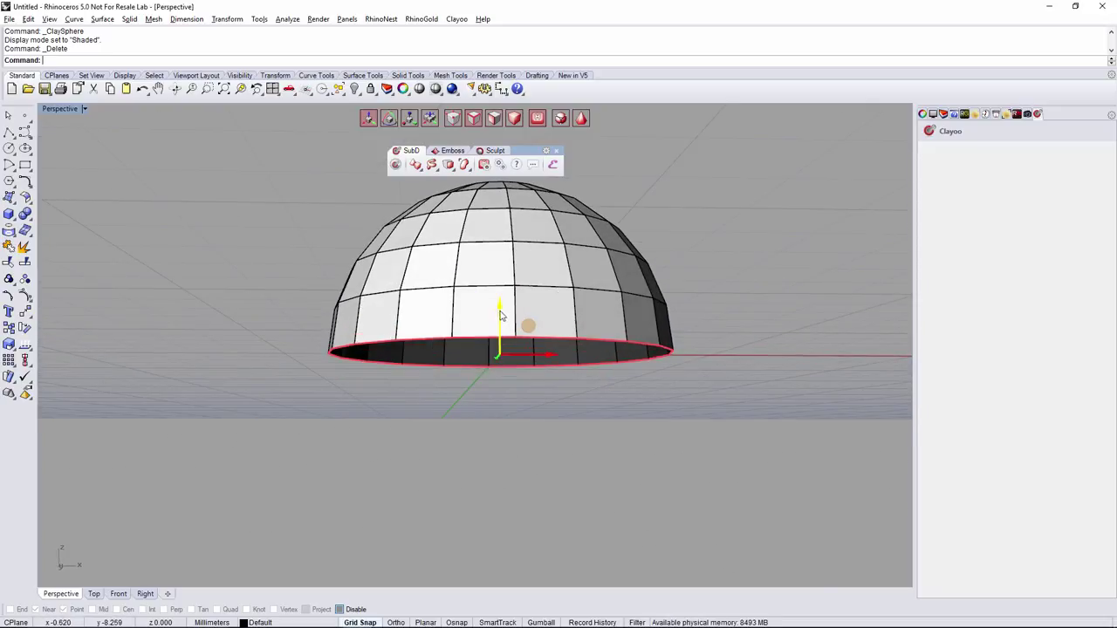
right_drag(526, 337, 477, 343)
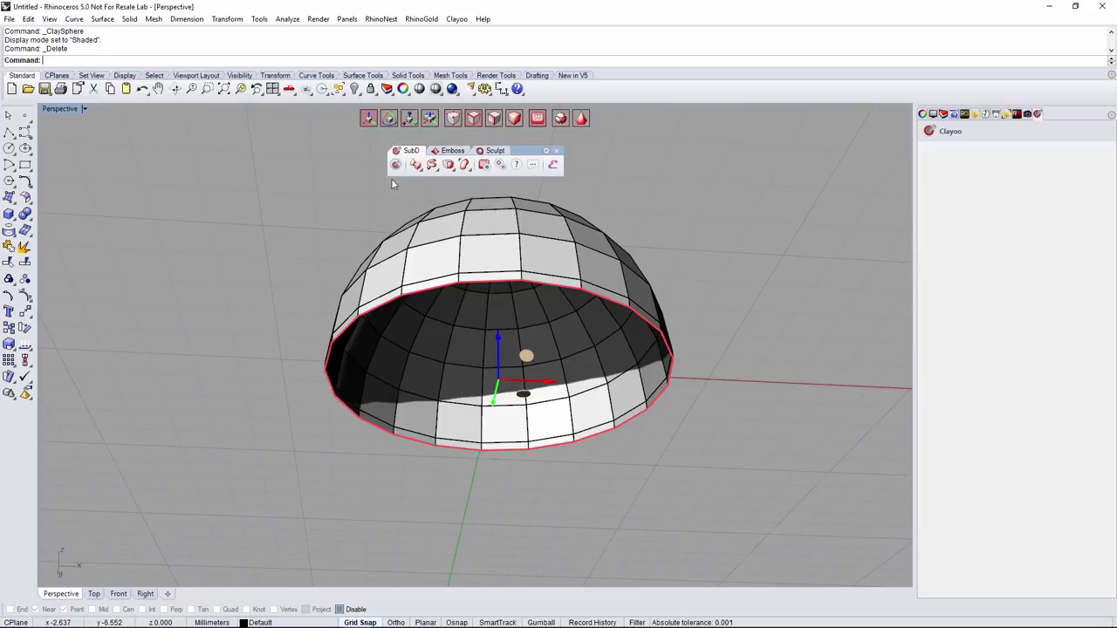
click(411, 118)
right_drag(534, 336, 528, 284)
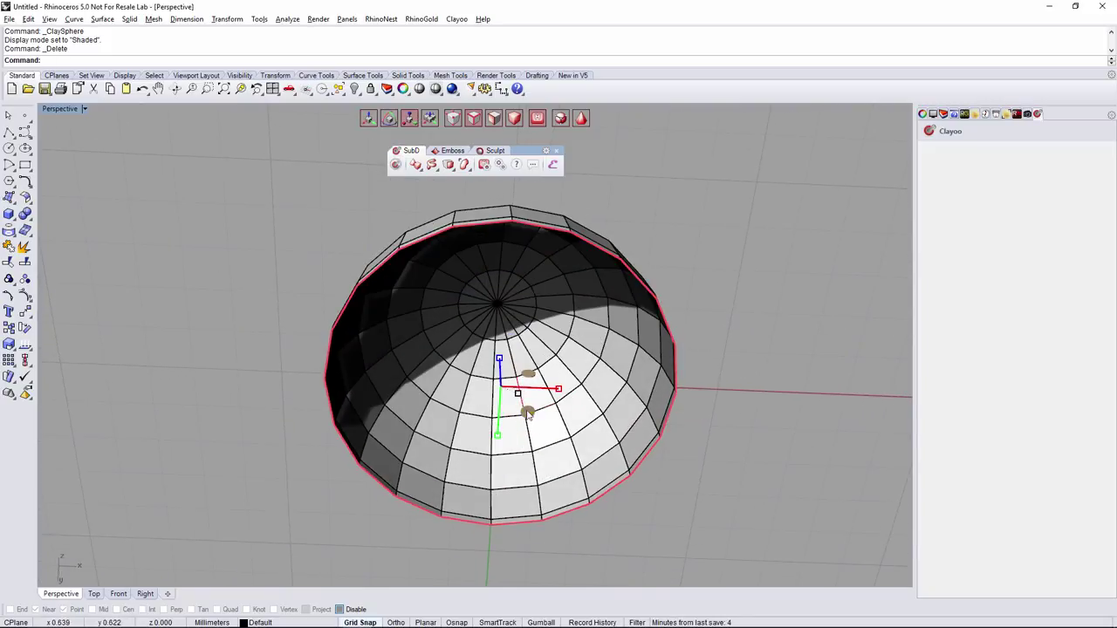
alt+drag(527, 416, 527, 414)
right_drag(535, 420, 493, 358)
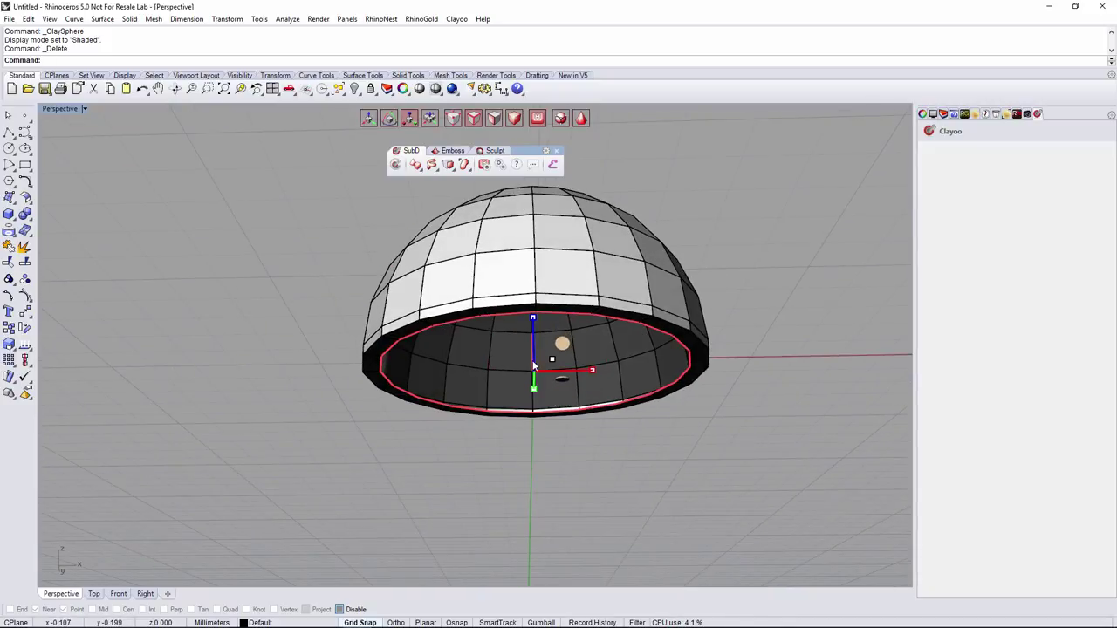
- Extrude the rim's inner edge loop slightly downward to form a short neck under the dome
click(374, 117)
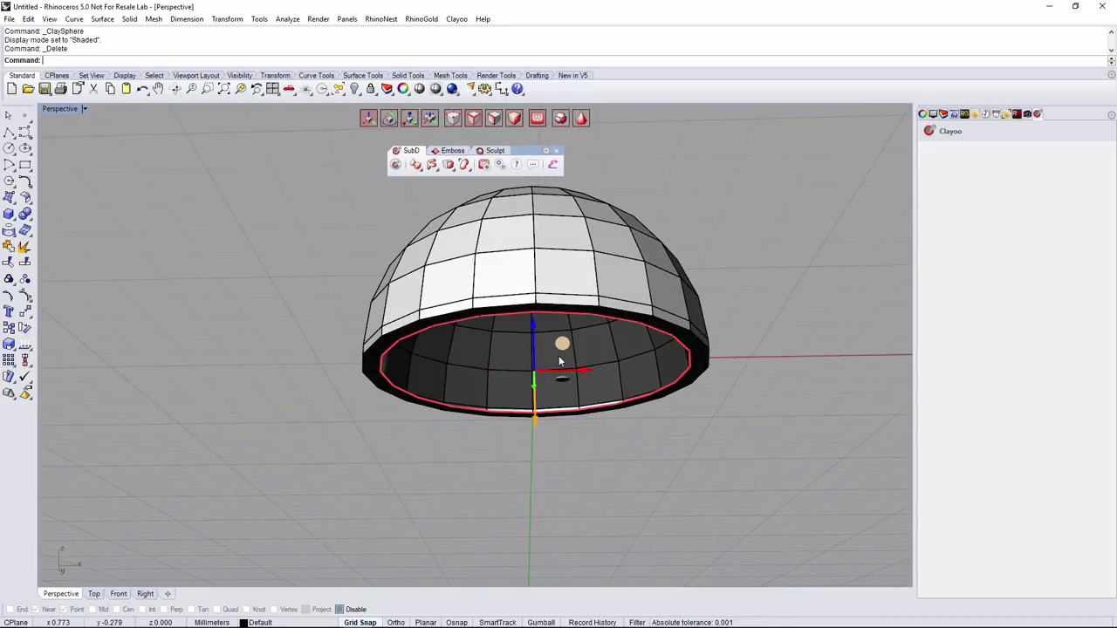
right_drag(553, 350, 556, 367)
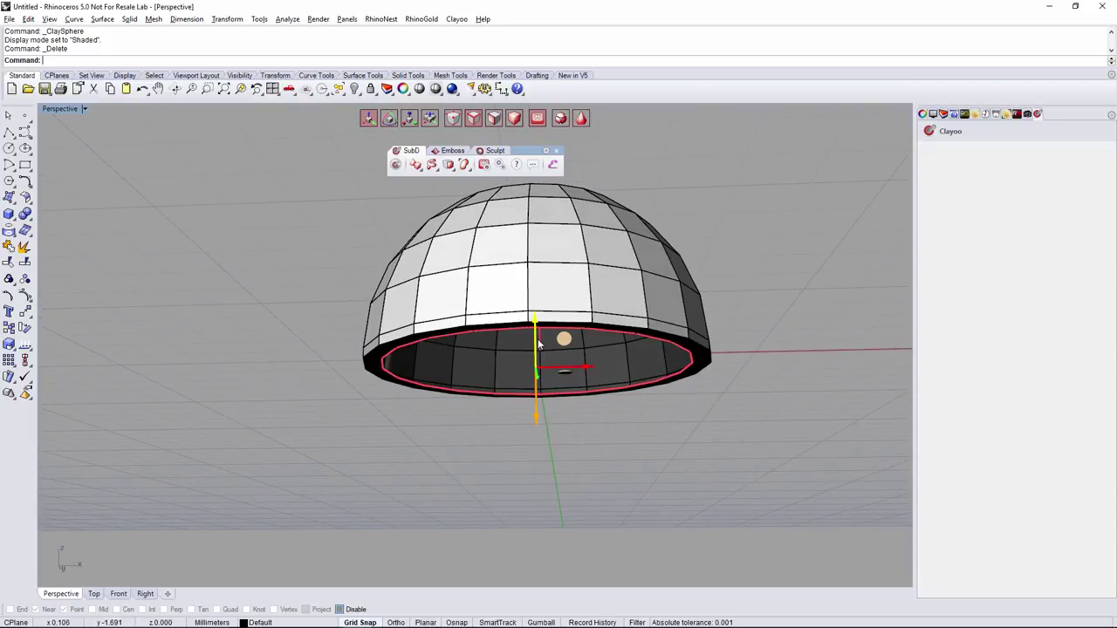
drag(539, 342, 537, 353)
right_drag(537, 353, 582, 339)
- Extrude the neck's lower edge loop outward by uniform scaling to about the dome's width
right_drag(579, 397, 583, 417)
alt+drag(568, 409, 573, 412)
right_drag(574, 417, 647, 469)
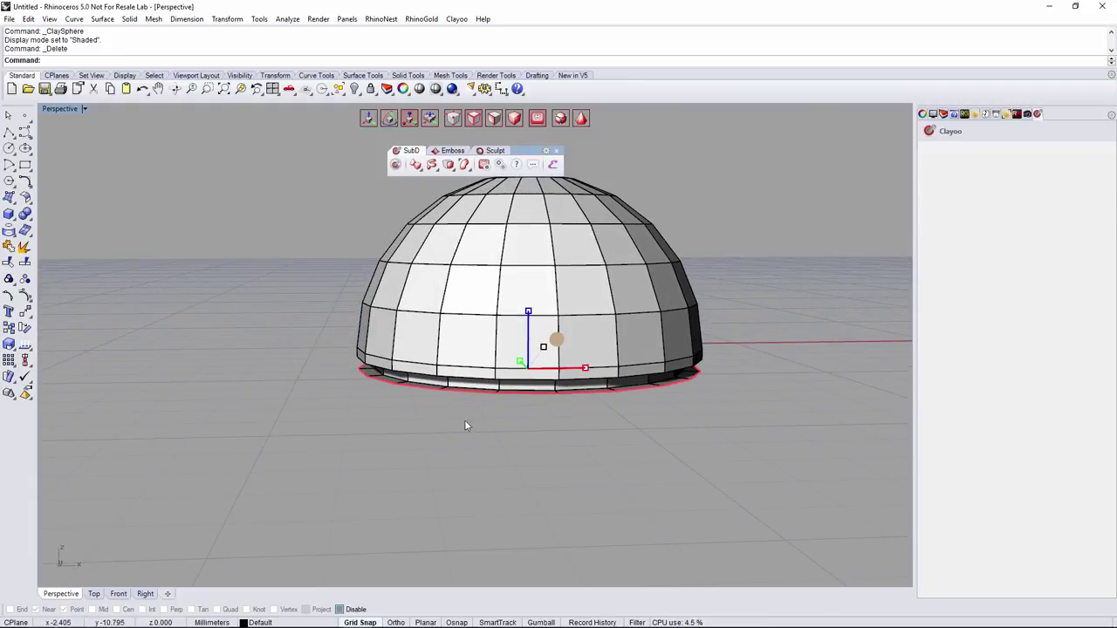
- Extrude the outer bottom edge loop slightly downward to form a lip below the groove, and deselect it
click(369, 118)
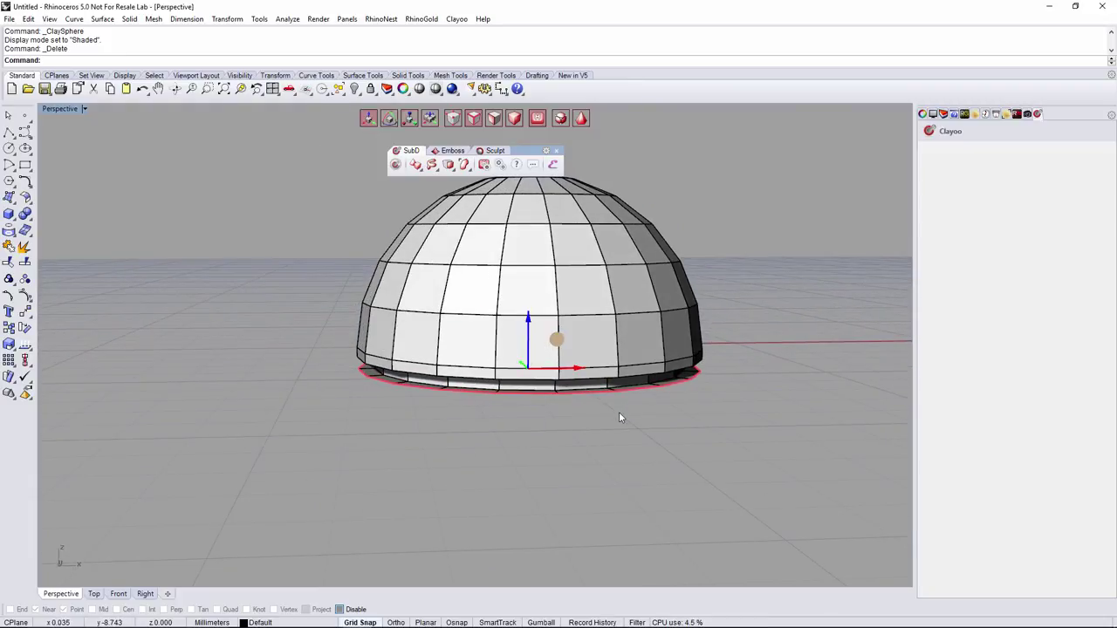
drag(527, 329, 528, 339)
right_drag(611, 410, 679, 446)
click(702, 424)
- Examine the dome, groove and lower lip up close and from a distance
scroll(703, 425, down, 4)
scroll(660, 431, down, 2)
scroll(679, 446, down, 5)
scroll(640, 406, up, 8)
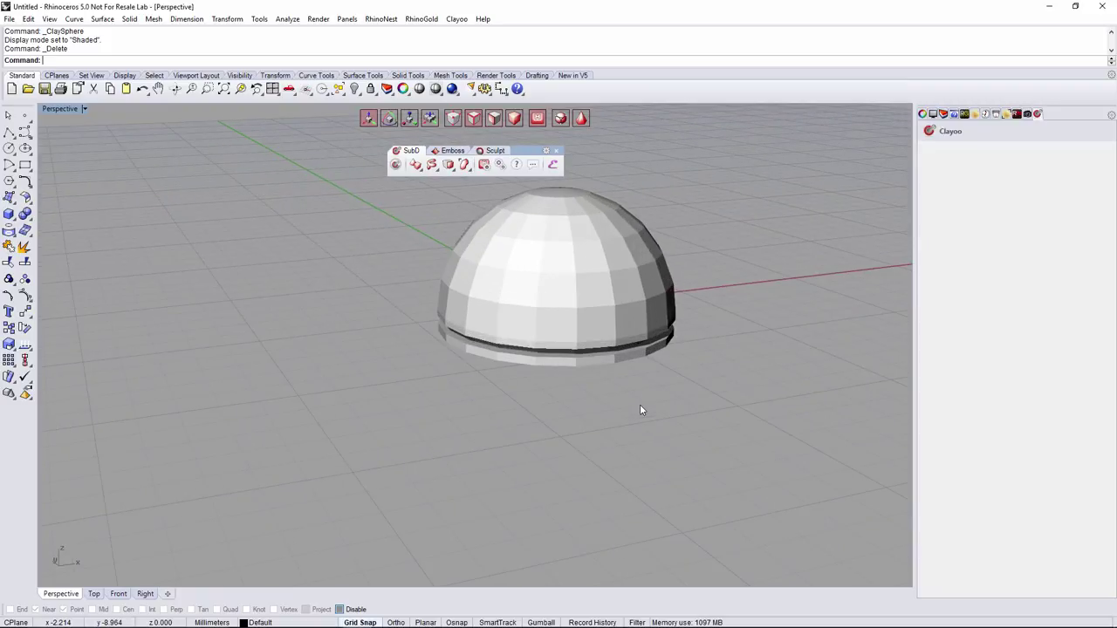
scroll(640, 411, up, 2)
scroll(639, 406, up, 2)
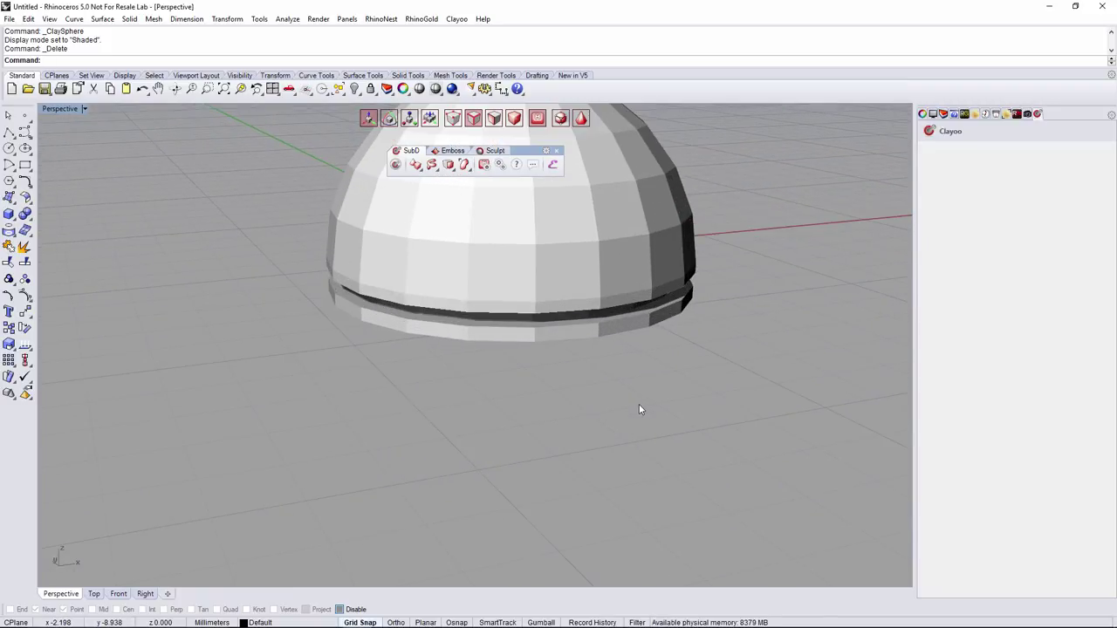
scroll(640, 402, down, 5)
right_drag(641, 387, 593, 385)
scroll(605, 369, up, 6)
scroll(645, 372, down, 8)
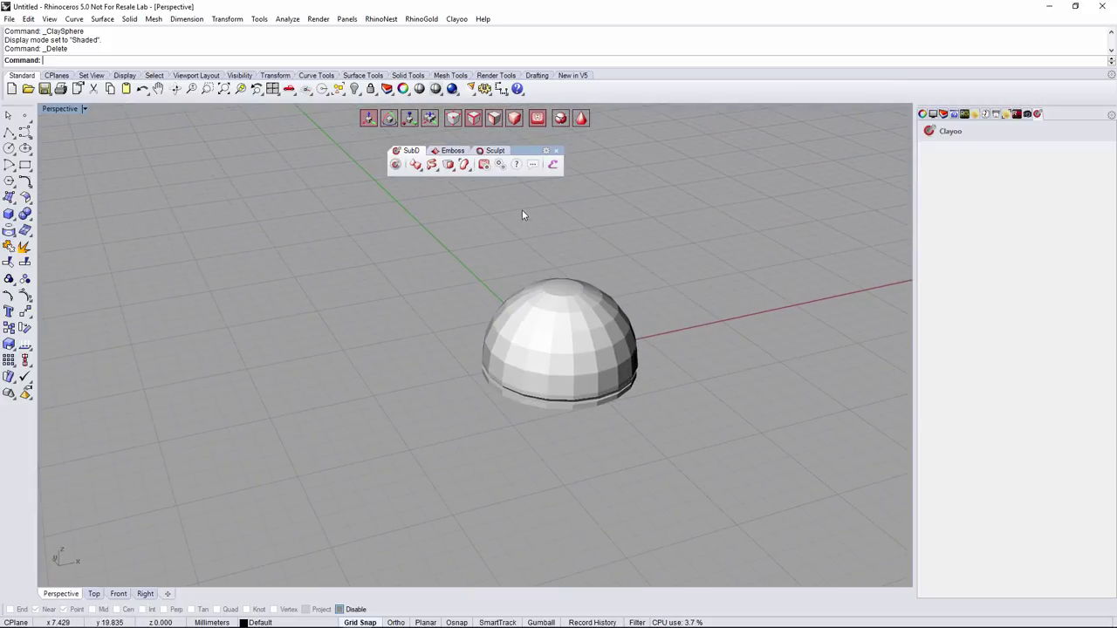
- Select the whole dome mesh and set the Perspective view to Shaded display
click(616, 369)
right_drag(614, 369, 589, 378)
click(83, 109)
click(75, 151)
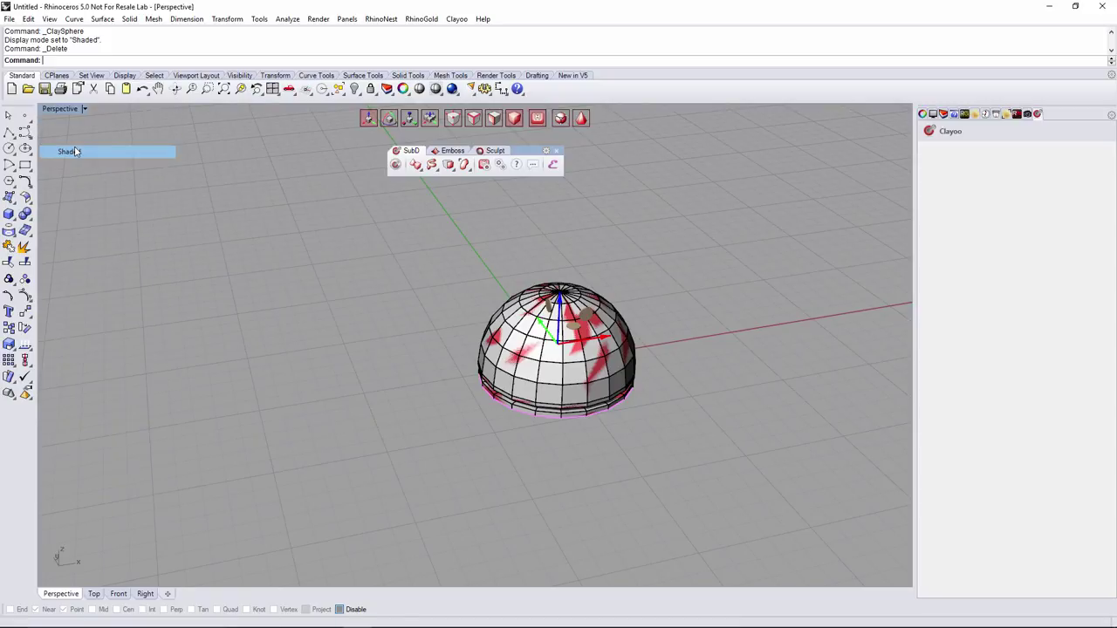
right_drag(611, 269, 623, 262)
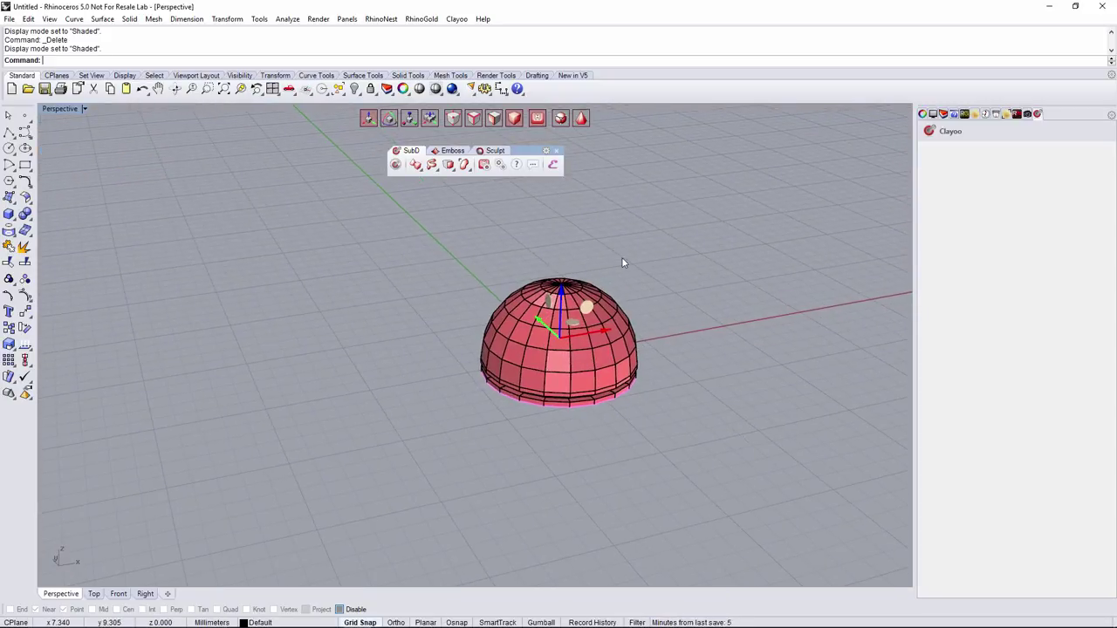
- Create a new layer named "Top part"
click(946, 115)
right_click(959, 175)
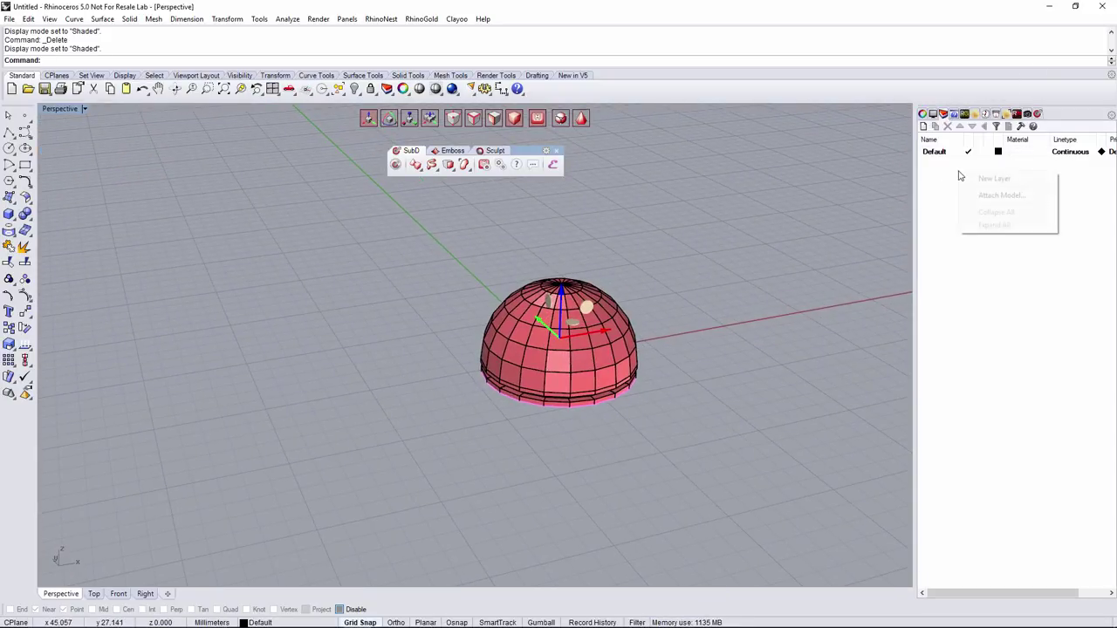
click(967, 178)
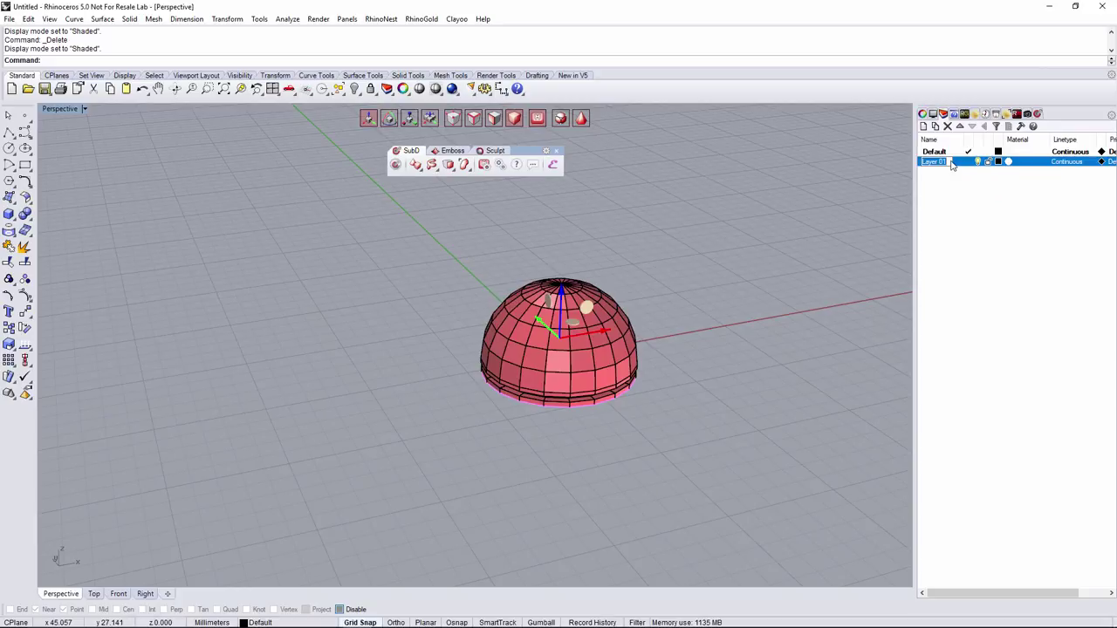
key(BackSpace)
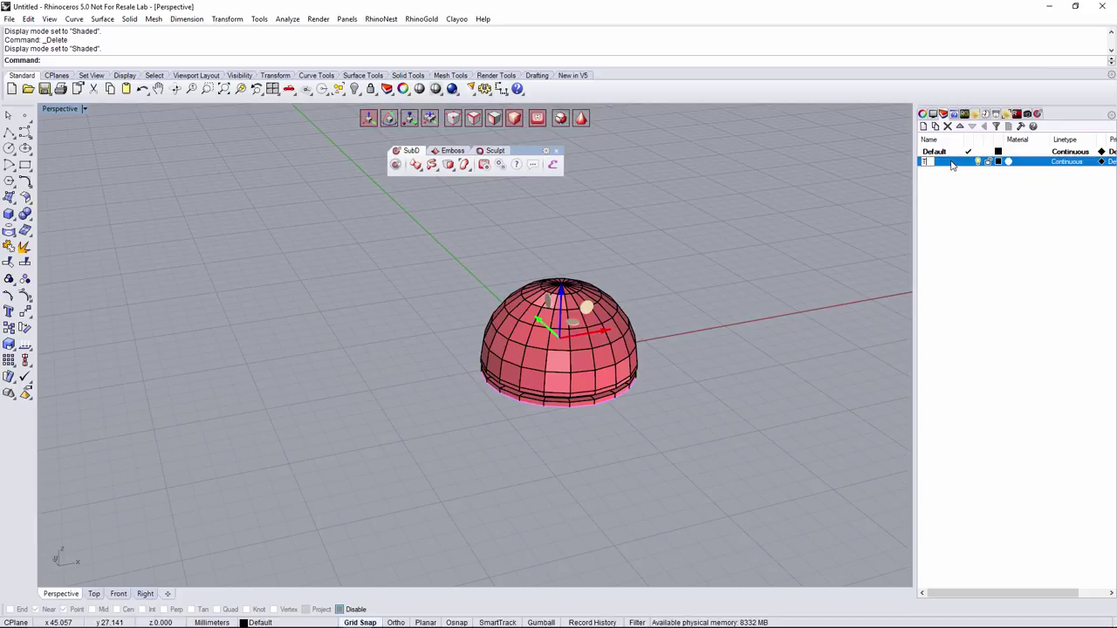
text(Top part)
key(Return)
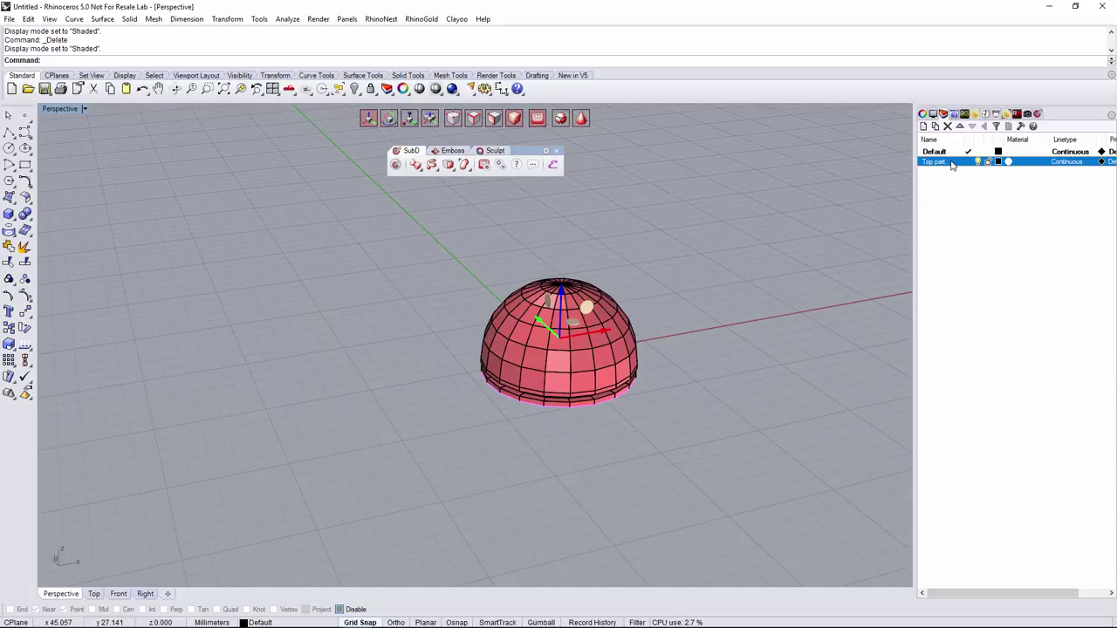
- Move the selected dome mesh to the "Top part" layer
right_click(952, 165)
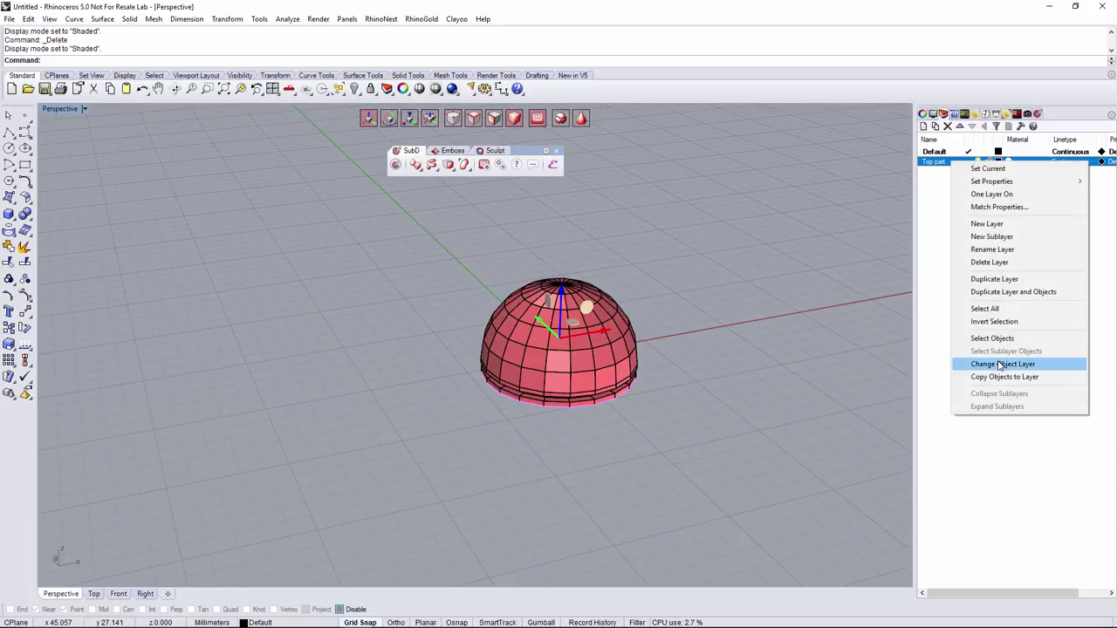
click(1032, 365)
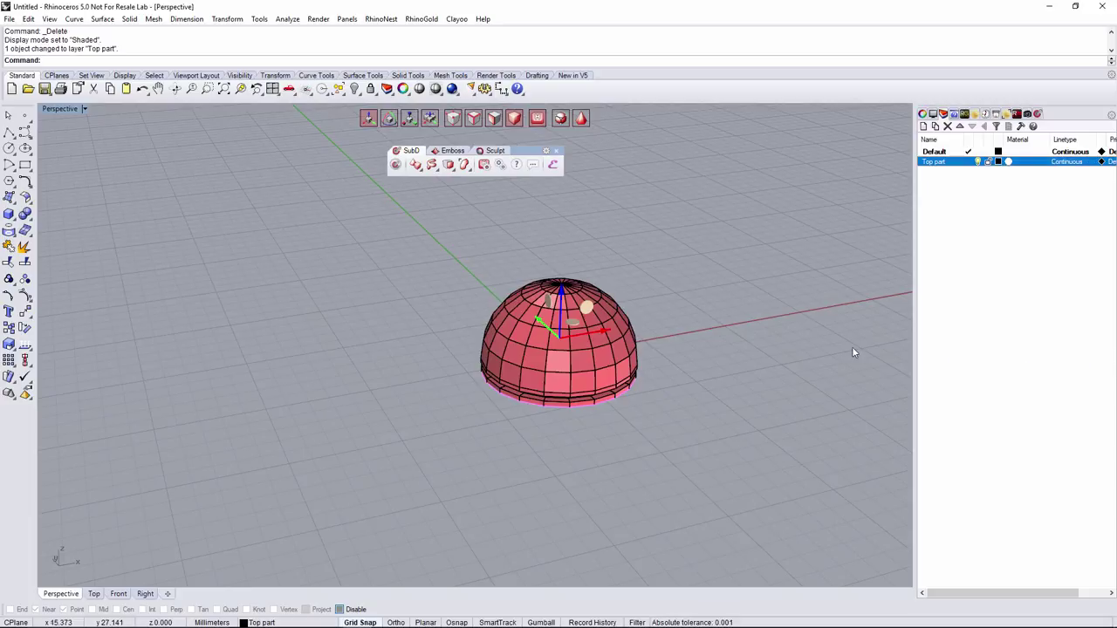
- Set the "Top part" layer's color to Gold and turn the layer off
click(1006, 164)
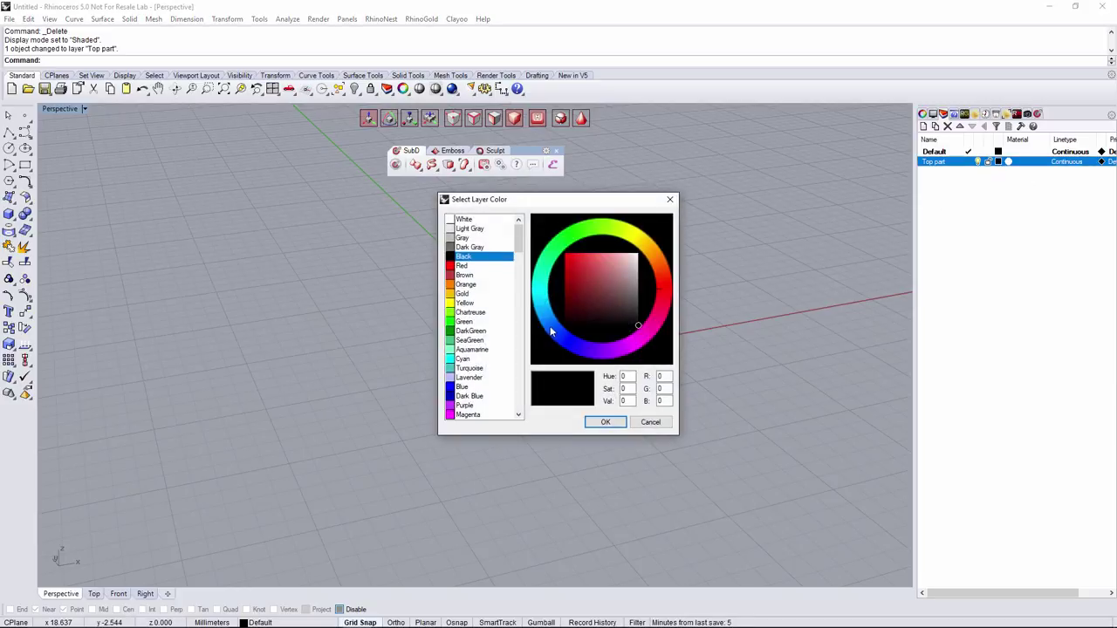
click(463, 295)
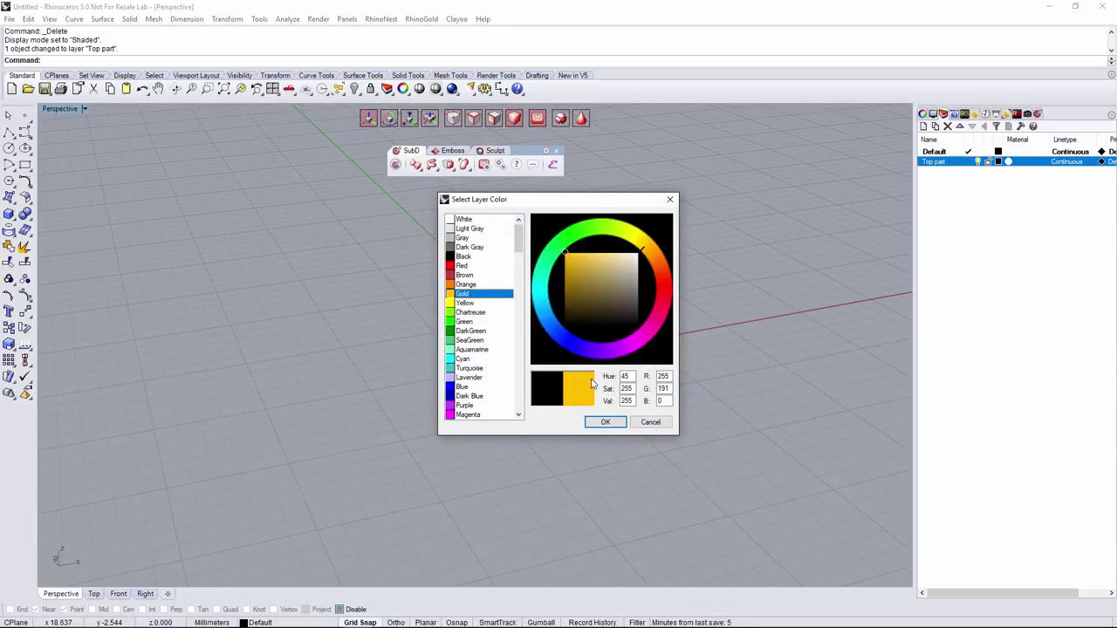
click(611, 423)
mouse_move(712, 422)
right_down()
mouse_move(656, 391)
mouse_move(726, 414)
mouse_move(705, 429)
mouse_move(713, 419)
right_up()
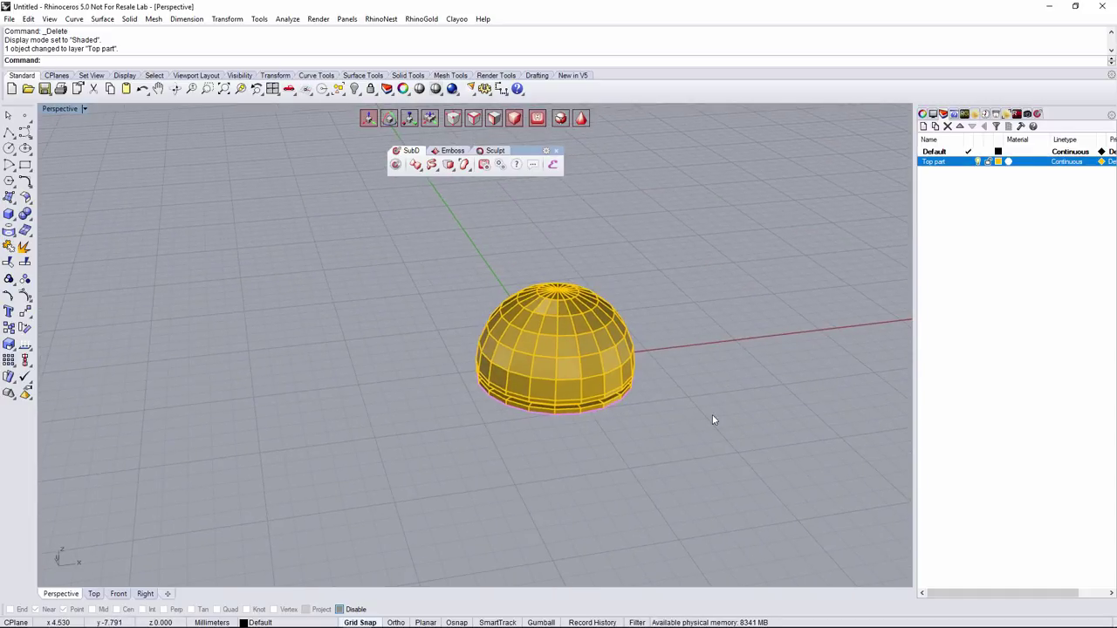
click(979, 163)
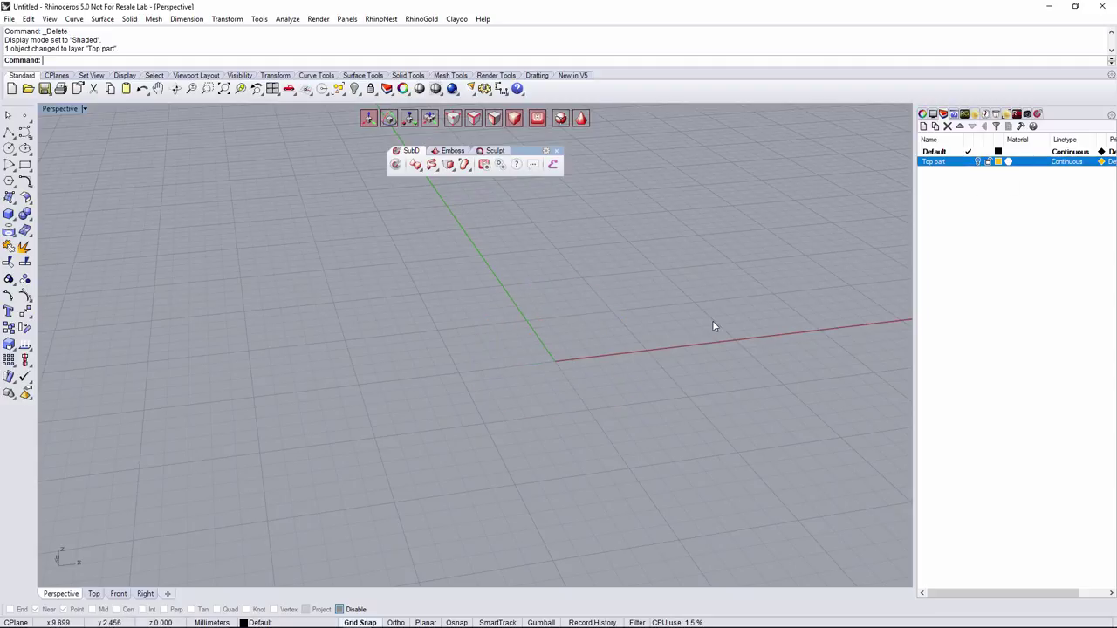
shift+right_drag(690, 339, 537, 357)
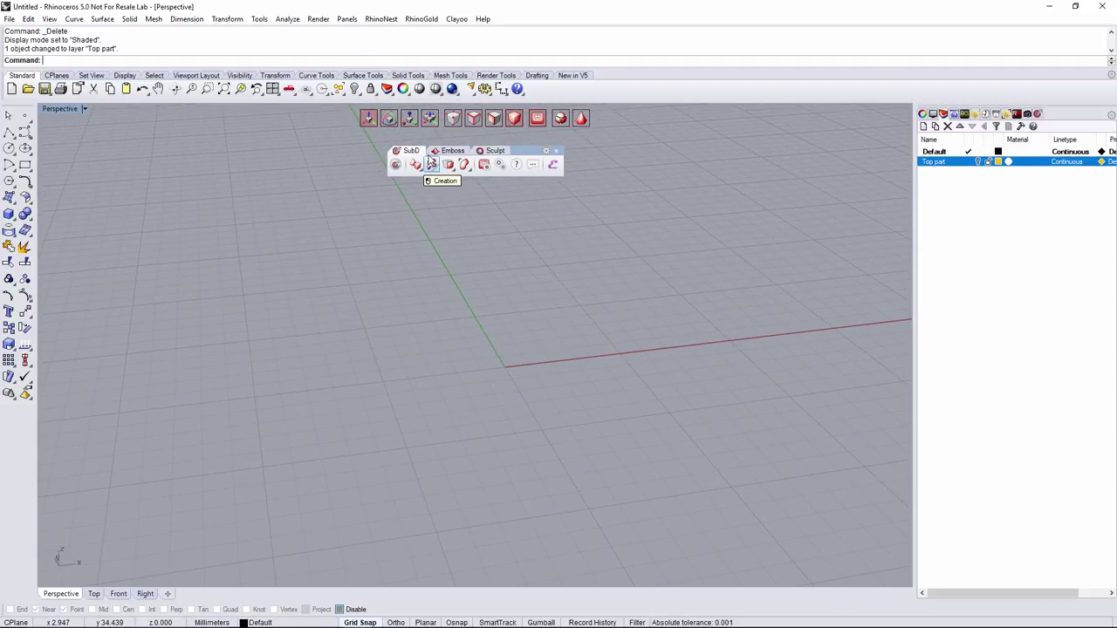
- Start a SubD cylinder at the origin and resize it to a radius of about 2.34 mm and height of about 2.51 mm
click(414, 166)
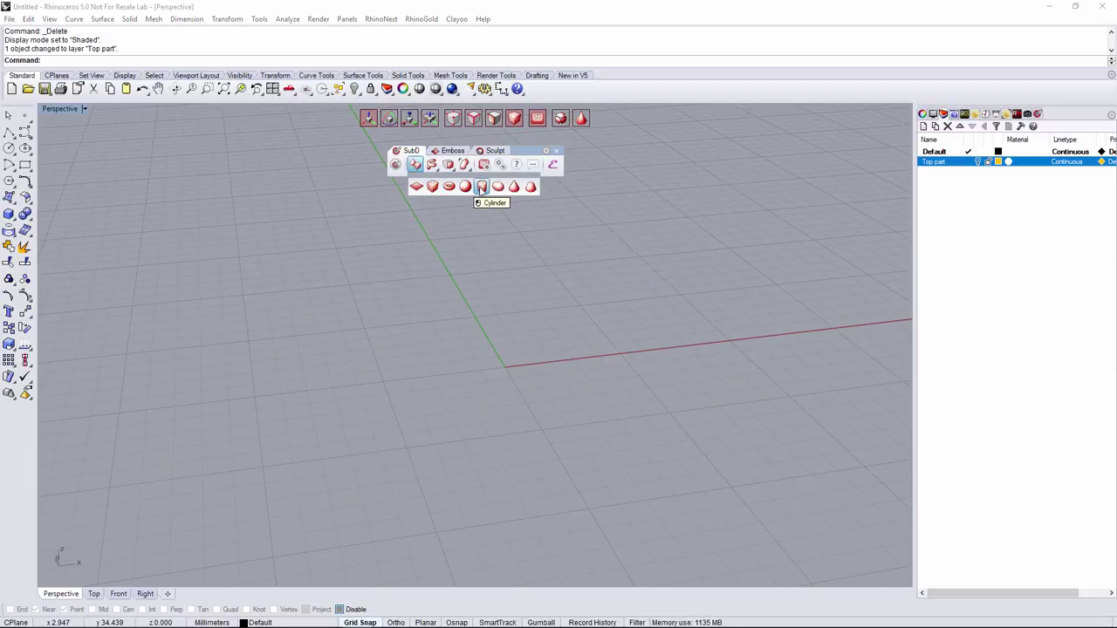
click(482, 189)
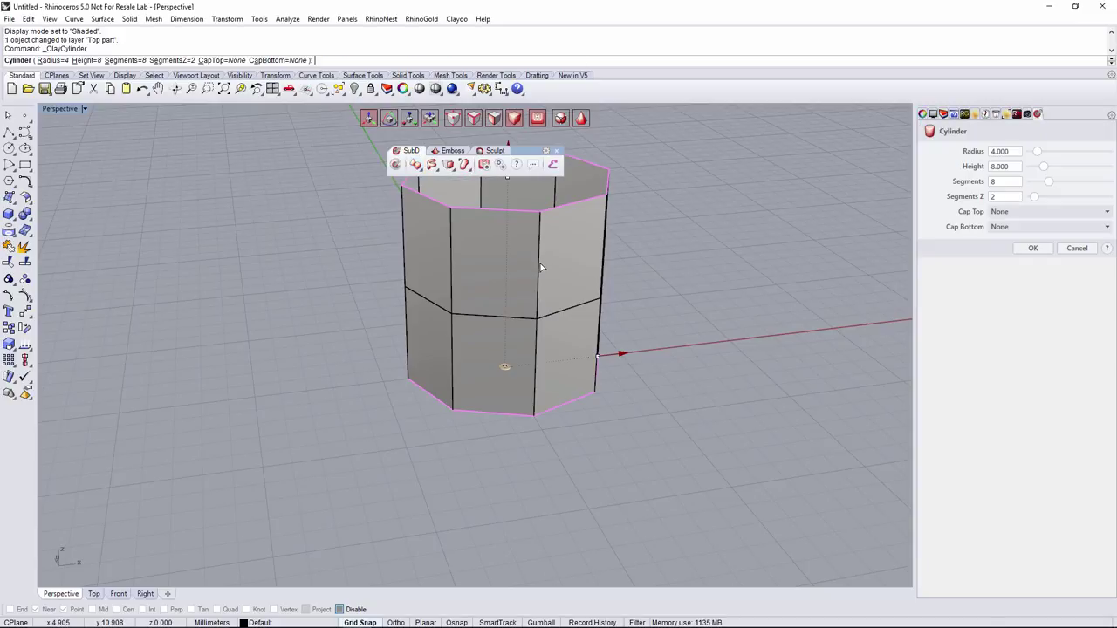
scroll(506, 369, down, 2)
drag(528, 241, 526, 316)
drag(605, 358, 559, 364)
drag(529, 294, 528, 316)
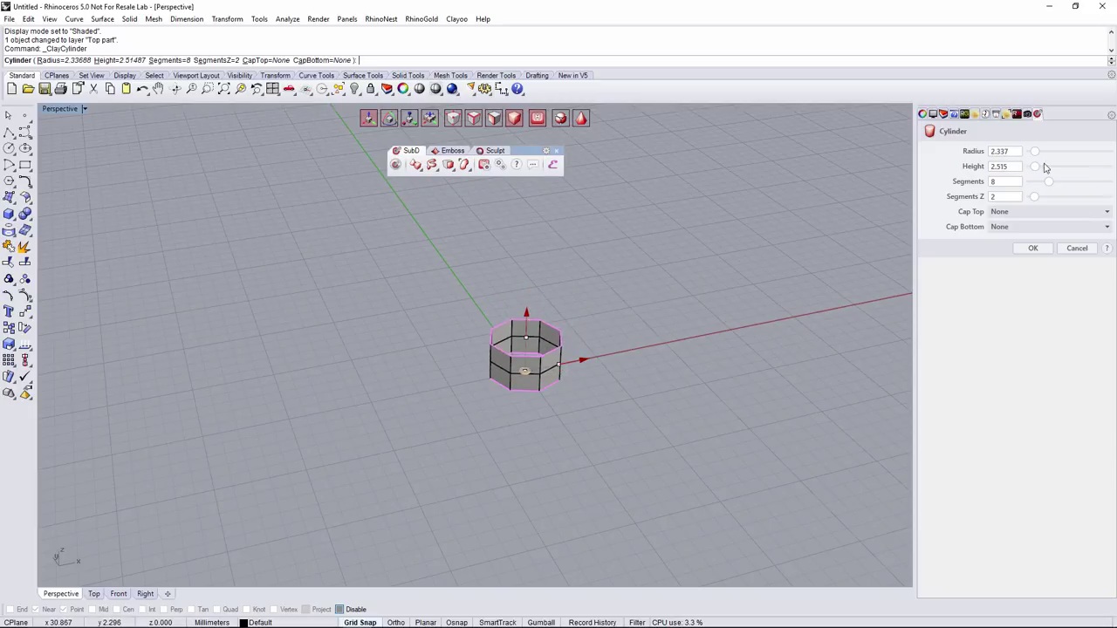
- Set the cylinder's Segments Z to 1 and reduce its height to about 1.17 mm
drag(1001, 197, 986, 201)
text(1)
scroll(527, 339, up, 2)
drag(528, 321, 529, 358)
scroll(559, 360, up, 3)
right_drag(574, 360, 481, 385)
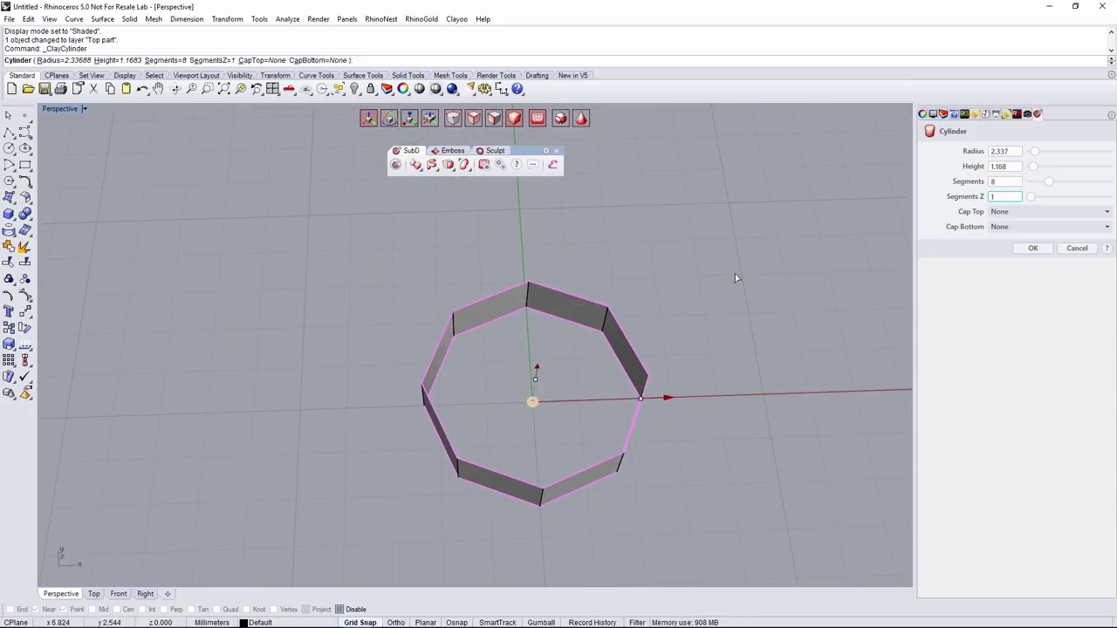
- Set the cylinder's segments to 20, lower its height to about 0.79 mm, and finish creating it
scroll(1013, 182, up, 7)
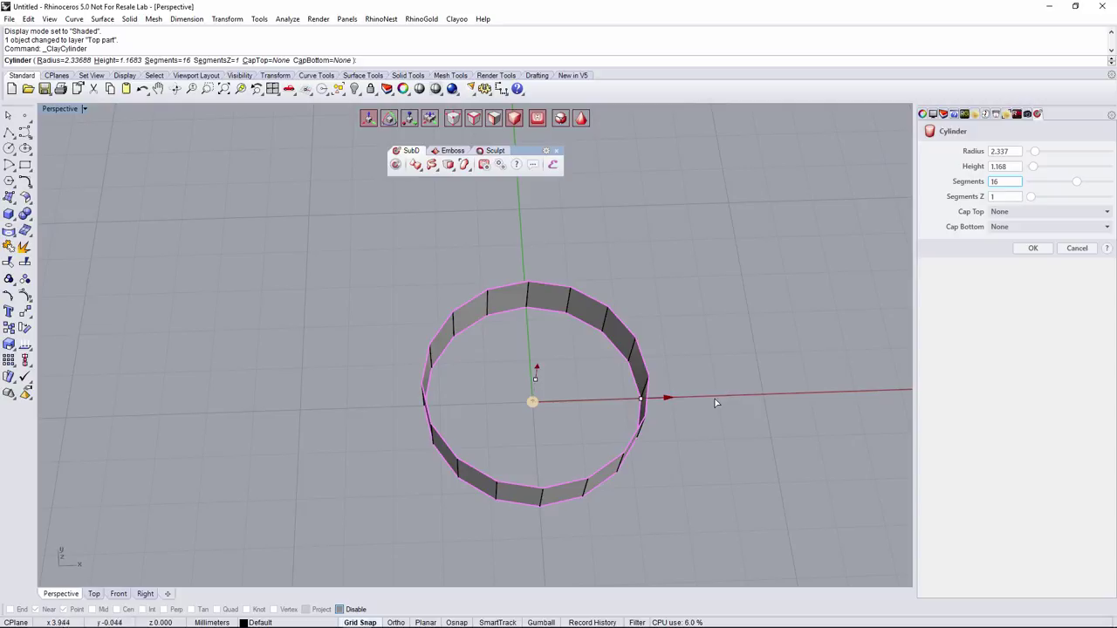
right_drag(715, 404, 531, 371)
right_drag(708, 413, 733, 387)
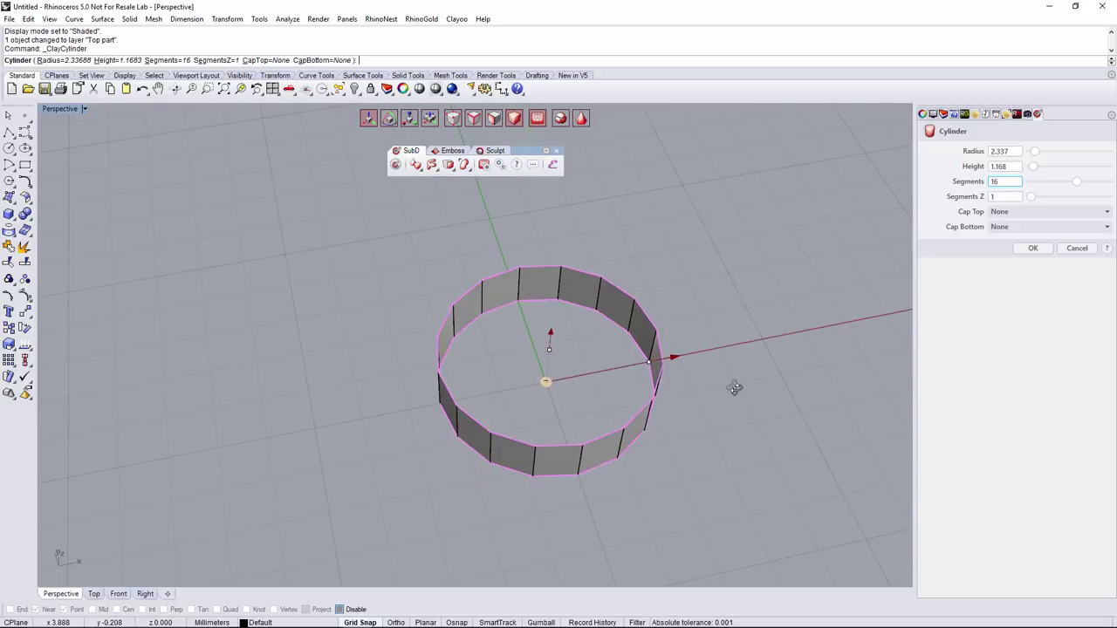
scroll(1014, 182, up, 4)
right_drag(684, 318, 641, 299)
drag(564, 270, 564, 289)
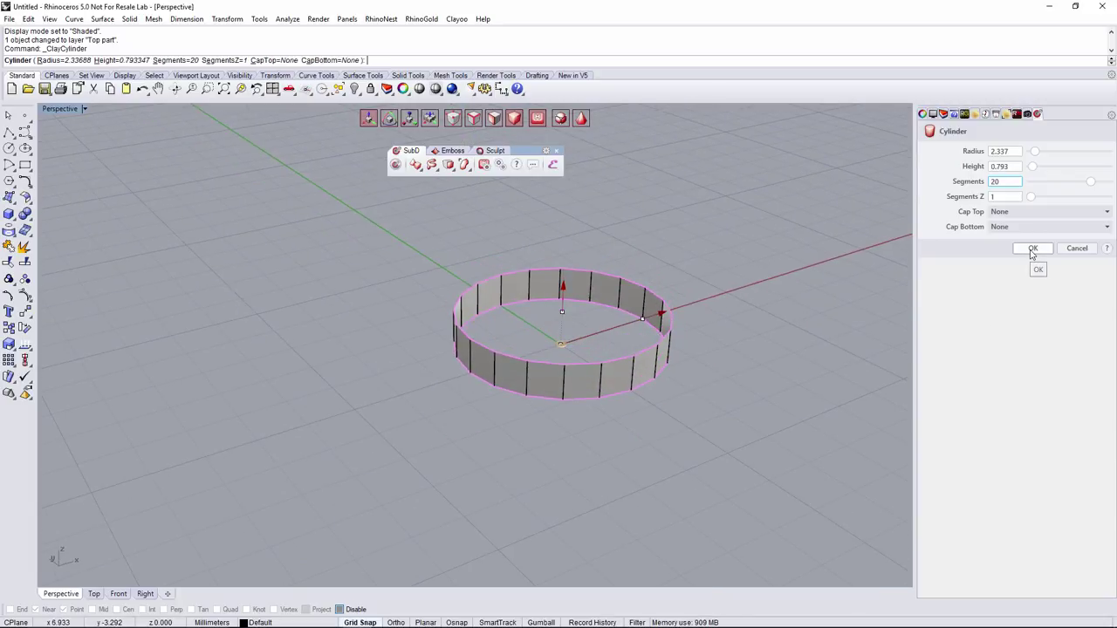
click(1032, 250)
- Rotate the cylinder 90 degrees about the X axis so the ring stands upright
click(588, 298)
right_drag(565, 302, 615, 290)
click(389, 118)
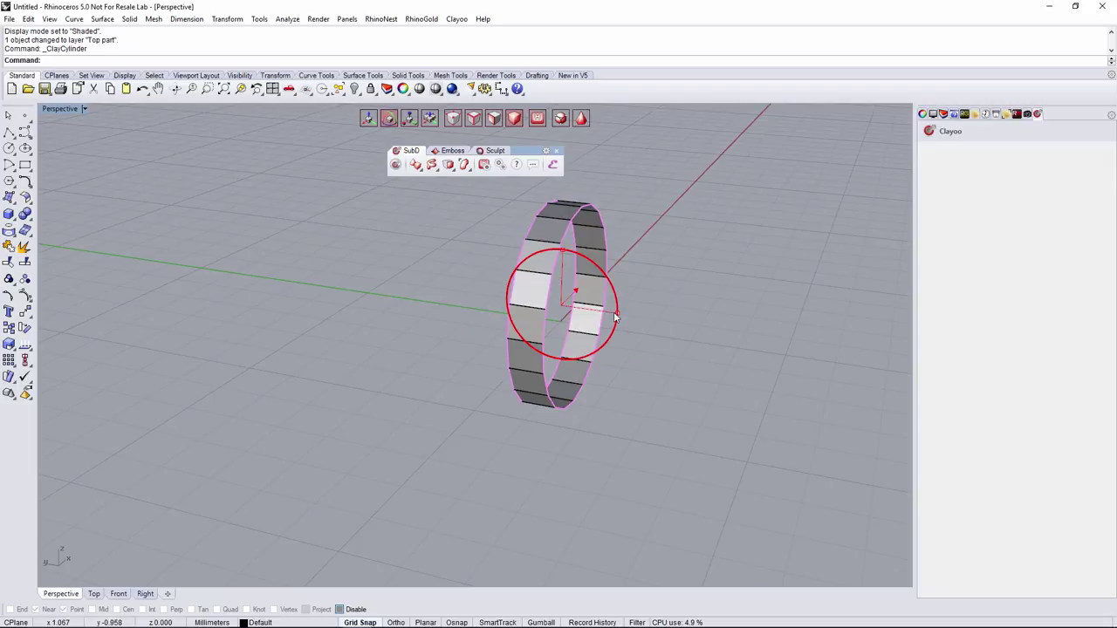
right_drag(689, 376, 591, 369)
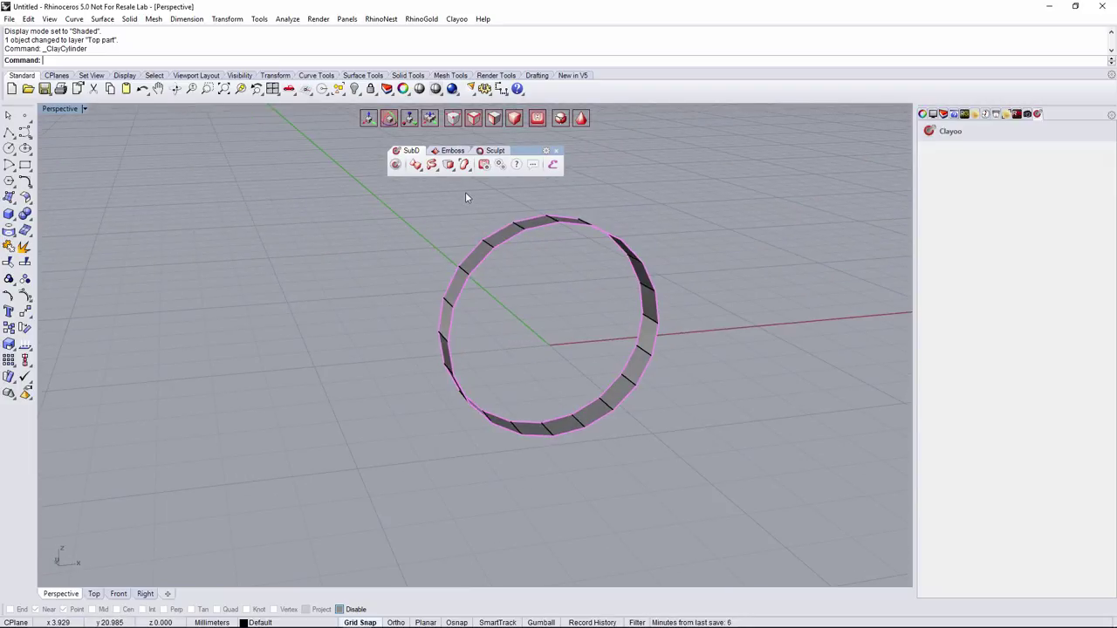
- Select the ring's front edge loop and extrude it inward by scaling, forming a flat front rim
click(505, 248)
right_drag(510, 252, 373, 144)
click(411, 118)
right_drag(626, 267, 582, 292)
right_drag(573, 335, 560, 345)
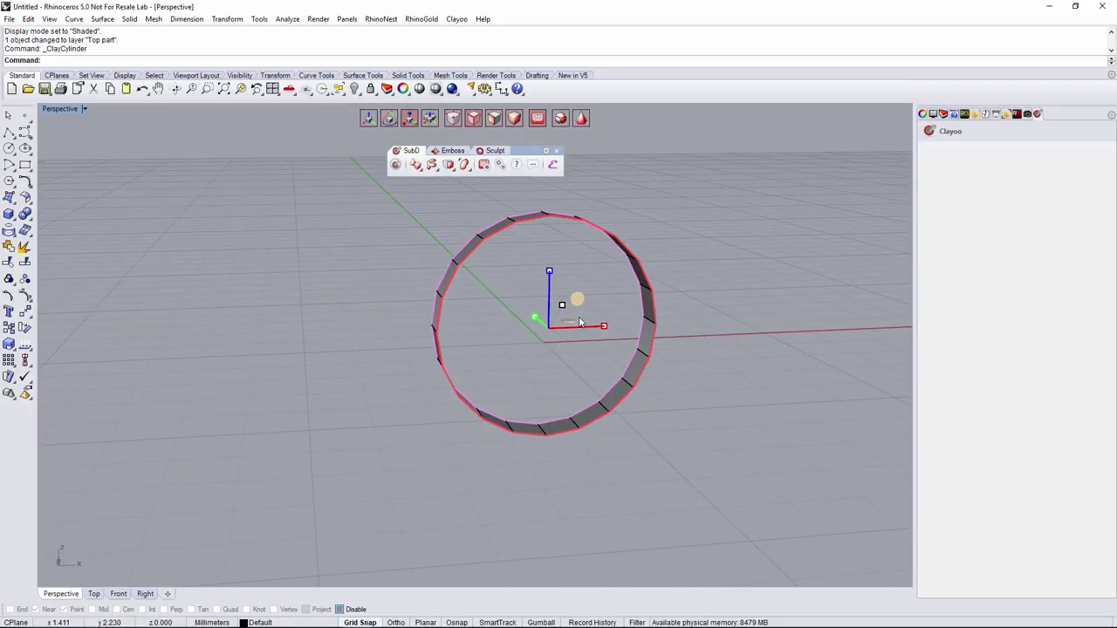
drag(576, 300, 572, 302)
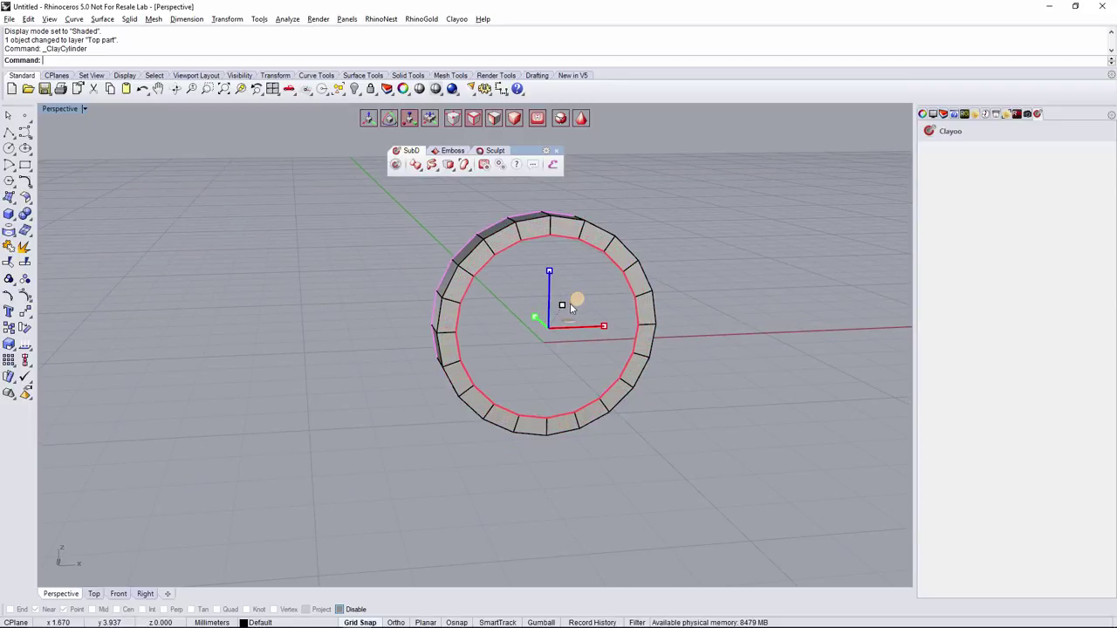
right_drag(577, 301, 631, 341)
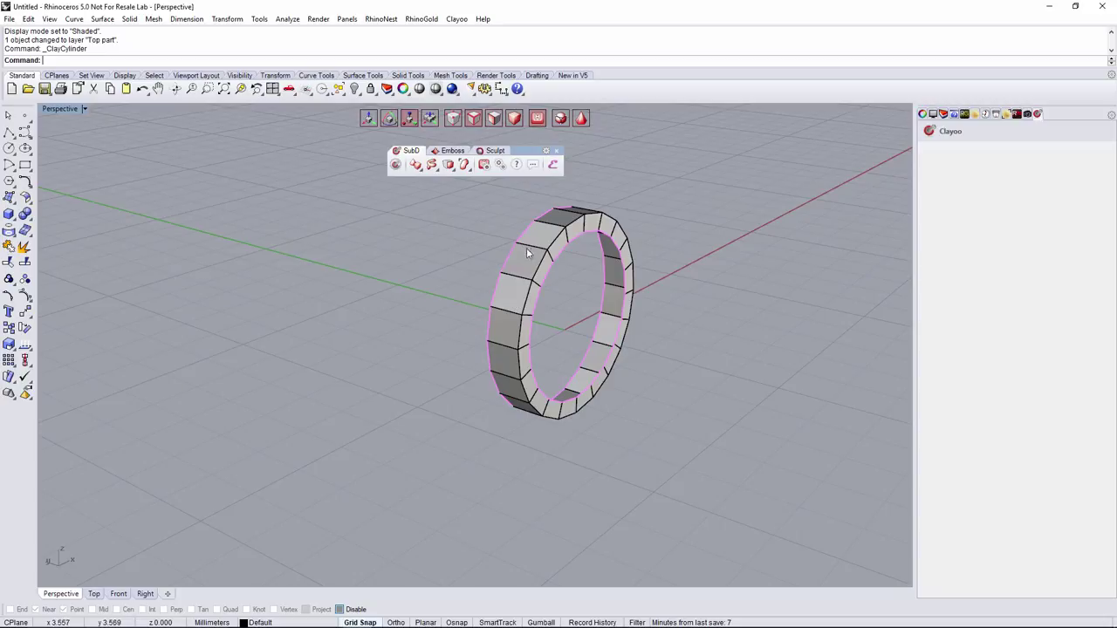
- Delete the faces on the lower half of the ring's outer band, keeping the flat front rim
right_drag(536, 398, 563, 432)
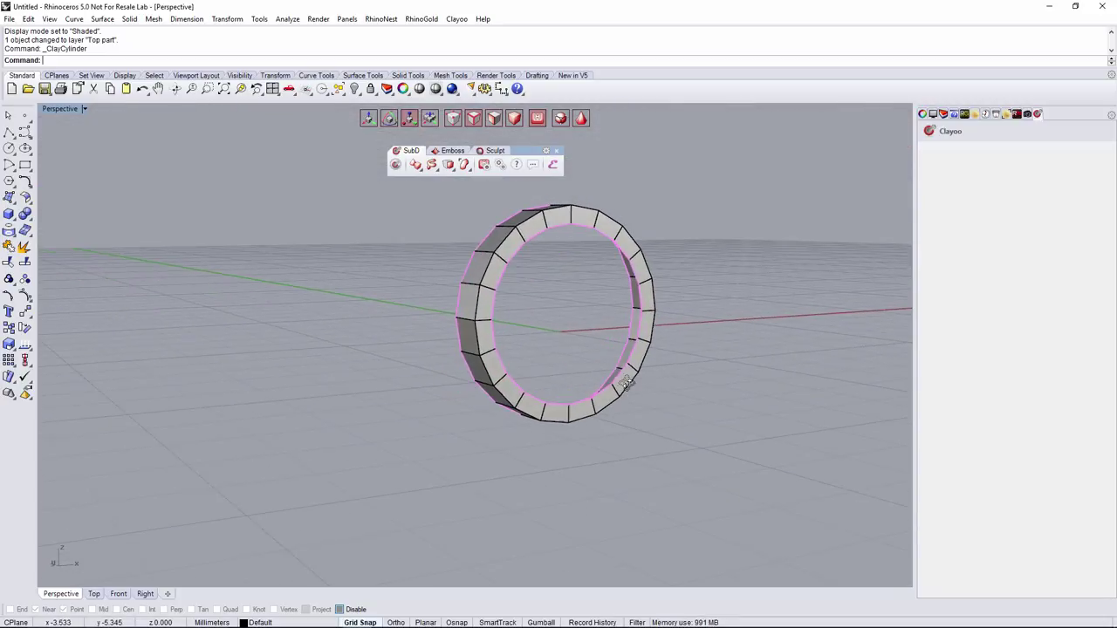
right_drag(503, 251, 502, 226)
right_drag(448, 320, 656, 349)
key(Delete)
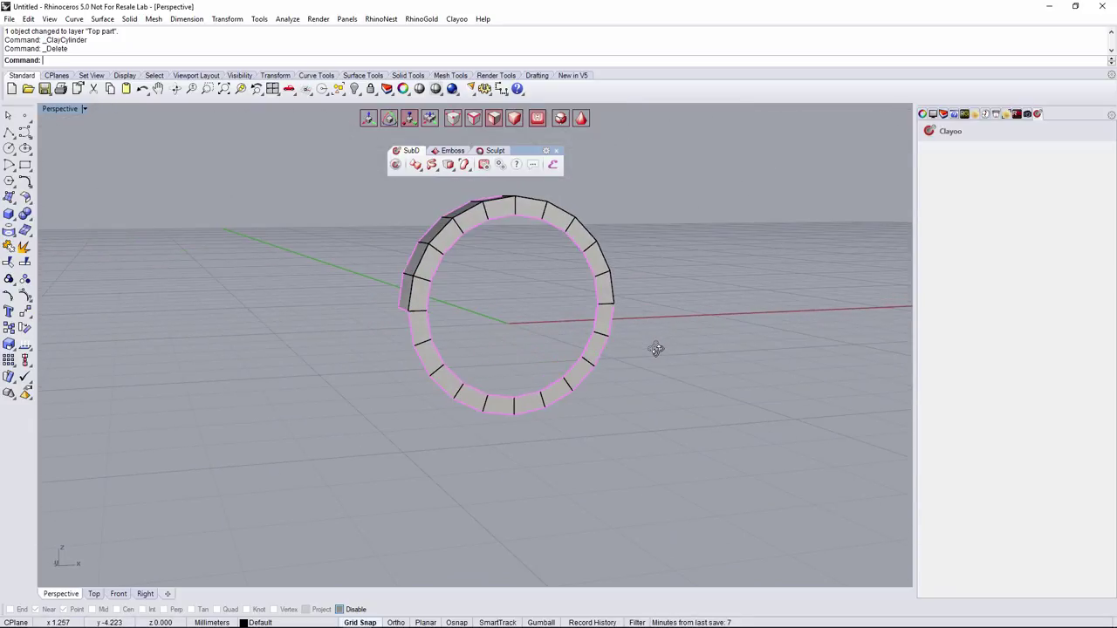
right_drag(539, 400, 568, 393)
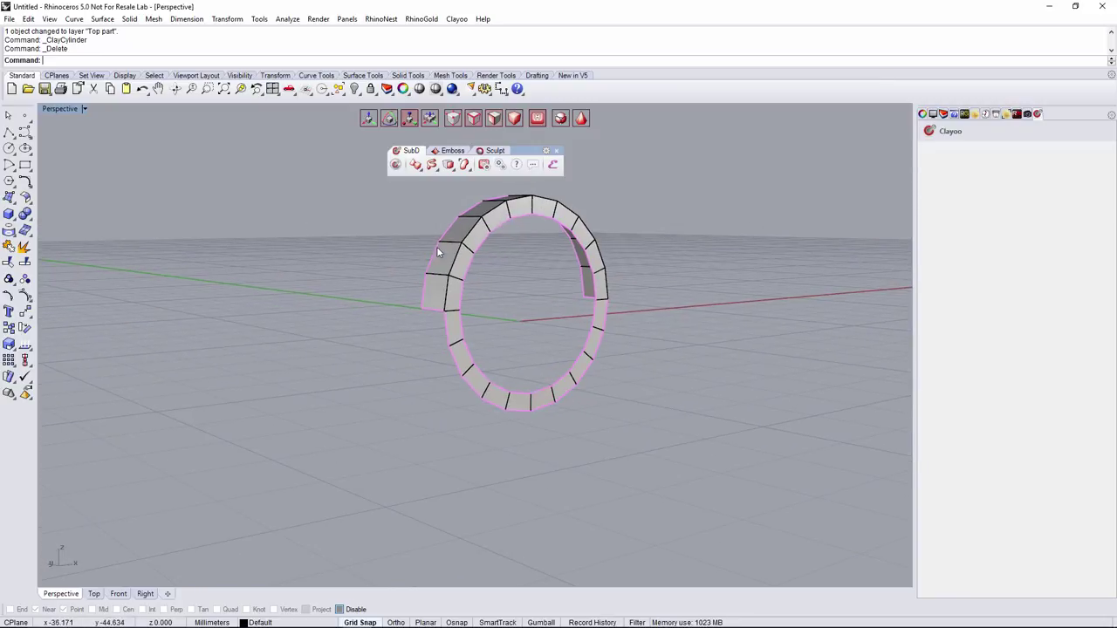
click(430, 313)
right_drag(630, 346, 536, 326)
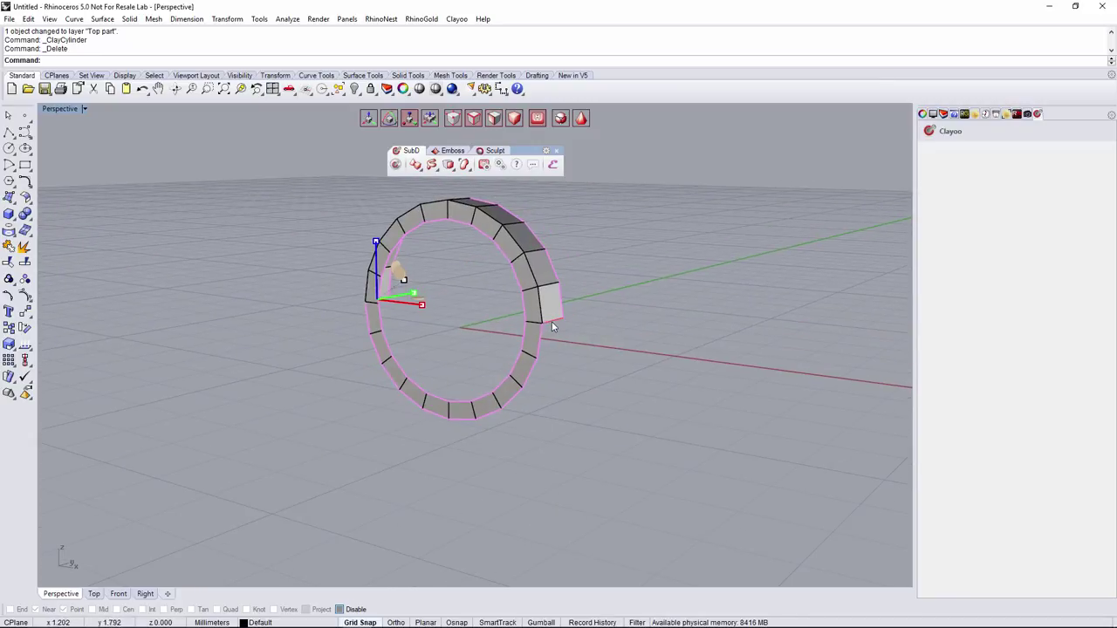
right_drag(508, 372, 629, 366)
click(697, 370)
- Select all faces on the positive X half of the ring and delete them
right_drag(697, 370, 629, 410)
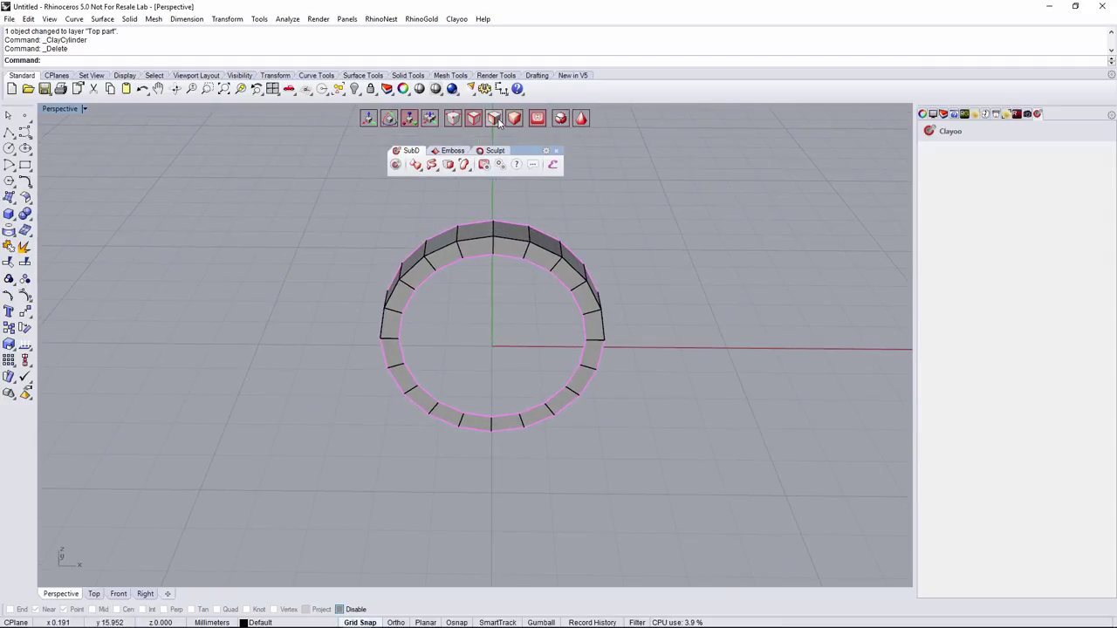
right_drag(534, 288, 473, 203)
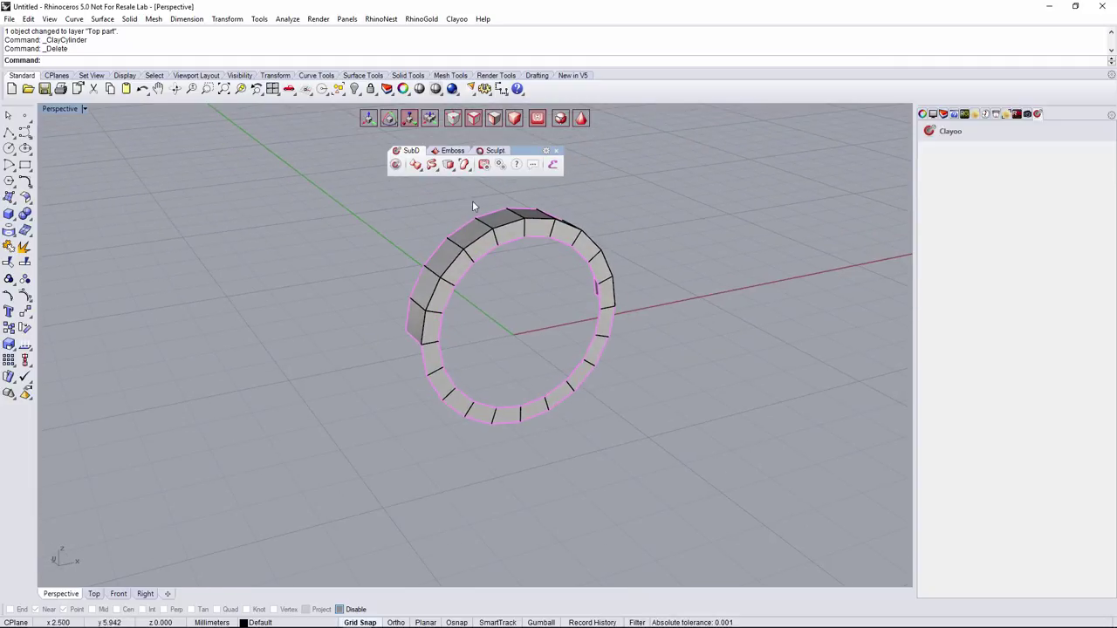
click(494, 119)
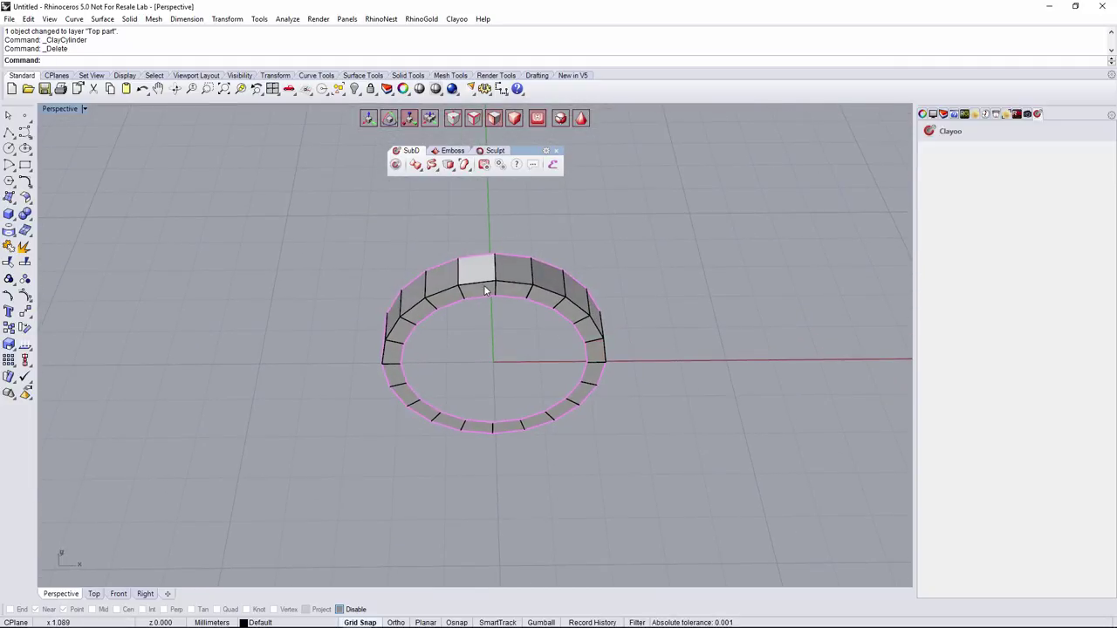
drag(483, 232, 672, 470)
key(Delete)
right_drag(672, 470, 441, 260)
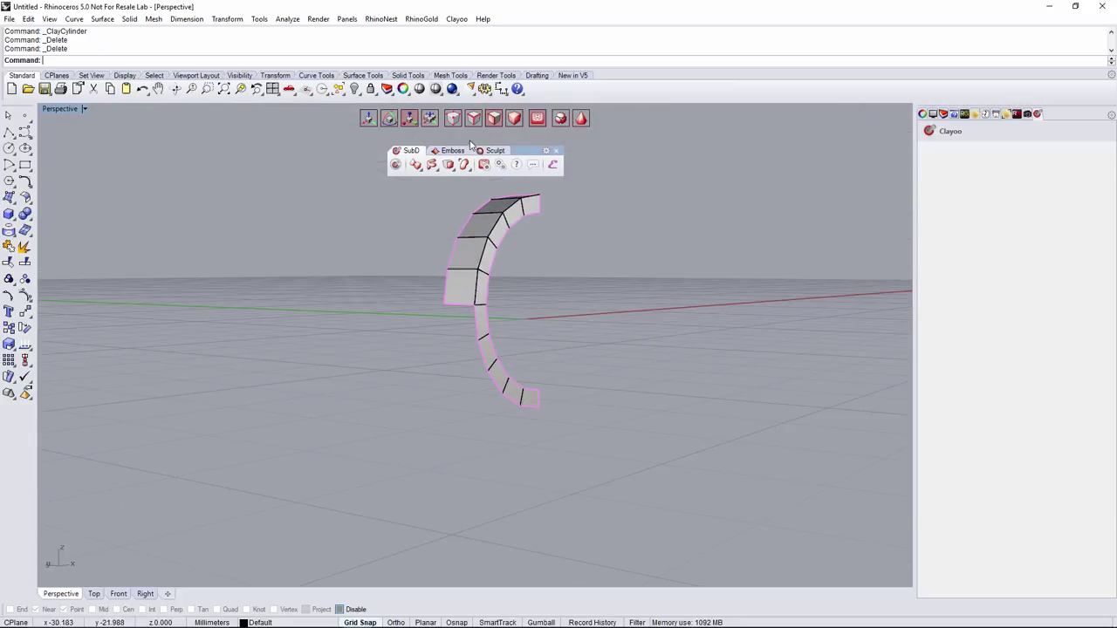
- Extrude the outer band's lower end edge straight down below the arc, and extrude the new edge horizontally toward the ring's center
click(474, 119)
click(457, 304)
mouse_move(573, 343)
right_down()
mouse_move(511, 357)
mouse_move(584, 339)
right_up()
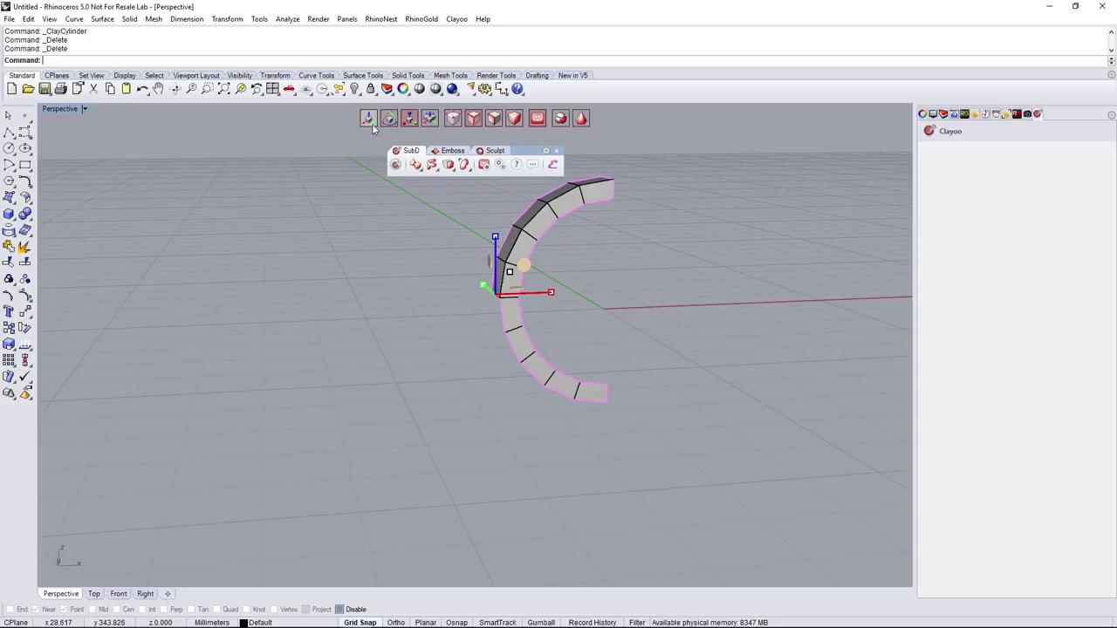
drag(495, 251, 503, 414)
right_drag(600, 456, 479, 477)
drag(505, 465, 612, 468)
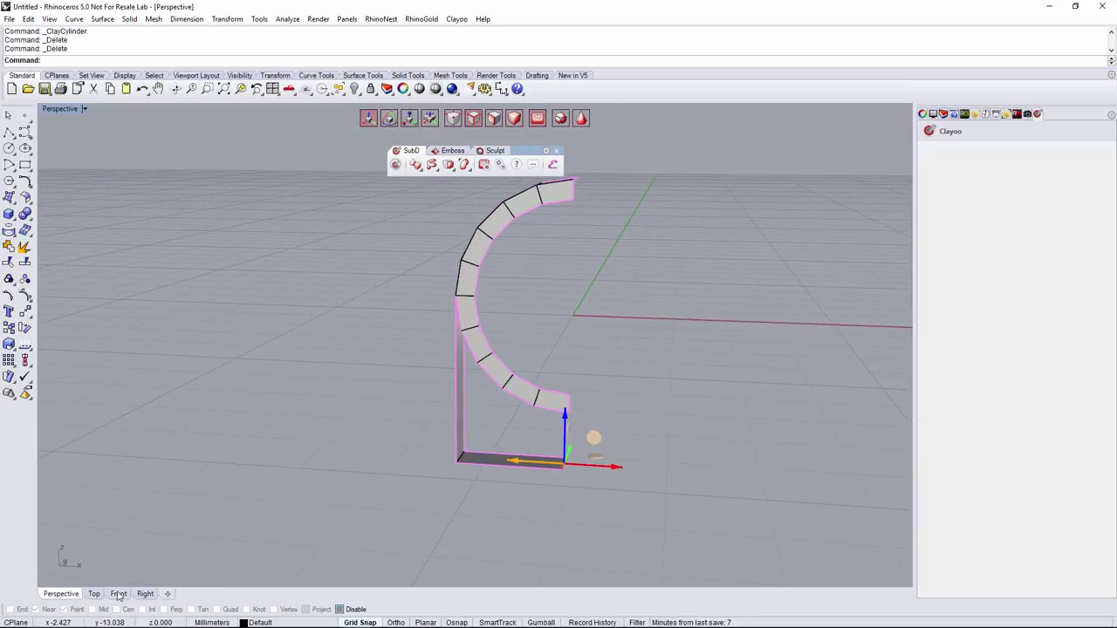
- In the Front view, align the horizontal strip's end edge with the vertical axis and deselect it
click(118, 595)
scroll(522, 472, up, 5)
drag(526, 479, 540, 485)
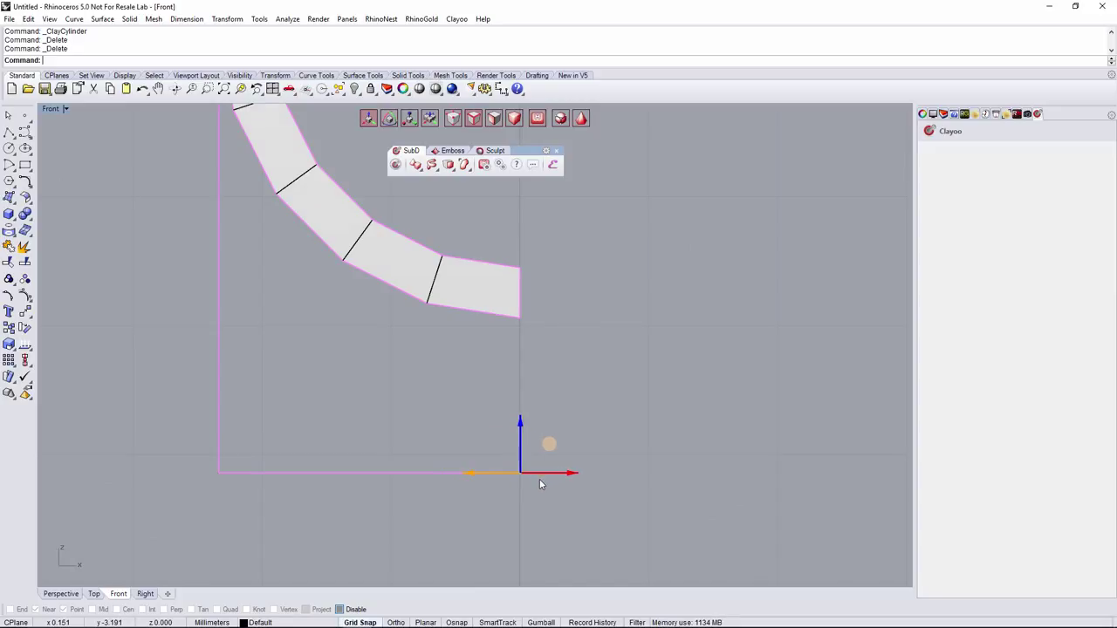
scroll(506, 407, down, 6)
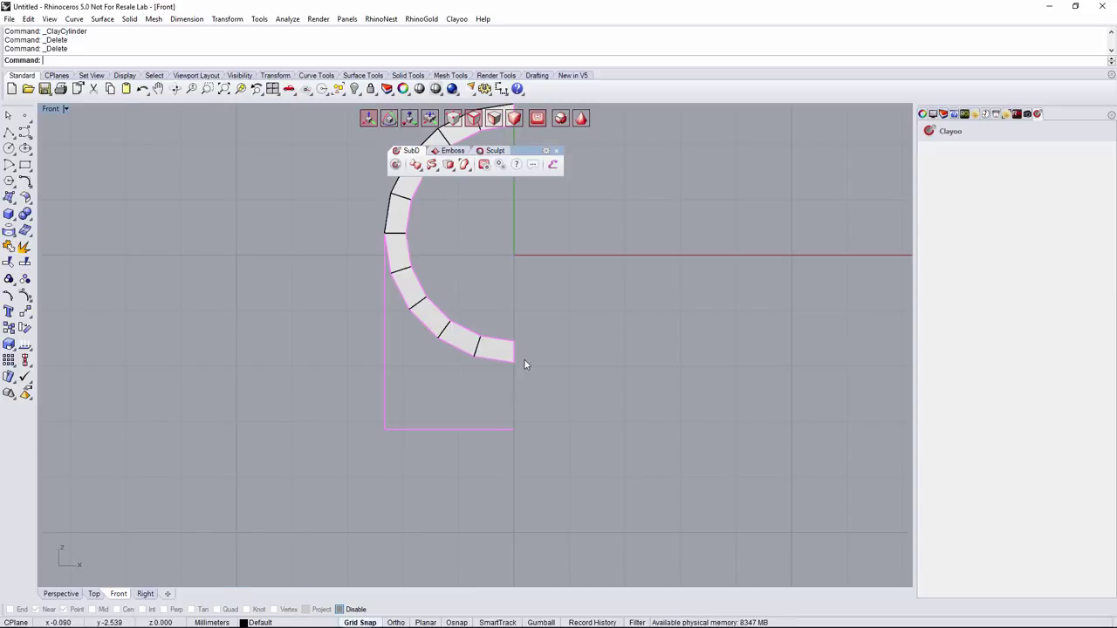
scroll(505, 376, down, 3)
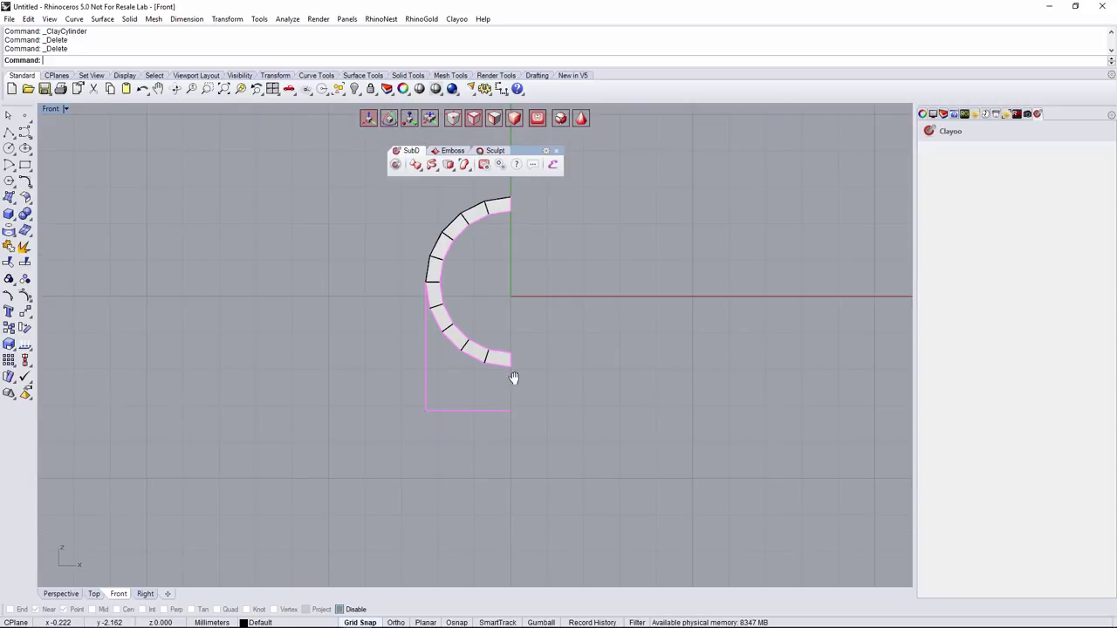
right_drag(514, 379, 539, 391)
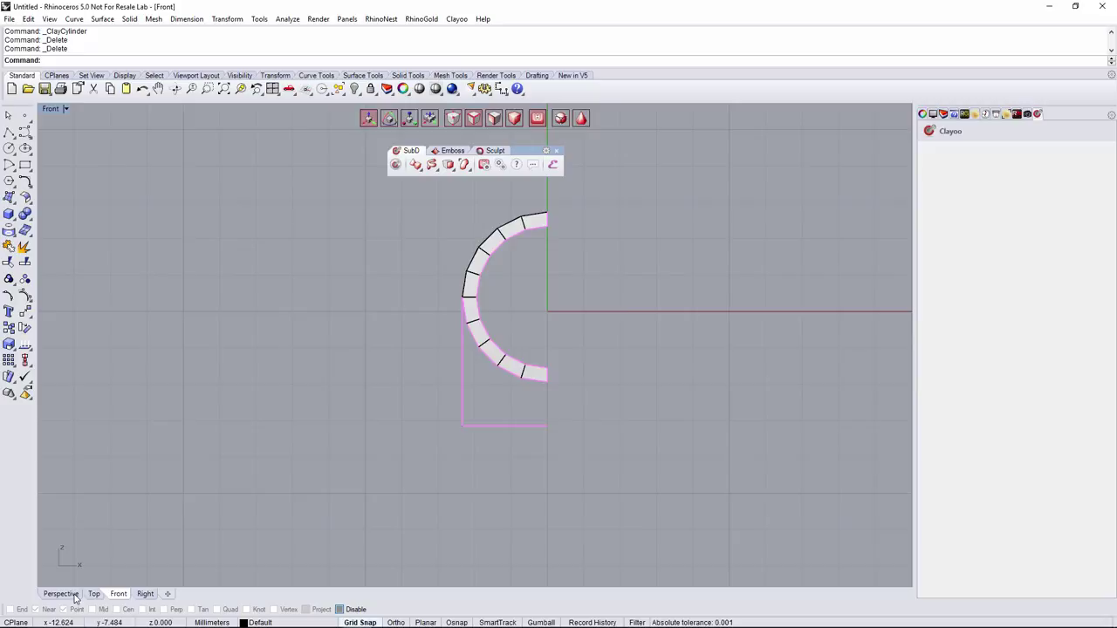
- Return to the Perspective view and examine the gap between the arc's rim and the L-shaped strip
click(61, 593)
right_drag(501, 441, 598, 449)
scroll(575, 352, up, 5)
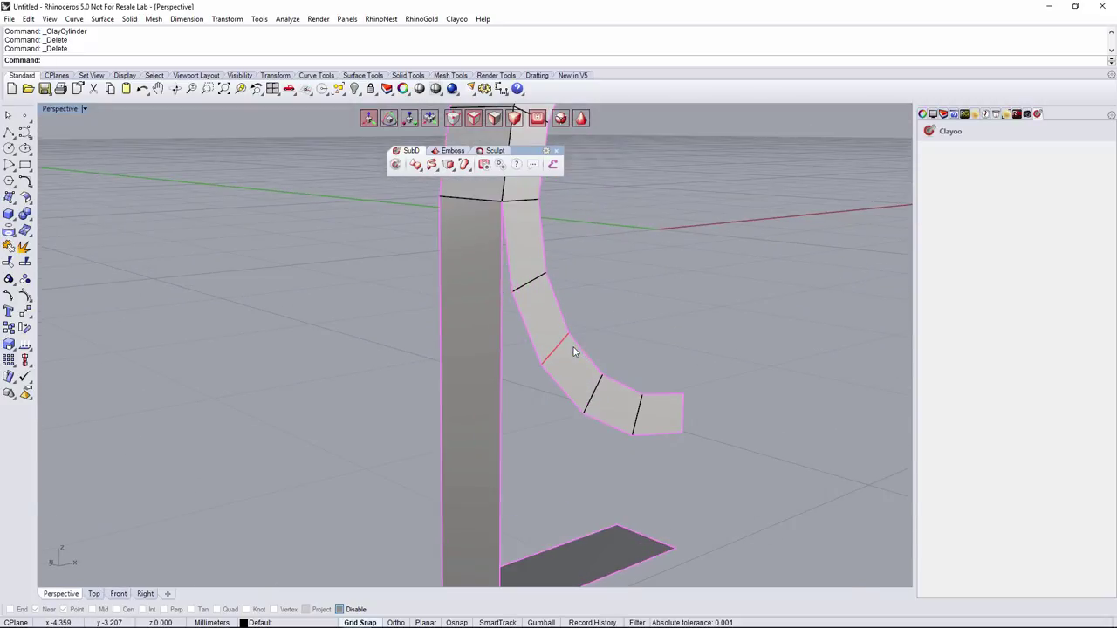
right_drag(599, 394, 666, 395)
right_drag(431, 350, 566, 510)
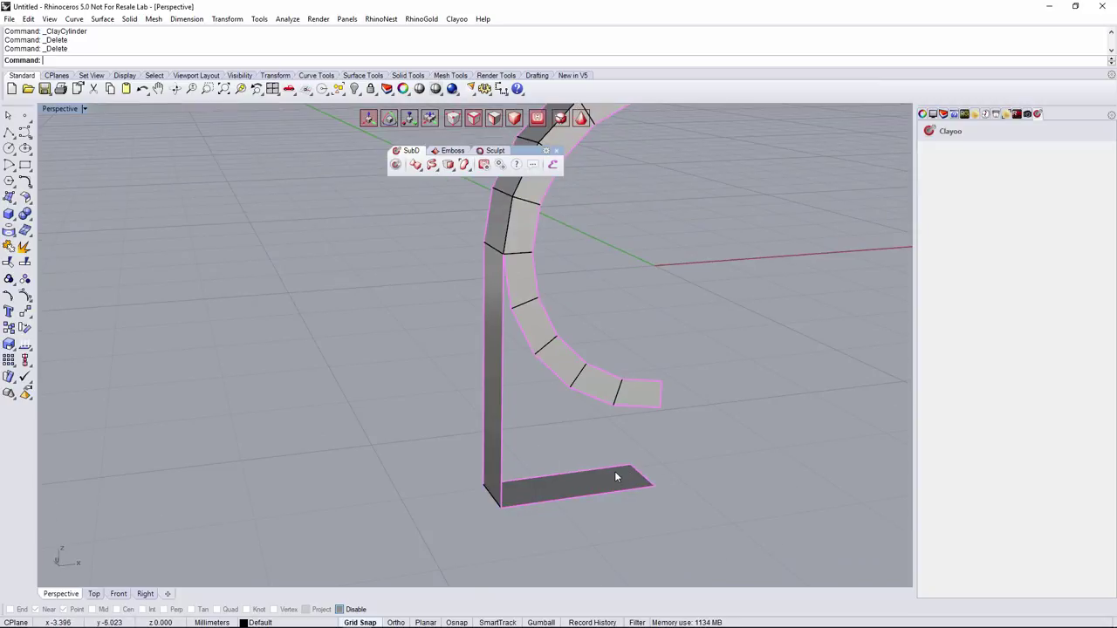
- Use Append Face with Autoquad set to No to fill the gap between the arc's outer rim and the L-shaped strip
mouse_move(603, 466)
right_down()
mouse_move(643, 434)
mouse_move(596, 447)
right_up()
click(431, 167)
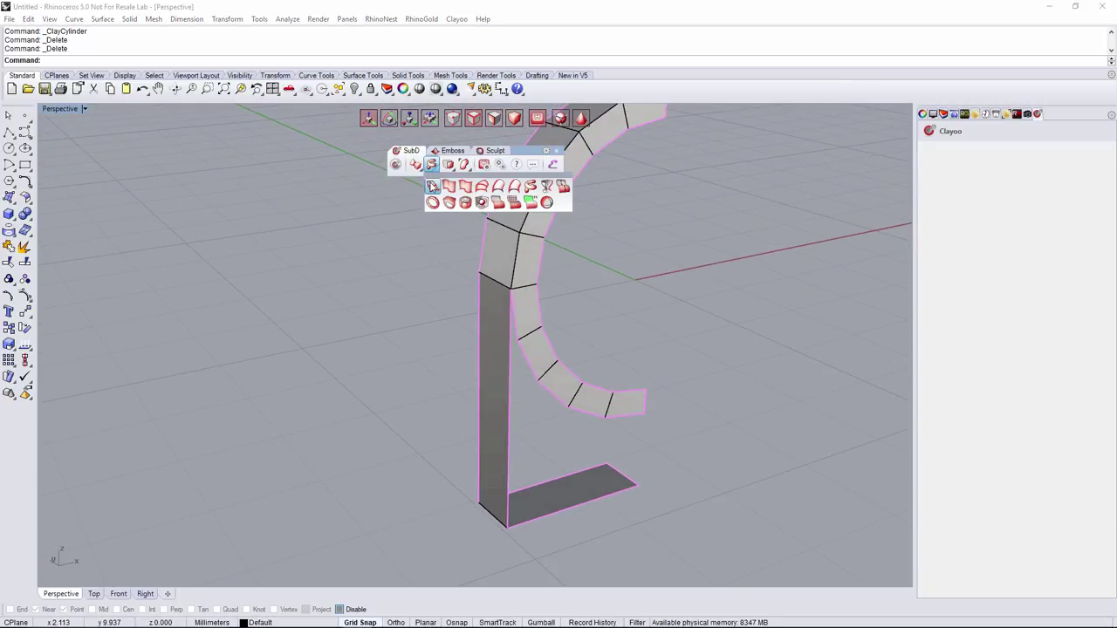
click(432, 186)
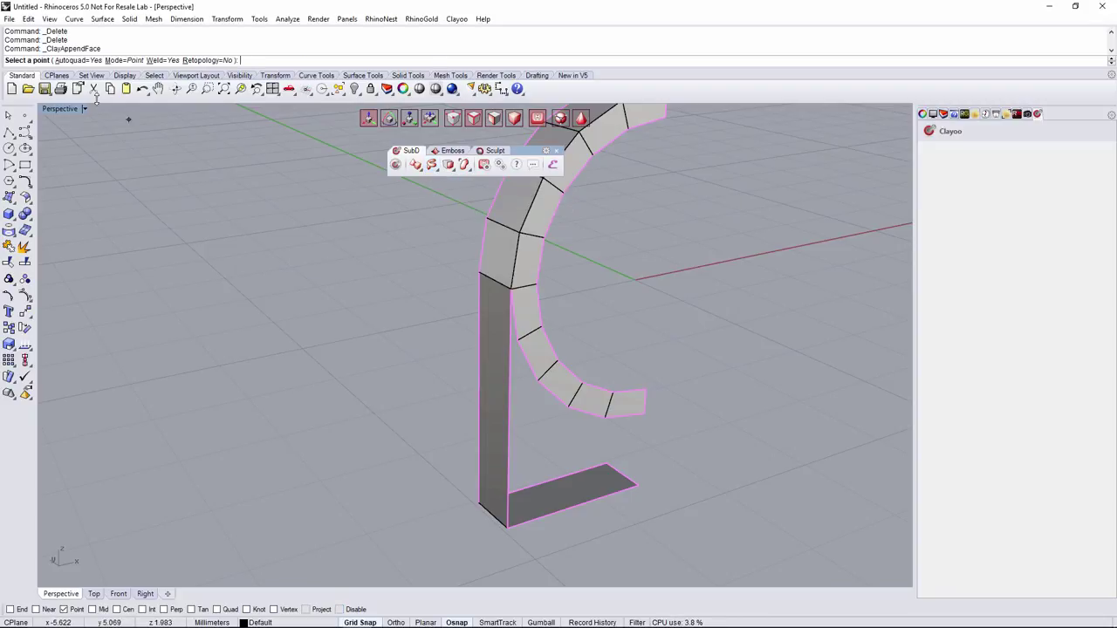
click(80, 61)
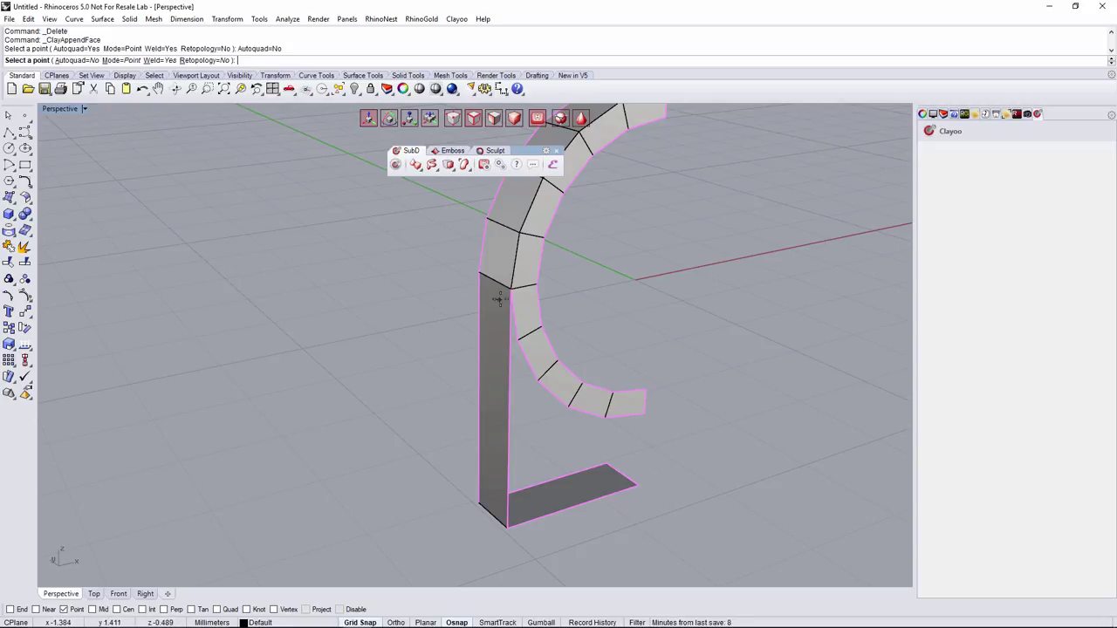
right_drag(654, 471, 622, 505)
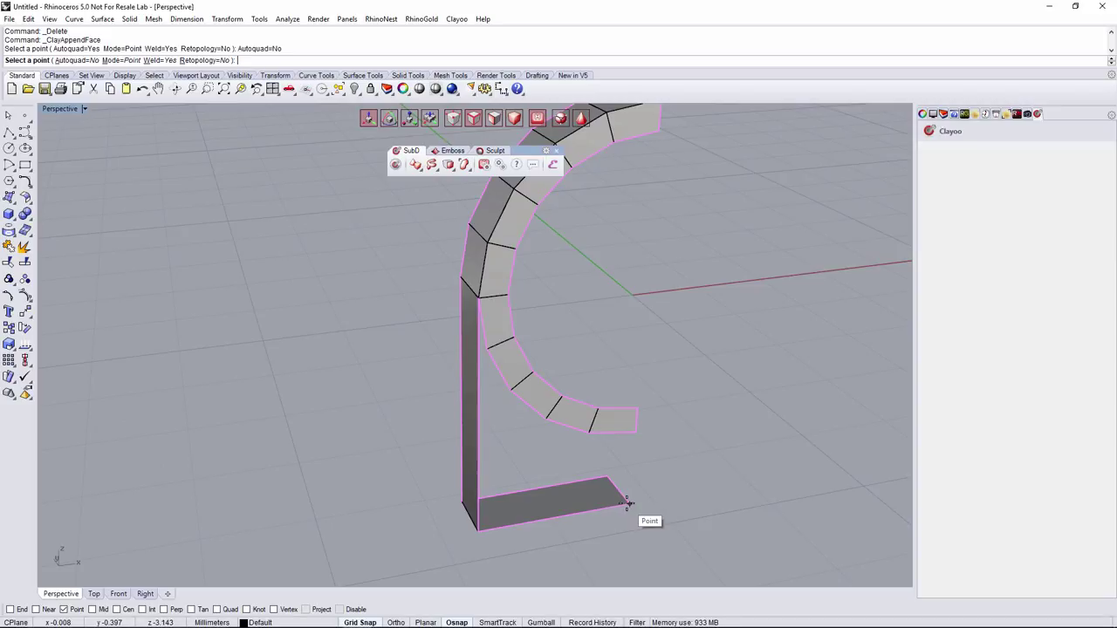
click(626, 504)
click(477, 529)
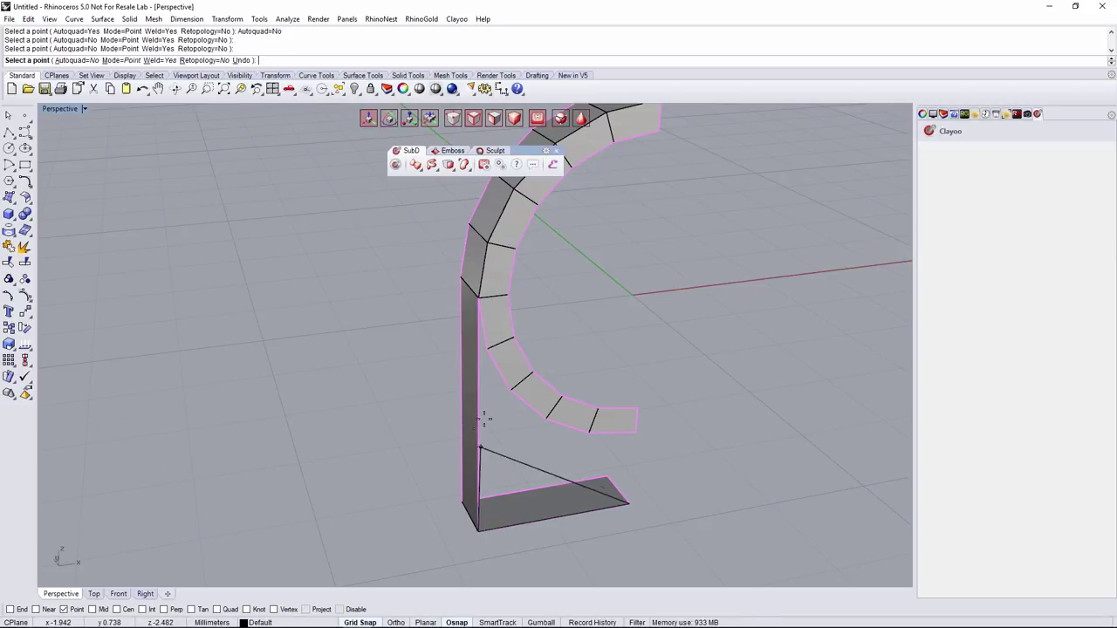
click(484, 316)
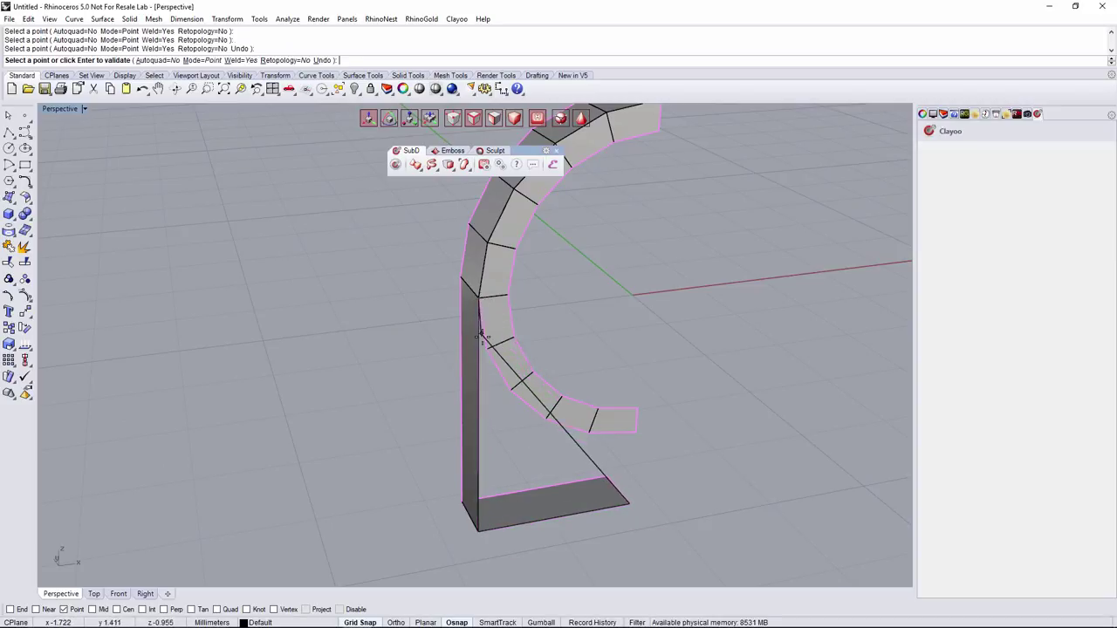
click(510, 390)
click(547, 419)
click(590, 432)
click(635, 434)
right_drag(646, 467, 625, 418)
key(Return)
key(Return)
scroll(680, 412, down, 7)
scroll(691, 460, up, 3)
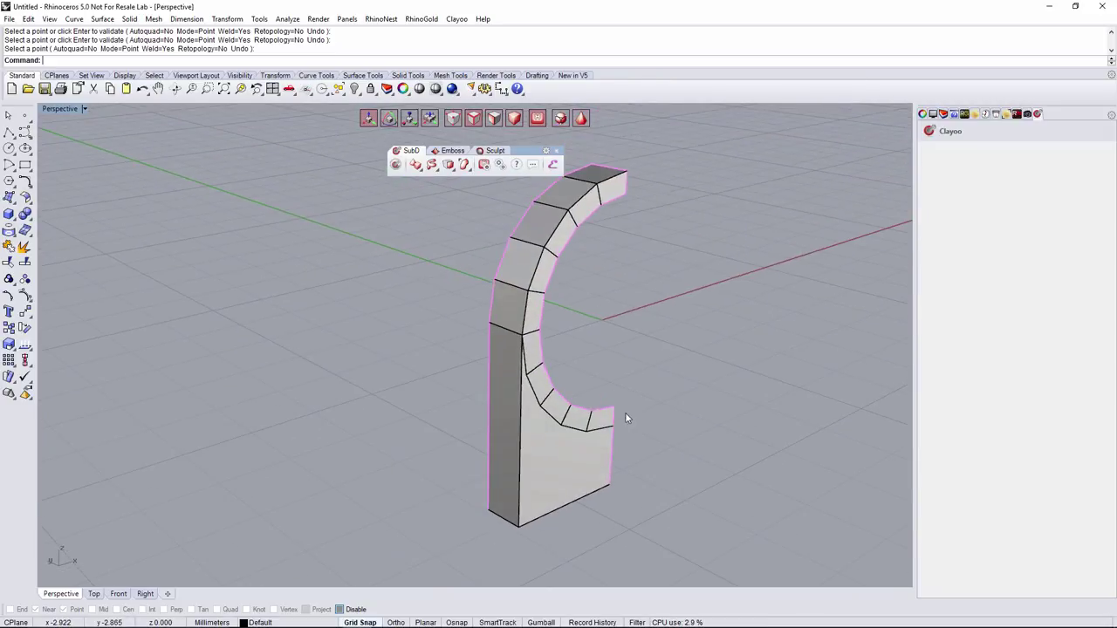
- Select the half ring's inner edge loop and extrude it along the Y axis to form an inward-facing rim
double_click(594, 219)
right_drag(651, 270, 428, 332)
drag(427, 340, 456, 337)
right_drag(459, 339, 439, 189)
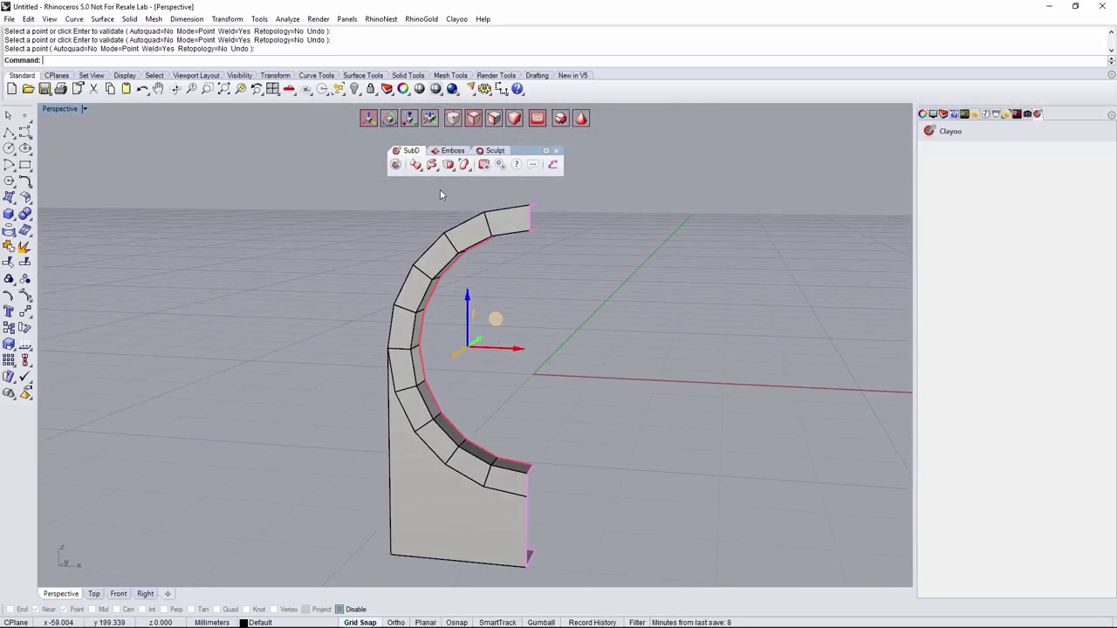
- Try to close the half-circle opening at the extruded inner rim with Fill
click(449, 165)
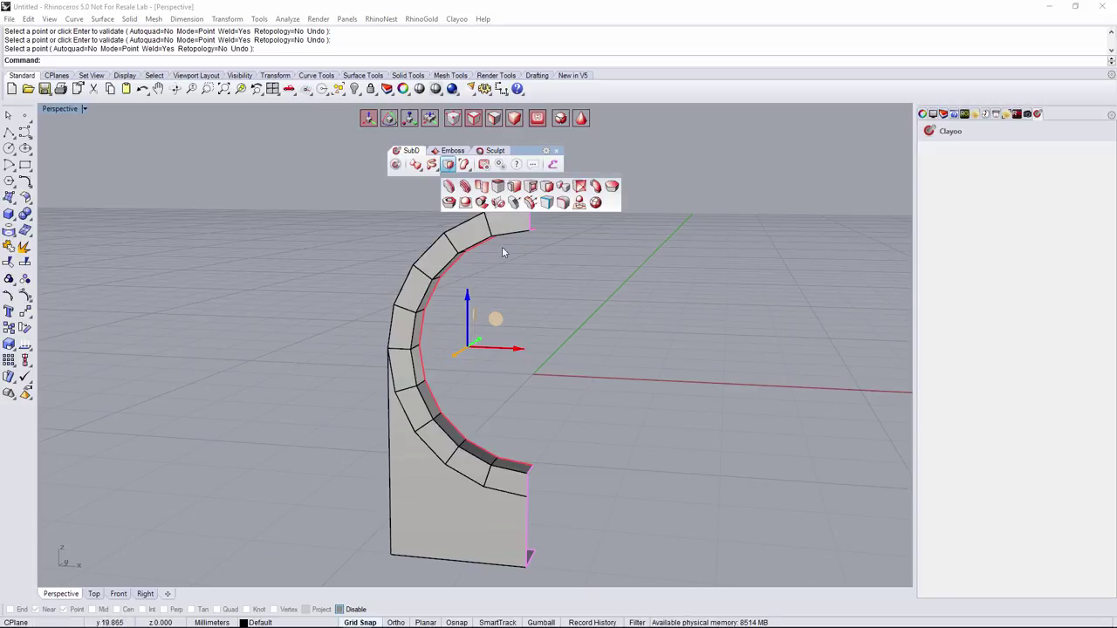
click(613, 185)
right_drag(541, 200, 449, 347)
key(ctrl+z)
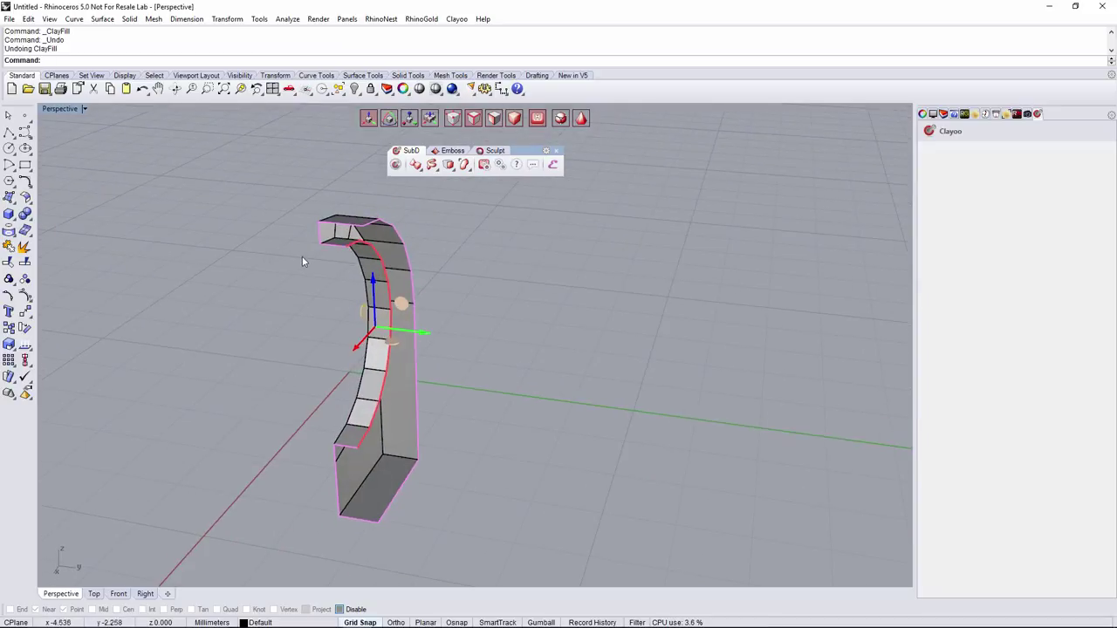
- Cap the half-circle opening with Append Face, following every vertex along the rear edge of the inner rim
right_drag(305, 259, 334, 312)
click(549, 332)
right_drag(548, 332, 506, 281)
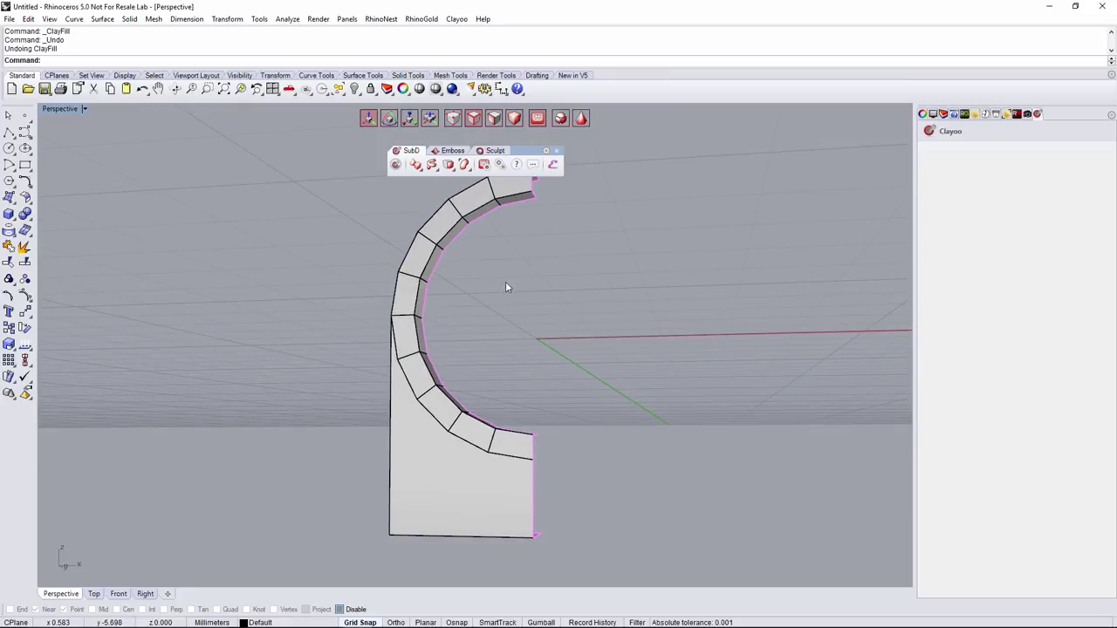
right_drag(537, 218, 539, 305)
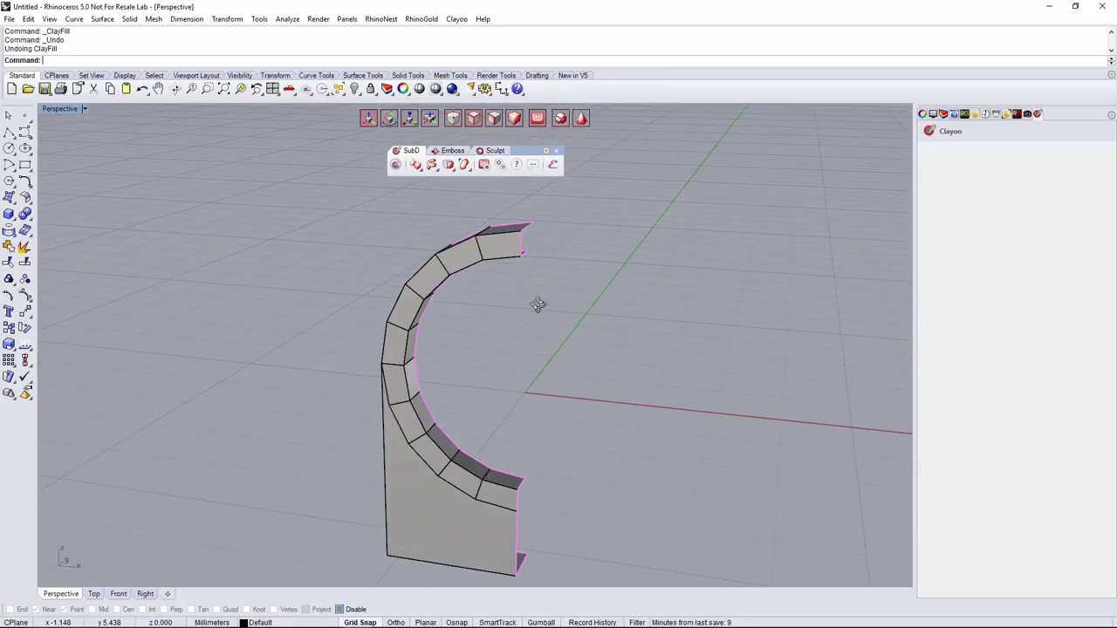
click(435, 167)
click(435, 187)
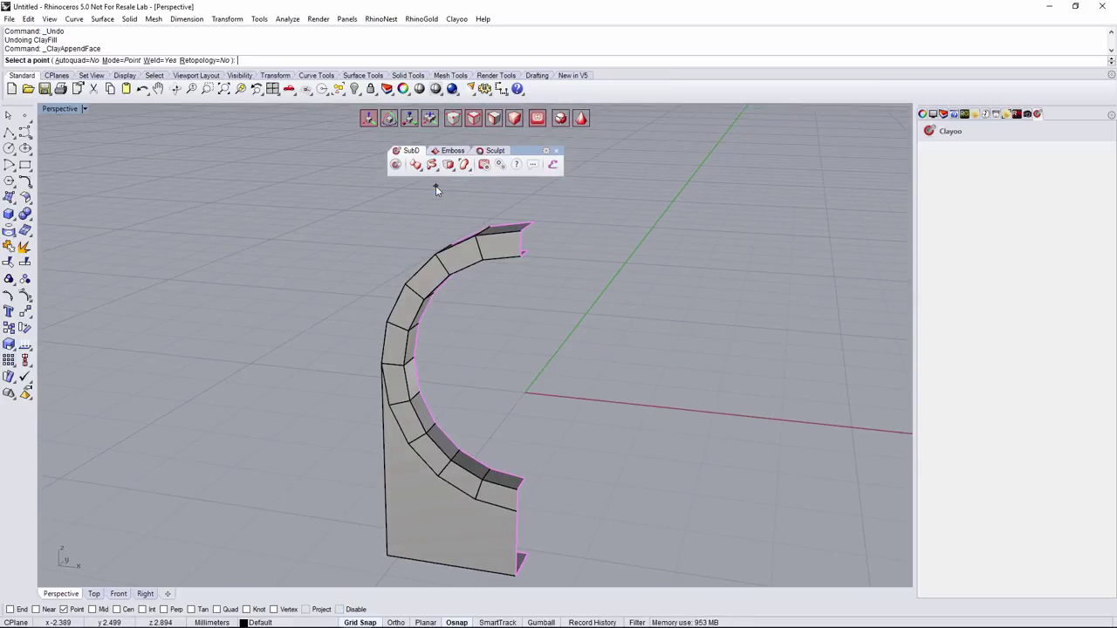
right_drag(526, 375, 516, 459)
click(511, 493)
right_drag(529, 507, 549, 429)
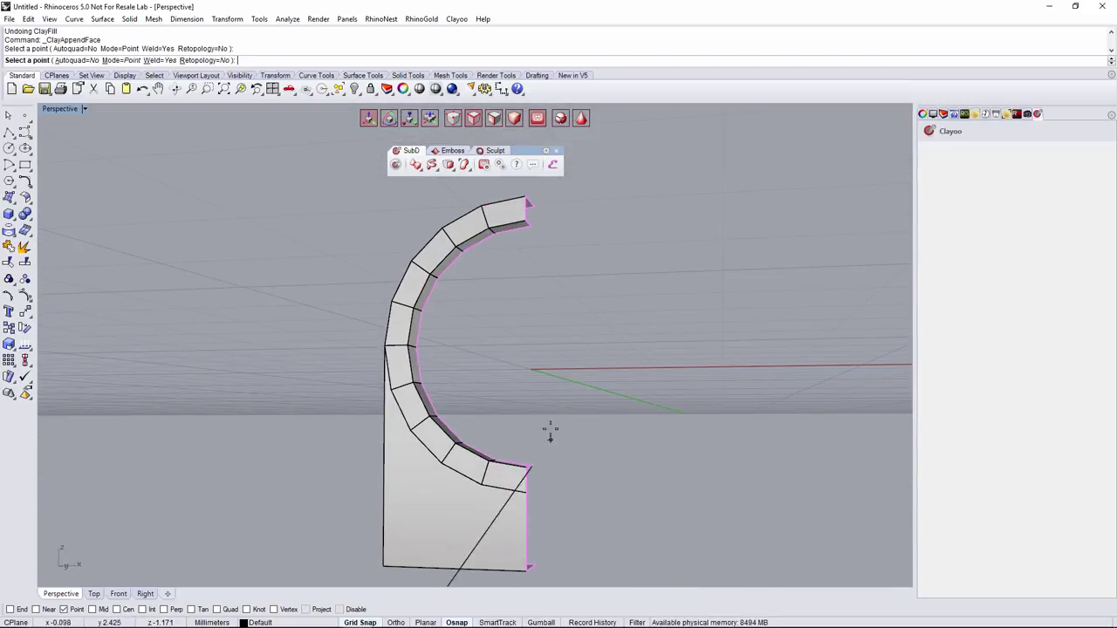
click(529, 225)
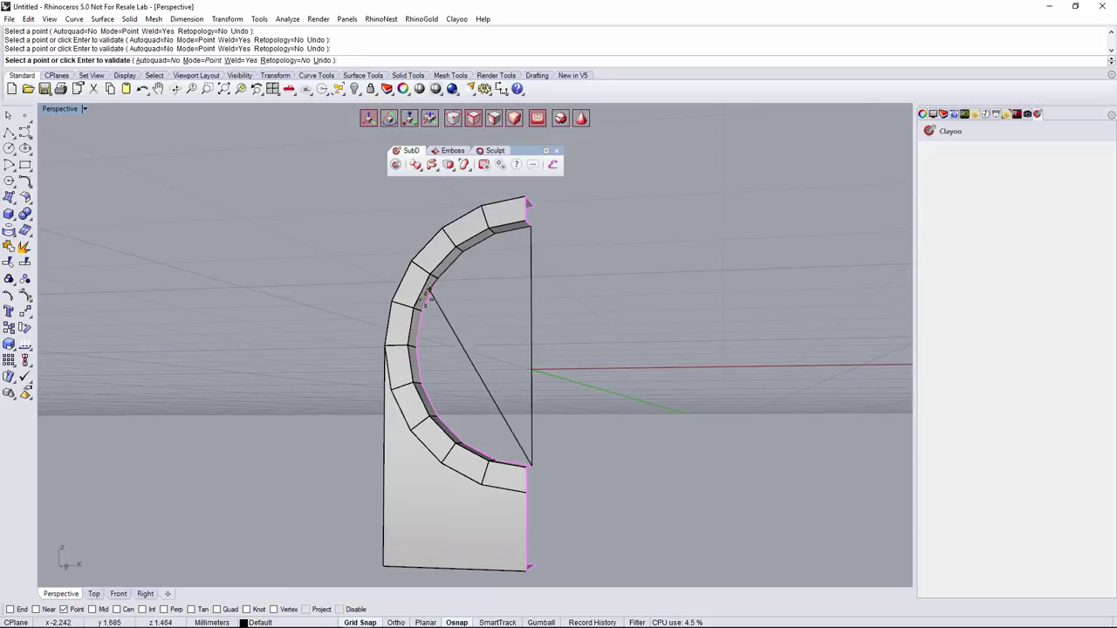
click(423, 310)
click(417, 347)
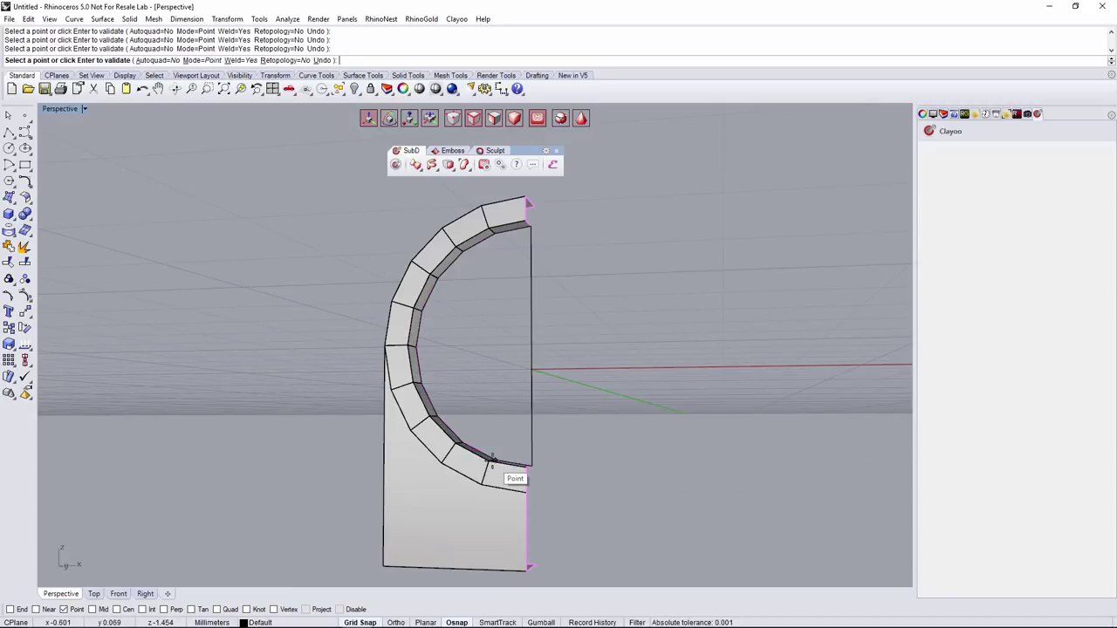
click(493, 460)
key(Return)
- Extrude the part's outer back edge loop along the positive Y axis to form a deep body, and deselect it
mouse_move(591, 431)
right_down()
mouse_move(569, 462)
mouse_move(639, 454)
mouse_move(608, 446)
right_up()
scroll(667, 433, down, 7)
right_drag(501, 436, 665, 420)
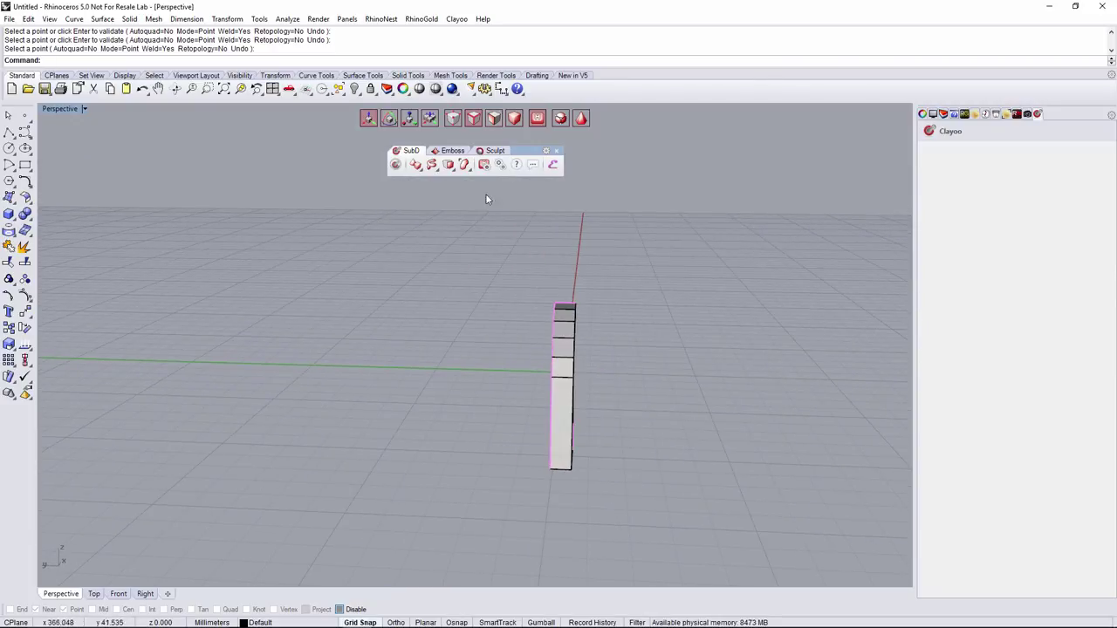
right_drag(568, 384, 438, 344)
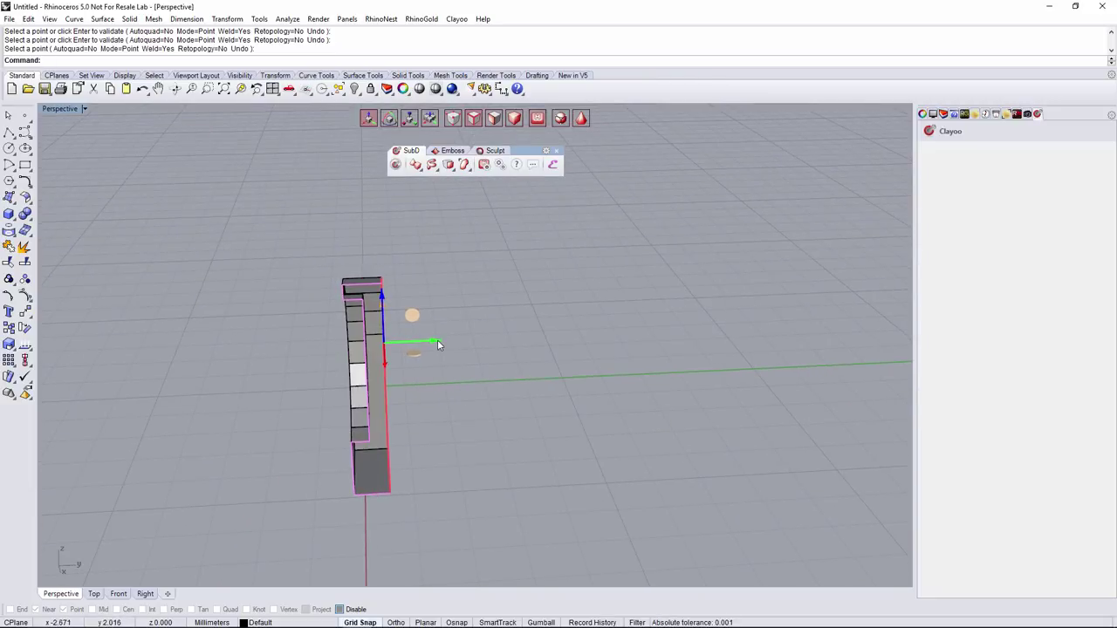
drag(434, 340, 570, 336)
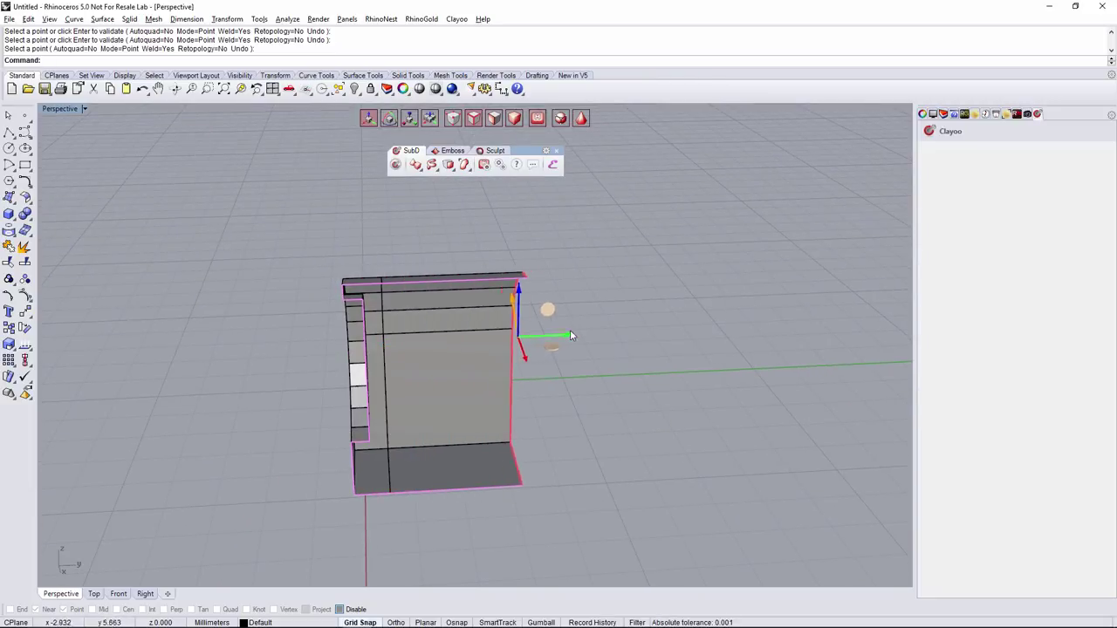
right_drag(569, 334, 717, 374)
click(690, 379)
right_drag(635, 341, 637, 383)
scroll(575, 353, up, 2)
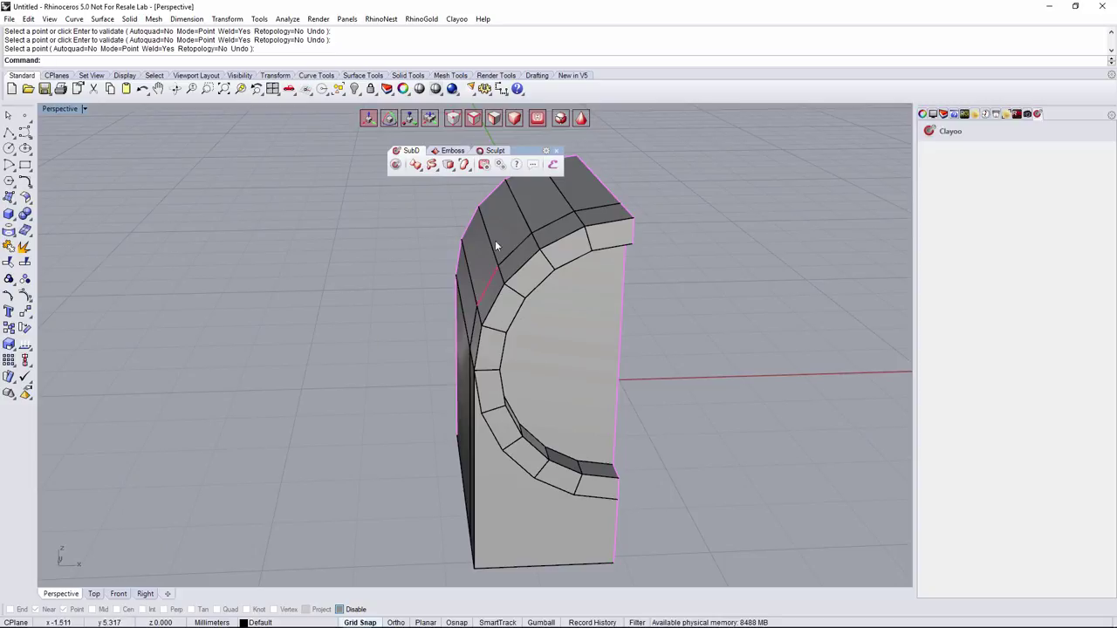
- Apply Plane symmetry to the whole half body, mirroring it across the vertical axis in the Front view
click(565, 307)
right_drag(565, 307, 464, 189)
click(449, 166)
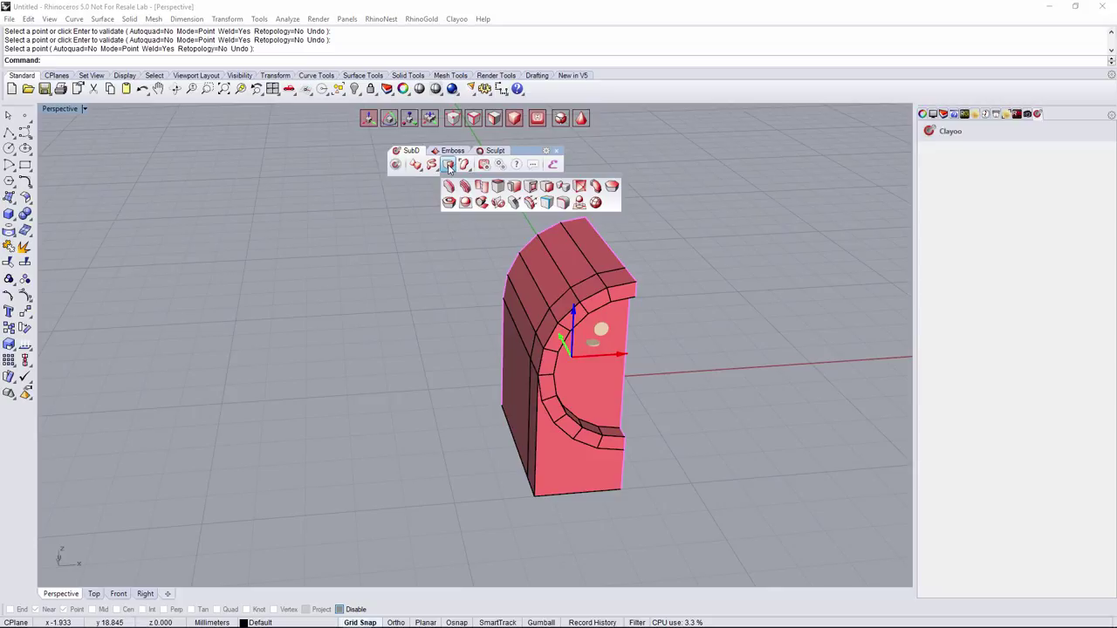
click(497, 203)
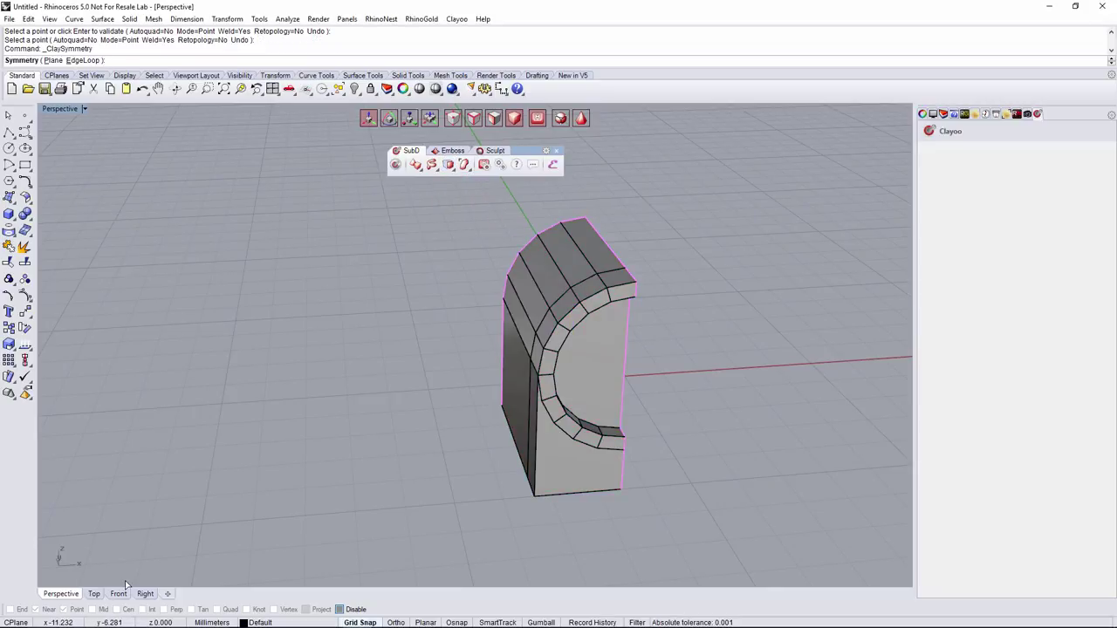
click(120, 594)
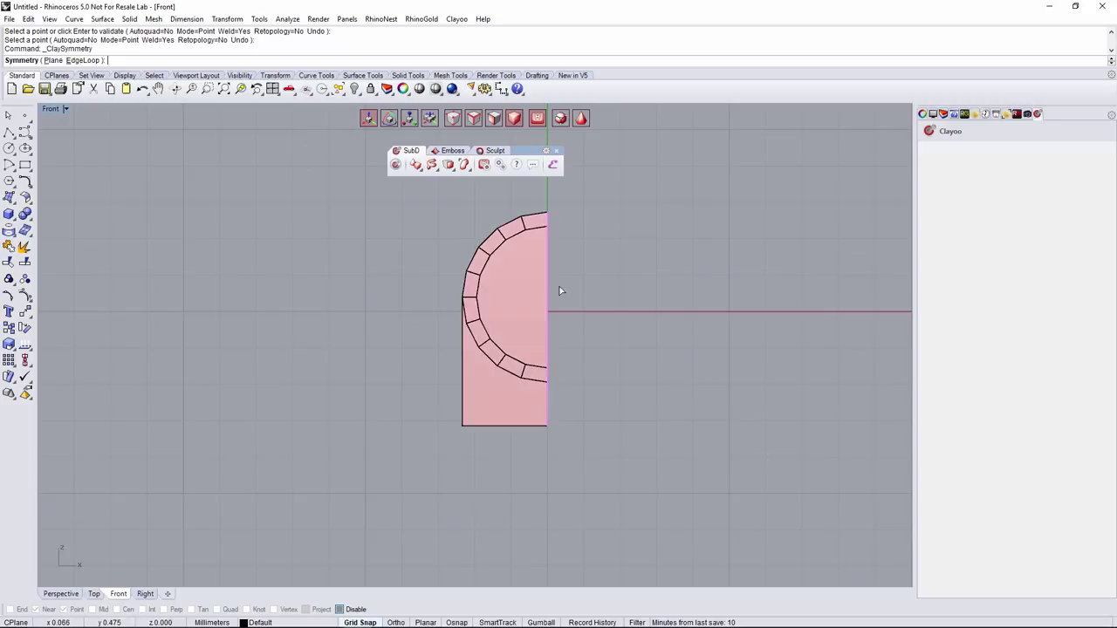
click(56, 60)
click(487, 240)
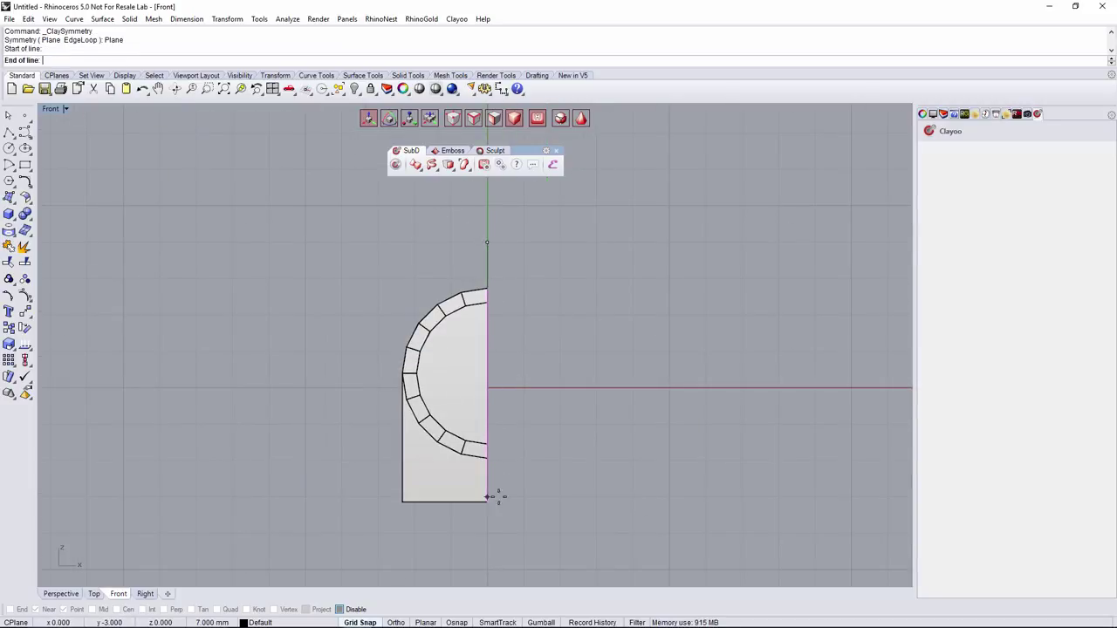
click(498, 550)
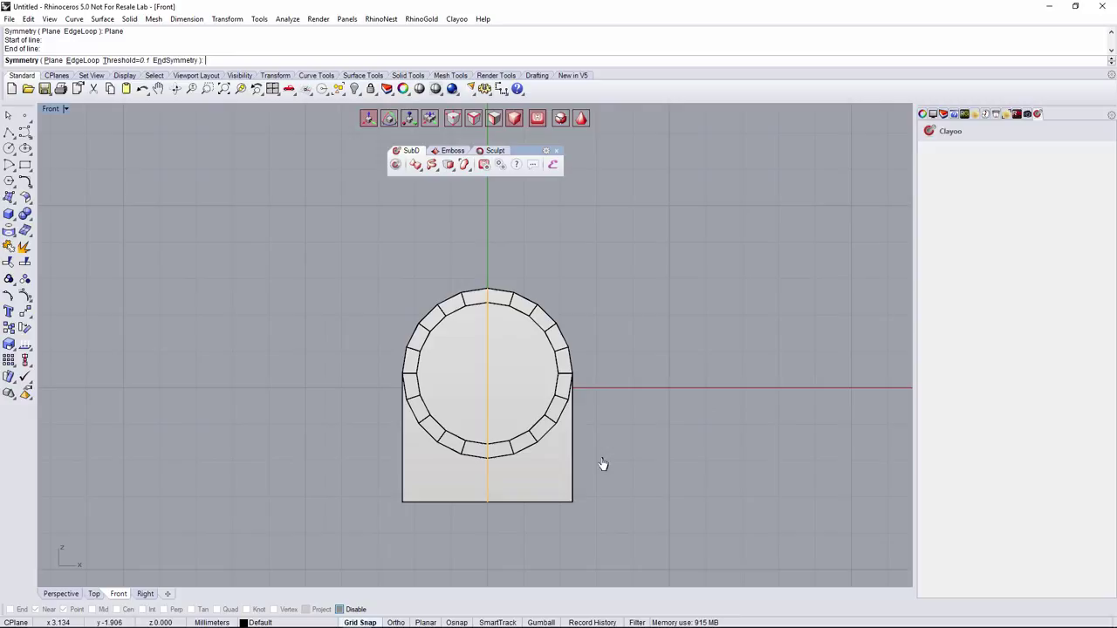
key(Return)
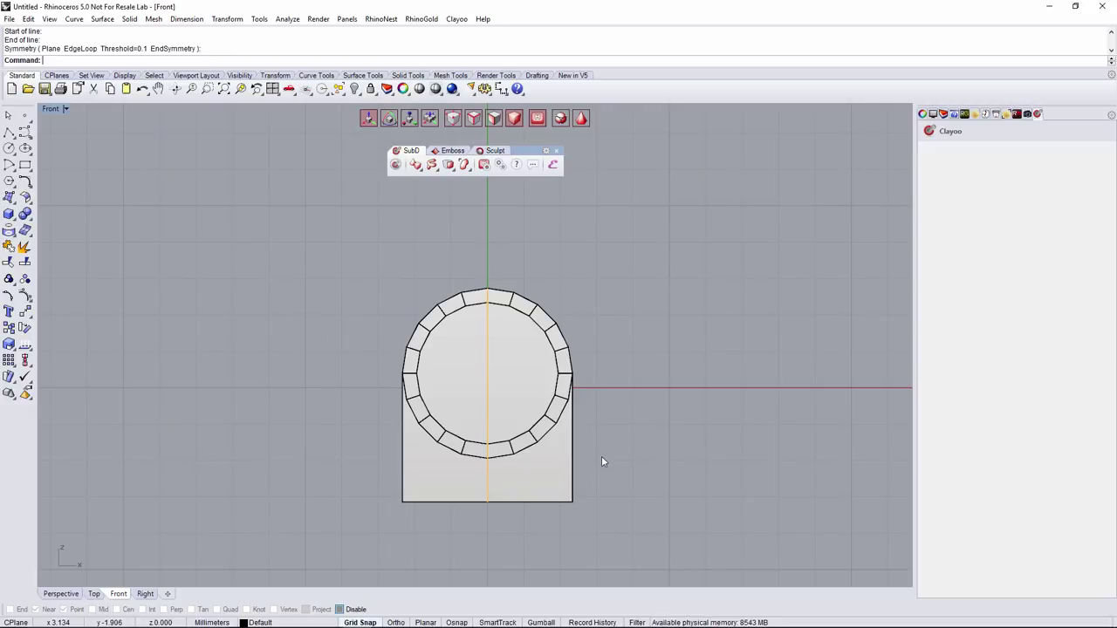
- In the Perspective view, use Divide to add an edge loop within the narrow front band of the body's outer wall
click(68, 594)
right_drag(373, 443, 482, 380)
scroll(614, 324, up, 4)
right_drag(603, 332, 615, 356)
click(501, 122)
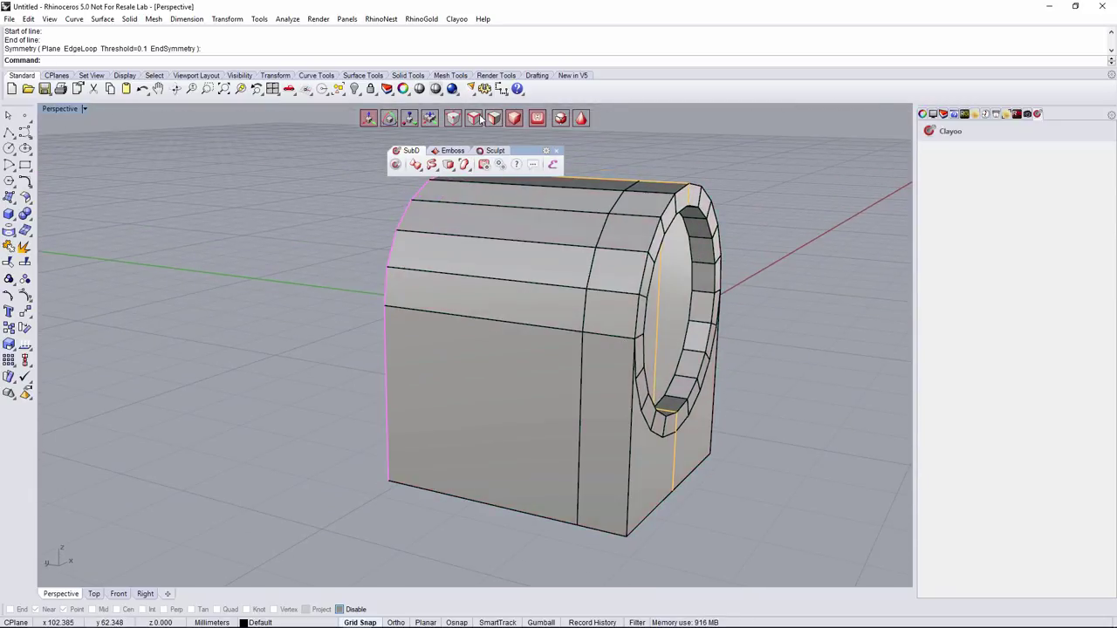
click(601, 256)
click(448, 164)
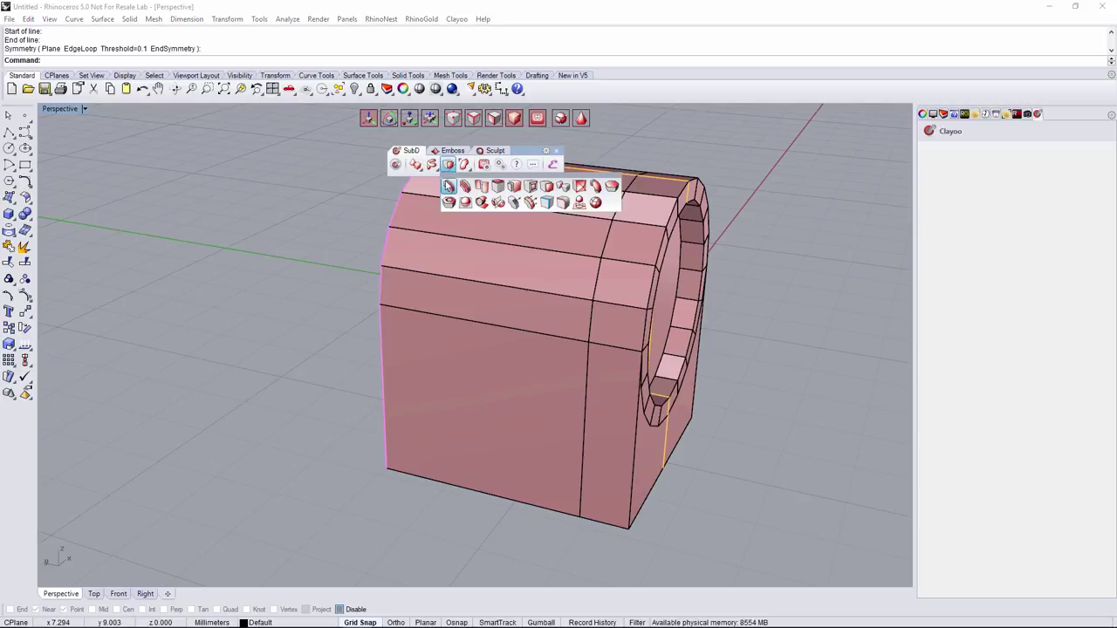
click(449, 187)
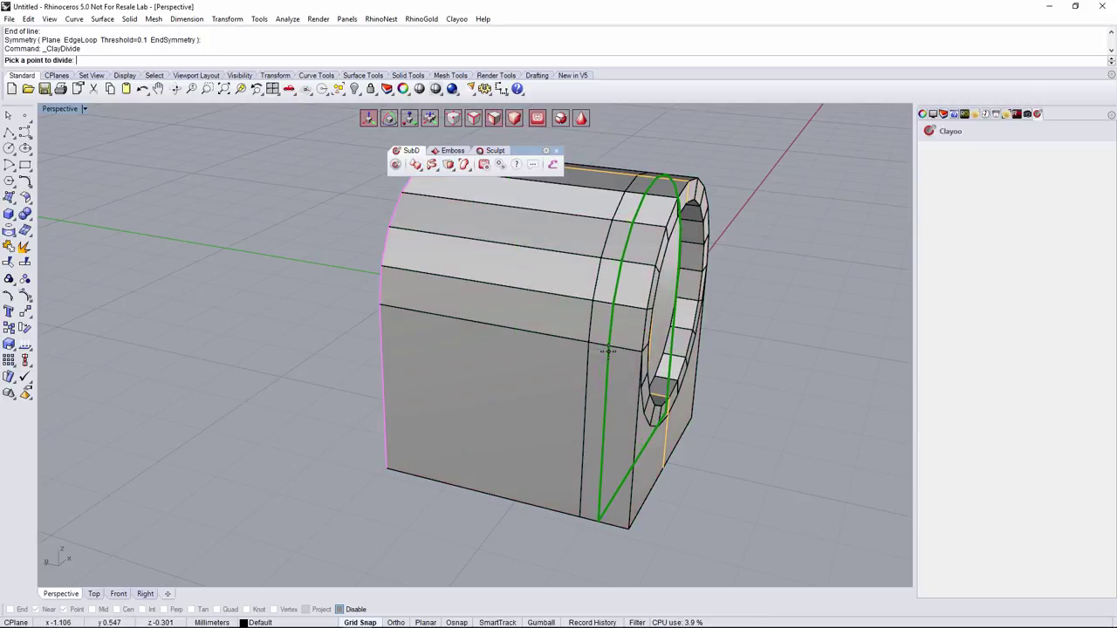
click(608, 352)
right_drag(609, 353, 601, 289)
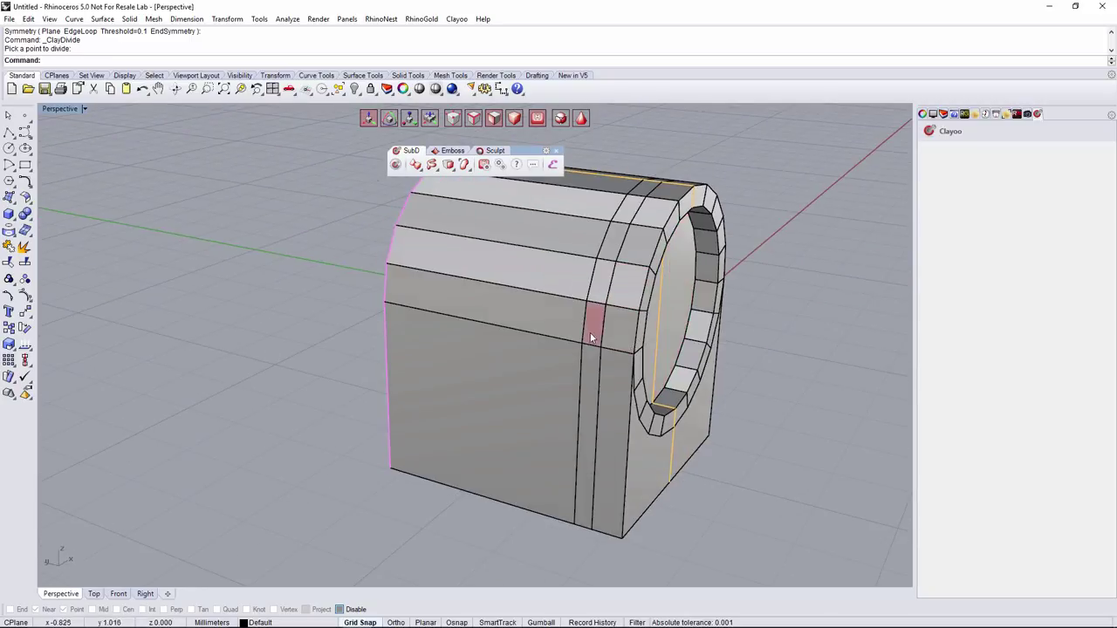
- Extrude the strip of faces behind the new edge loop outward, using Local Normals mode and a height of about 0.249 mm
shift+double_click(609, 269)
right_drag(663, 301, 499, 169)
click(448, 166)
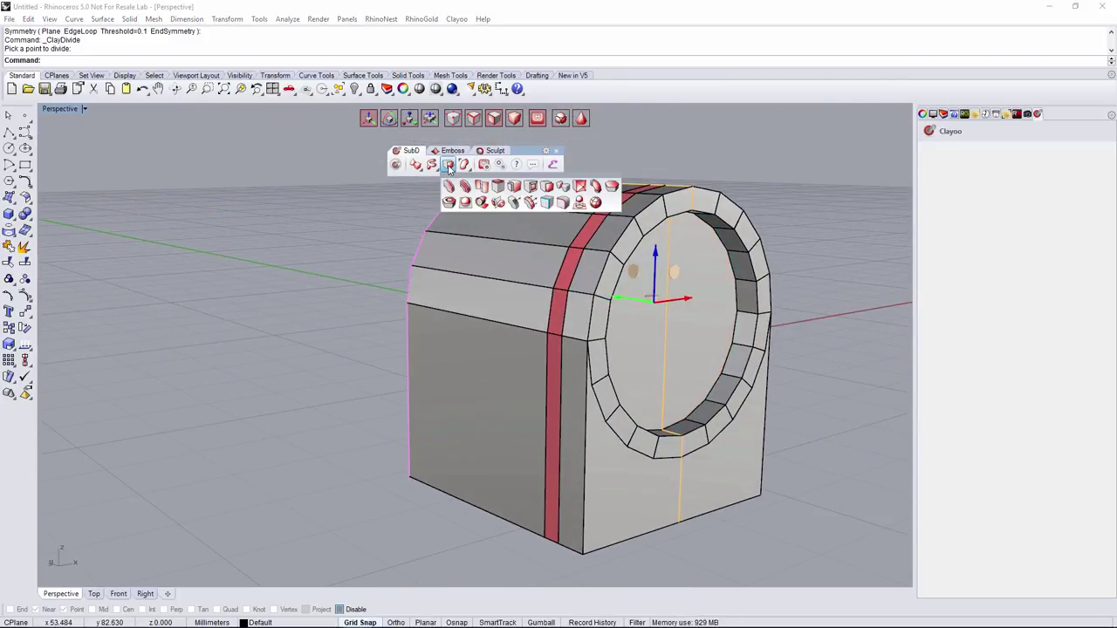
click(547, 187)
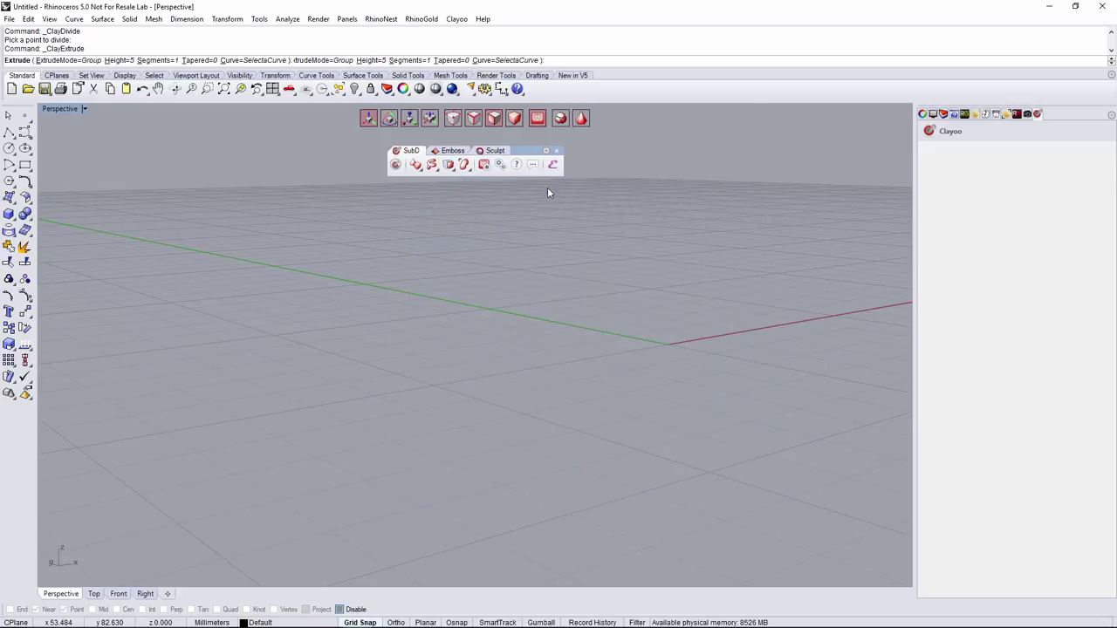
click(1003, 155)
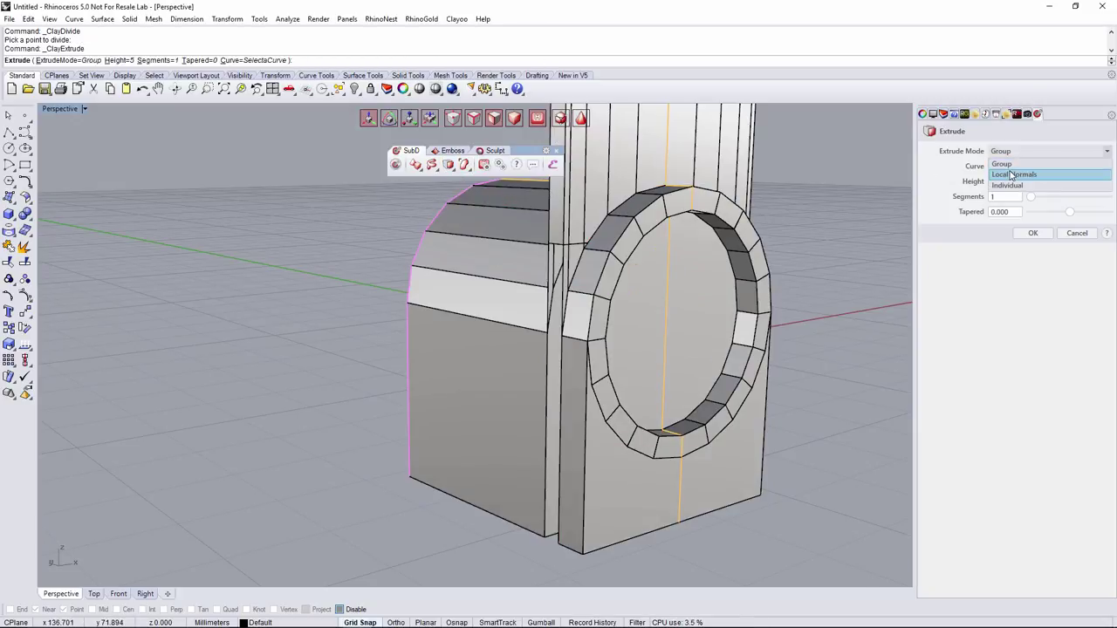
click(1005, 172)
drag(257, 294, 587, 299)
right_drag(588, 299, 666, 373)
scroll(643, 374, down, 6)
scroll(666, 376, up, 3)
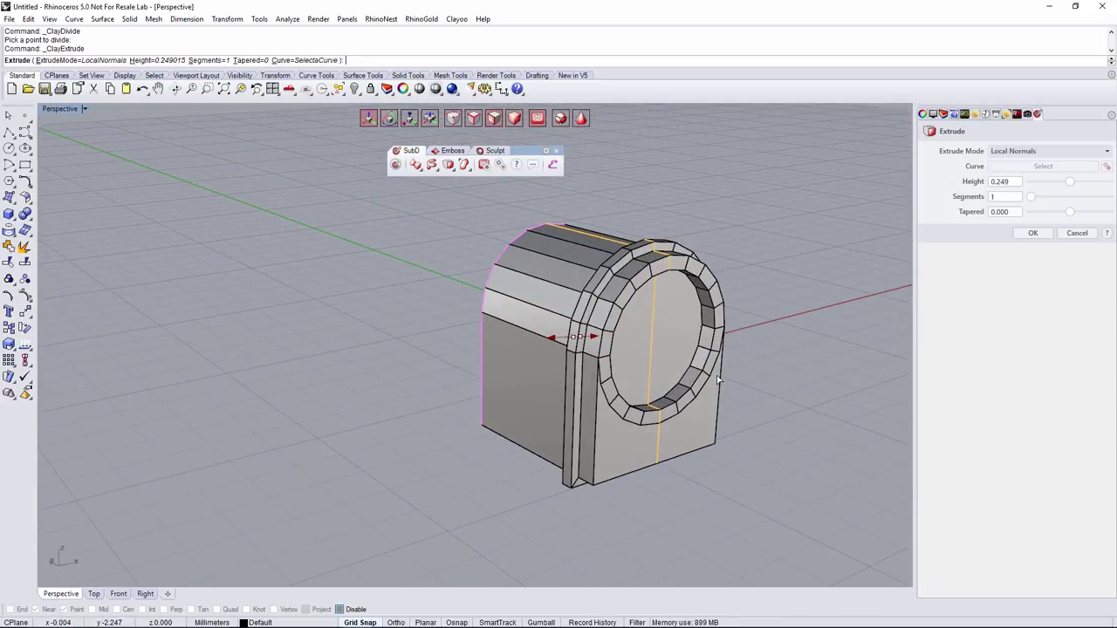
right_click(777, 330)
click(784, 334)
right_drag(784, 335, 741, 354)
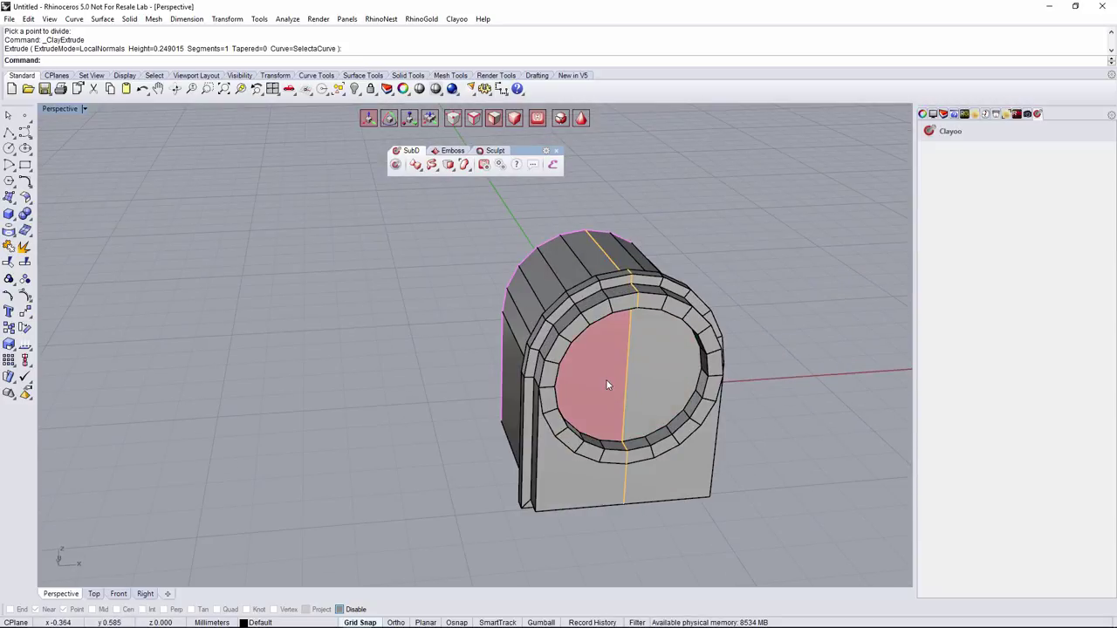
- End the Plane symmetry on the whole arched body
right_drag(635, 392, 602, 330)
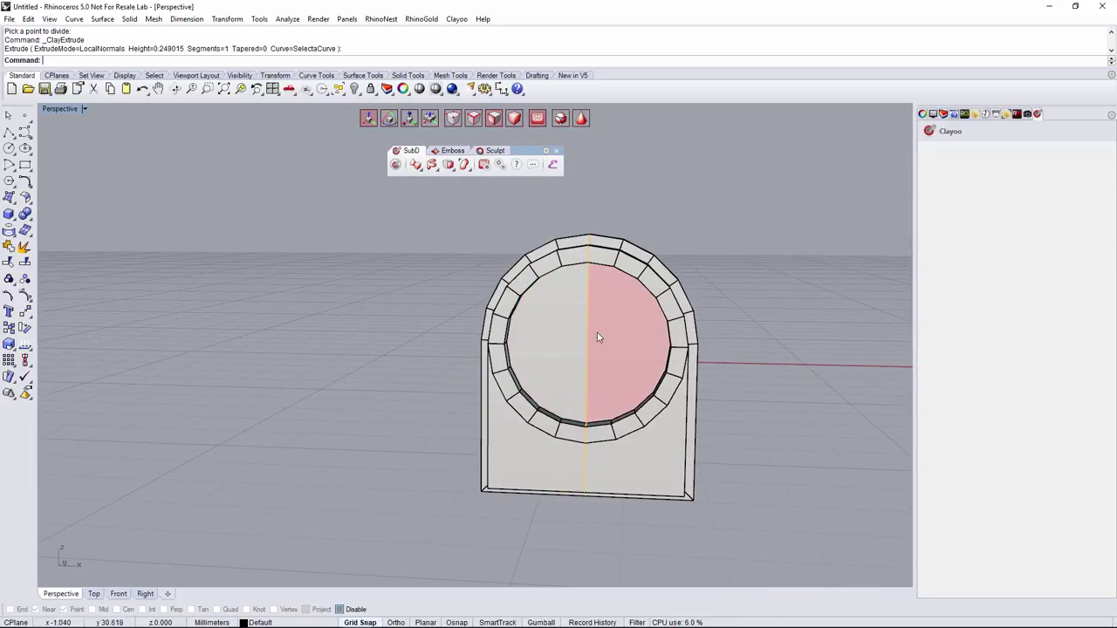
right_drag(492, 276, 611, 262)
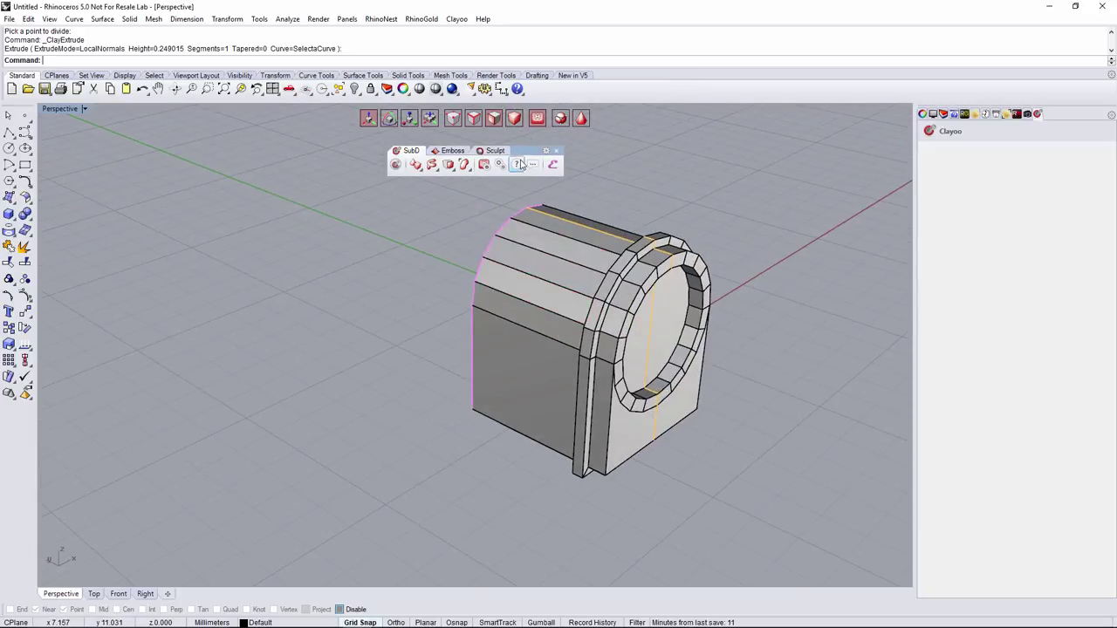
click(520, 122)
click(589, 286)
right_drag(686, 349, 444, 207)
click(451, 166)
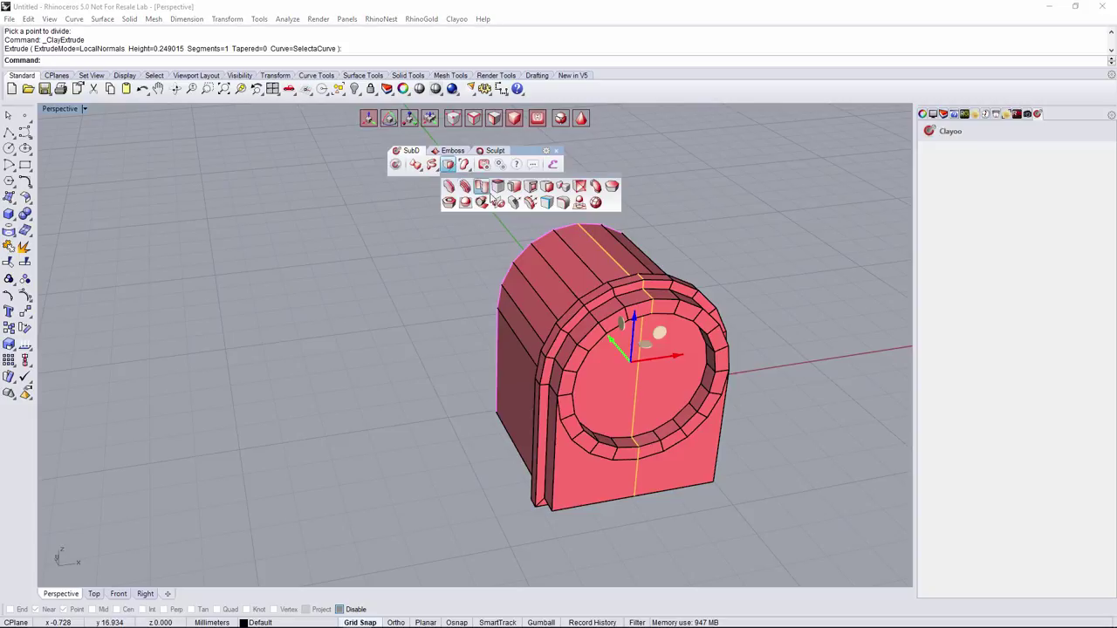
click(499, 204)
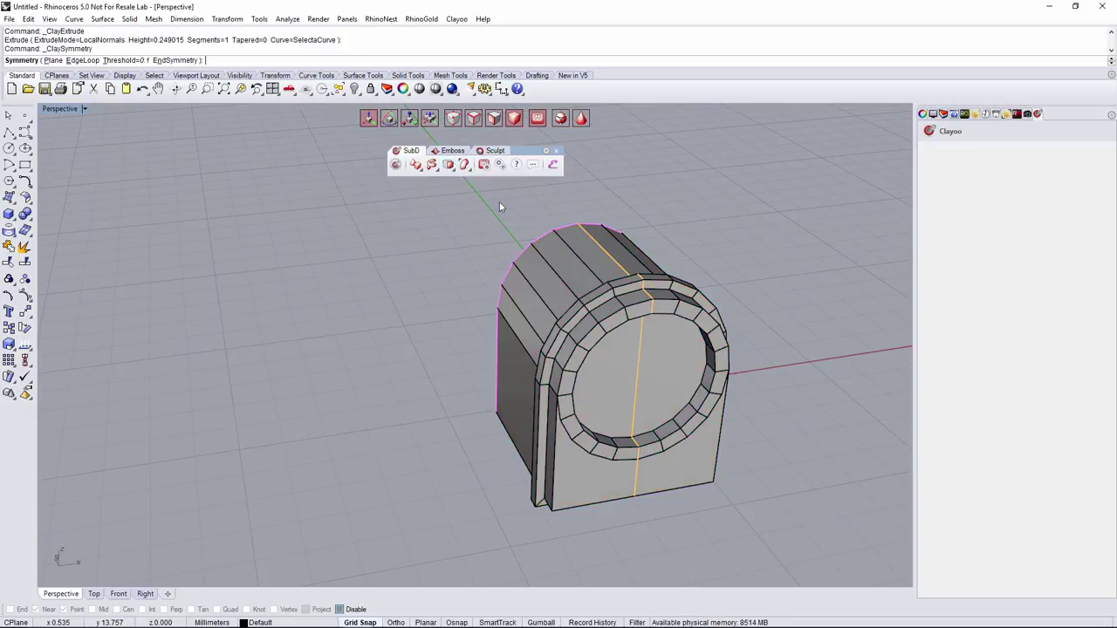
click(164, 62)
- Fill the open back end of the body with a closing face
mouse_move(590, 274)
right_down()
mouse_move(735, 306)
mouse_move(520, 348)
mouse_move(553, 344)
right_up()
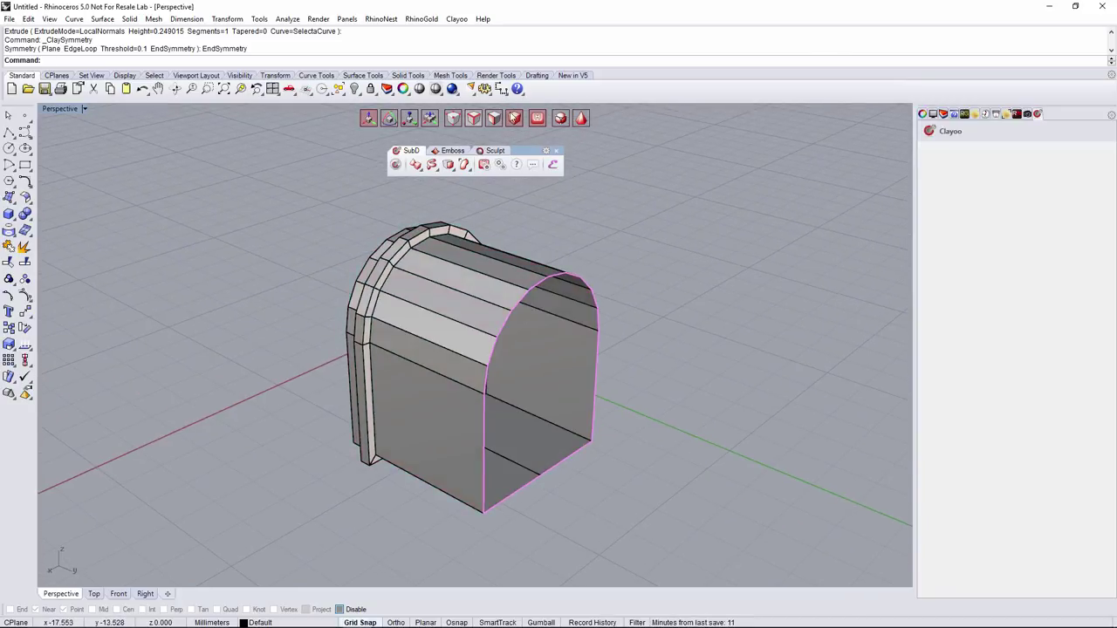
click(521, 276)
right_drag(521, 276, 470, 187)
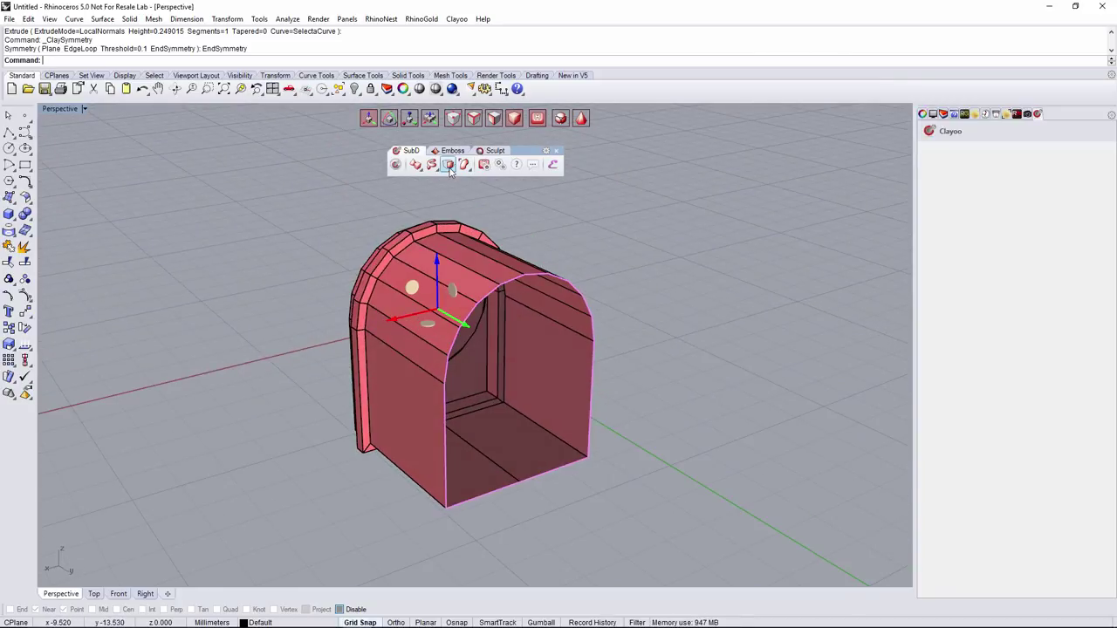
click(450, 171)
click(611, 188)
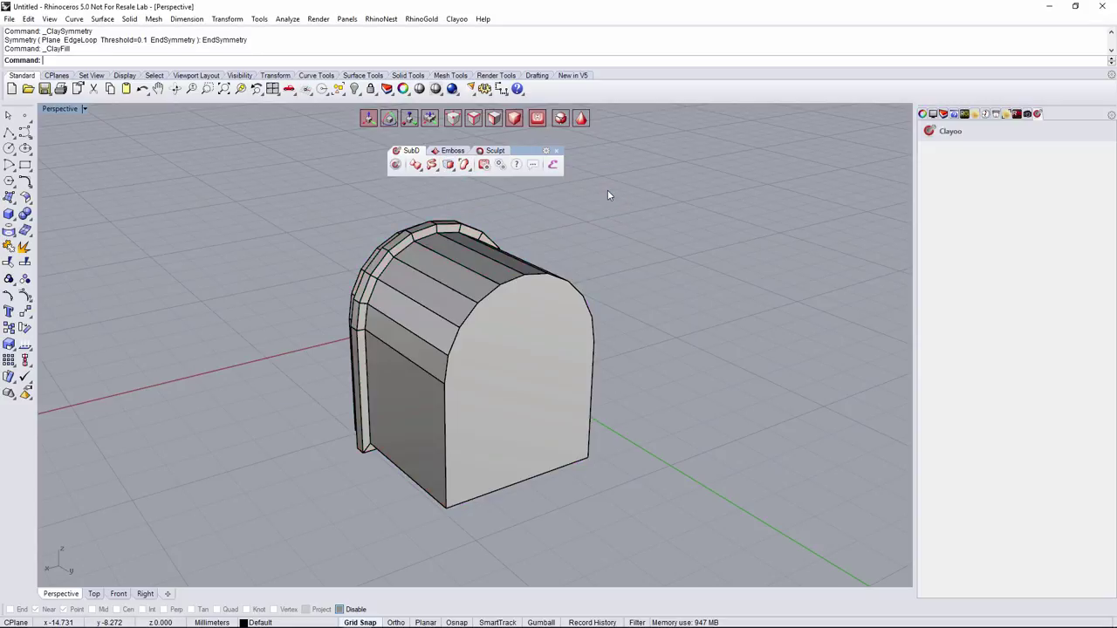
- Create a Clayoo box in front of the body, about 1.04 mm in X, 0.63 mm in Y and 2.46 mm in Z
mouse_move(606, 260)
right_down()
mouse_move(512, 392)
mouse_move(644, 329)
mouse_move(713, 327)
mouse_move(551, 351)
mouse_move(662, 350)
mouse_move(605, 332)
mouse_move(568, 357)
mouse_move(521, 348)
mouse_move(511, 308)
right_up()
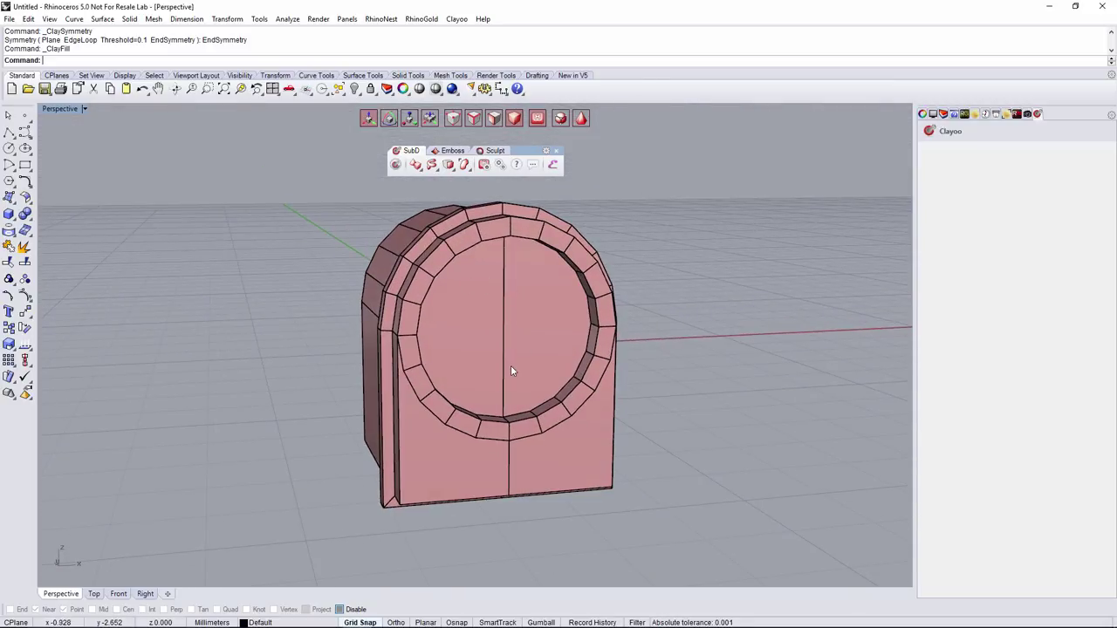
right_drag(493, 376, 487, 342)
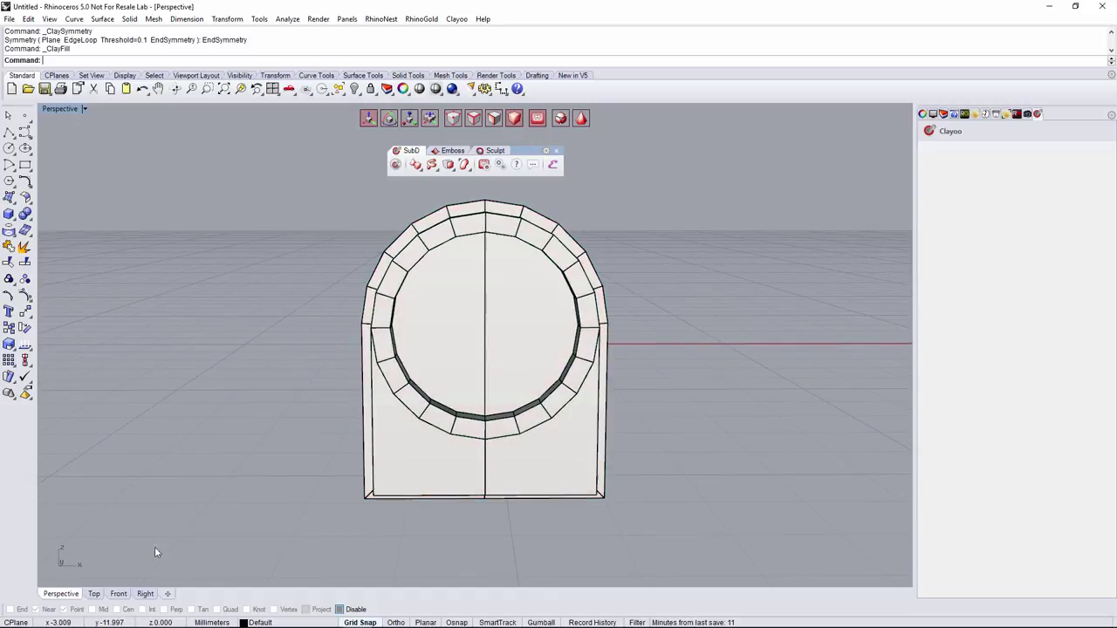
scroll(599, 395, down, 4)
right_drag(593, 388, 532, 349)
click(418, 168)
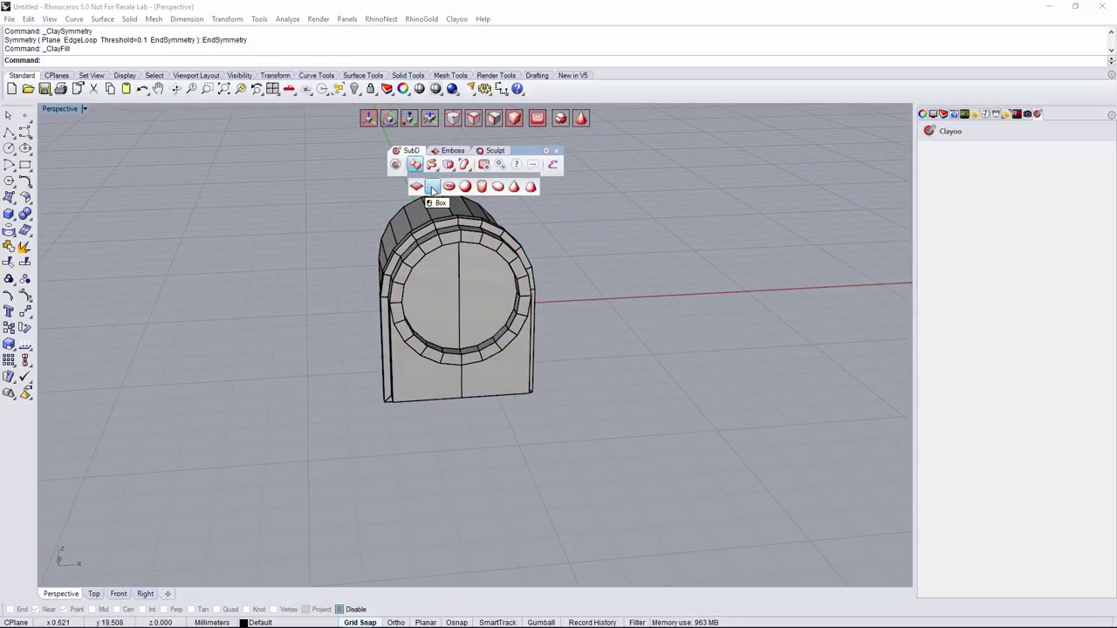
click(433, 188)
drag(464, 317, 610, 424)
drag(724, 397, 650, 412)
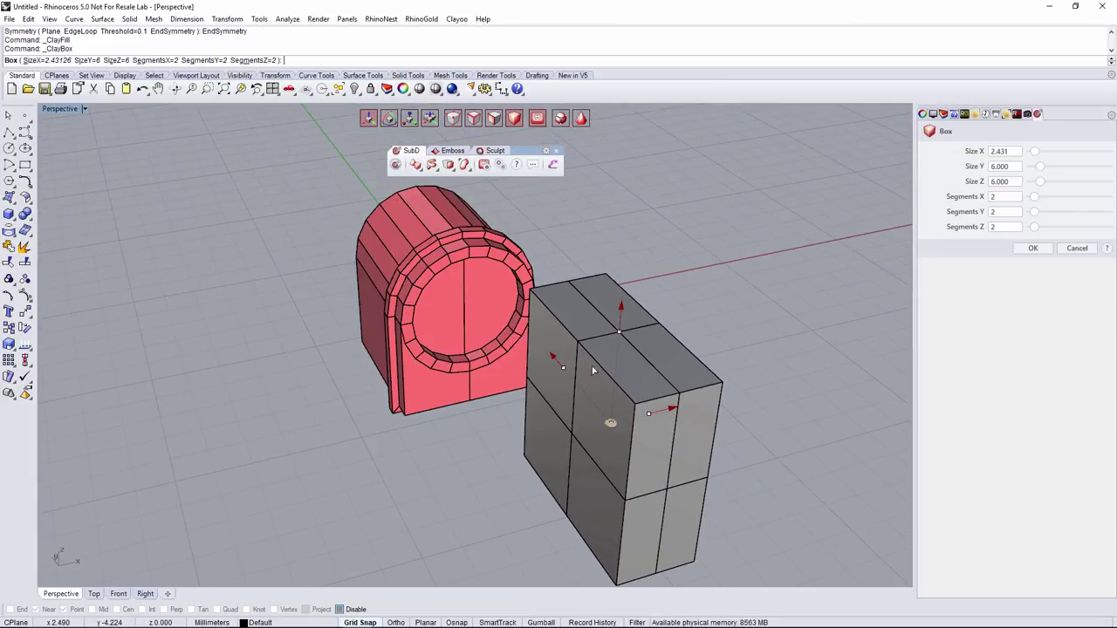
drag(552, 353, 605, 417)
drag(623, 310, 630, 419)
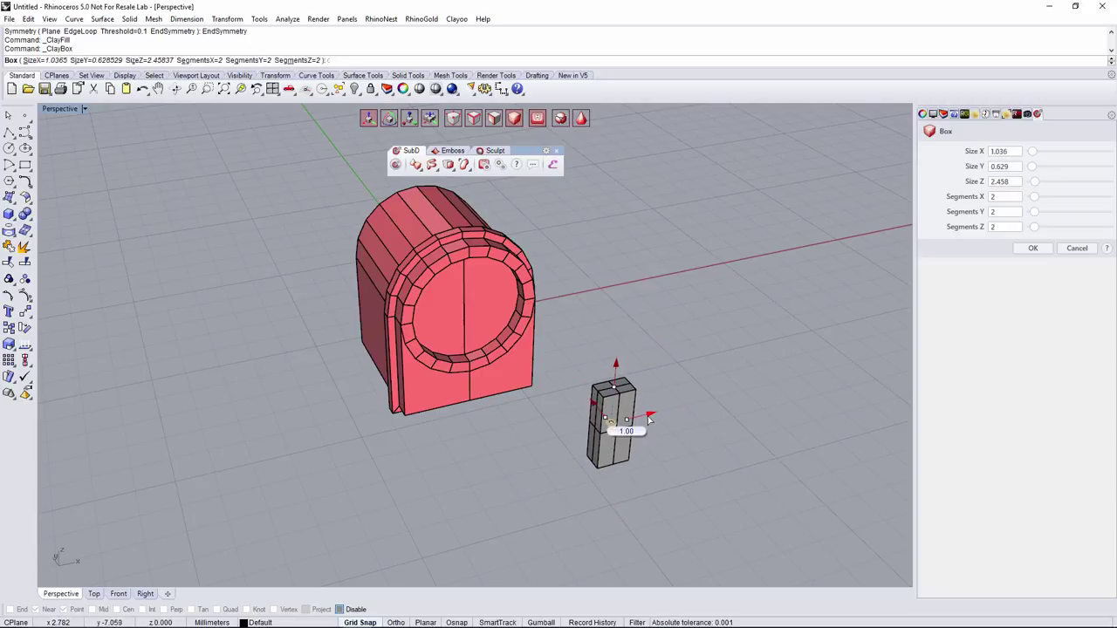
- Set the box to 1 segment in Y, resize it to about 1.01 × 0.23 × 3.60 mm, and confirm it
right_drag(656, 405, 677, 400)
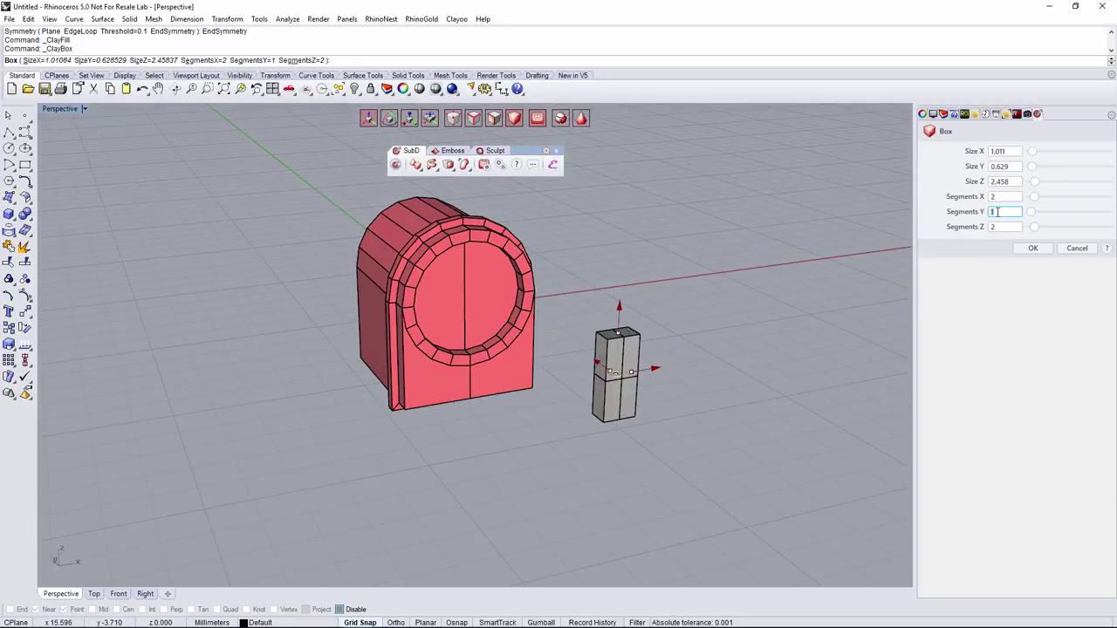
right_drag(712, 366, 682, 394)
drag(621, 400, 640, 415)
right_drag(640, 416, 655, 389)
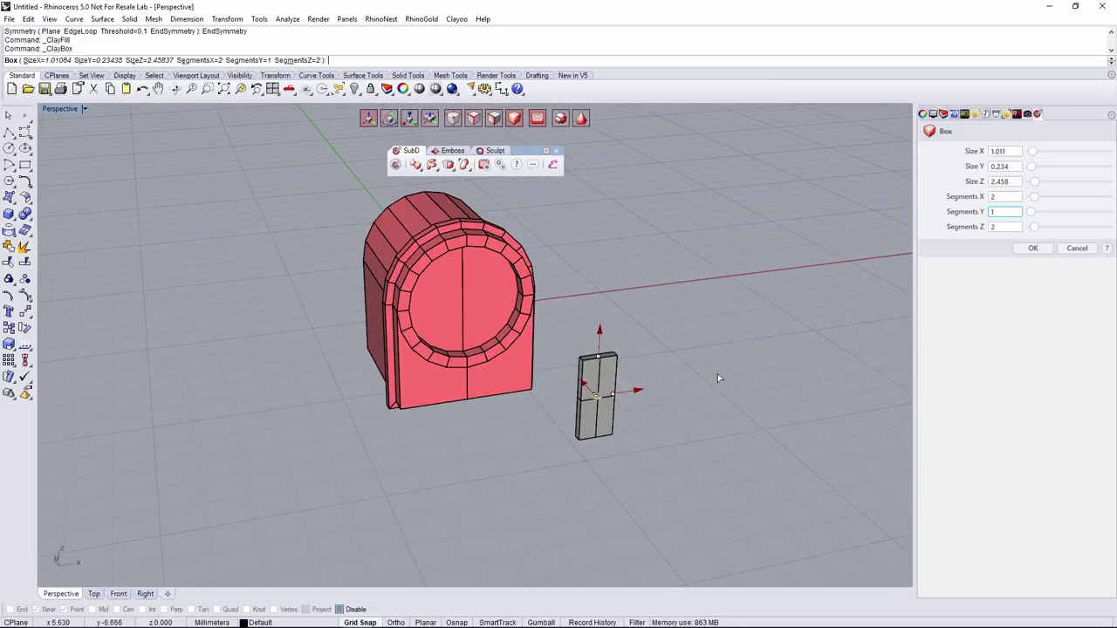
scroll(616, 352, up, 2)
drag(611, 337, 611, 313)
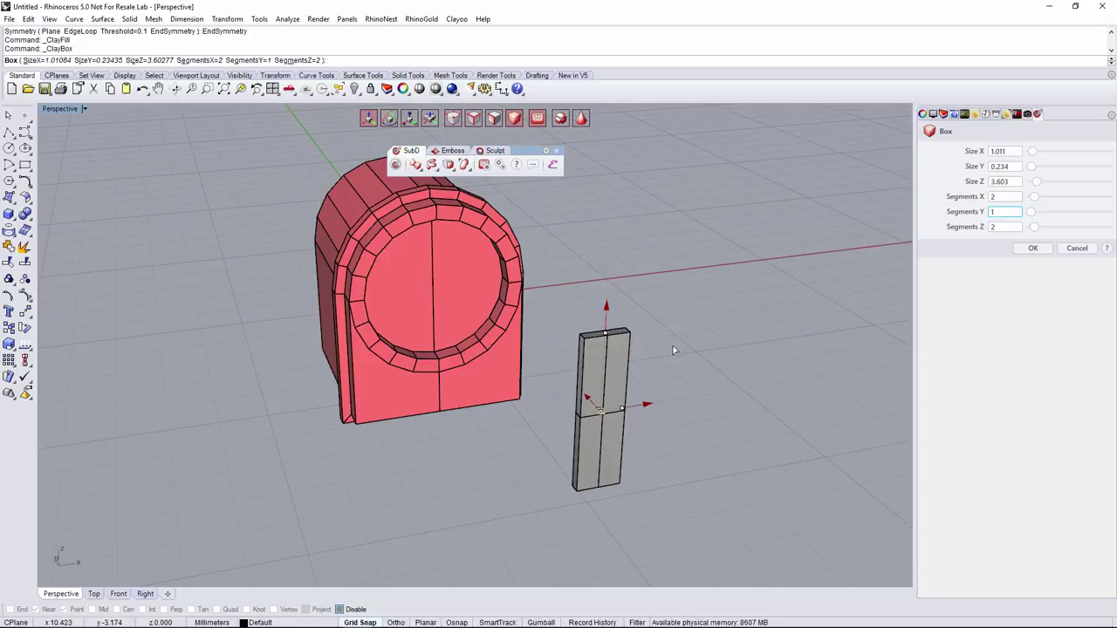
right_click(668, 384)
right_drag(673, 381, 707, 368)
key(Escape)
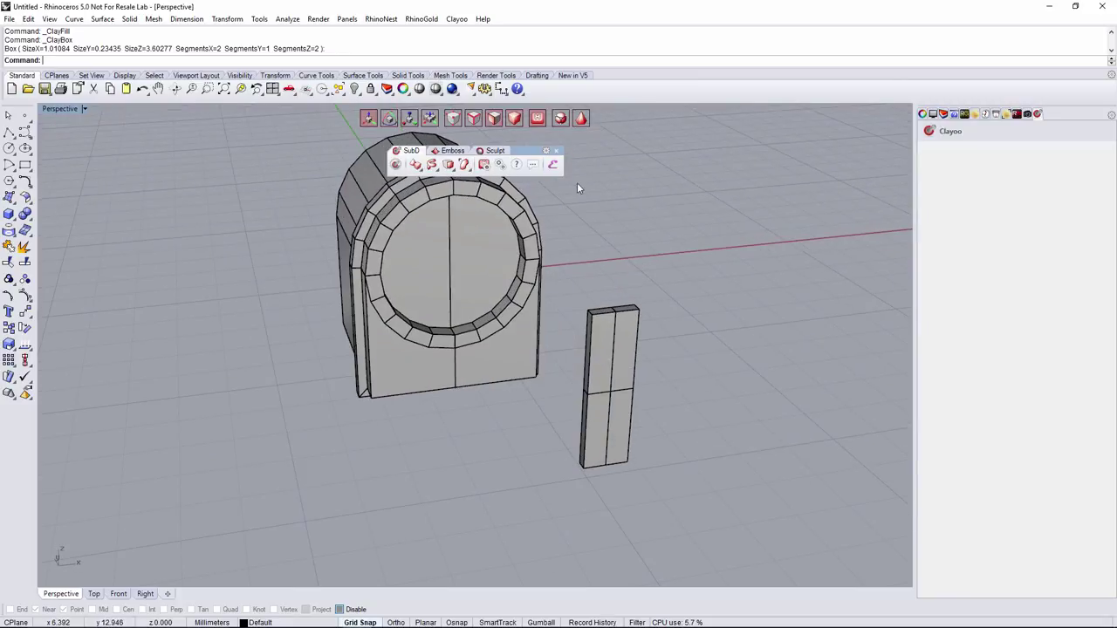
- Scale the box's top end faces narrower along X and raise them to form a long tapered upper half
right_drag(617, 248, 696, 290)
drag(618, 251, 743, 314)
right_drag(744, 315, 700, 316)
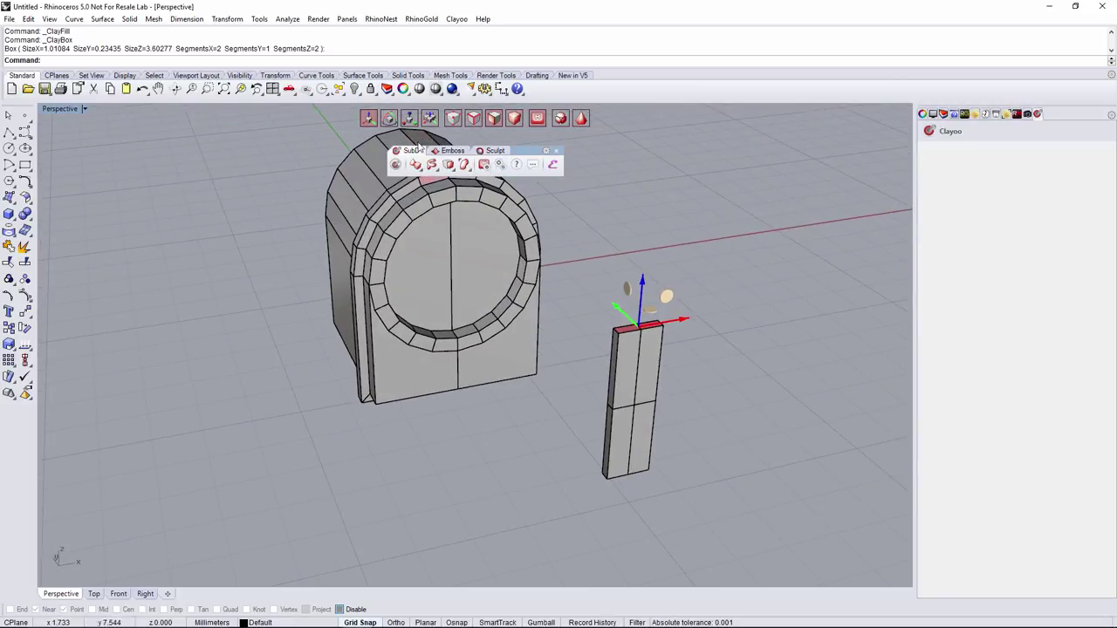
click(410, 117)
drag(688, 319, 669, 324)
click(371, 117)
- Scale the box's bottom end faces narrower along X to taper the lower half, and deselect them
right_drag(611, 404, 579, 423)
drag(579, 423, 654, 455)
click(409, 118)
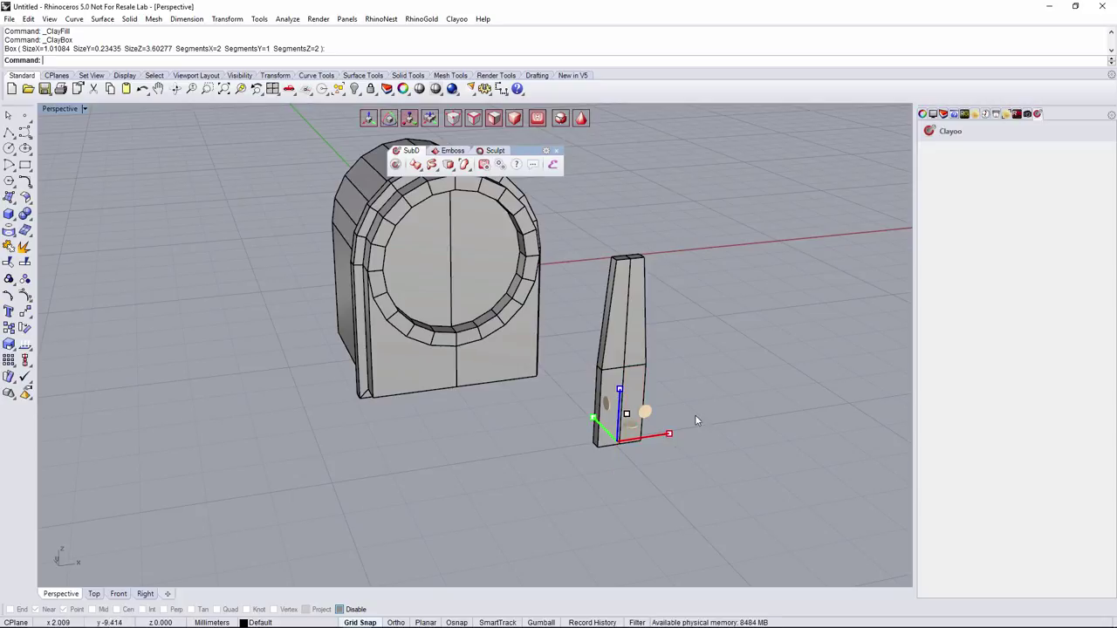
key(Escape)
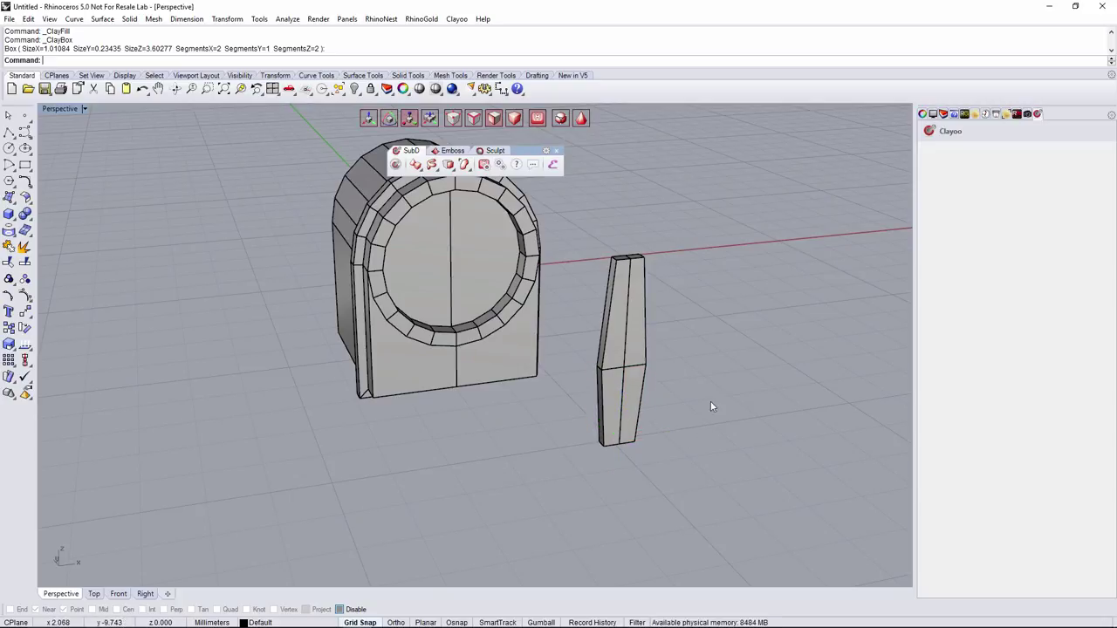
- In the Front view, scale the whole tapered piece down and centre it on the dial's vertical midline as a clock hand
scroll(690, 375, down, 5)
right_drag(686, 366, 333, 569)
click(119, 594)
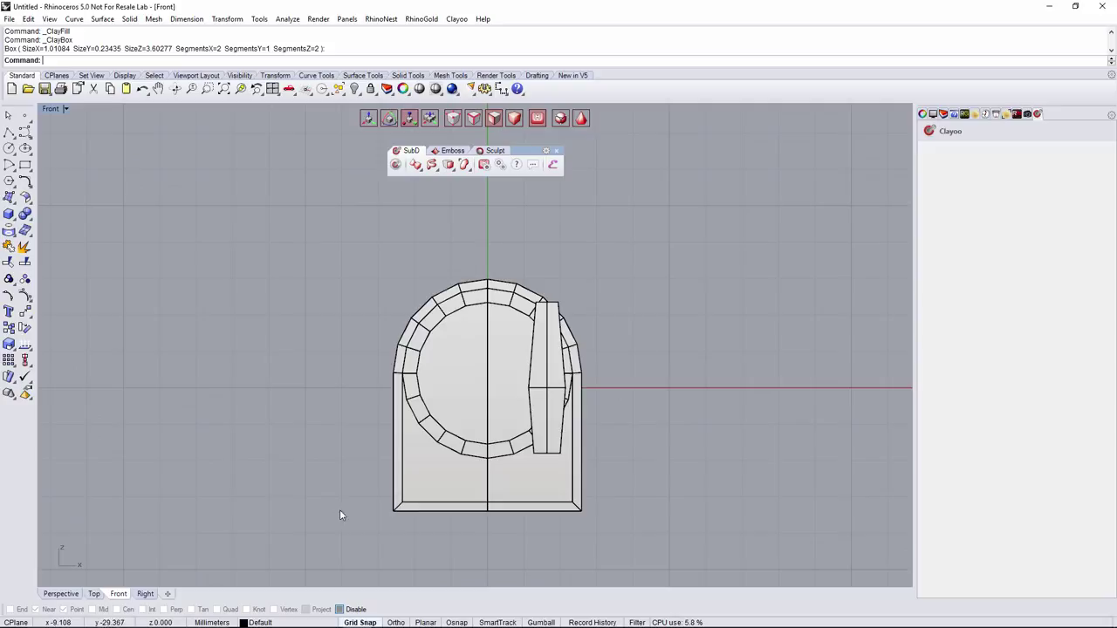
scroll(340, 510, up, 2)
click(570, 364)
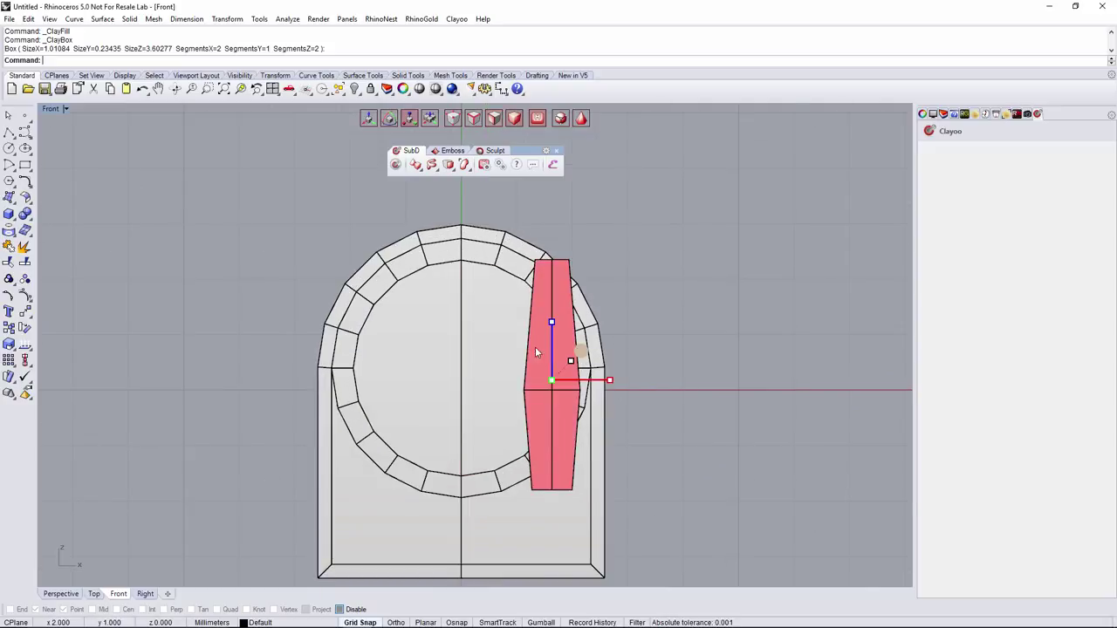
mouse_move(569, 363)
mouse_down()
mouse_move(503, 344)
mouse_move(491, 311)
mouse_up()
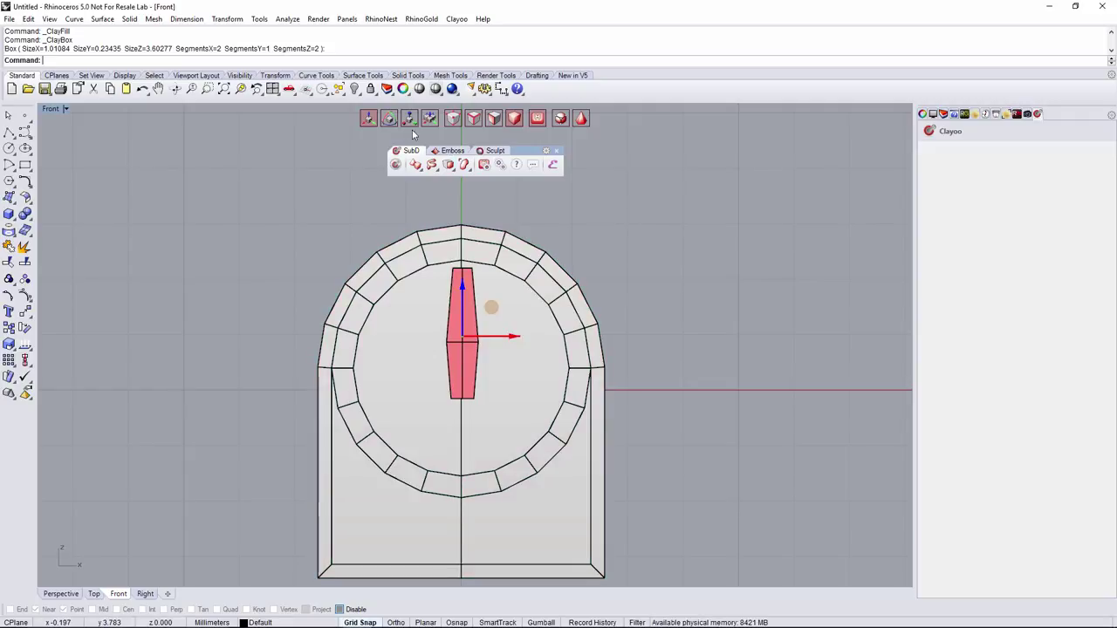
click(406, 117)
drag(481, 318, 506, 339)
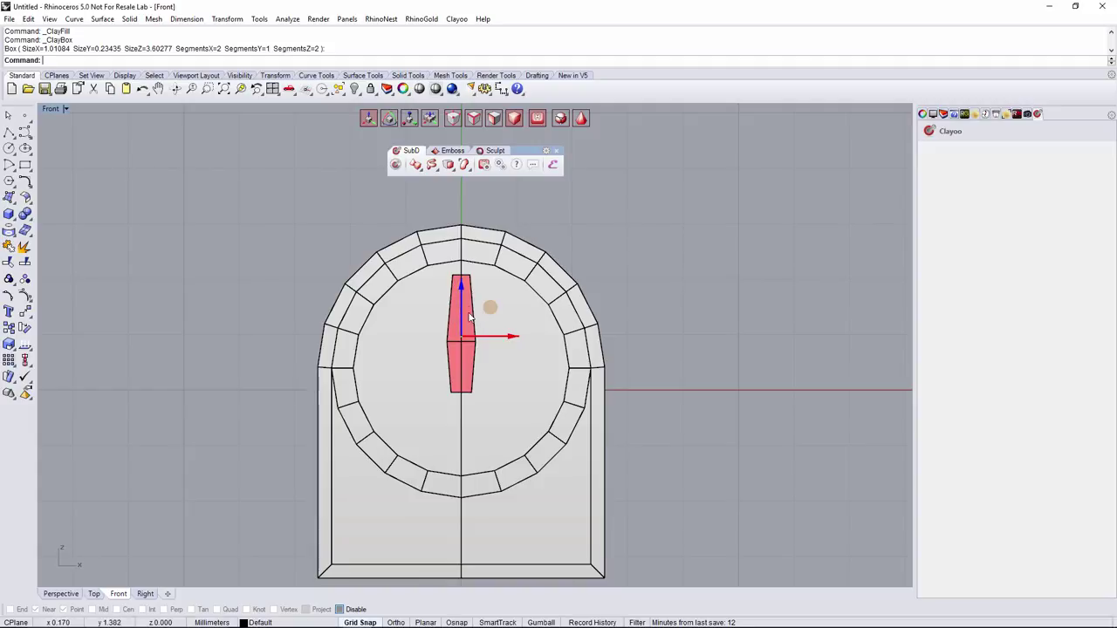
- Move the clock hand's pivot down near its lower end and rotate the hand clockwise toward the dial's upper right
drag(462, 293, 462, 332)
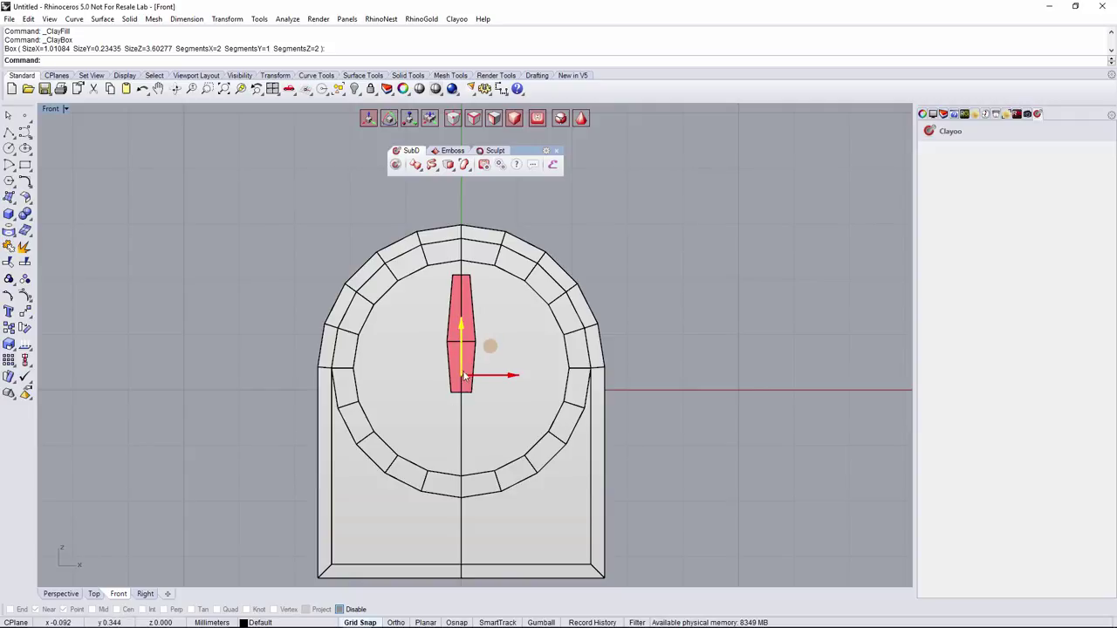
click(390, 119)
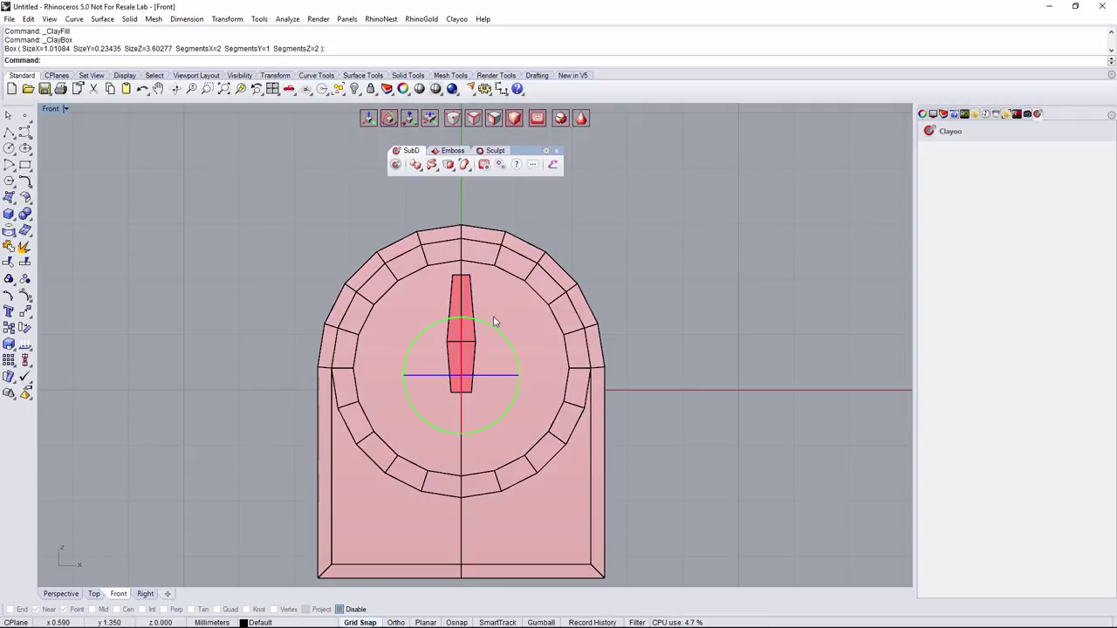
drag(493, 326, 514, 352)
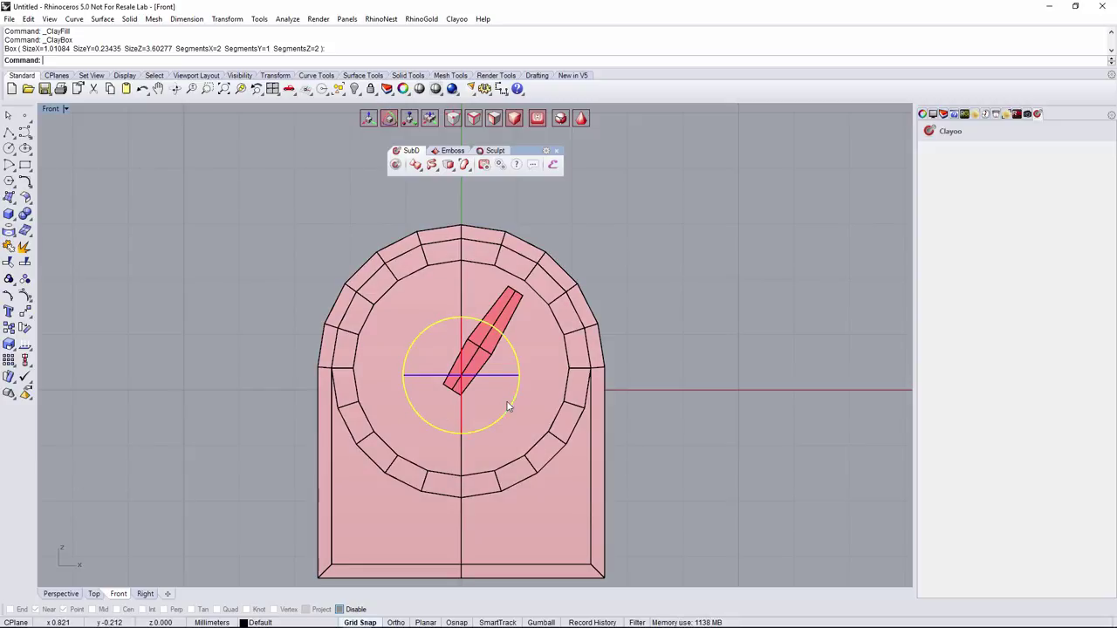
- Duplicate the clock hand in place, set the copy's pivot at the dial centre, and rotate it toward the dial's left side
key(ctrl+c)
key(ctrl+v)
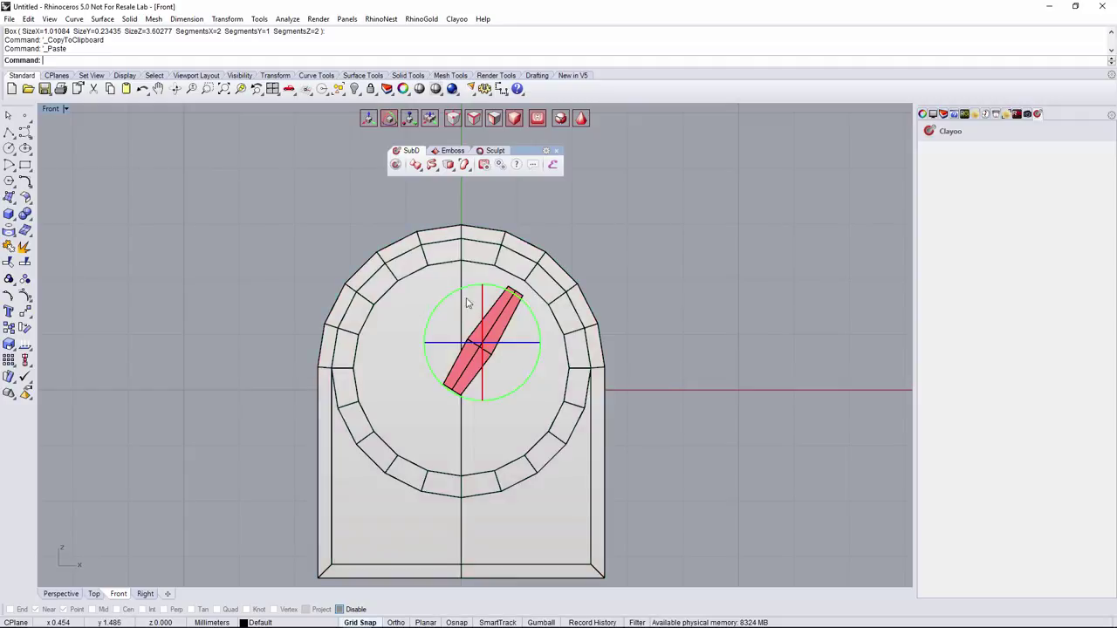
click(369, 120)
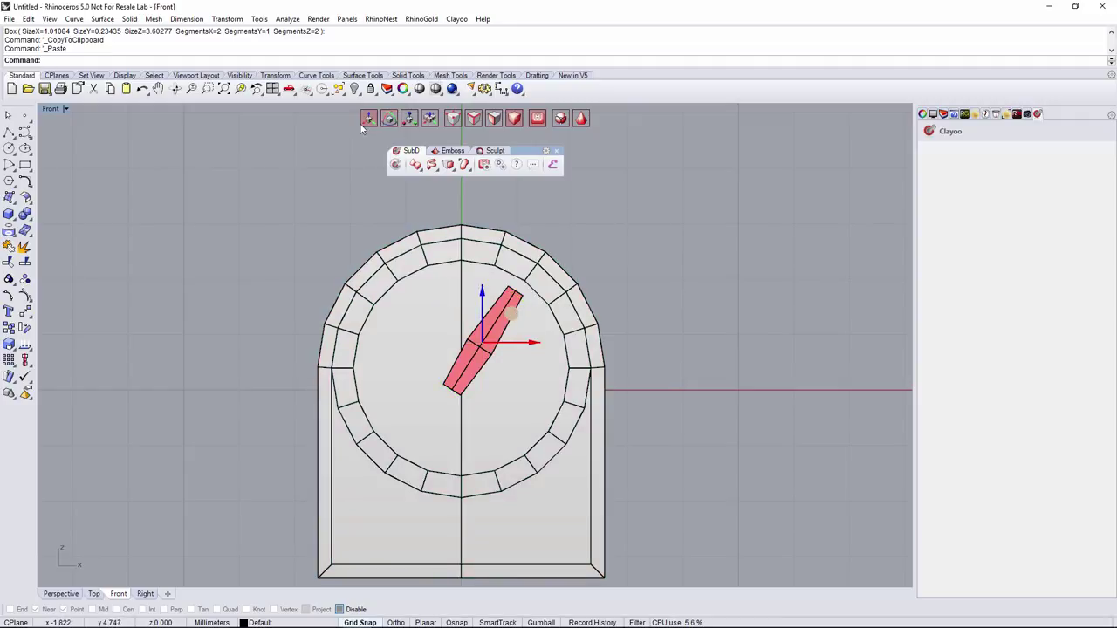
ctrl+drag(513, 319, 492, 353)
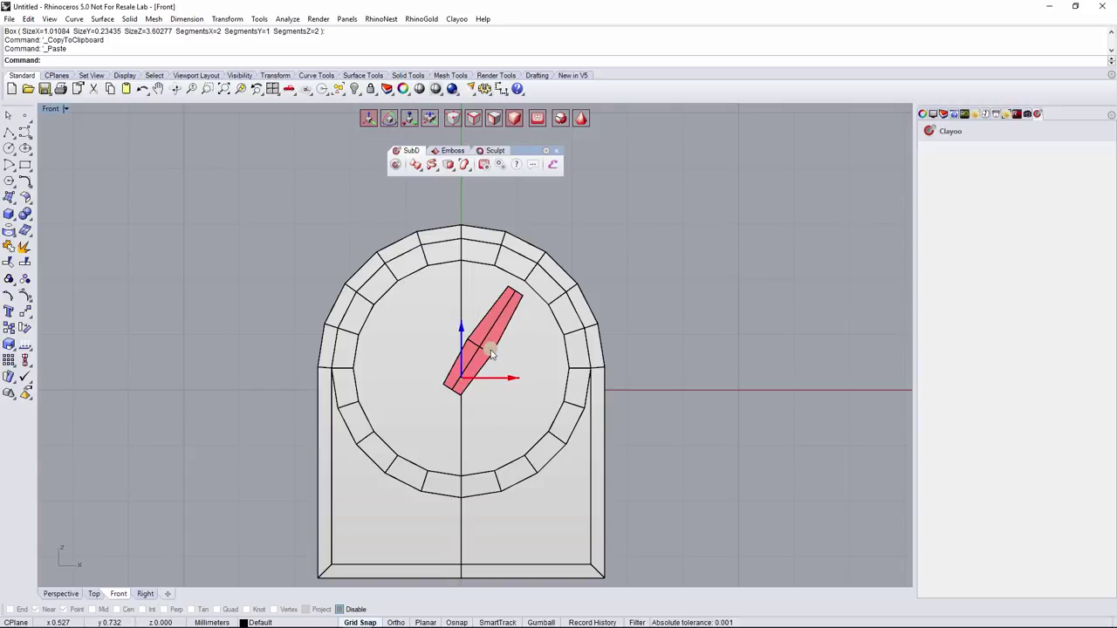
click(389, 122)
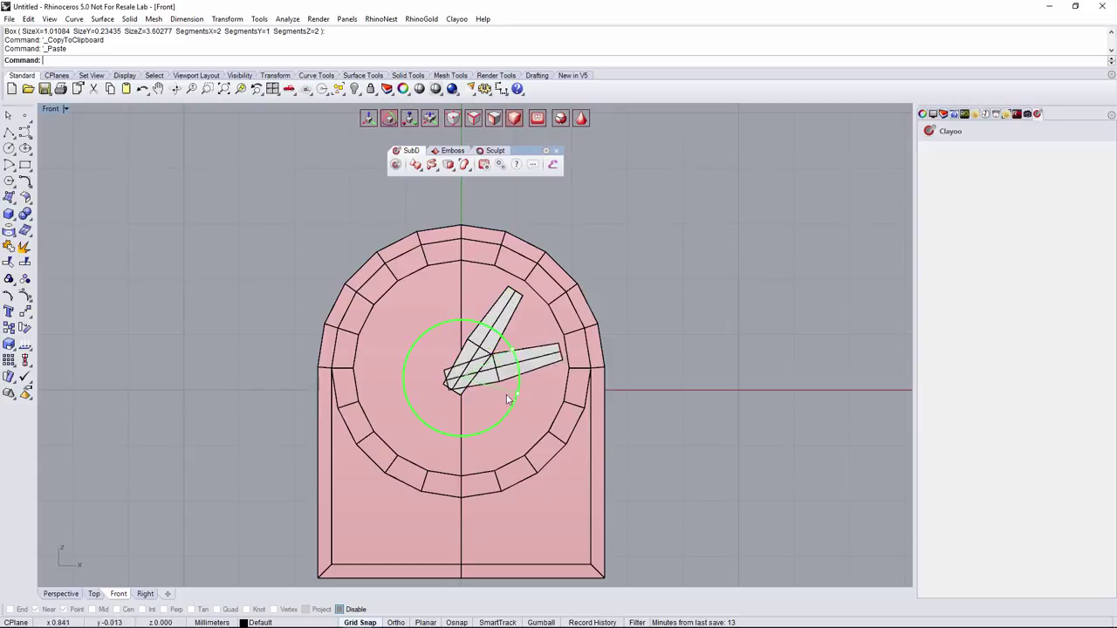
click(424, 340)
- Scale the copied hand down uniformly so it is the shorter clock hand, and deselect it
click(486, 316)
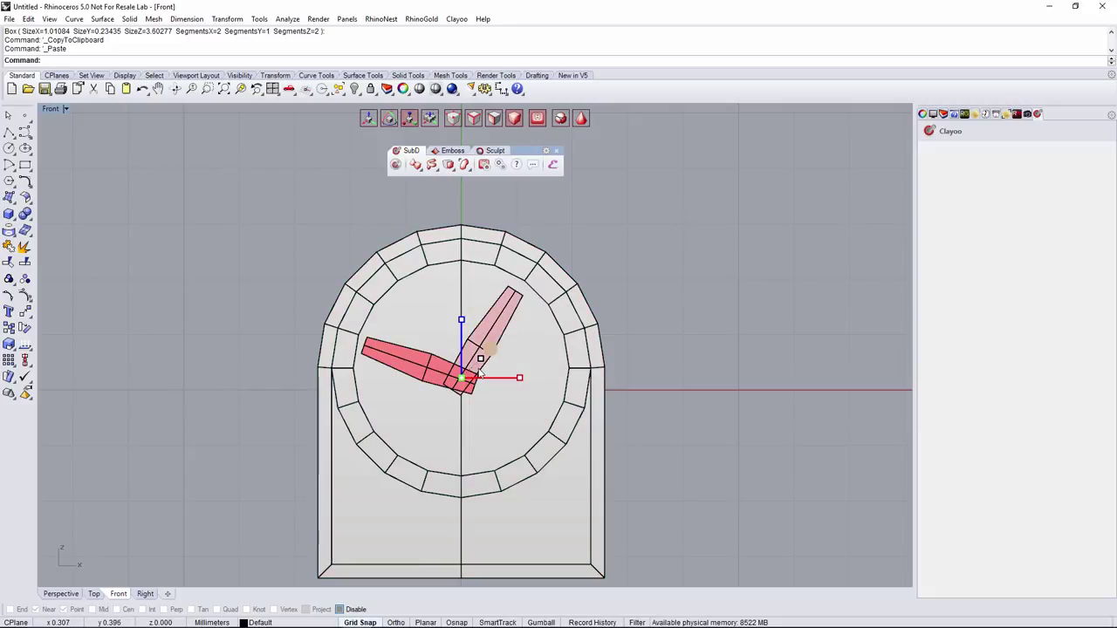
drag(481, 361, 476, 368)
click(221, 500)
- In the Perspective view, move both clock hands along the Y axis into the body's circular recess and deselect them
click(60, 594)
mouse_move(593, 395)
right_down()
mouse_move(607, 389)
mouse_move(613, 403)
mouse_move(599, 402)
right_up()
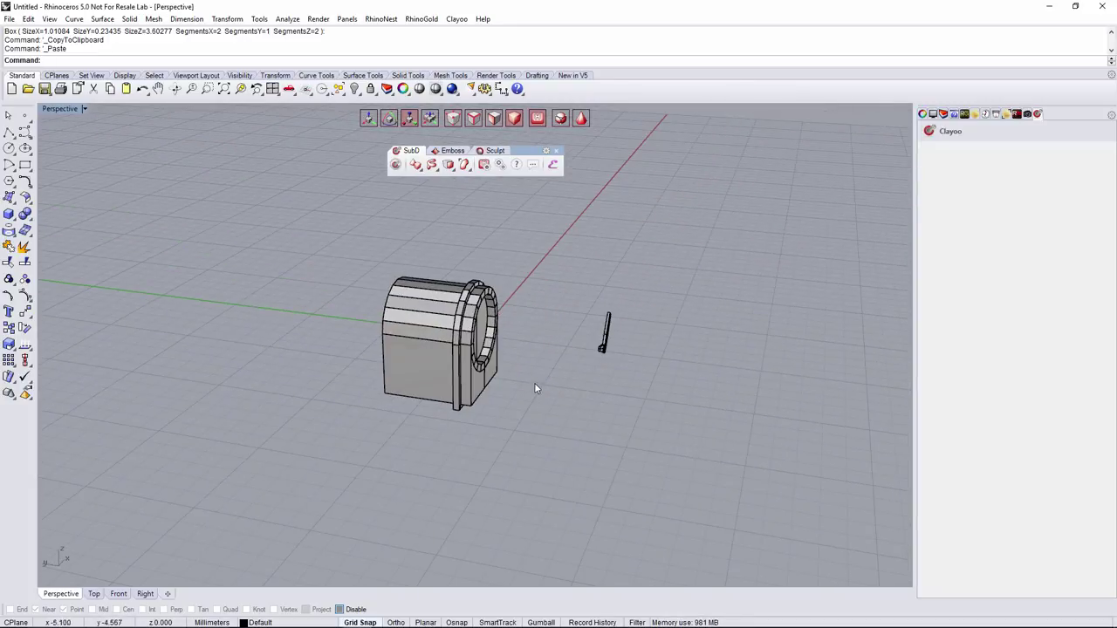
drag(582, 302, 583, 303)
scroll(585, 350, up, 3)
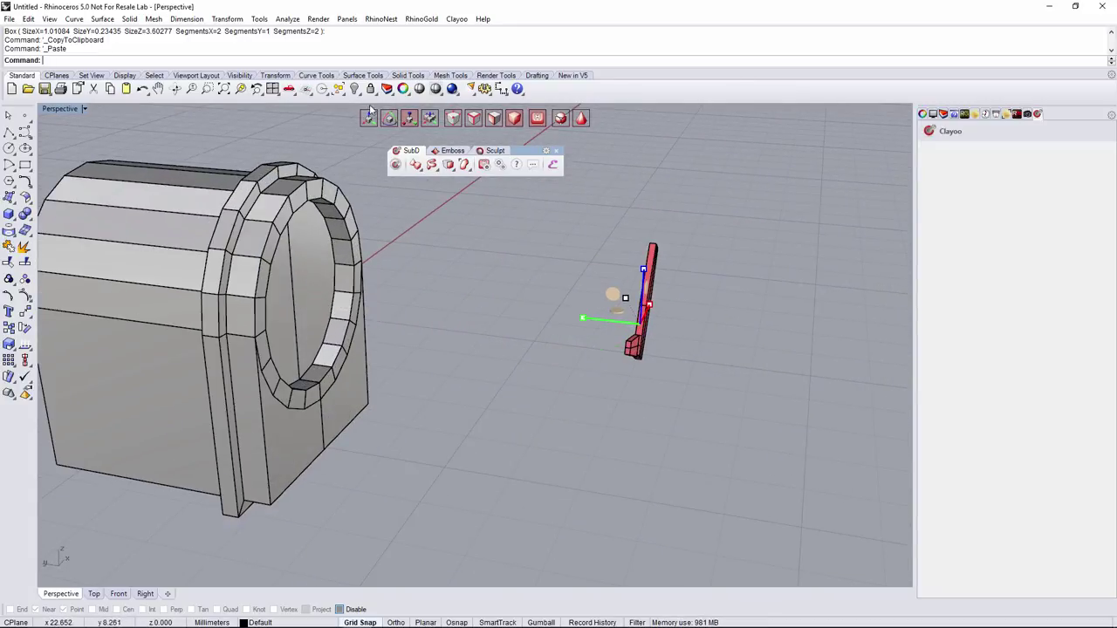
drag(603, 319, 260, 316)
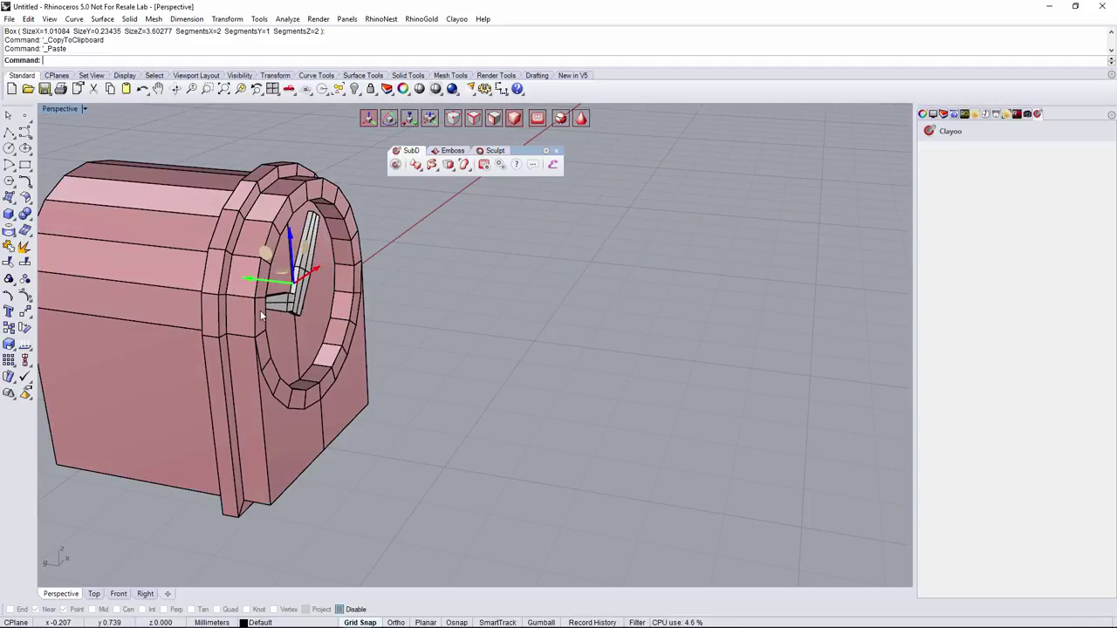
click(496, 376)
right_drag(497, 376, 574, 366)
scroll(471, 360, down, 3)
scroll(550, 391, down, 6)
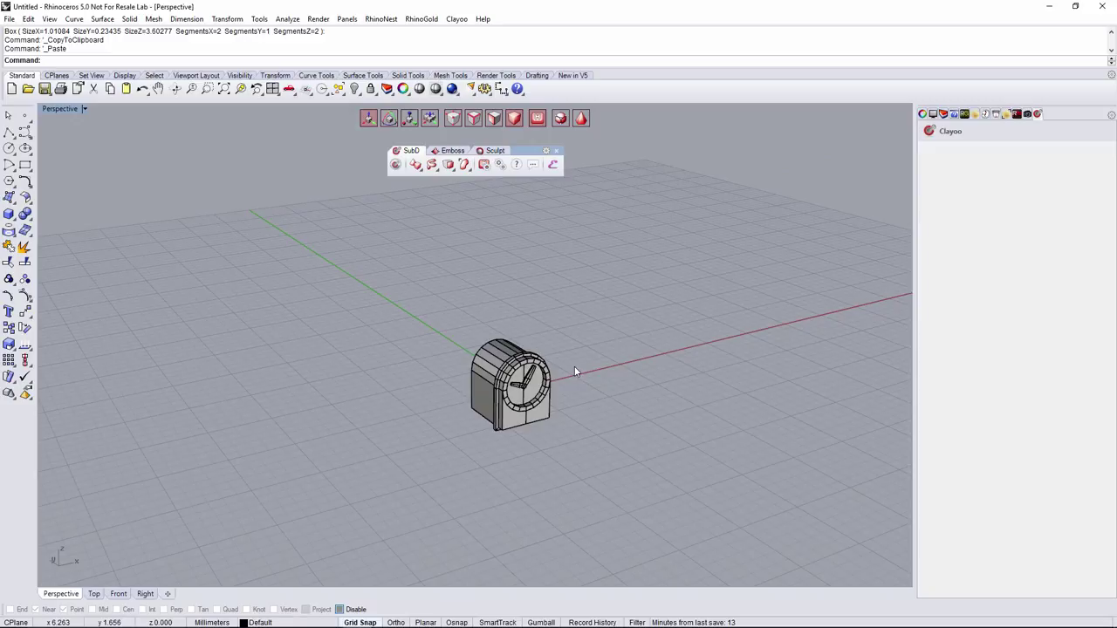
- Show the Top part layer to compare the dome with the clock, and hide the layer again
click(947, 114)
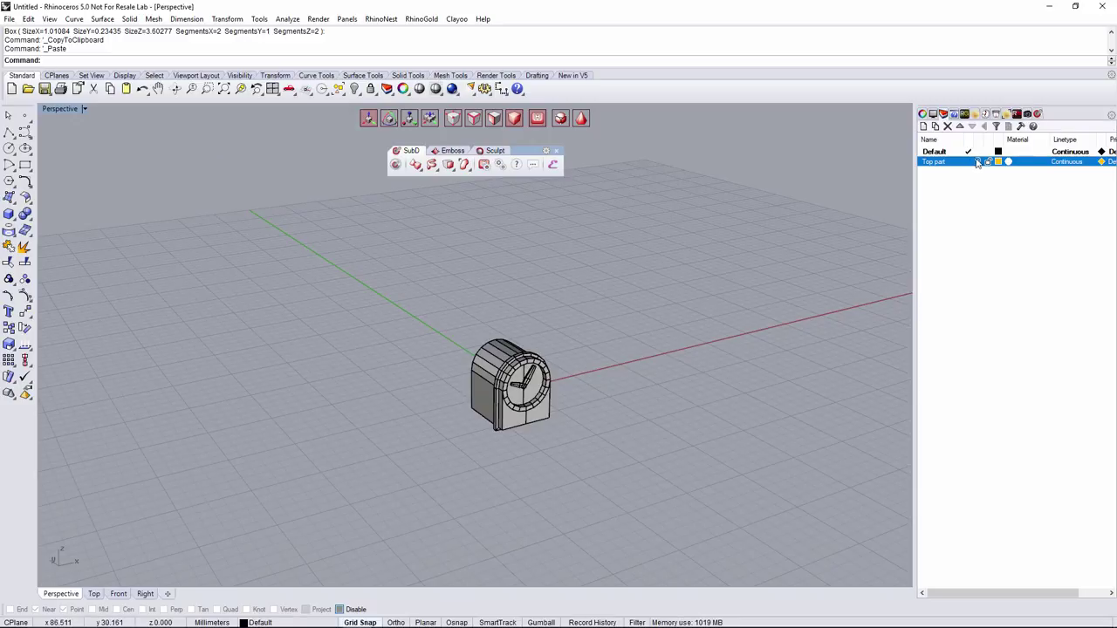
click(979, 163)
right_drag(692, 288, 517, 384)
scroll(516, 419, up, 4)
scroll(536, 349, up, 2)
click(978, 163)
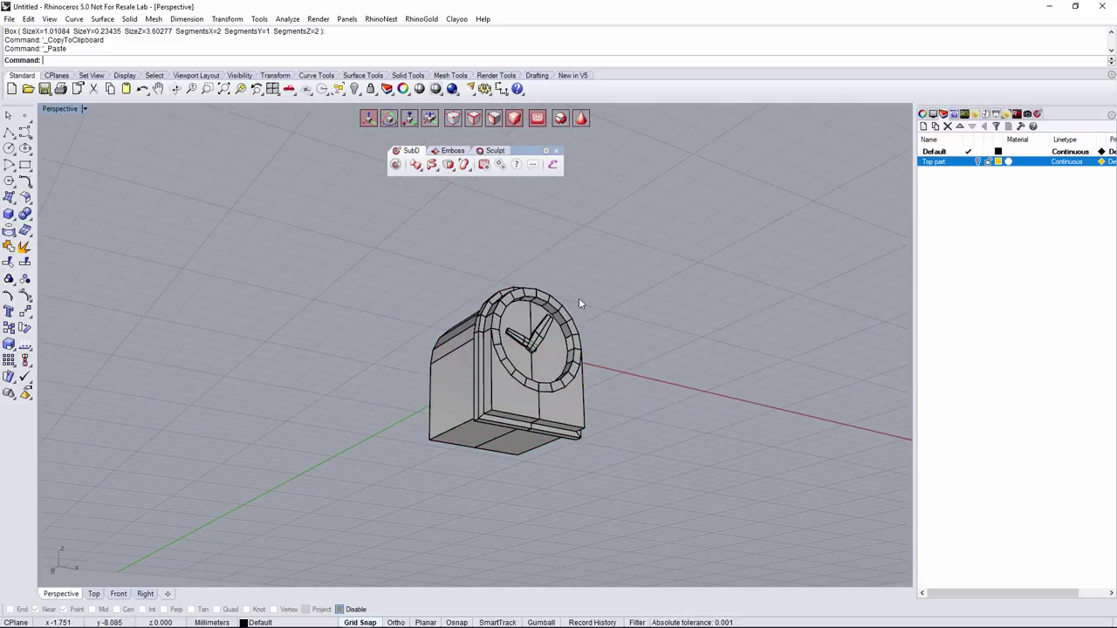
- Select the clock body and both hands, create a new layer named Clock, and move the selected objects onto it
right_drag(579, 298, 608, 482)
drag(306, 251, 308, 252)
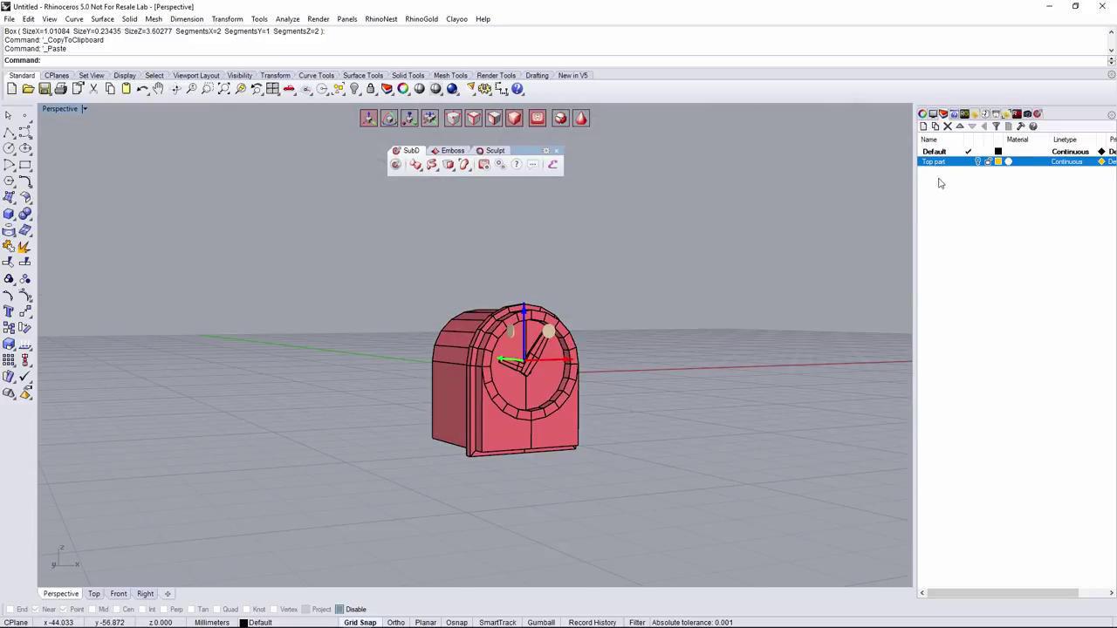
right_click(940, 183)
click(951, 184)
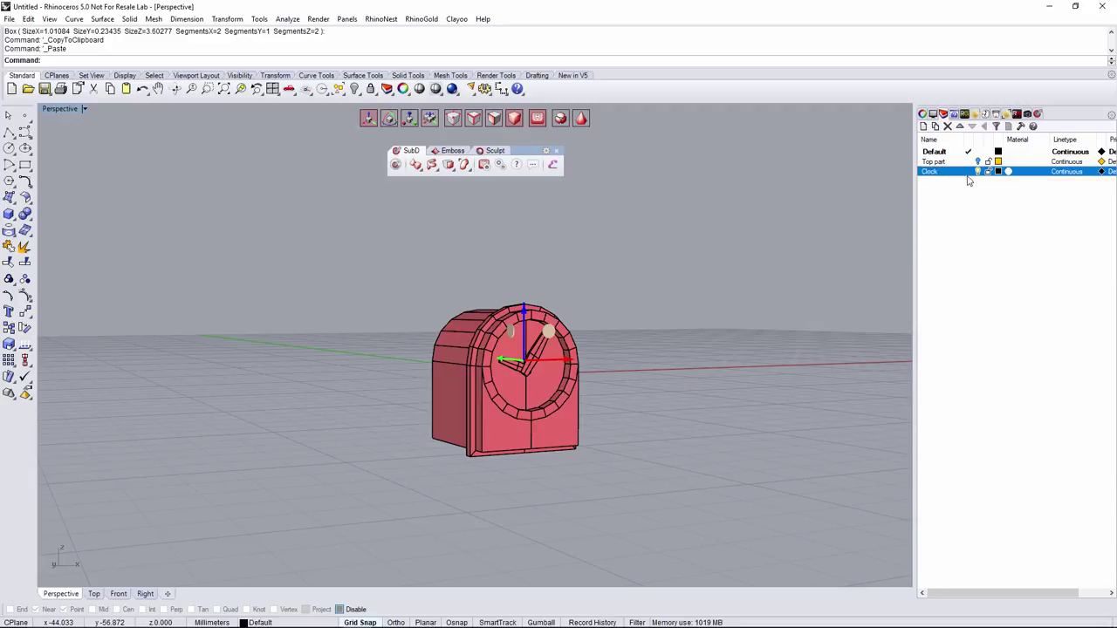
right_click(967, 175)
click(1007, 376)
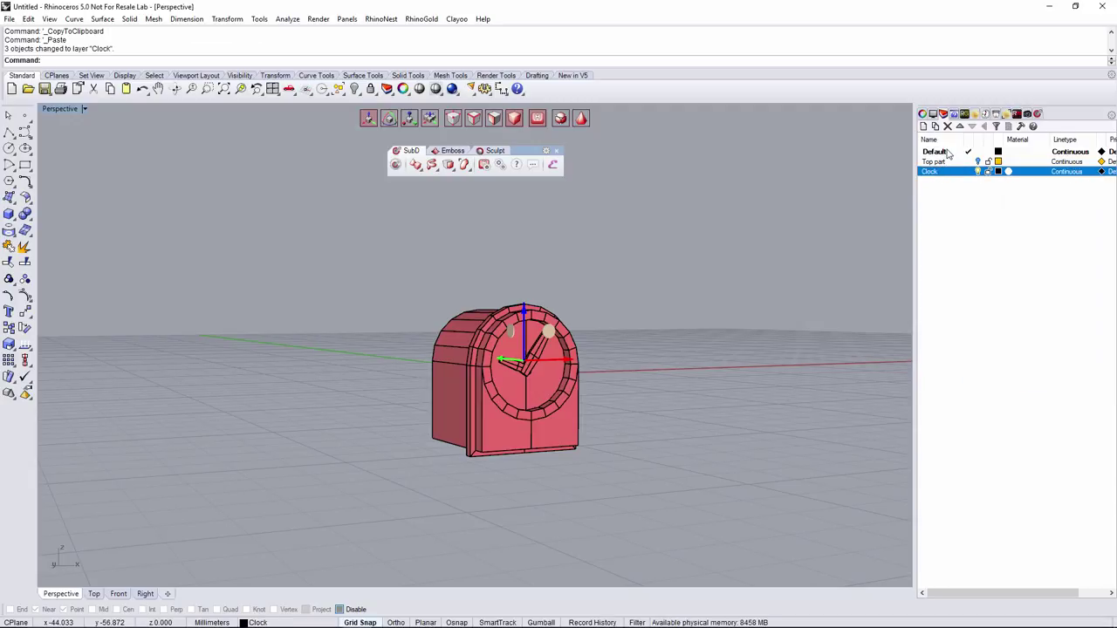
- Set the Clock layer's colour to Brown
click(999, 172)
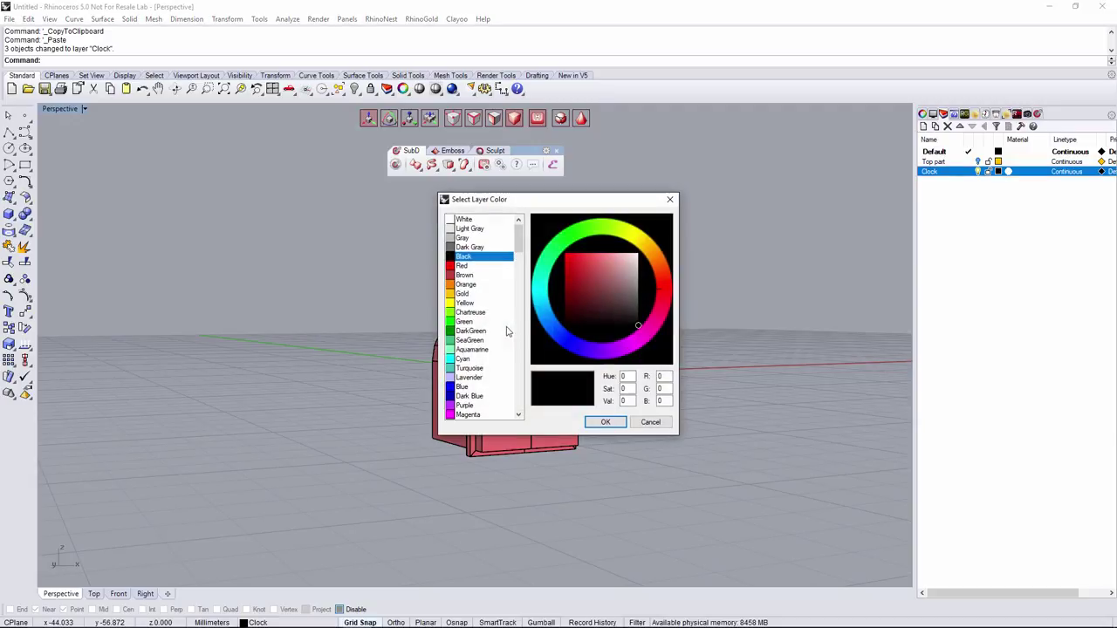
click(466, 277)
click(611, 421)
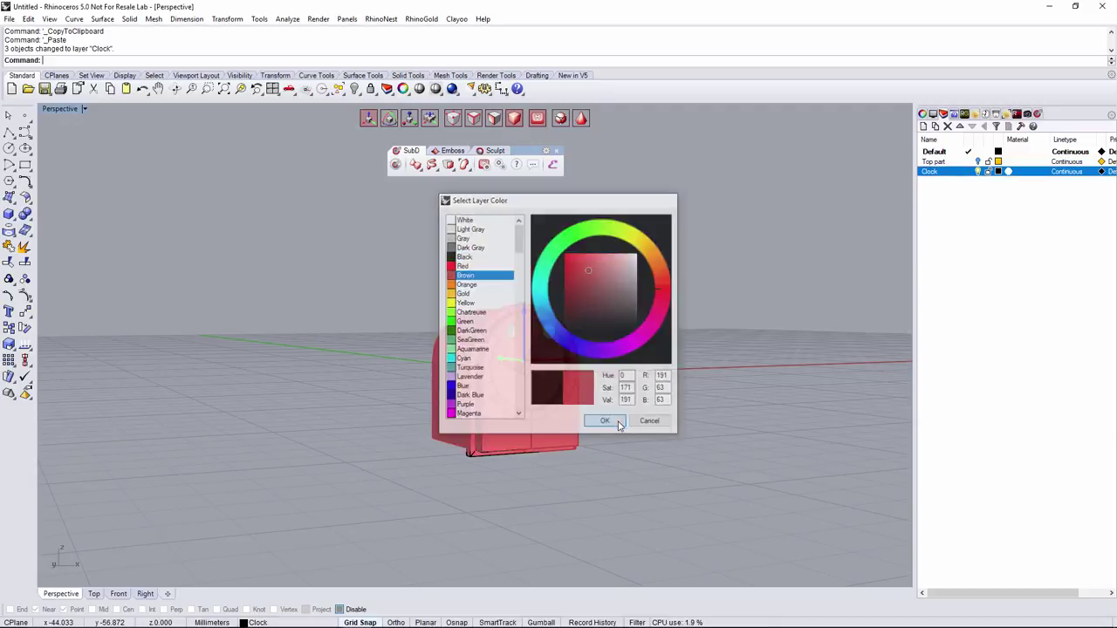
right_drag(651, 419, 694, 452)
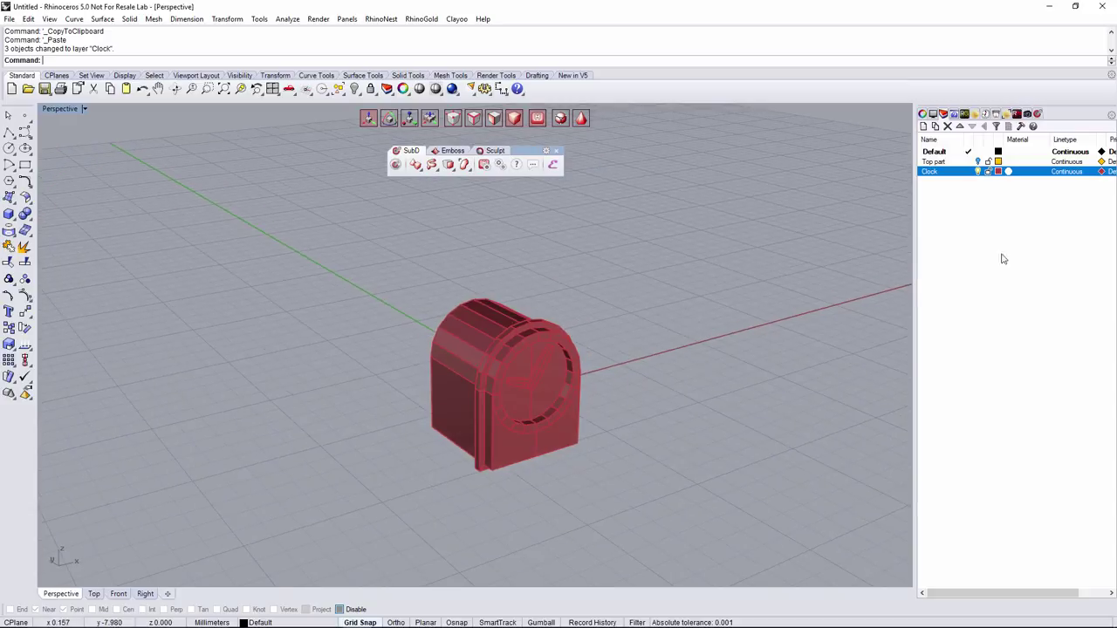
- Set the Clock layer's colour to SeaGreen
click(999, 172)
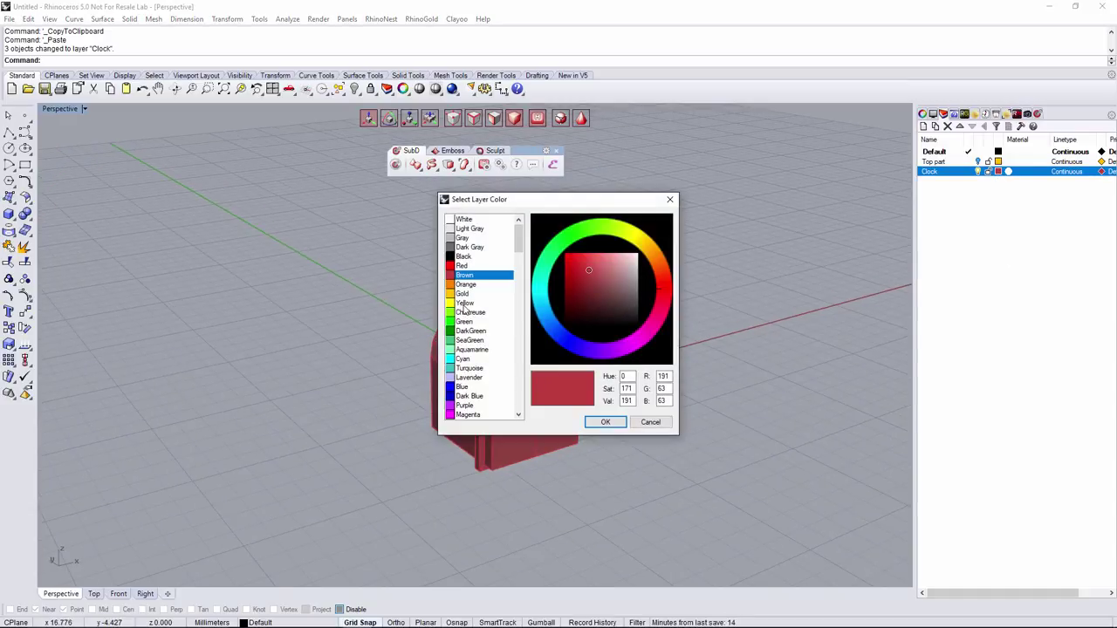
click(469, 341)
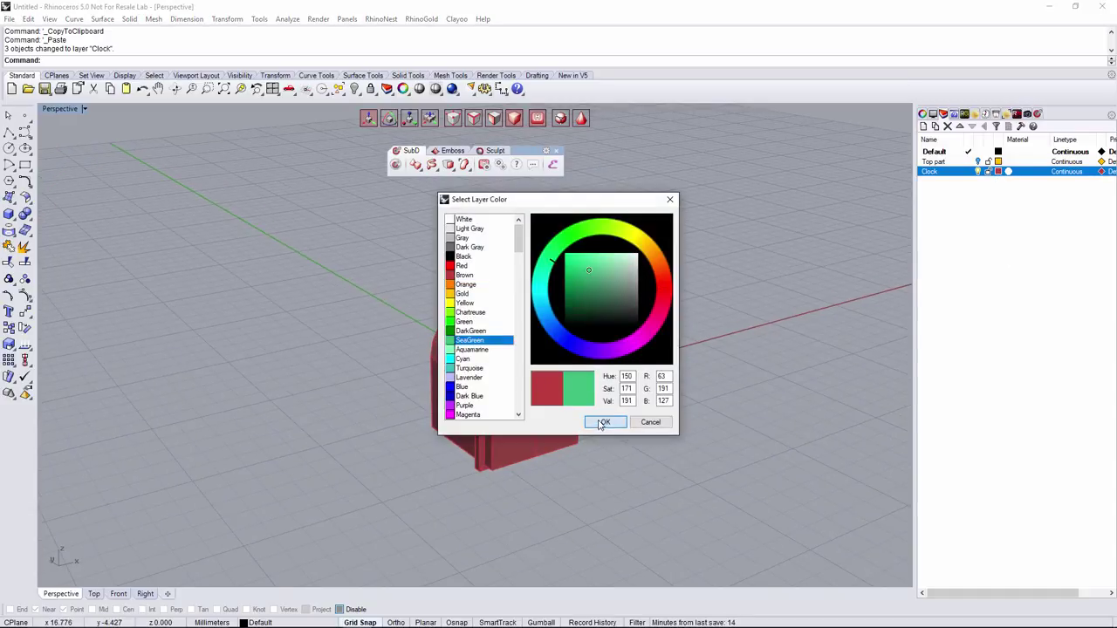
click(602, 423)
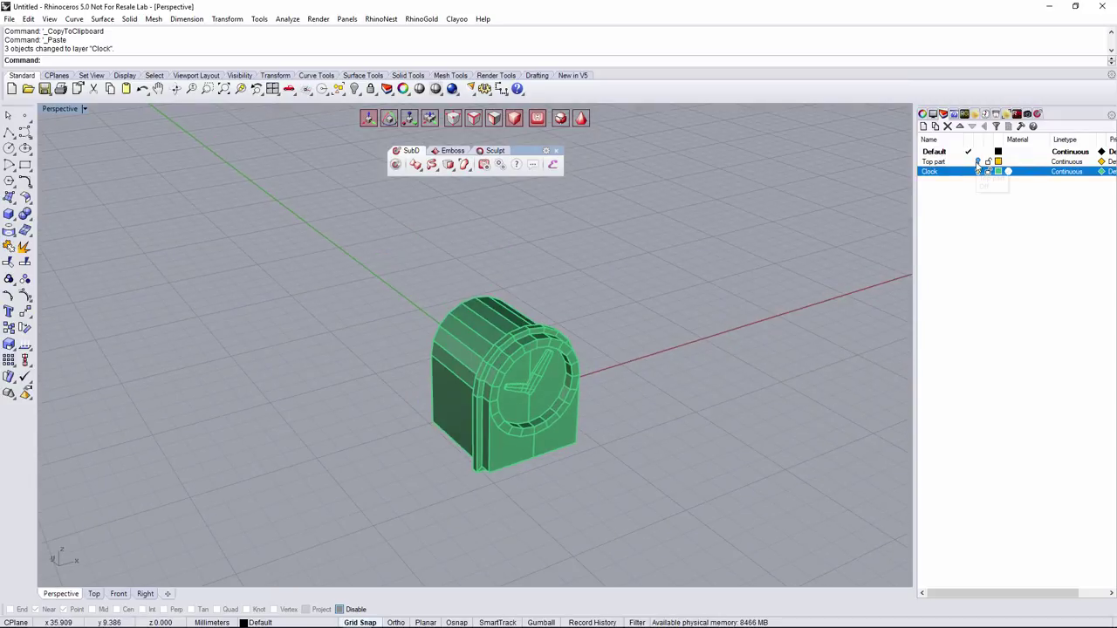
- Select all the clock parts and show the Top part layer
drag(329, 274, 670, 487)
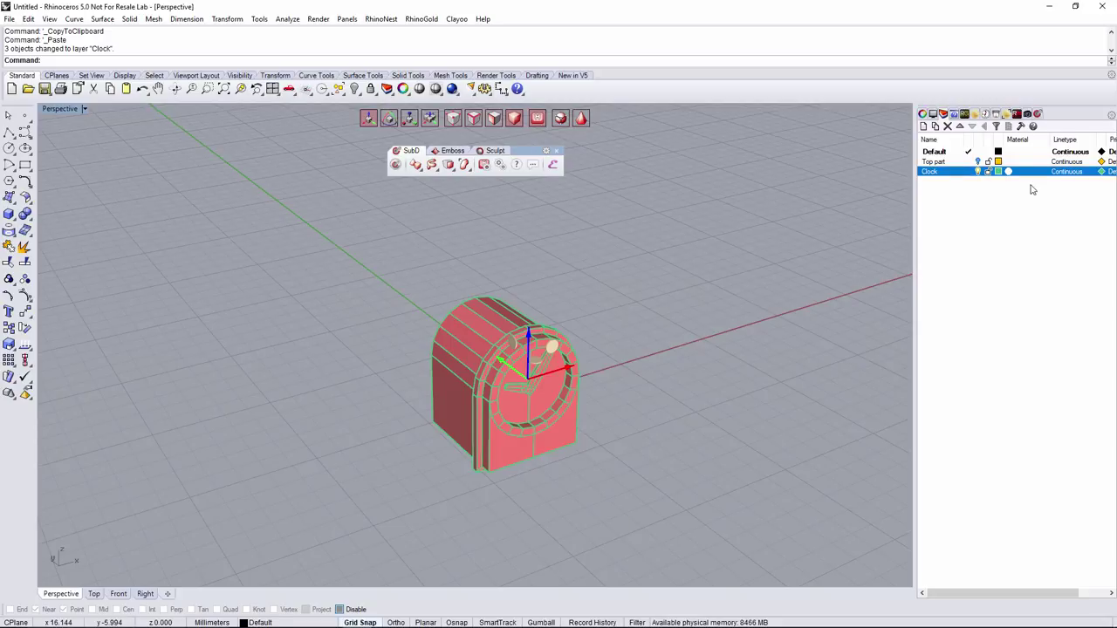
click(978, 162)
right_drag(545, 414, 597, 366)
right_drag(523, 457, 525, 364)
right_drag(388, 158, 510, 486)
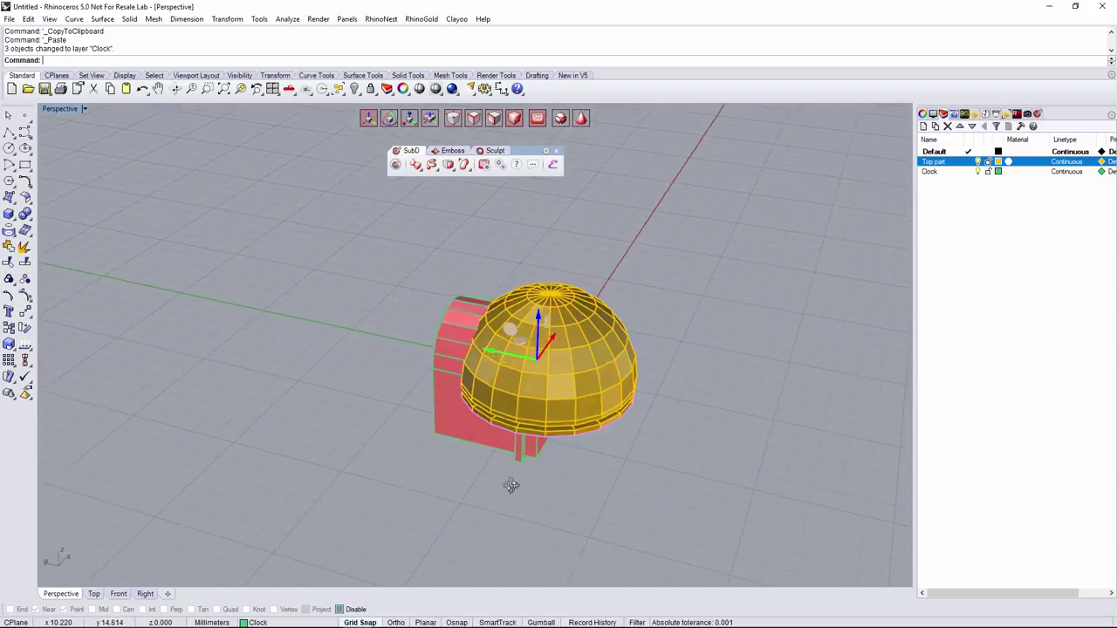
- Try to move the clock outward along the Y axis from inside the dome, and undo the move
drag(508, 356, 636, 382)
right_drag(642, 401, 601, 380)
key(ctrl+z)
right_drag(588, 458, 544, 351)
click(539, 284)
shift+click(491, 289)
key(ctrl+z)
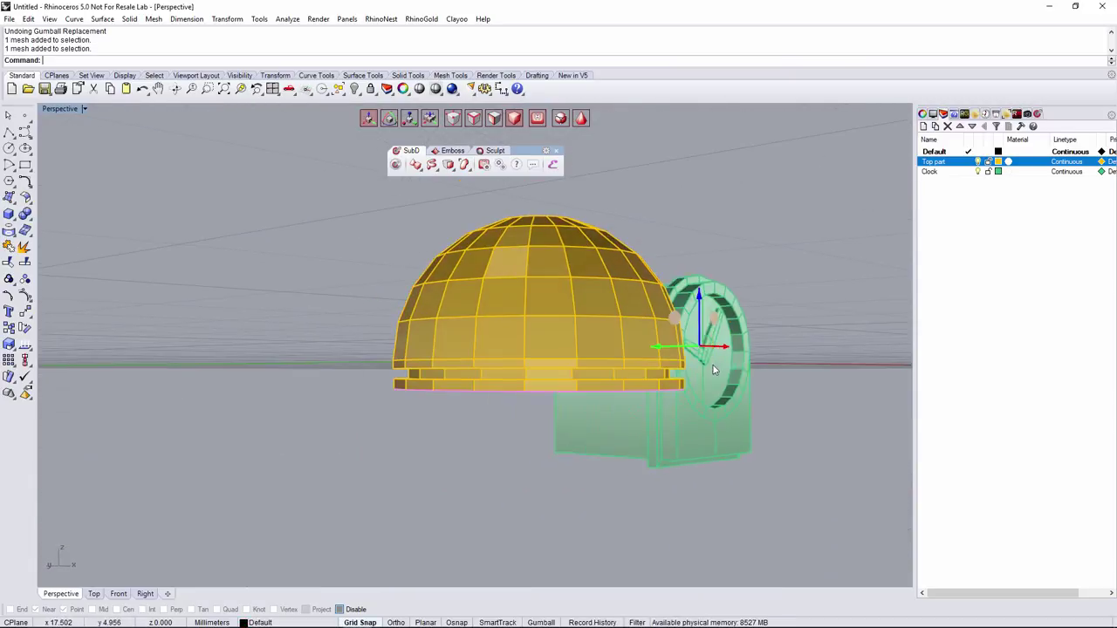
right_drag(728, 372, 535, 340)
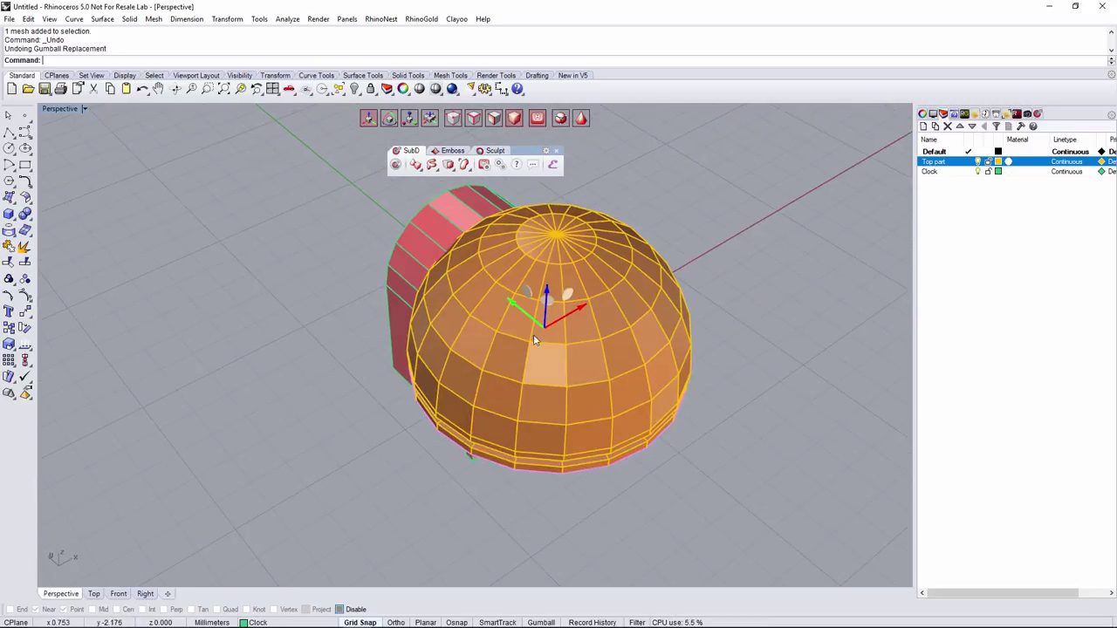
- Move the clock outward along the Y axis through the dome's side and scale it down uniformly
drag(513, 312, 661, 403)
right_drag(660, 403, 688, 359)
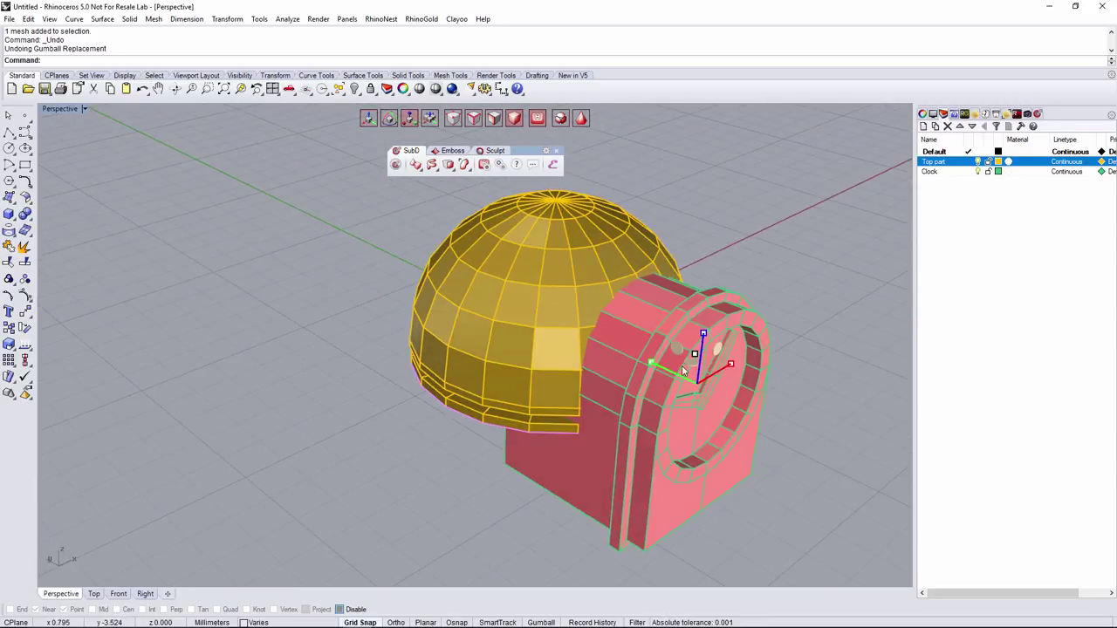
drag(695, 356, 688, 373)
right_drag(686, 432, 684, 407)
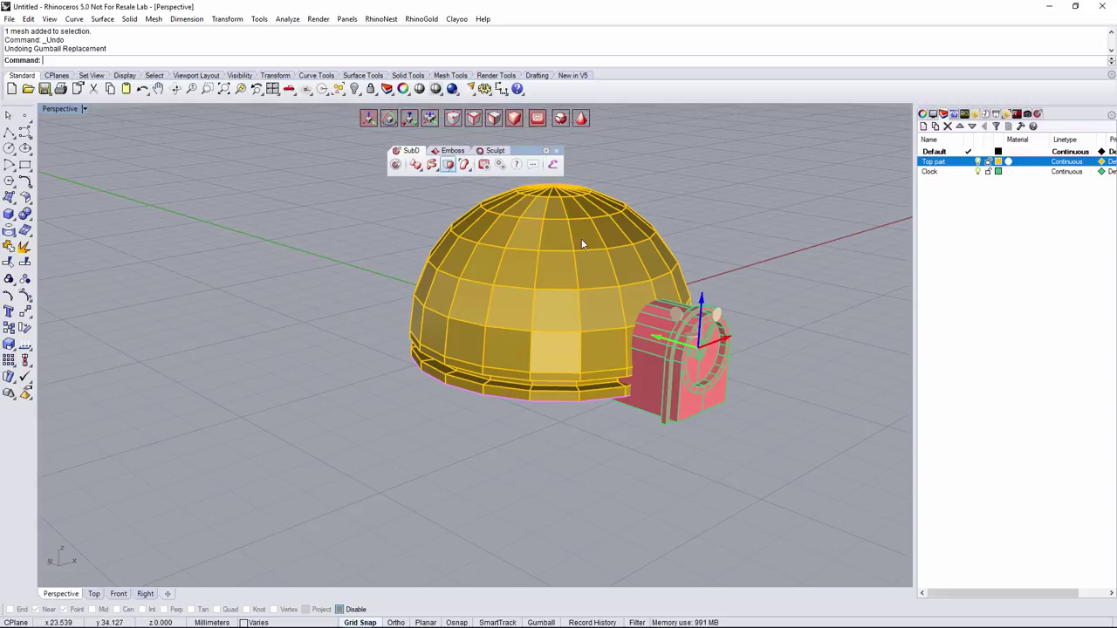
- Adjust the clock's height along the Z axis so its base lines up with the dome's lower rim
drag(698, 305, 703, 273)
scroll(609, 396, up, 7)
mouse_move(684, 366)
right_down()
mouse_move(680, 340)
mouse_move(686, 363)
right_up()
scroll(701, 342, down, 7)
right_drag(759, 247, 714, 353)
scroll(680, 332, down, 7)
scroll(694, 276, up, 4)
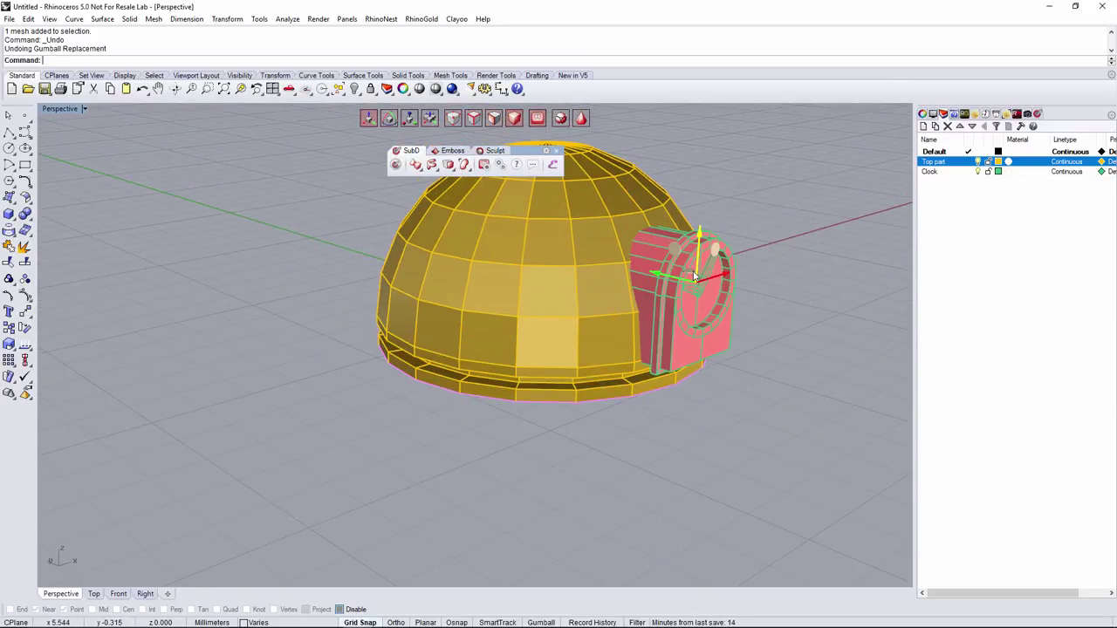
drag(700, 245, 695, 276)
- Nudge the clock slightly along the Y axis to adjust its depth in the dome, and deselect it
right_drag(716, 319, 436, 414)
drag(309, 332, 298, 334)
scroll(337, 377, down, 5)
right_drag(339, 377, 637, 398)
click(636, 402)
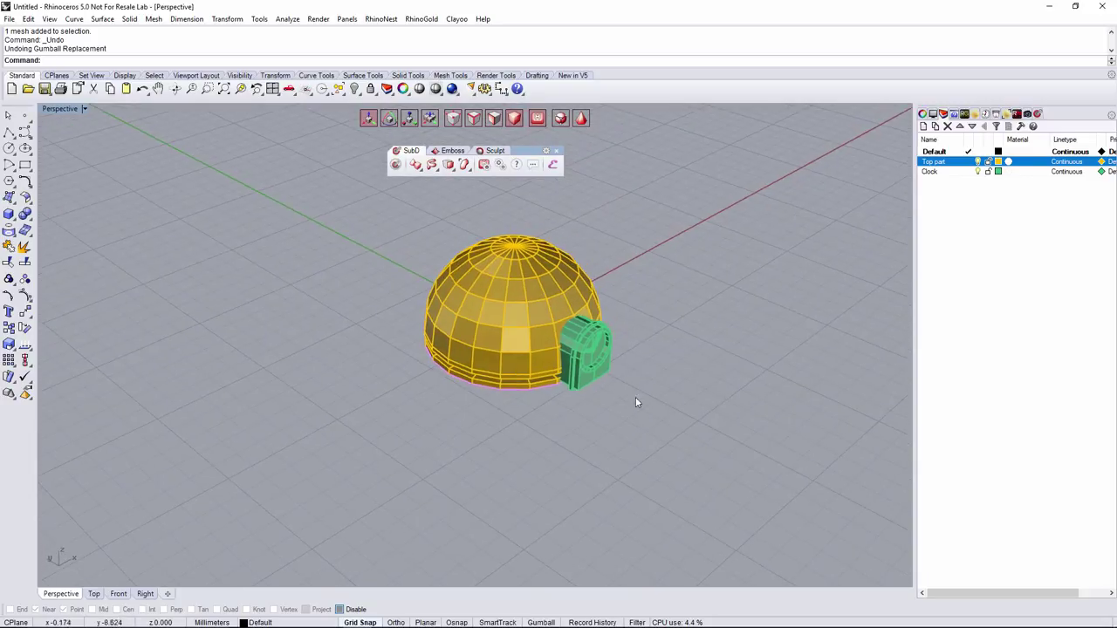
- Reselect the clock parts and fine-tune their height along the Z axis against the dome's base
scroll(599, 374, up, 4)
right_drag(586, 364, 583, 307)
scroll(580, 308, up, 4)
click(618, 279)
right_drag(603, 165, 498, 179)
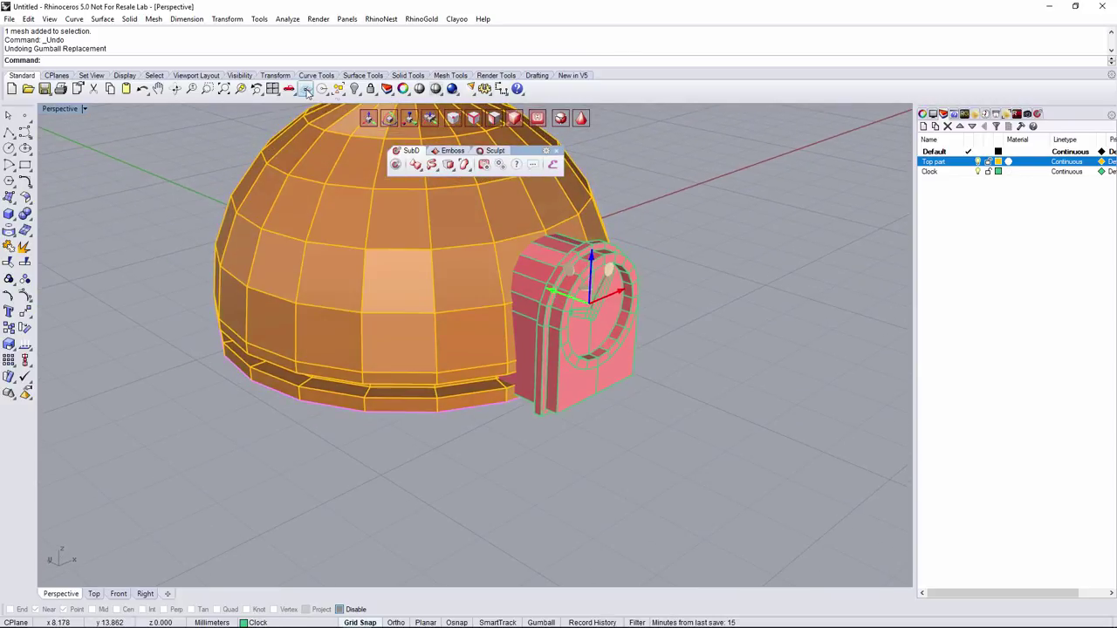
click(407, 120)
drag(586, 276, 586, 274)
right_drag(586, 283, 602, 260)
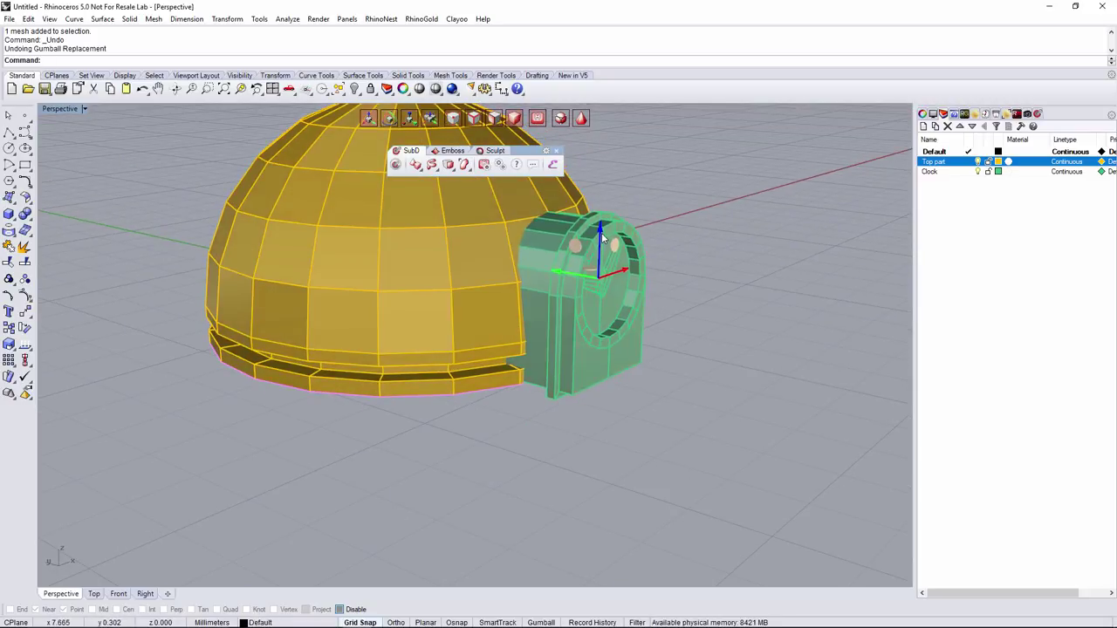
- Check the clock's placement on the dome and hide the Top part layer
right_drag(682, 308, 553, 374)
scroll(588, 361, down, 4)
scroll(554, 370, up, 7)
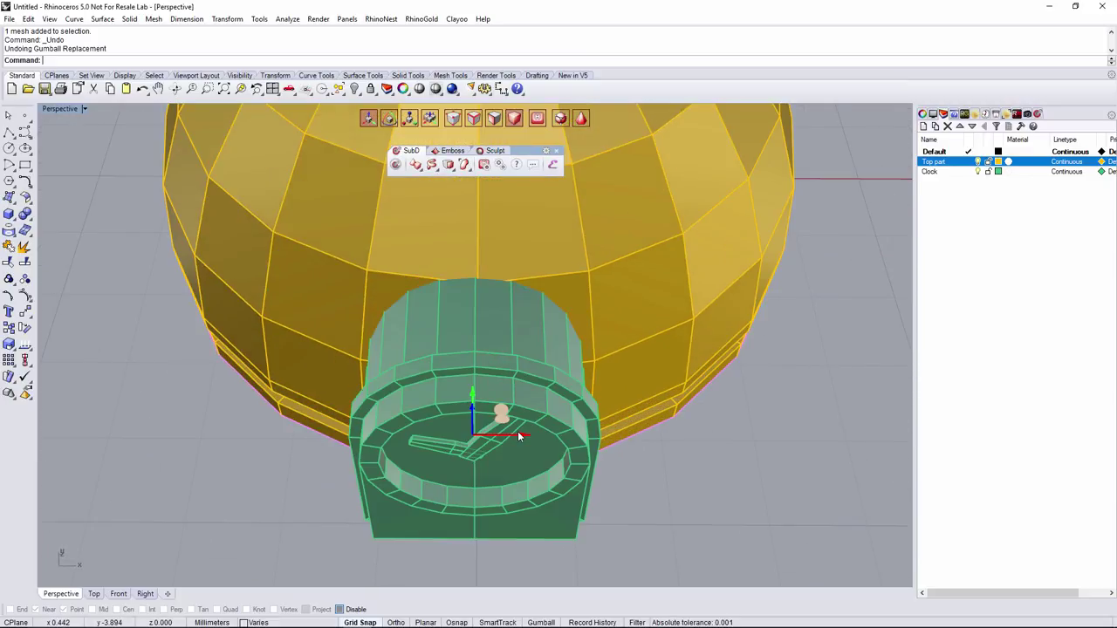
scroll(521, 432, down, 2)
right_drag(513, 383, 602, 402)
scroll(641, 335, down, 5)
click(978, 162)
right_drag(672, 297, 588, 324)
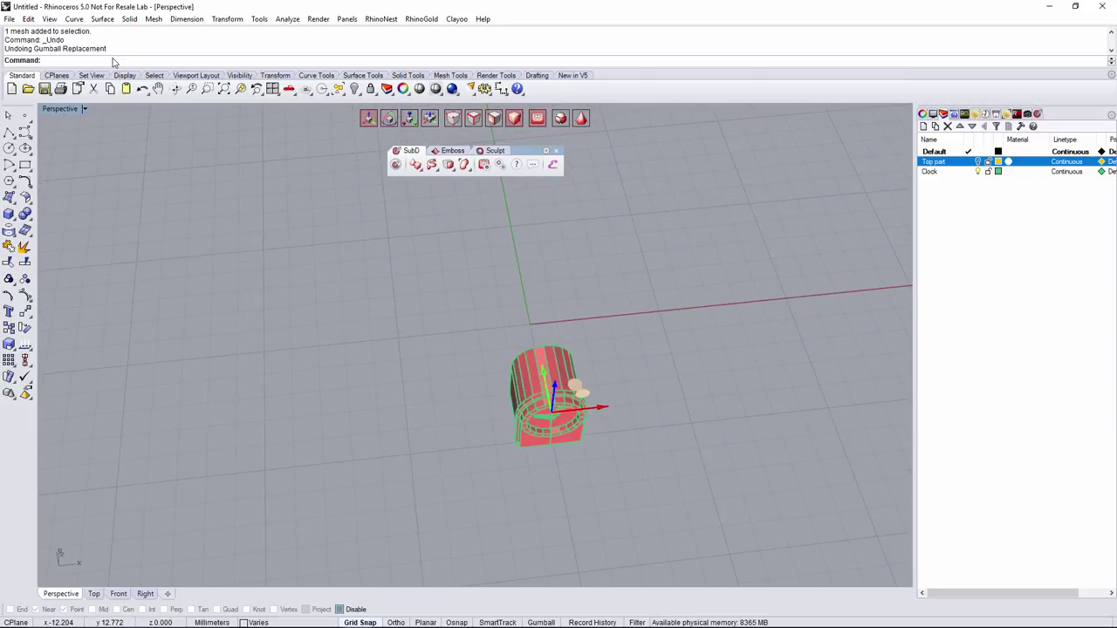
- Polar-array the selected clock around the world origin with 4 items over 360 degrees
key(Escape)
text(ArrayPolar)
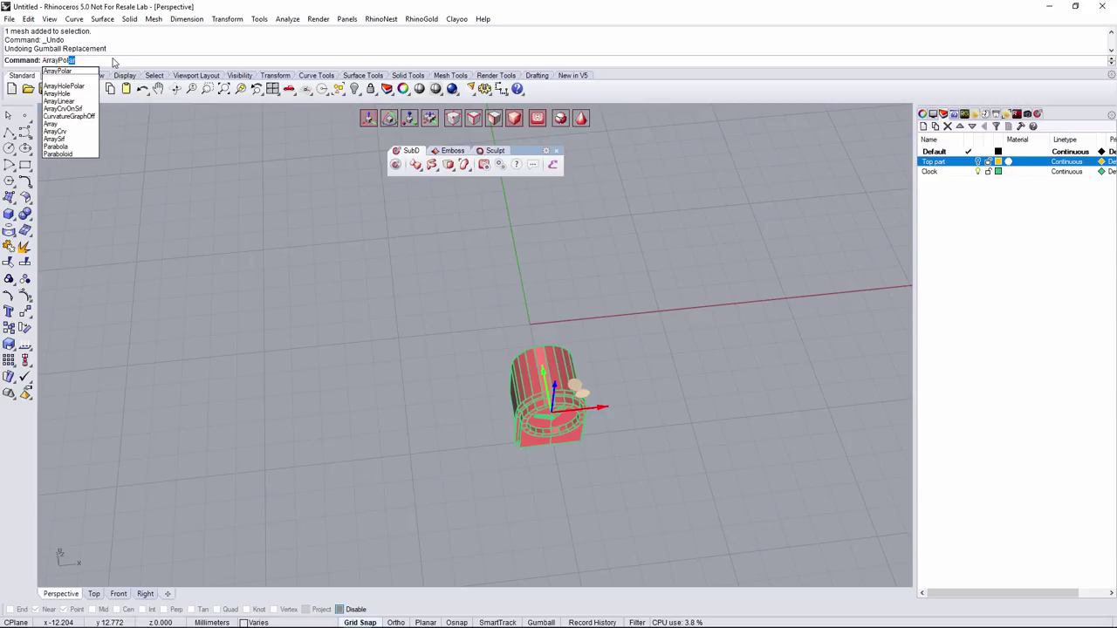
key(Return)
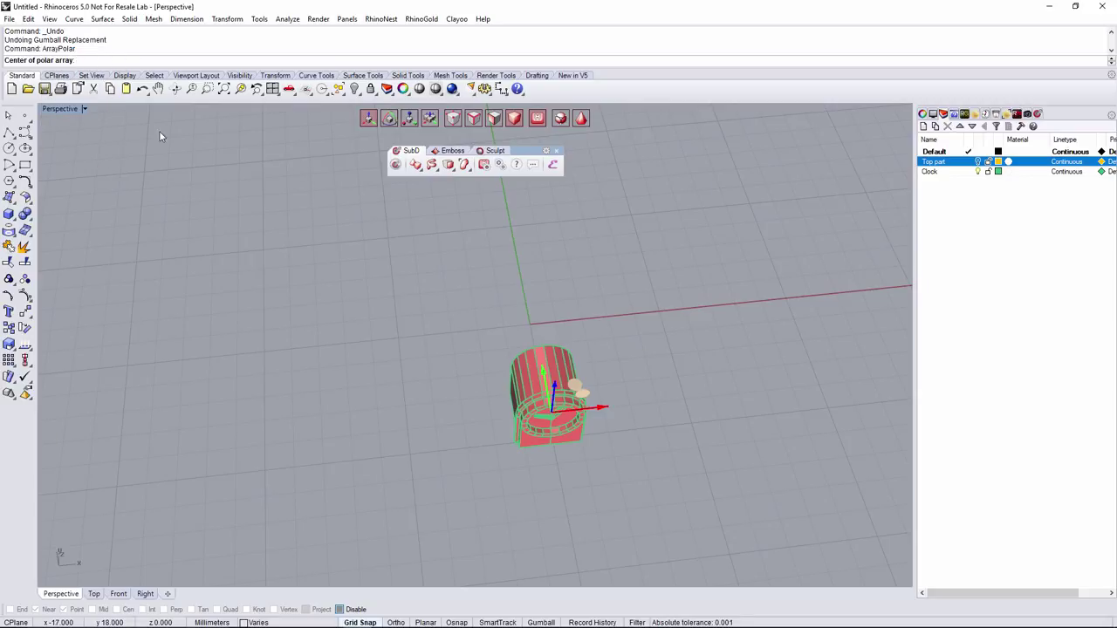
click(530, 322)
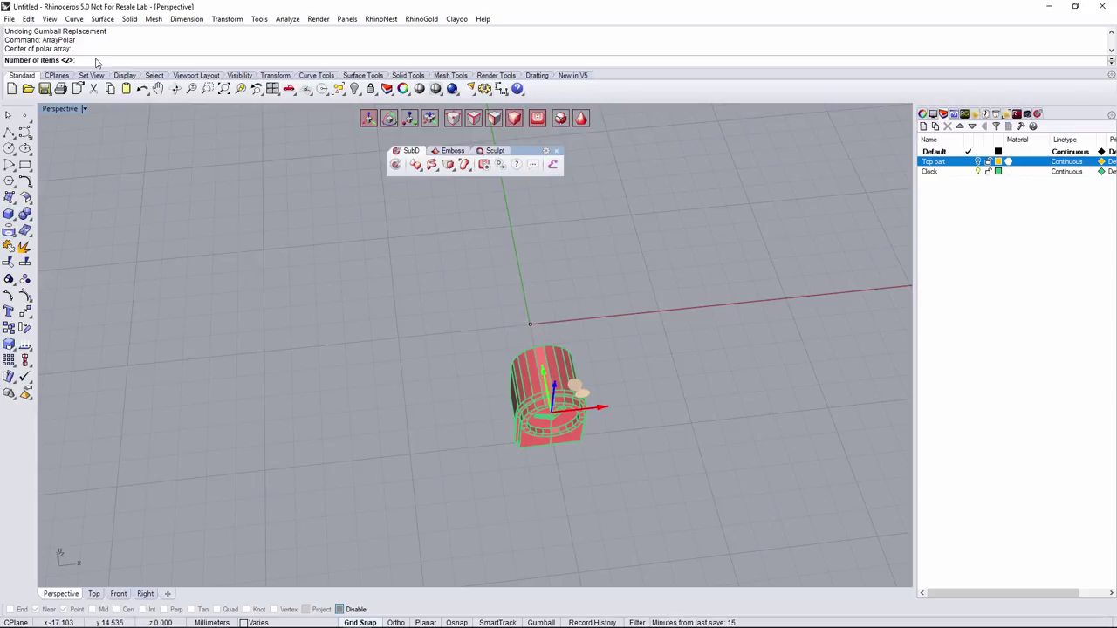
key(Return)
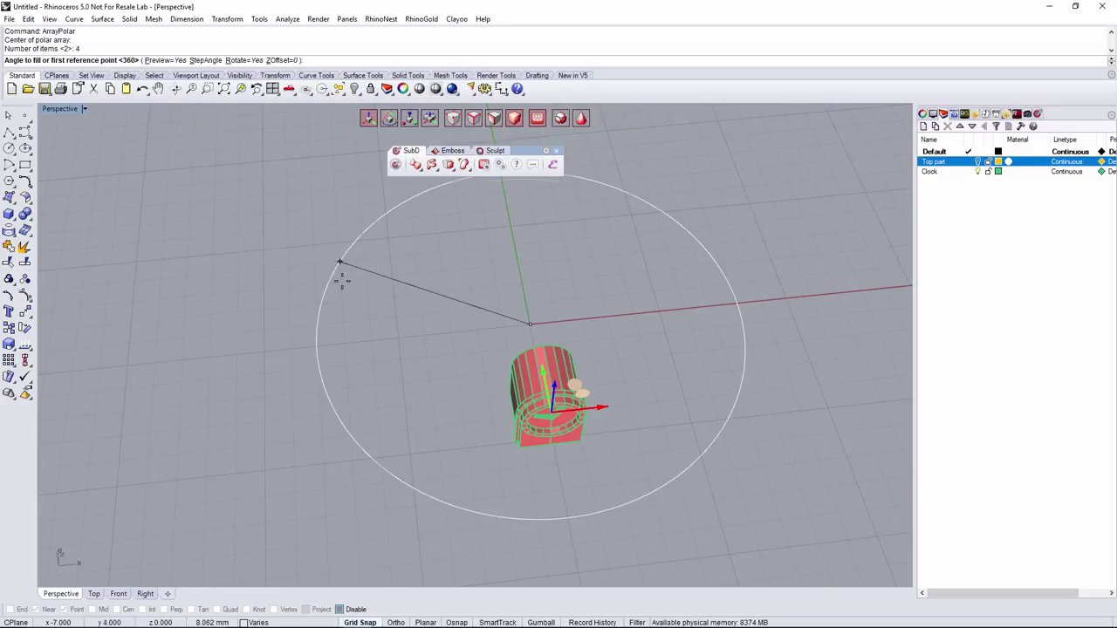
key(Return)
right_drag(341, 280, 424, 270)
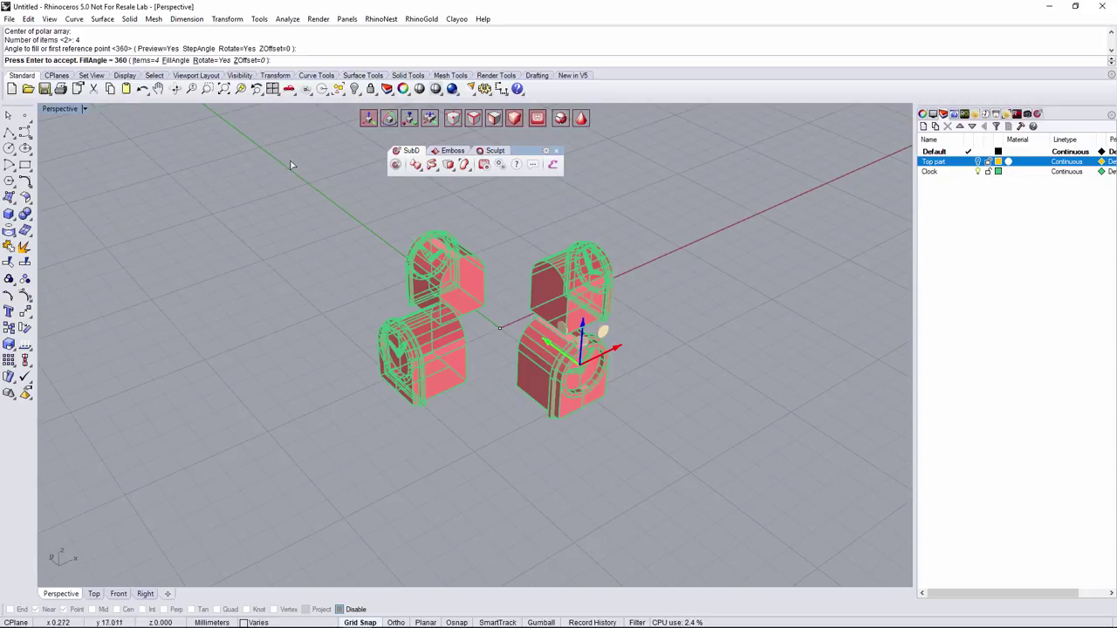
key(Return)
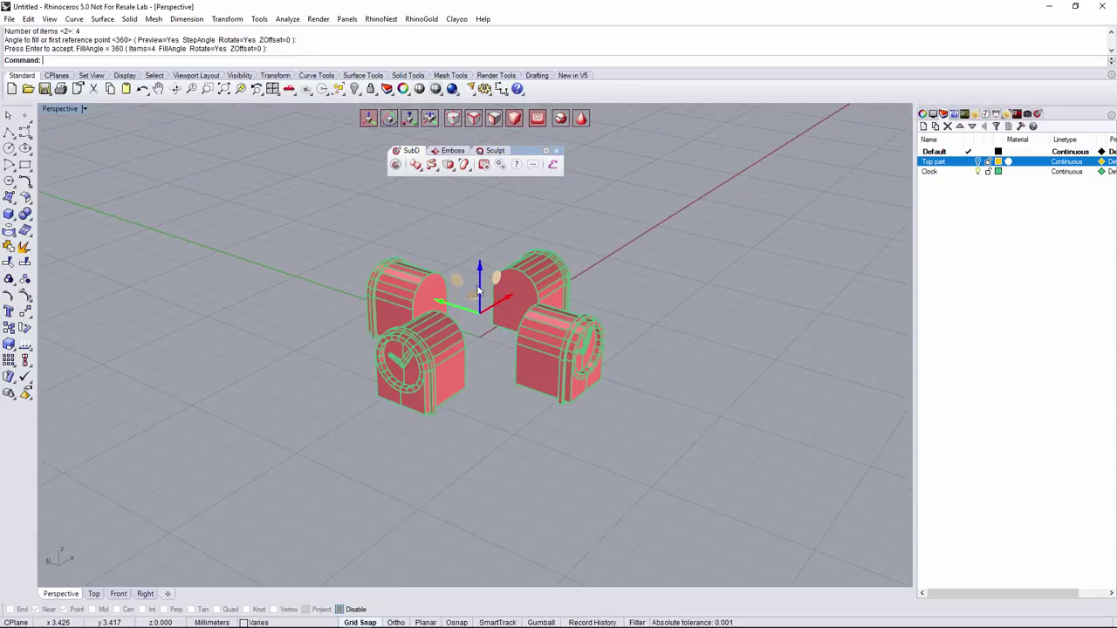
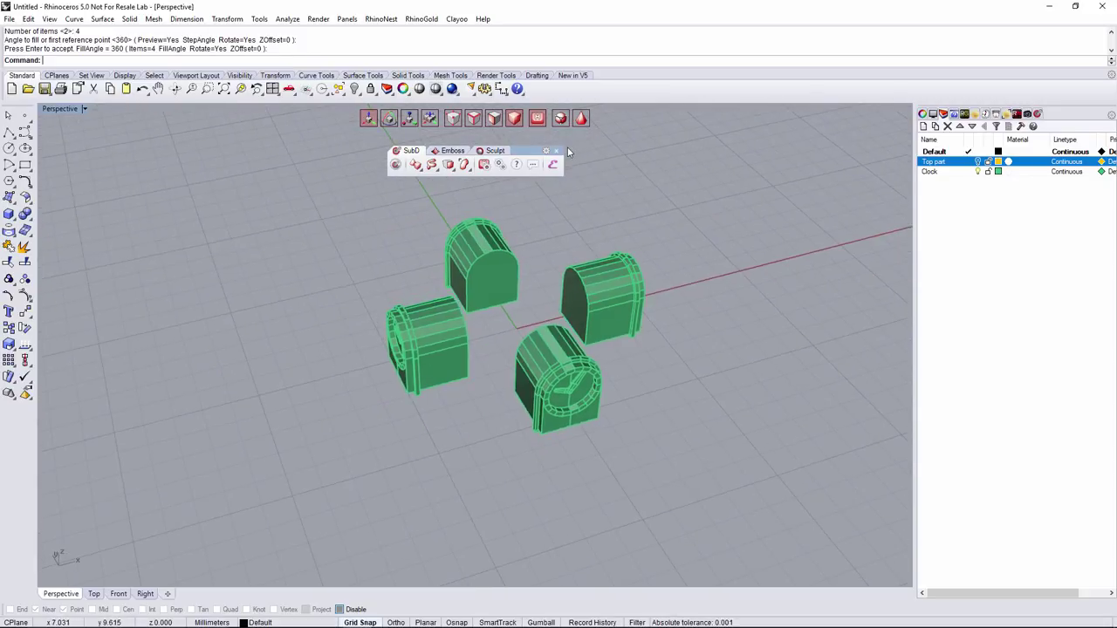
- Show the Top part layer again and check the four clocks around the dome
right_drag(558, 206, 589, 245)
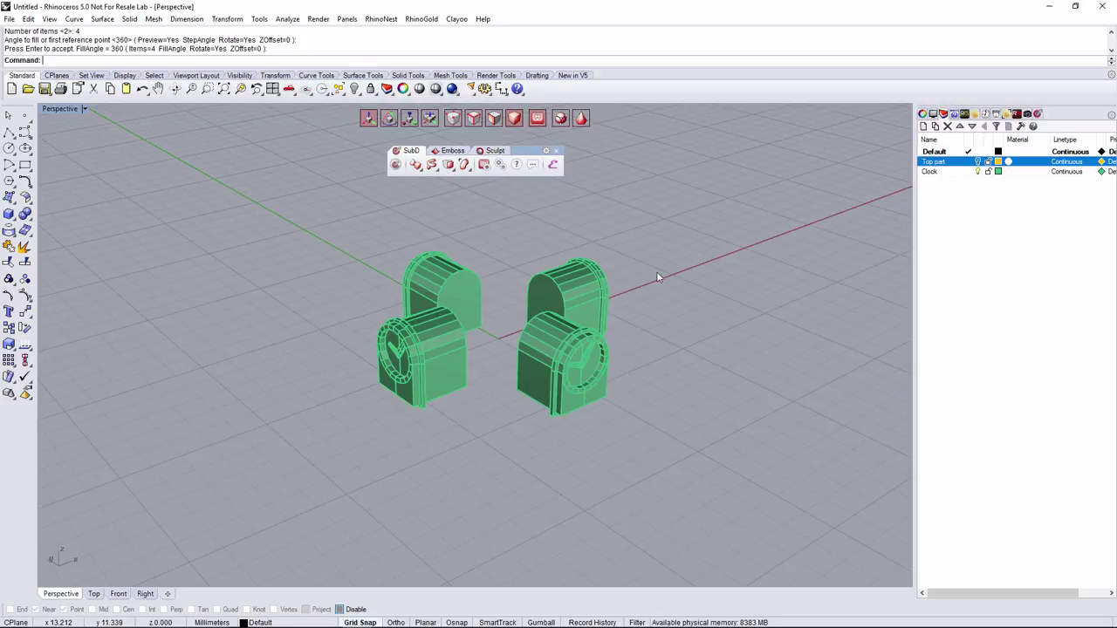
click(978, 162)
right_drag(454, 288, 690, 276)
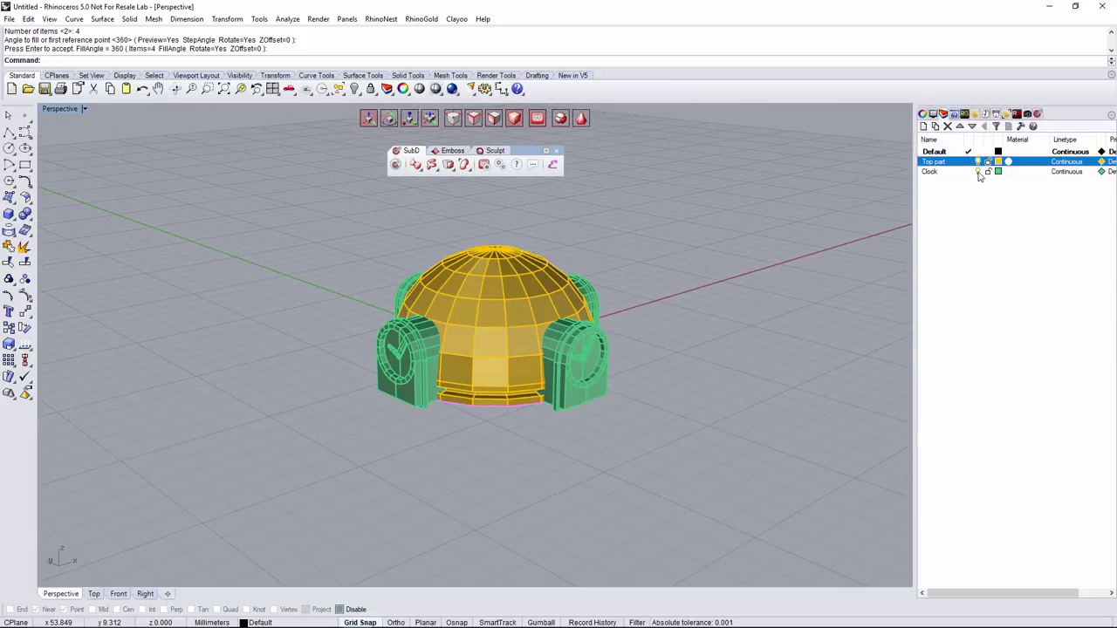
right_drag(550, 447, 527, 346)
scroll(486, 406, up, 6)
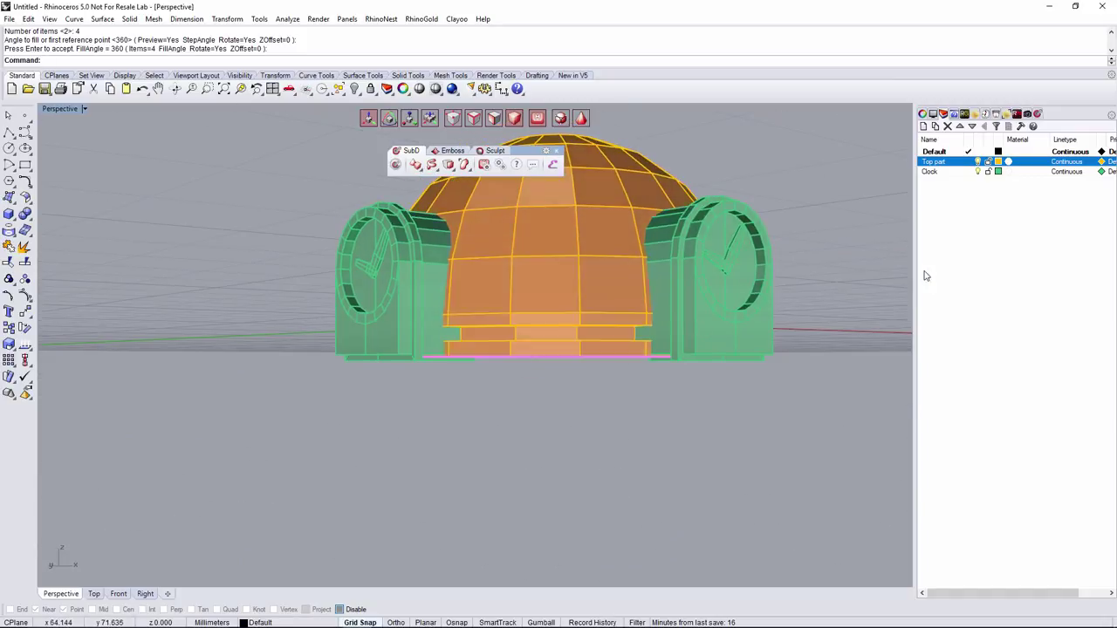
- Hide the Clock layer and select the edge loop around the dome's bottom rim
click(978, 172)
right_drag(721, 344, 693, 359)
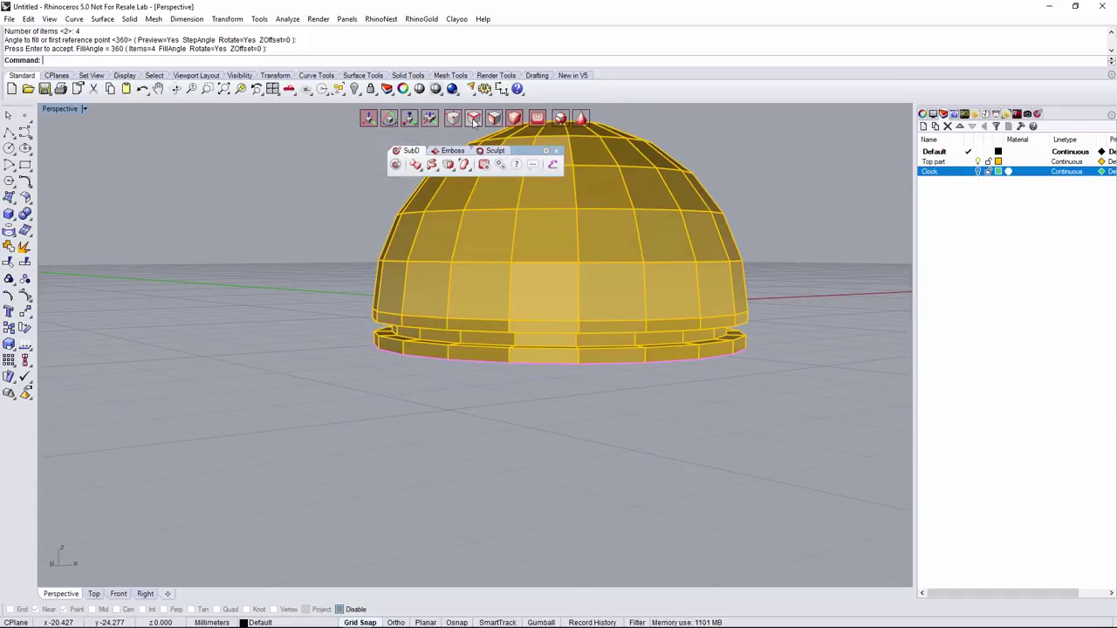
scroll(524, 375, up, 5)
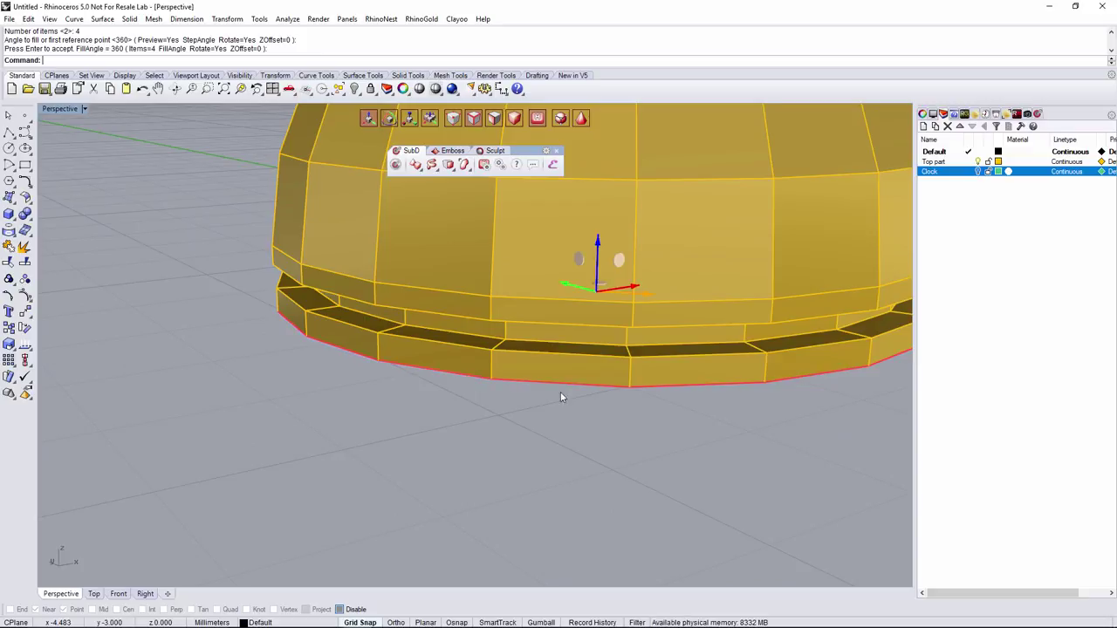
- Fill the open bottom of the dome along the selected rim edge loop with the Clayoo Fill command
scroll(561, 394, down, 5)
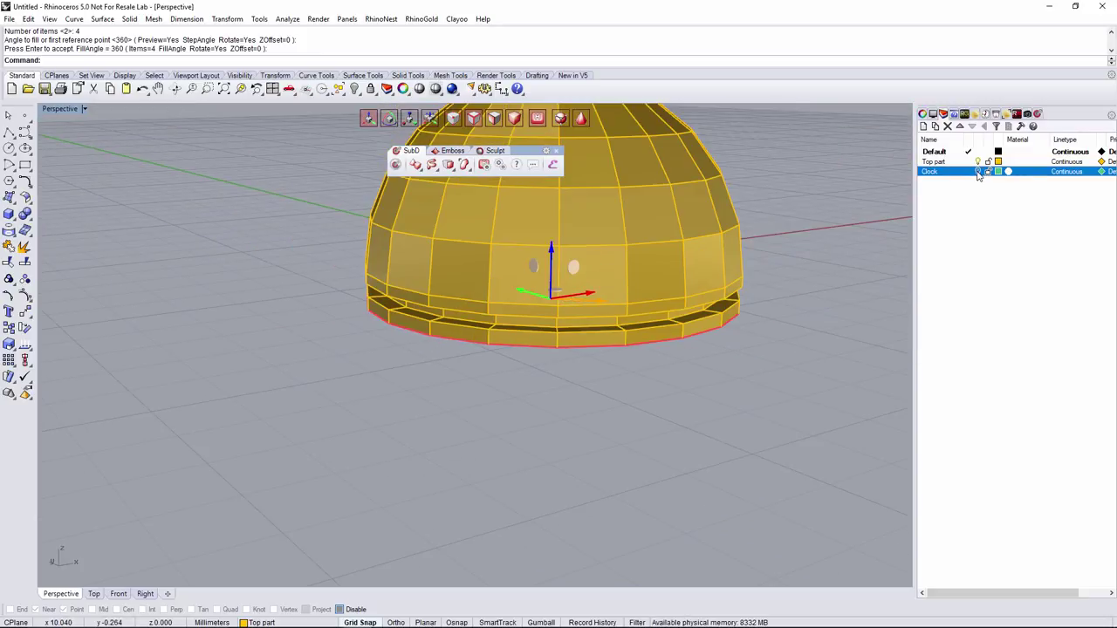
click(979, 172)
click(978, 172)
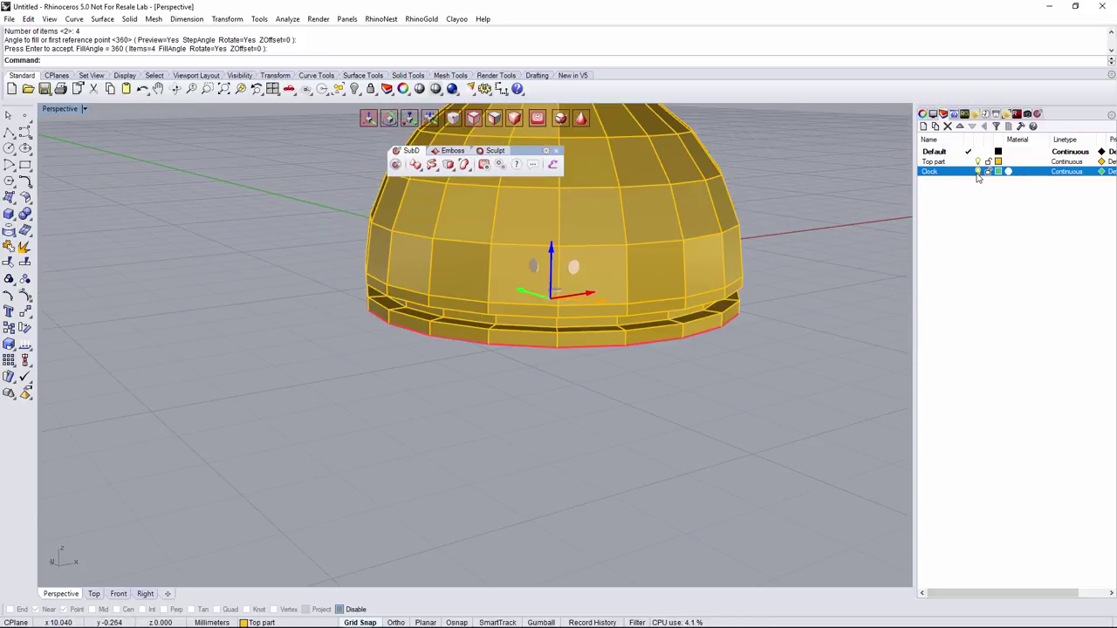
mouse_move(563, 295)
right_down()
mouse_move(534, 249)
mouse_move(570, 316)
right_up()
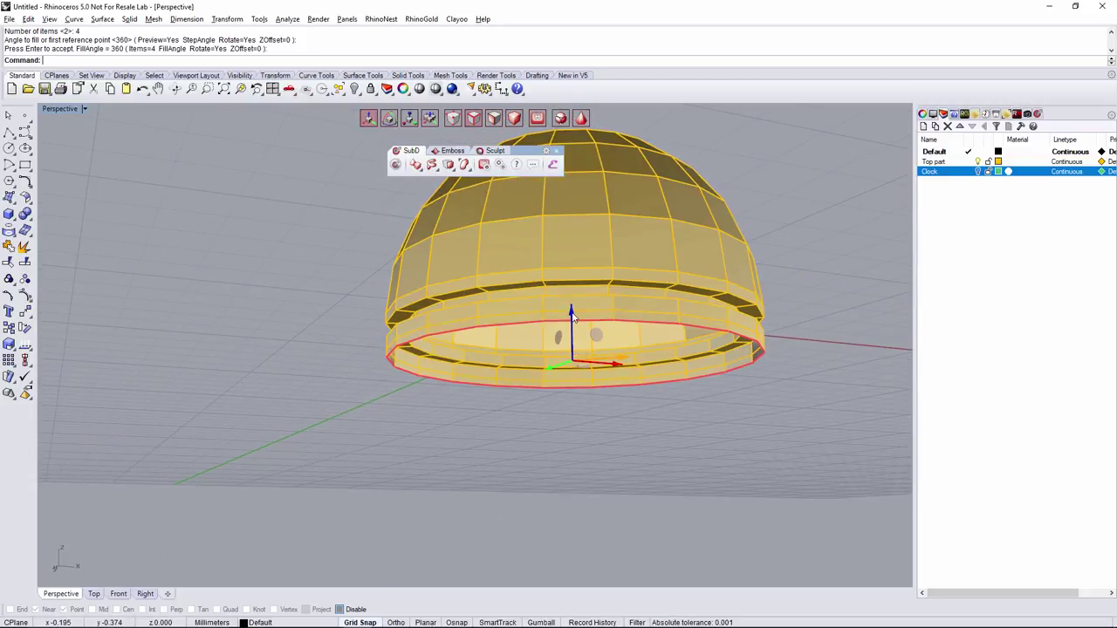
right_drag(572, 316, 636, 377)
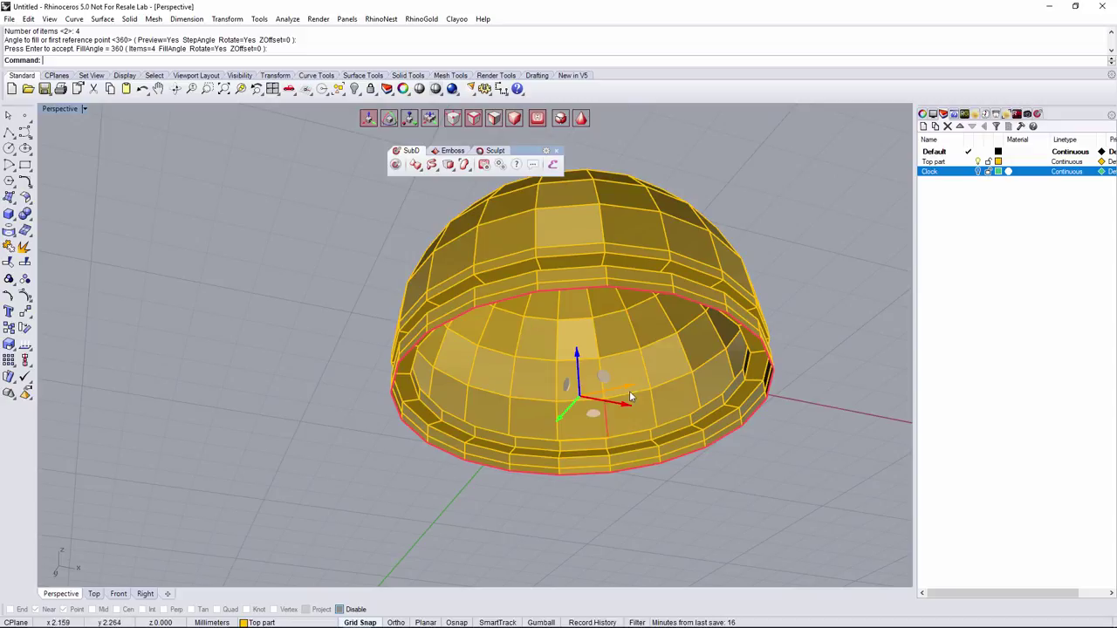
click(450, 170)
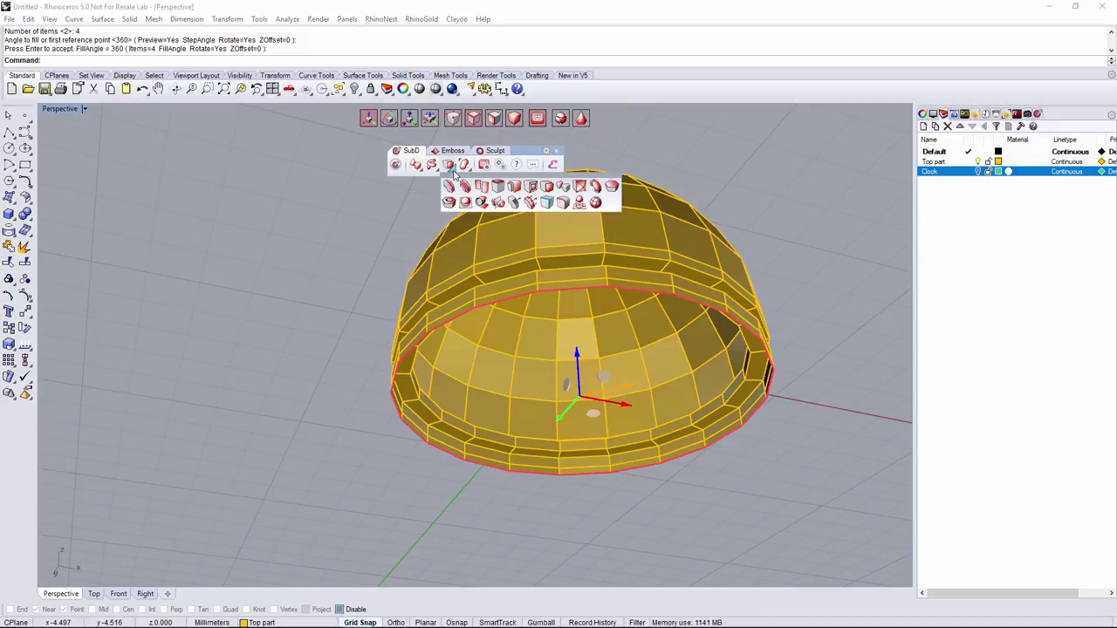
click(611, 188)
- Check the filled dome from several angles and hide the Top part layer
right_drag(749, 214, 633, 361)
scroll(770, 321, down, 3)
right_drag(651, 416, 607, 361)
scroll(601, 362, up, 3)
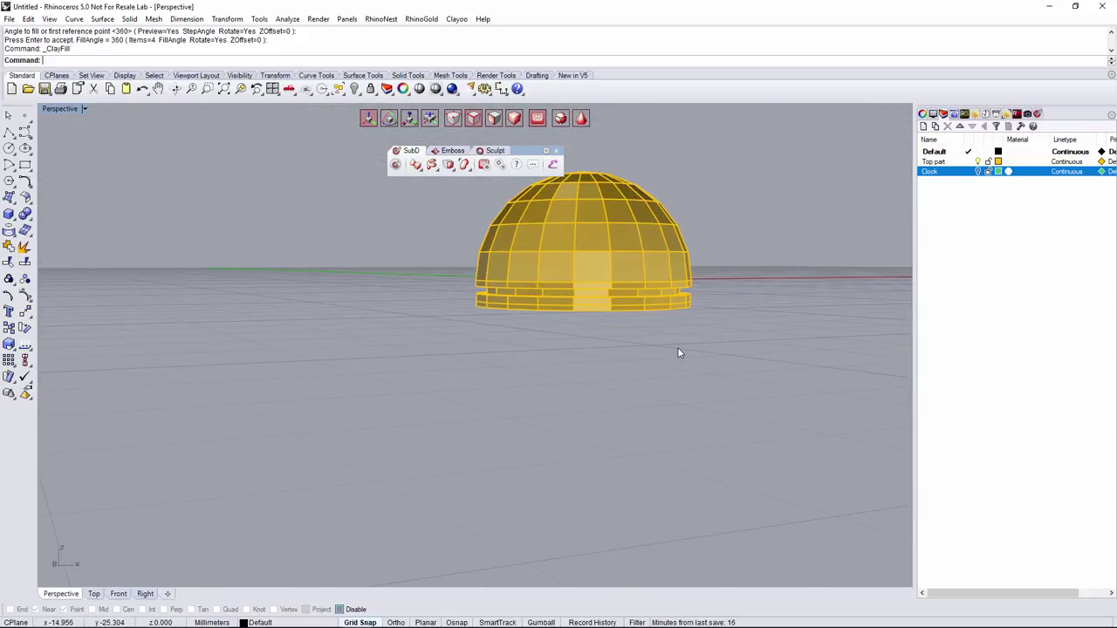
right_drag(680, 353, 872, 238)
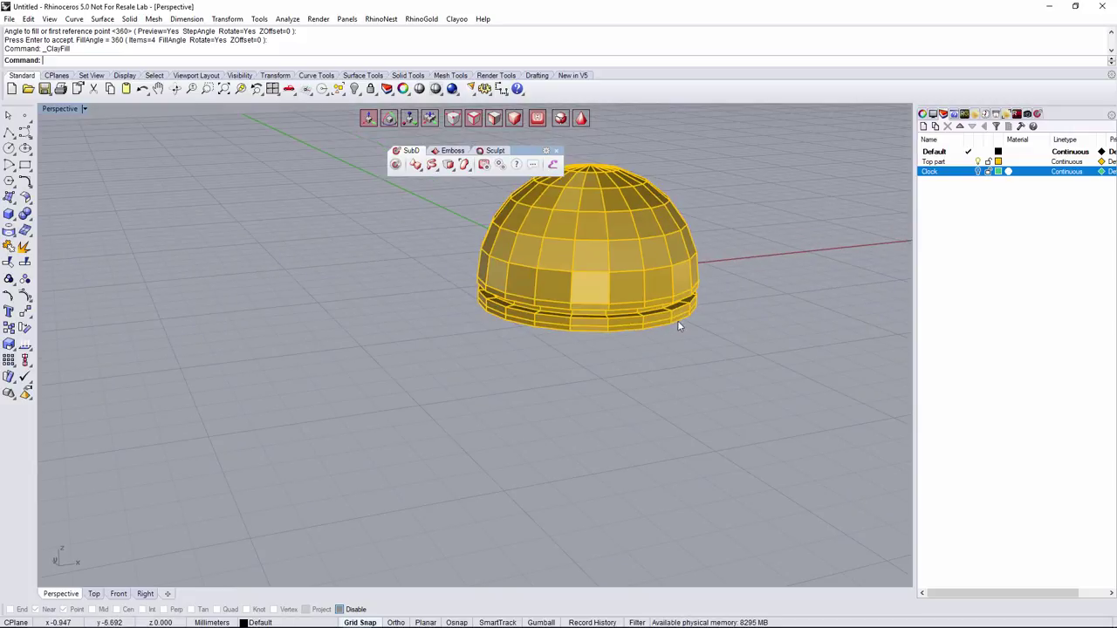
right_drag(677, 320, 626, 372)
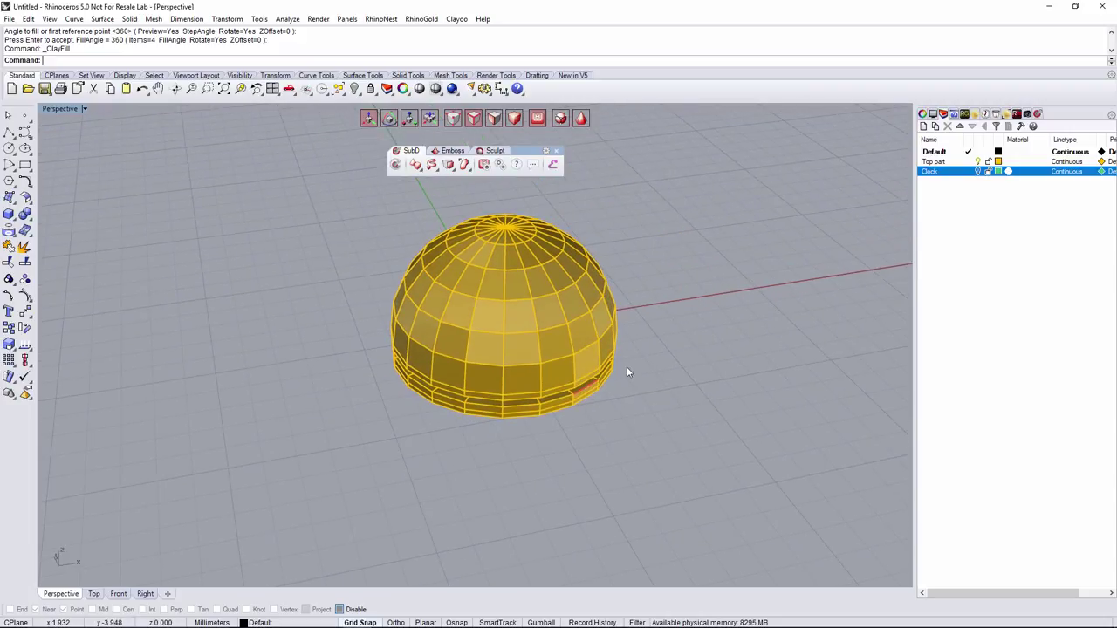
click(978, 162)
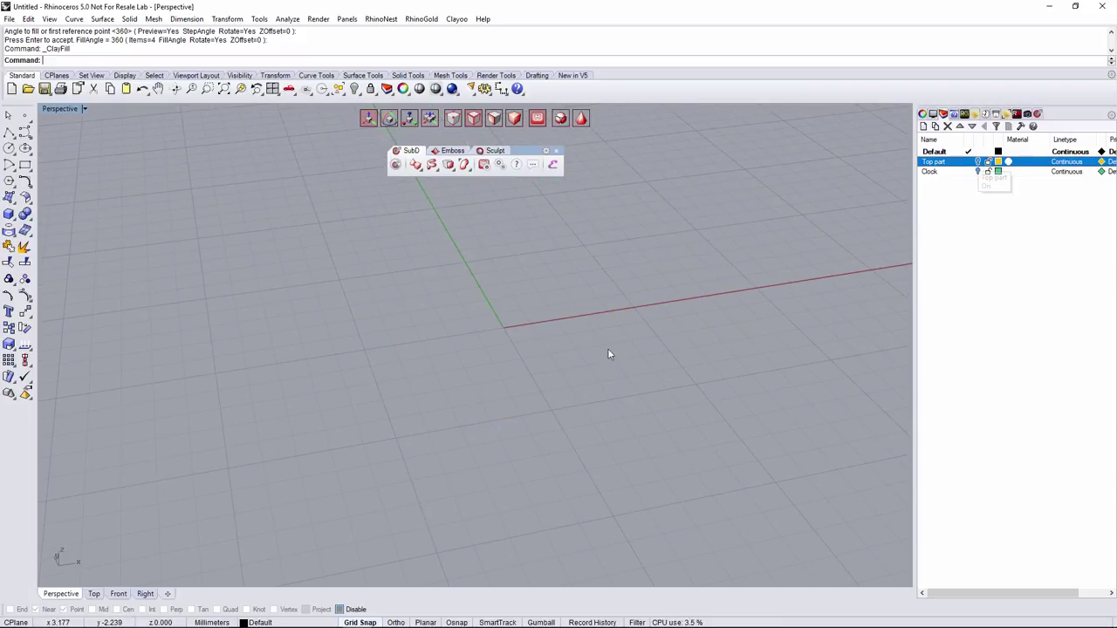
- Start an uncapped Clayoo SubD cylinder at the origin with 20 segments, radius about 0.7 mm and height about 4.46 mm
click(449, 166)
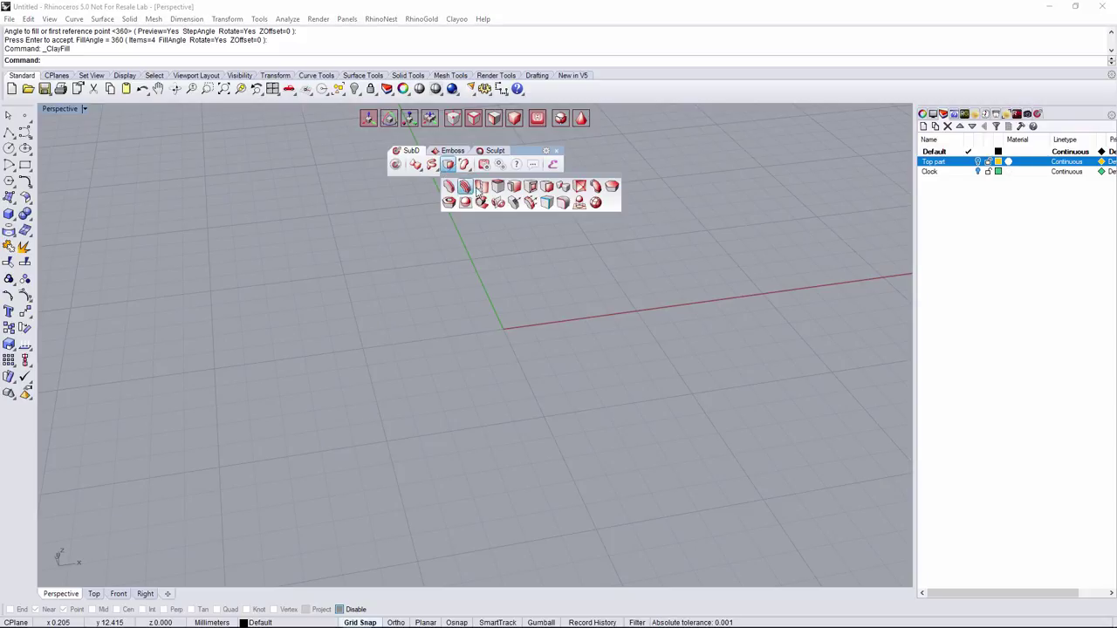
click(417, 167)
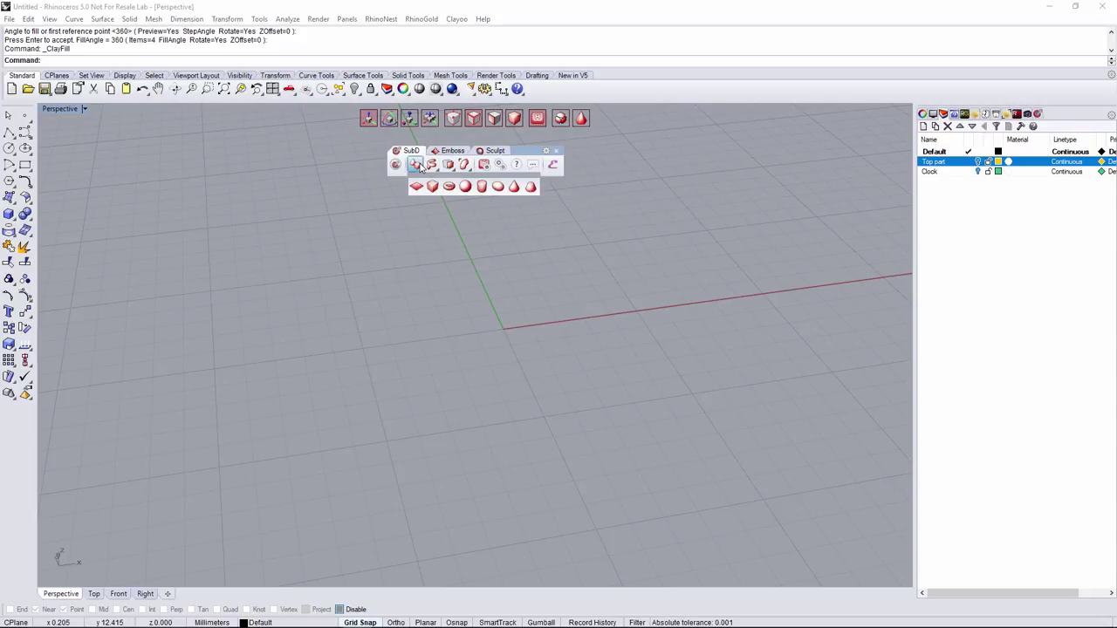
click(479, 186)
right_drag(529, 311, 549, 370)
drag(548, 371, 548, 219)
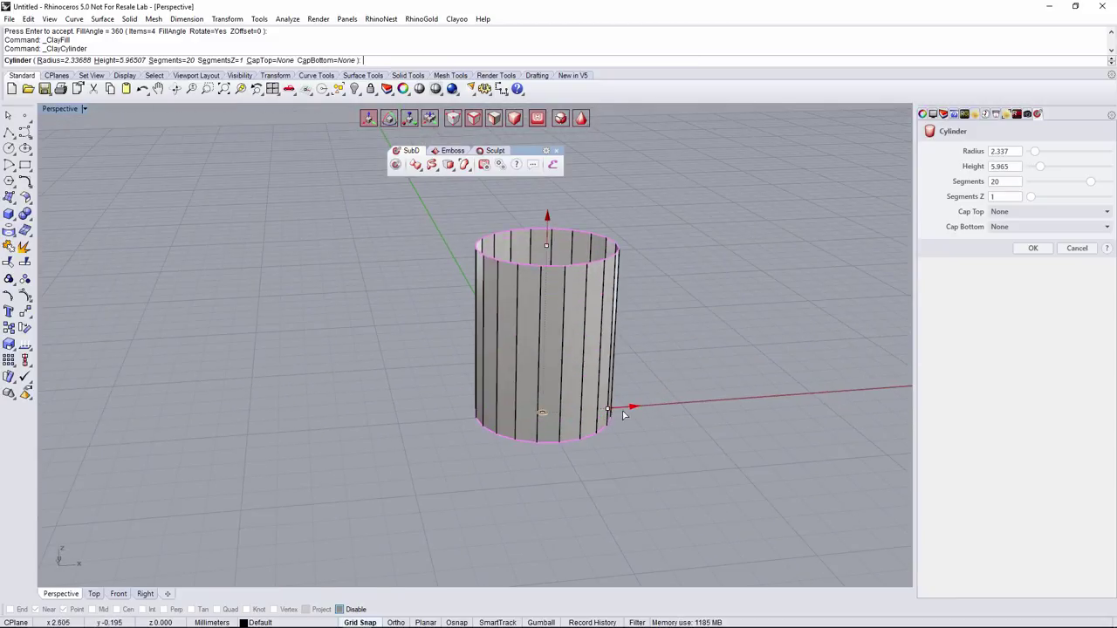
drag(634, 410, 589, 411)
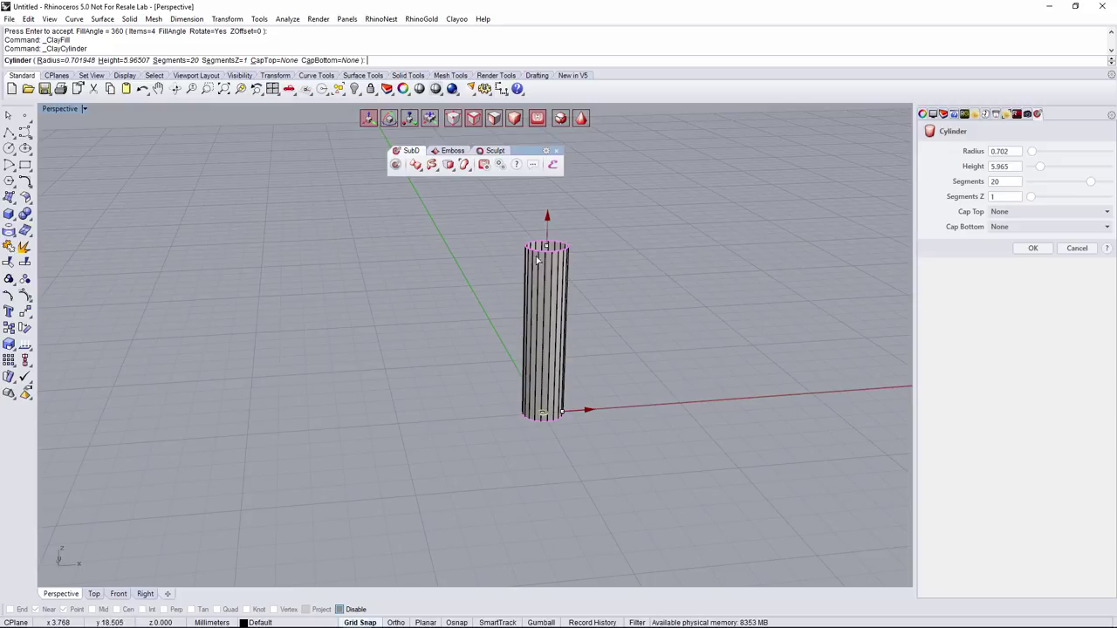
drag(548, 216, 548, 260)
scroll(549, 266, down, 7)
right_drag(555, 253, 591, 192)
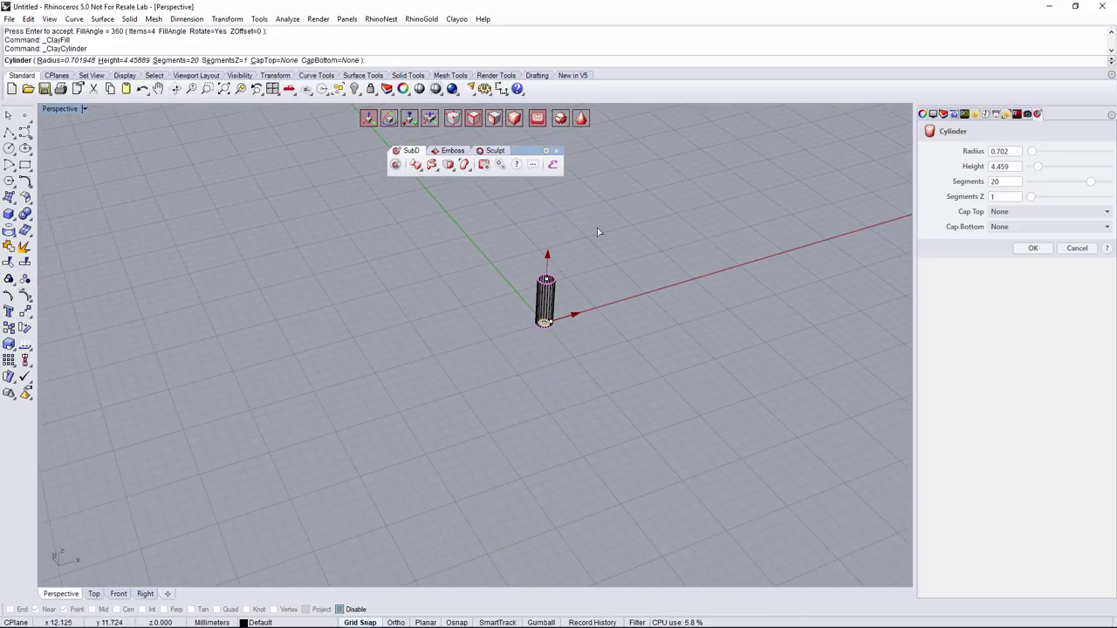
scroll(597, 232, up, 6)
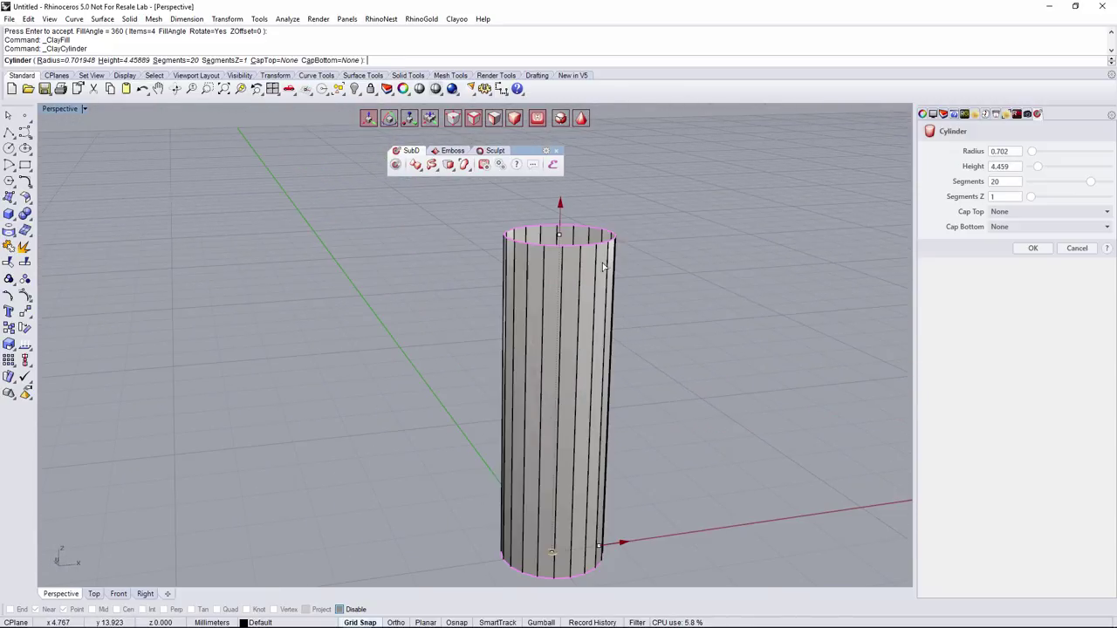
- Resize the cylinder to radius about 0.64 mm and height about 2.69 mm, set 16 segments, and create it
right_drag(782, 218, 622, 297)
scroll(1005, 181, down, 4)
drag(524, 218, 519, 280)
drag(587, 500, 583, 500)
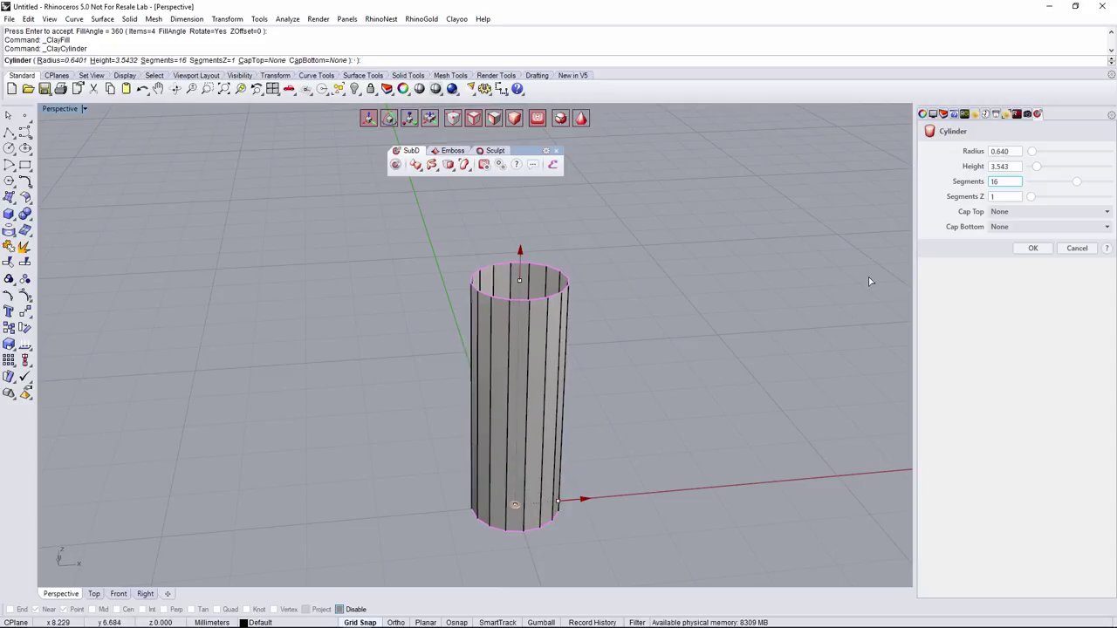
drag(519, 280, 519, 338)
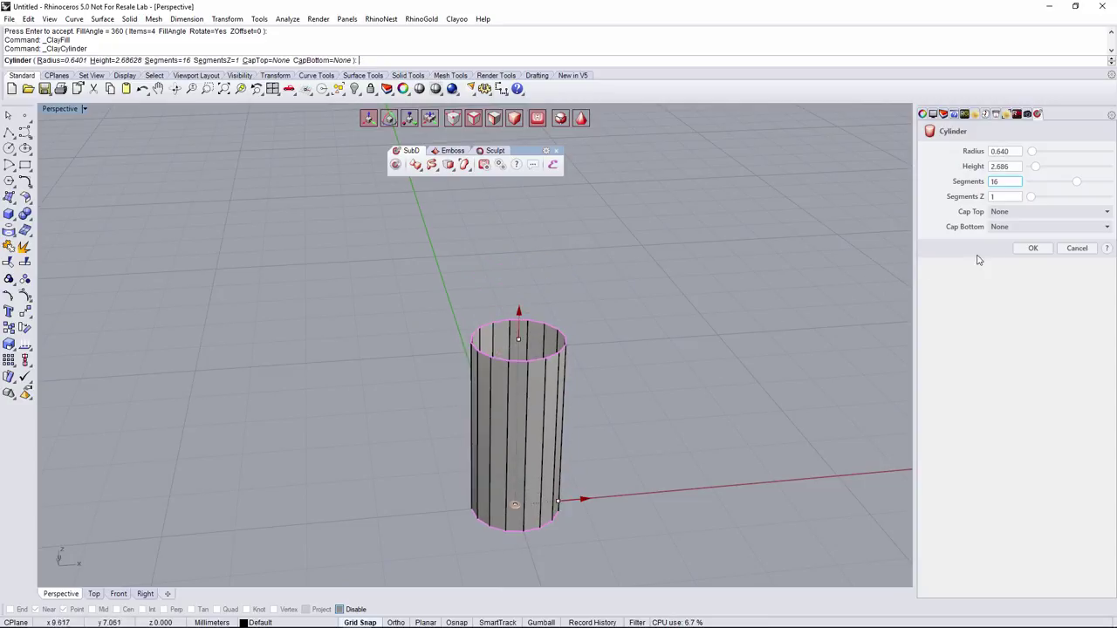
click(1033, 251)
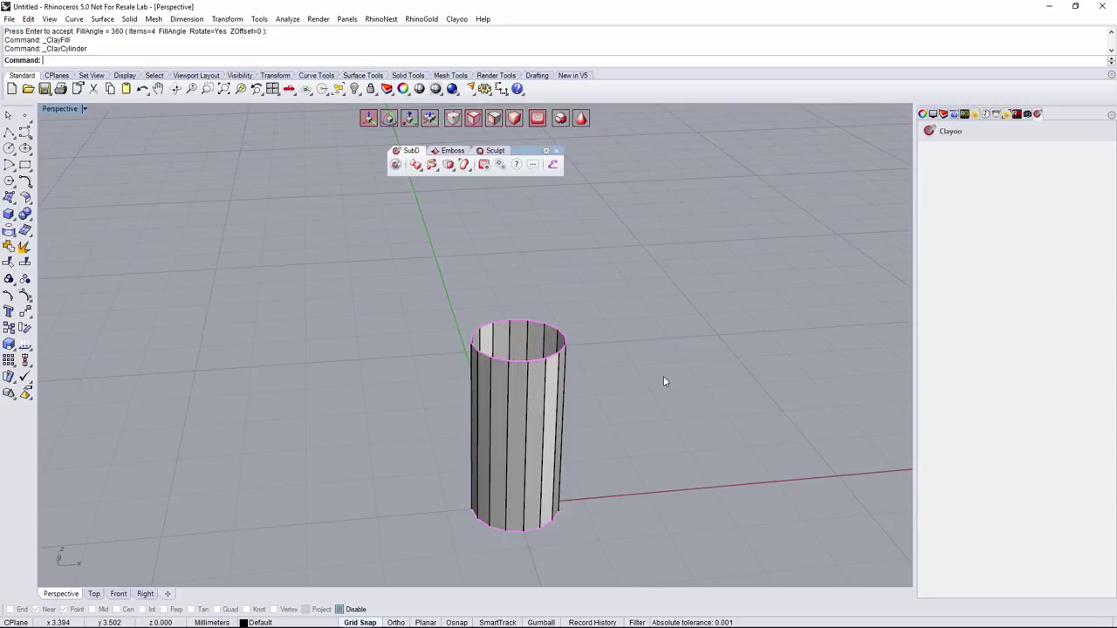
- Select the cylinder's top edge loop and extrude it outward by scaling to form a flat flange
right_drag(664, 376, 650, 384)
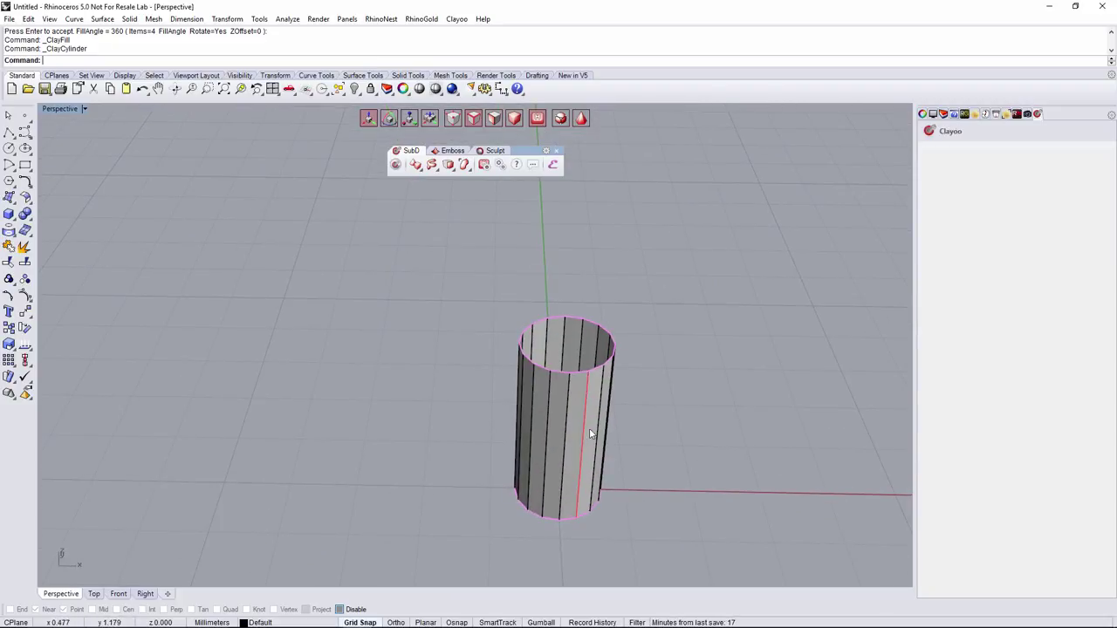
right_drag(590, 434, 597, 316)
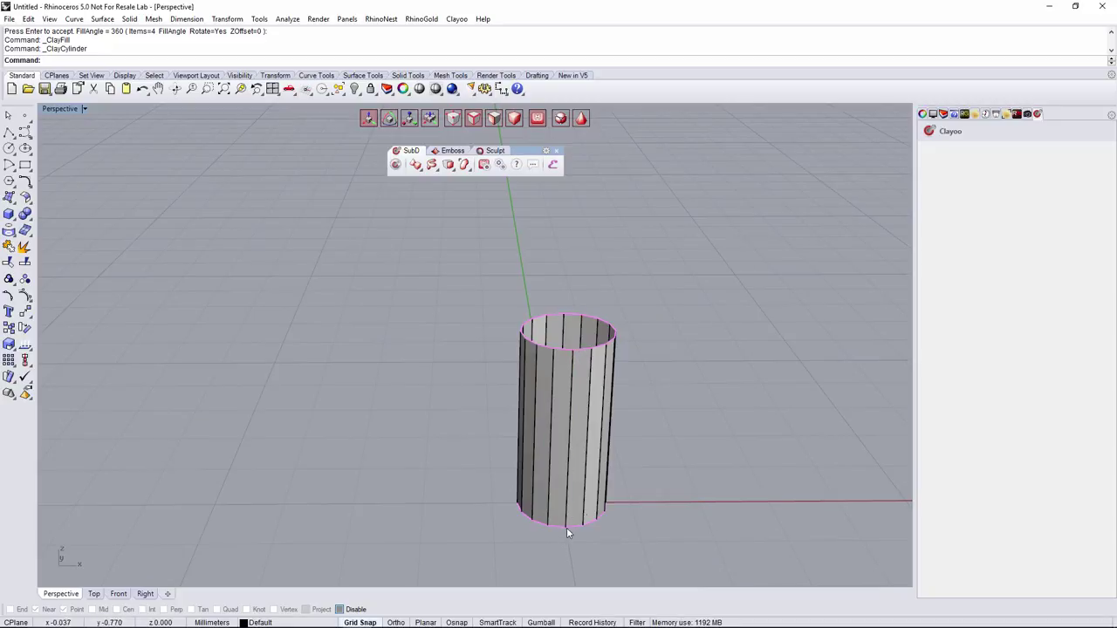
scroll(563, 345, up, 5)
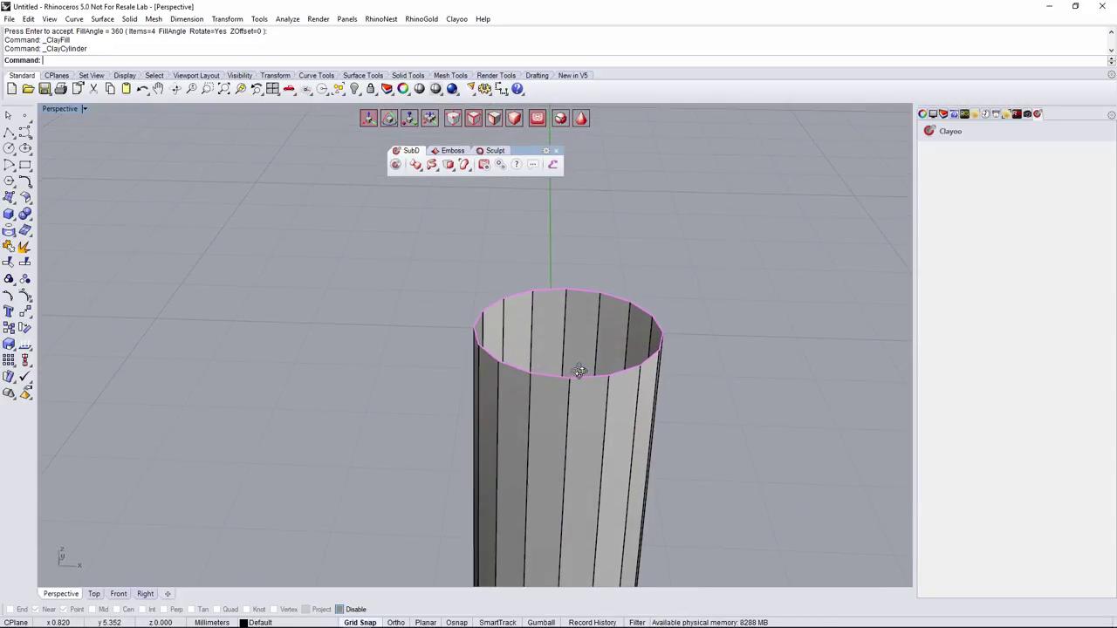
click(550, 378)
mouse_move(584, 375)
right_down()
mouse_move(586, 414)
mouse_move(574, 387)
right_up()
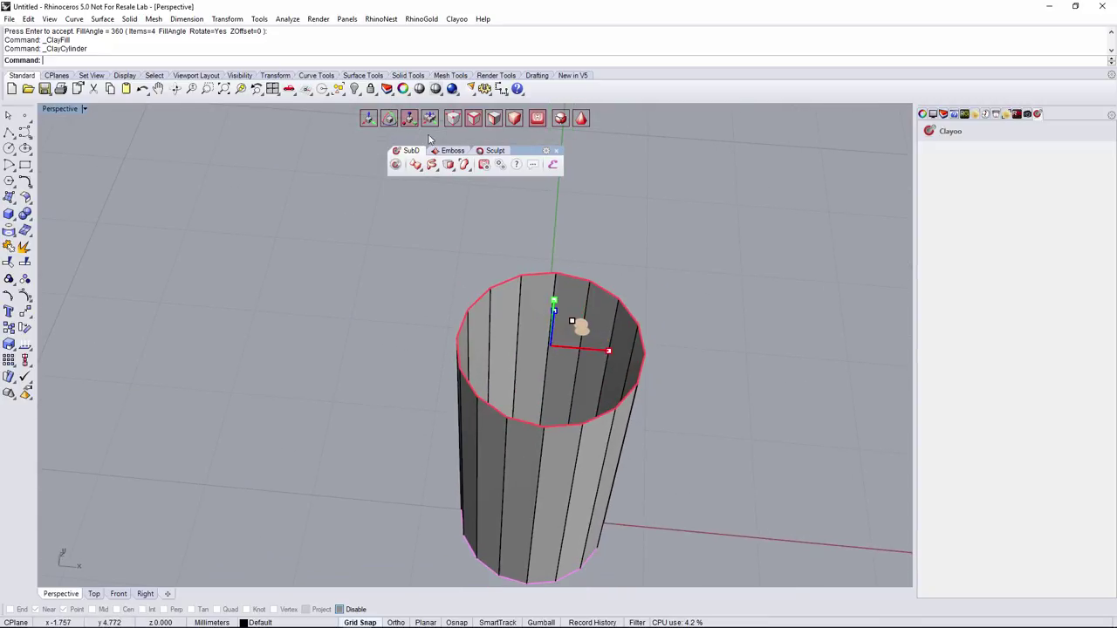
right_drag(585, 319, 623, 358)
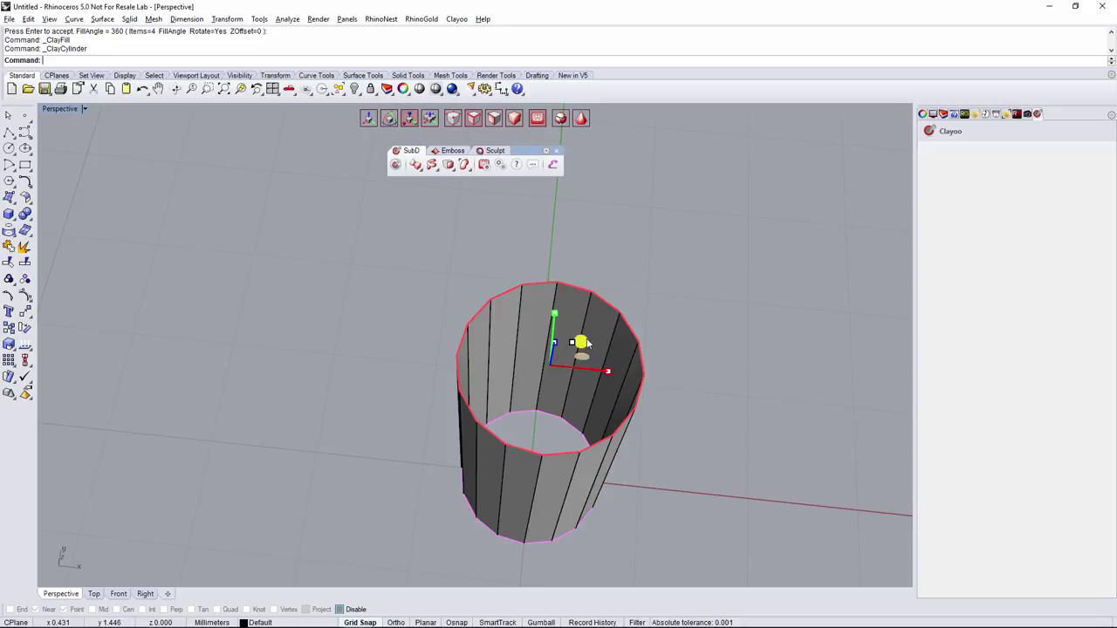
drag(586, 343, 609, 336)
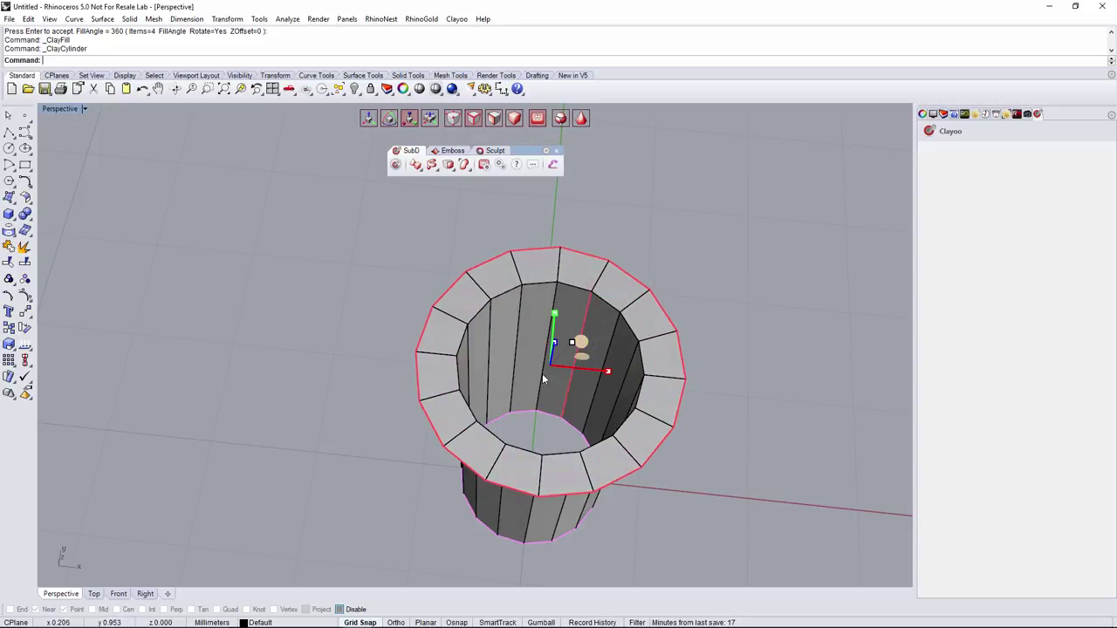
drag(579, 341, 584, 340)
click(693, 315)
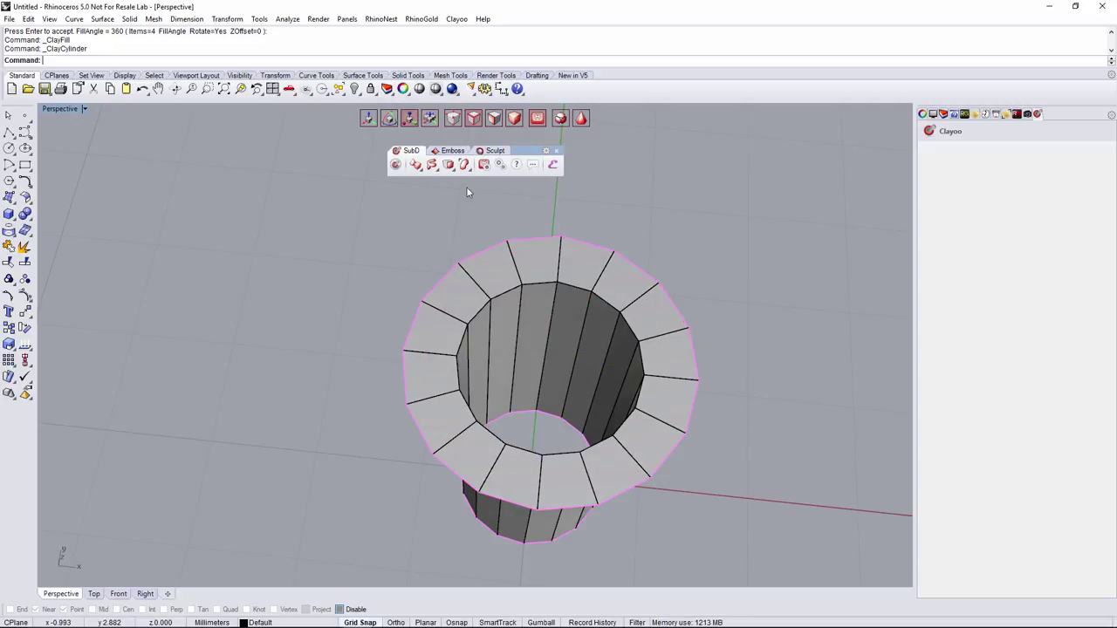
- Delete the four adjacent flange faces in the front quarter on the negative X side
click(498, 124)
click(420, 383)
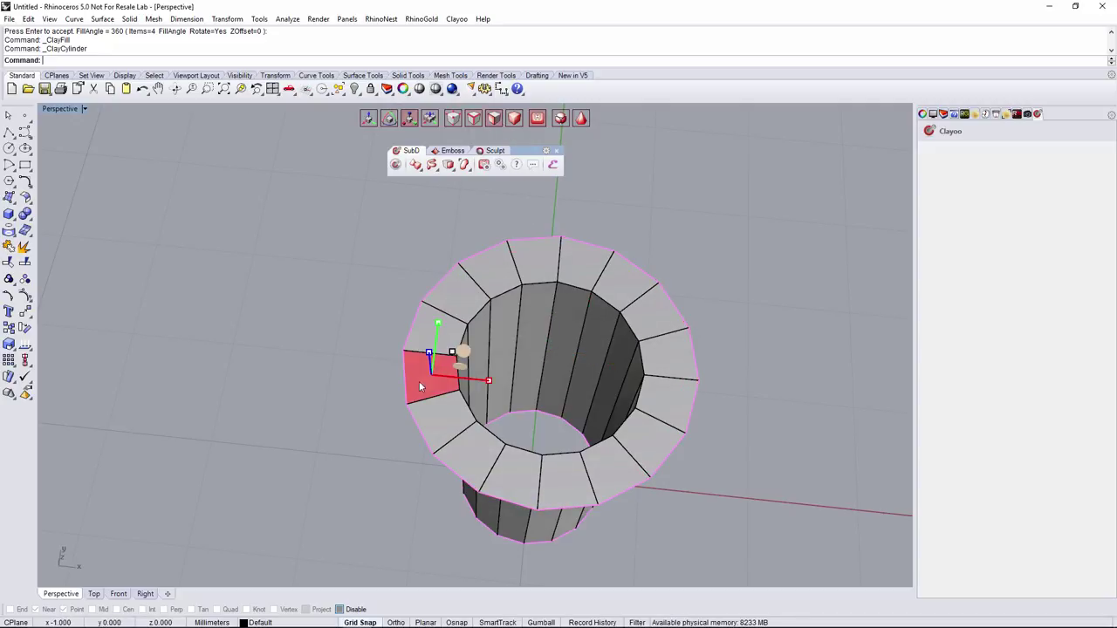
shift+click(435, 421)
shift+click(466, 460)
shift+click(515, 479)
right_drag(515, 484, 528, 447)
key(Delete)
- Append one face across the flange gap, joining the two outer flange corners to the cylinder's rim vertices
click(434, 170)
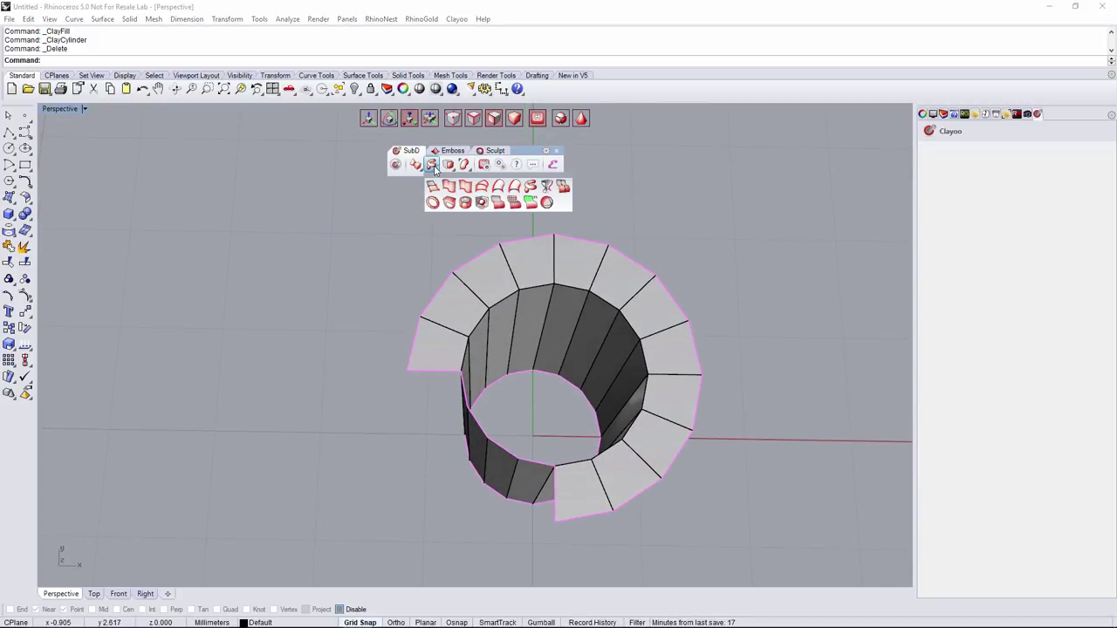
click(431, 187)
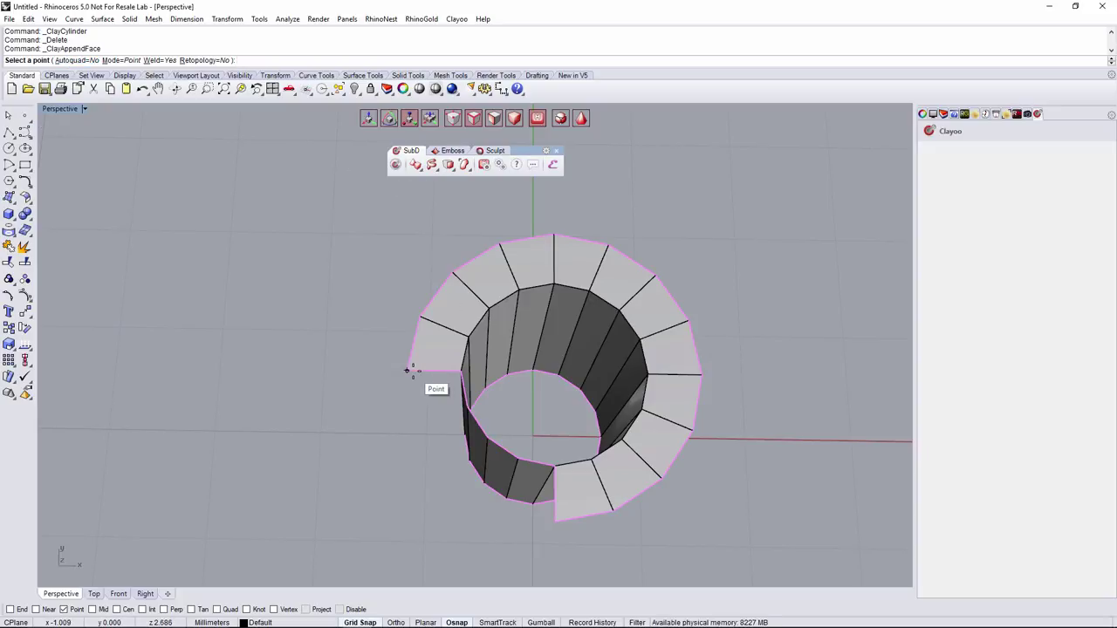
click(407, 370)
click(555, 521)
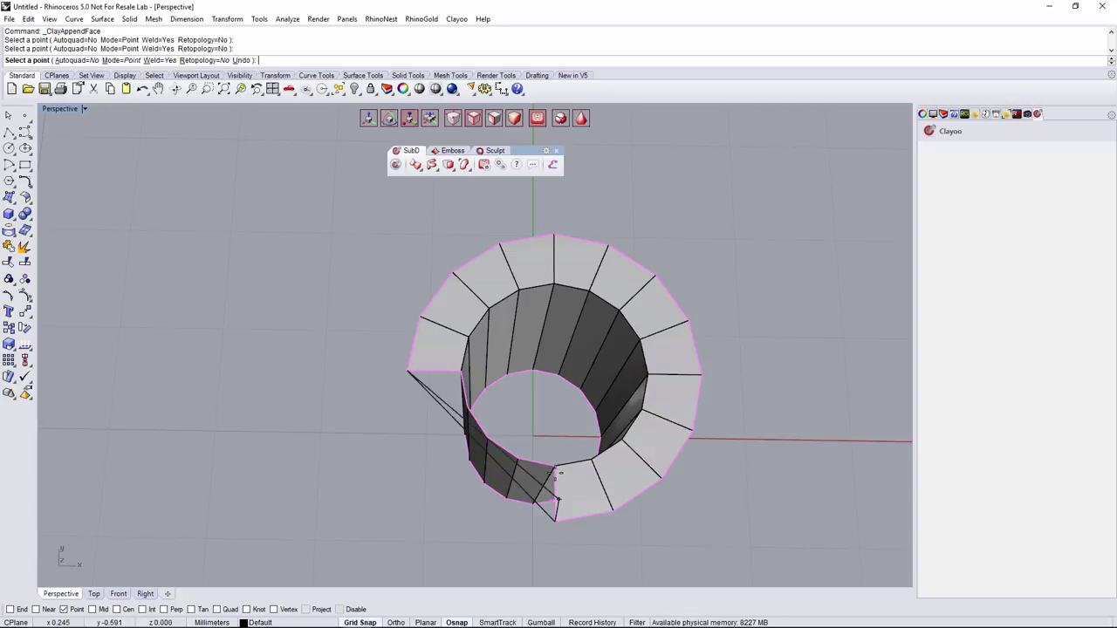
click(555, 468)
click(518, 459)
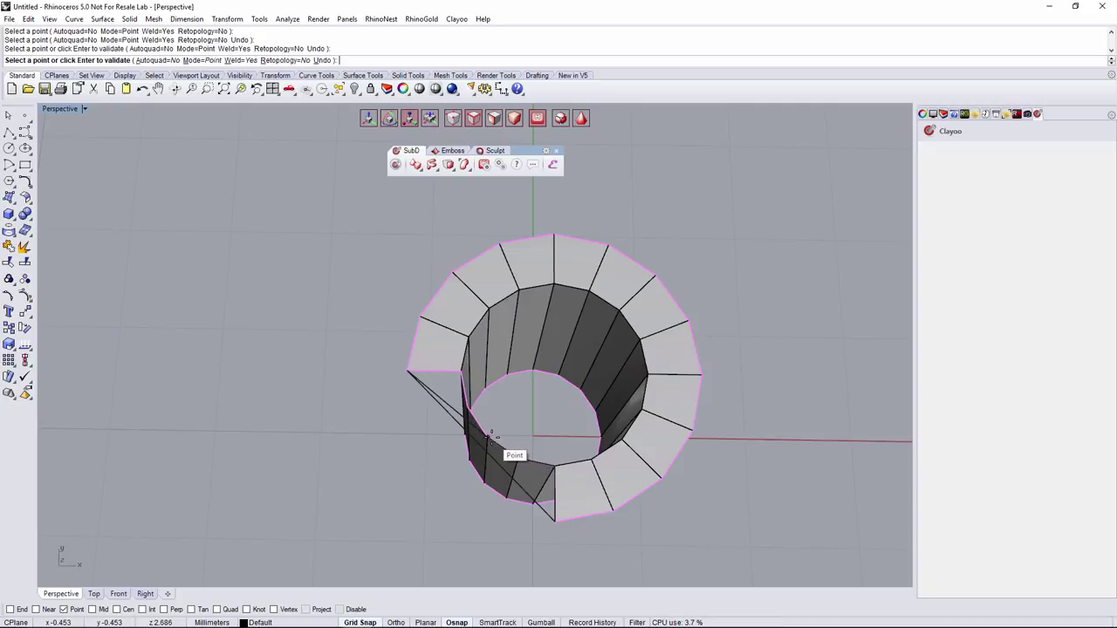
click(488, 438)
click(463, 408)
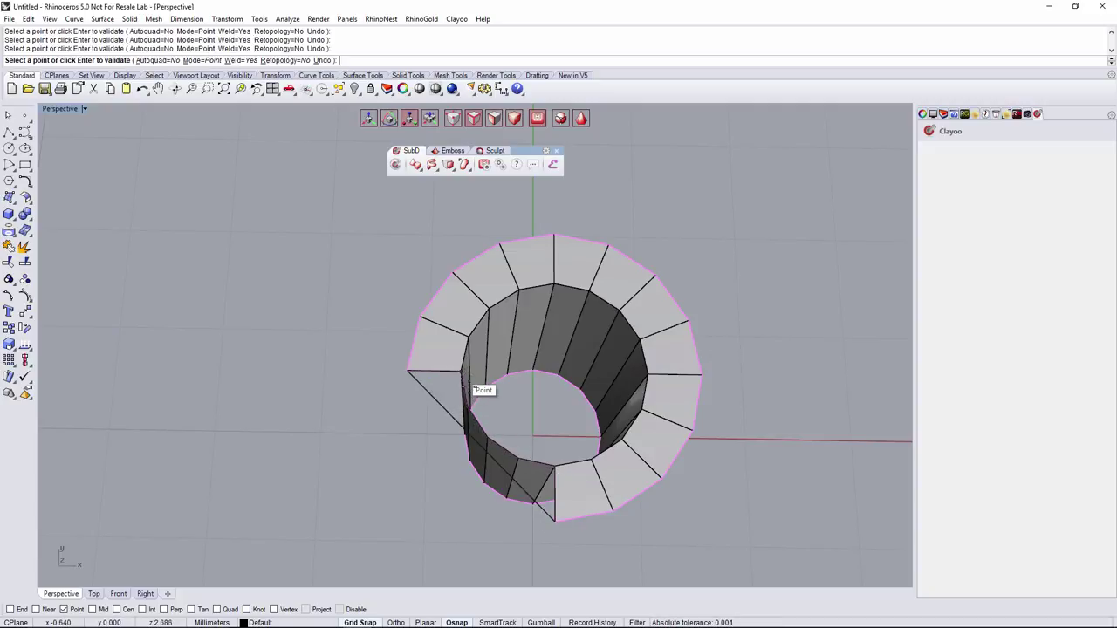
key(Return)
right_drag(512, 419, 489, 506)
key(Return)
- Delete the positive X half and the remaining rear faces of the cylinder, keeping only the quarter with the appended corner face
scroll(646, 397, down, 6)
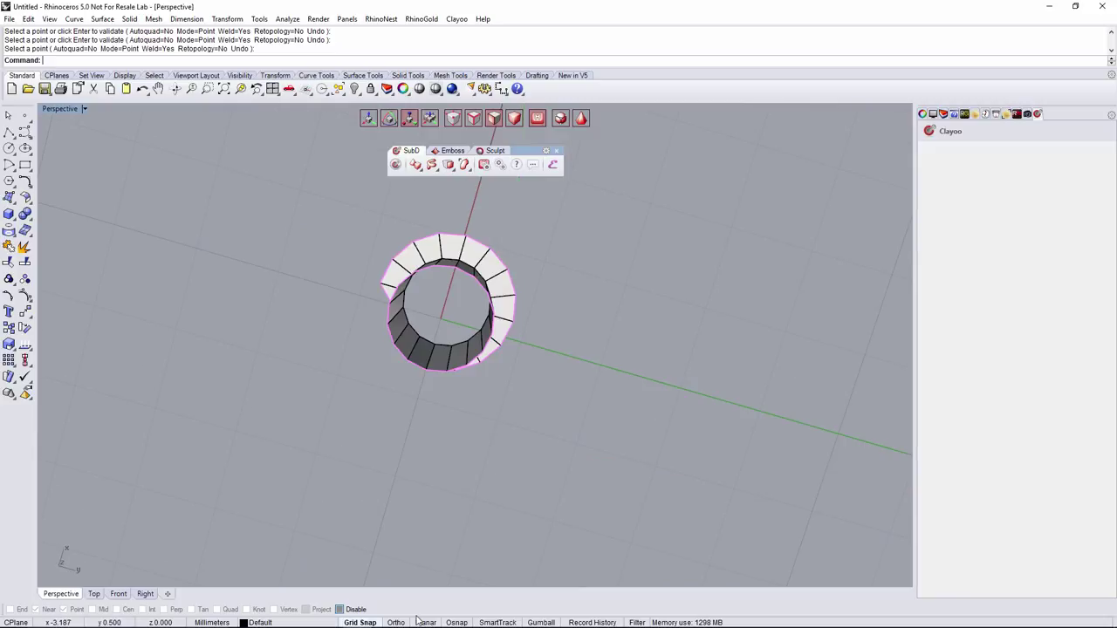
right_drag(464, 417, 565, 435)
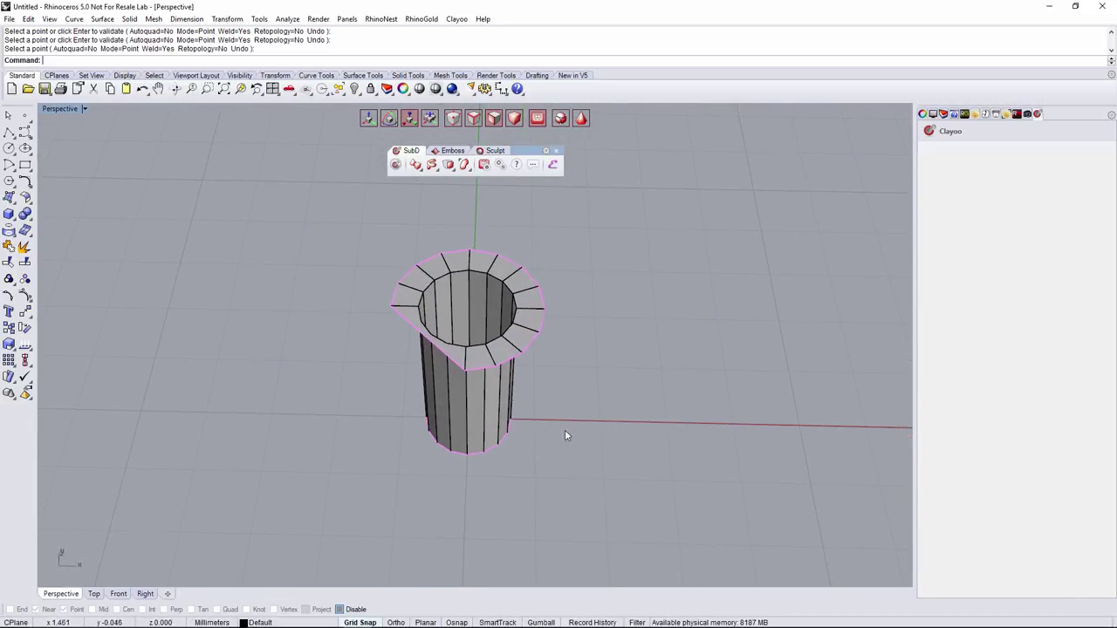
drag(514, 262, 479, 218)
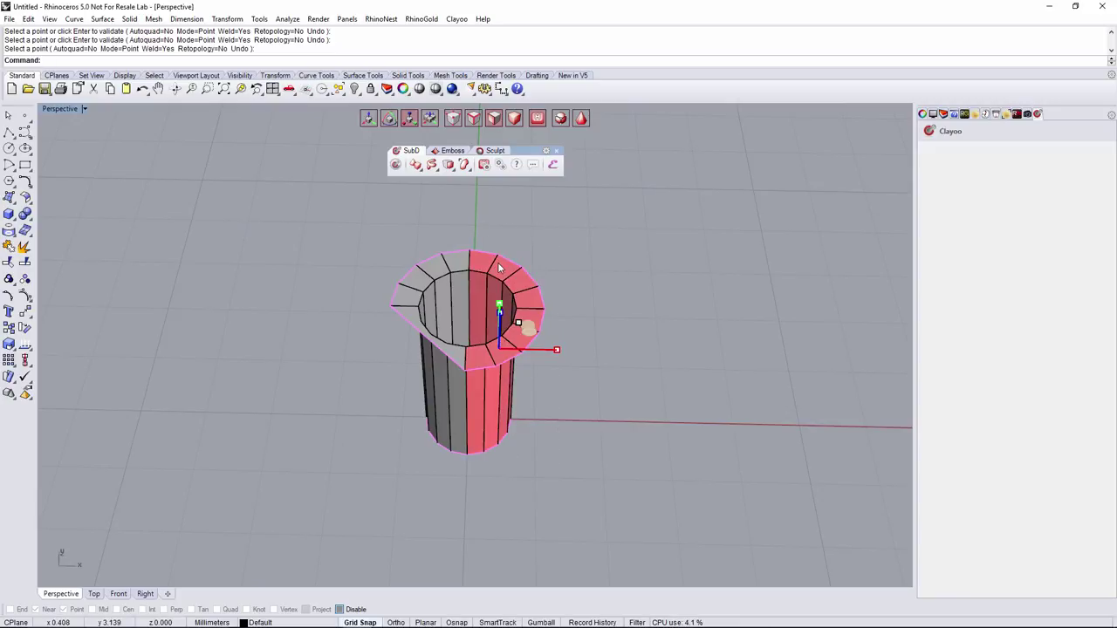
key(Delete)
right_drag(503, 300, 352, 297)
drag(308, 257, 503, 371)
right_drag(502, 371, 463, 323)
key(Delete)
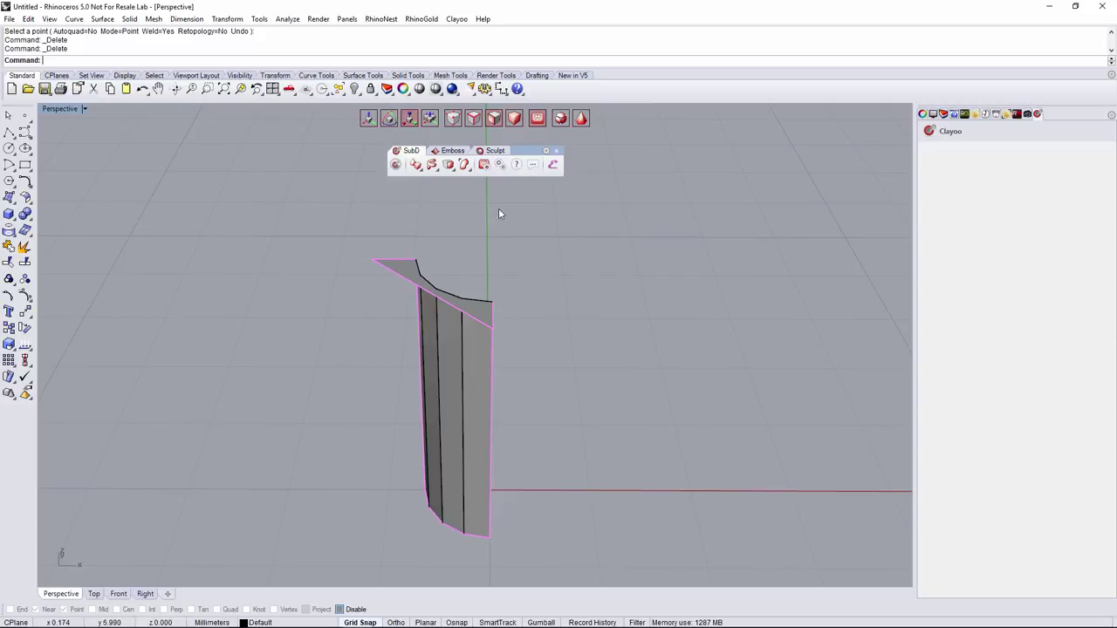
- Mirror the quarter column with Symmetry in EdgeLoop mode, using its front vertical boundary edge loop as the mirror plane
right_drag(495, 231, 487, 243)
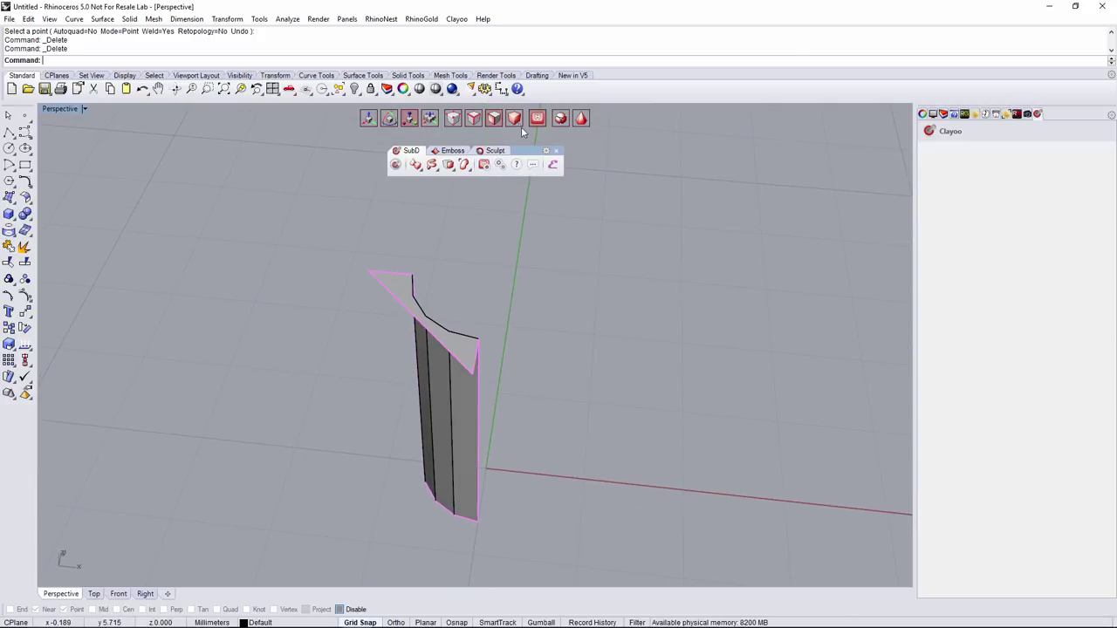
click(445, 373)
right_drag(464, 380, 492, 376)
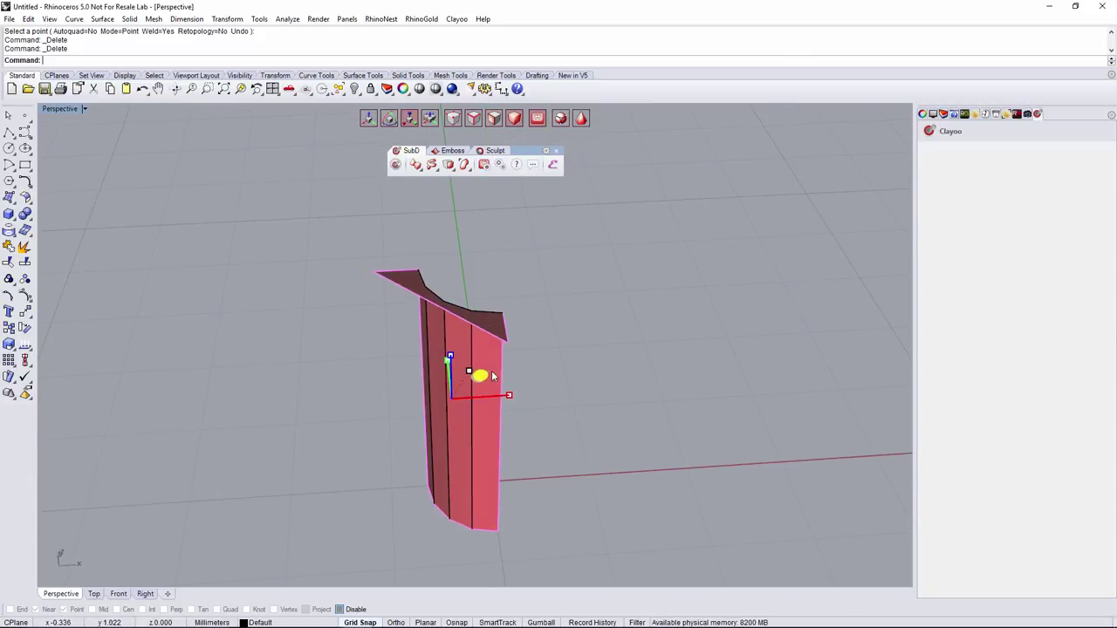
click(448, 166)
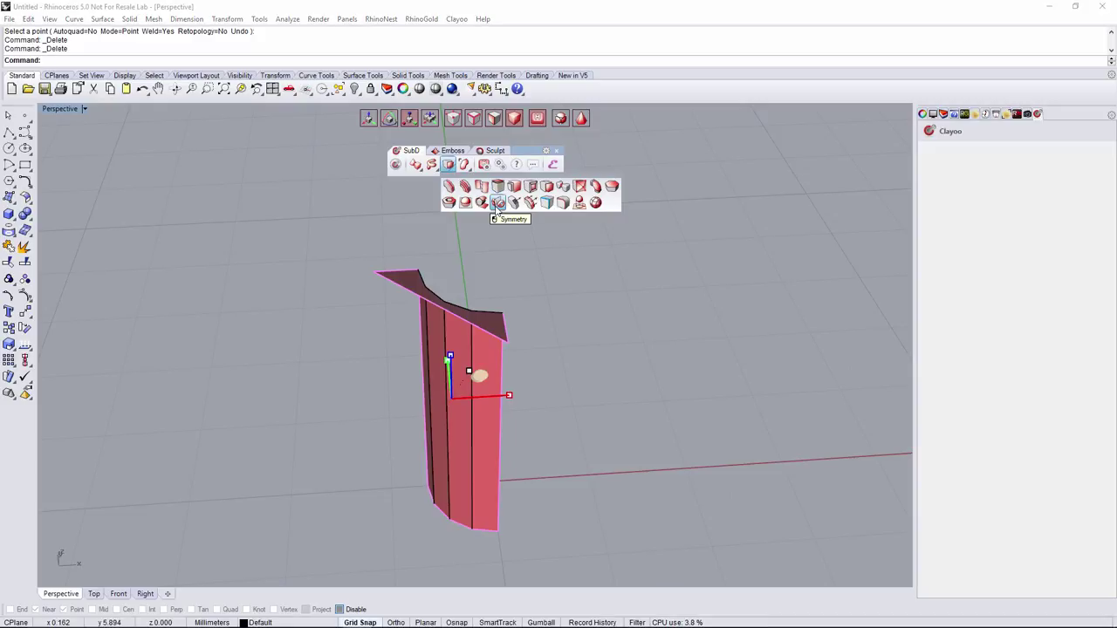
click(495, 207)
right_drag(418, 251, 358, 252)
click(82, 61)
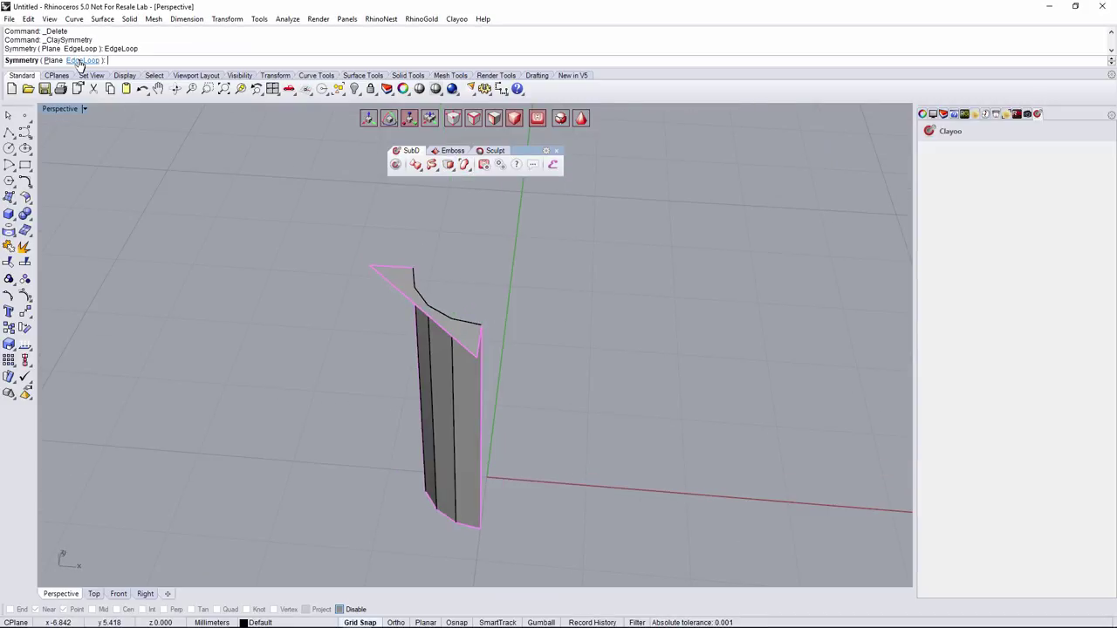
click(483, 411)
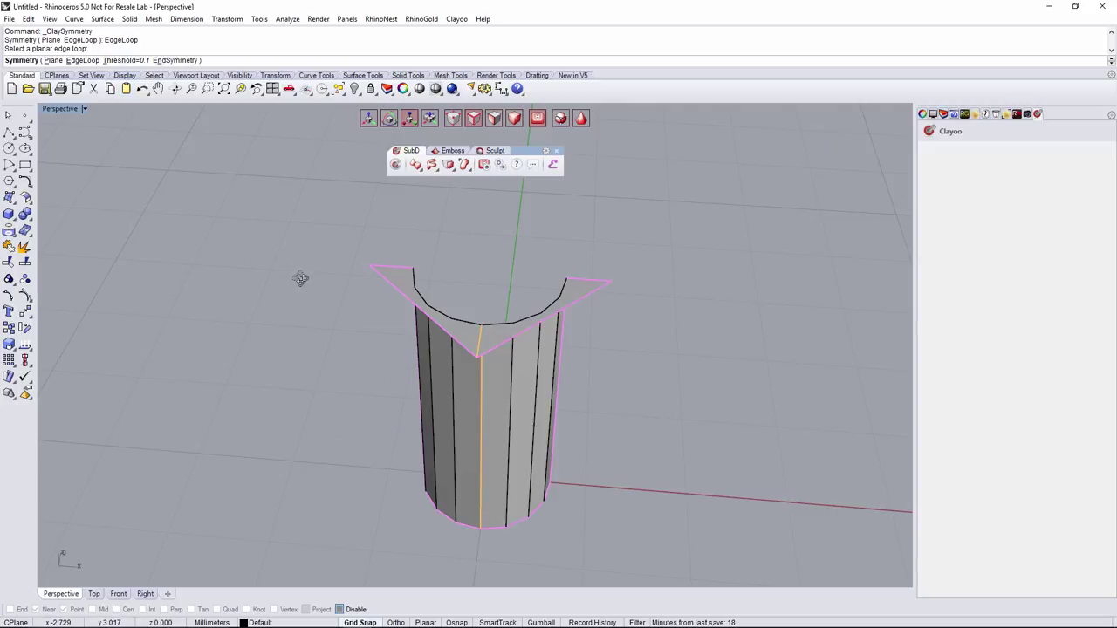
right_drag(301, 278, 360, 284)
key(Return)
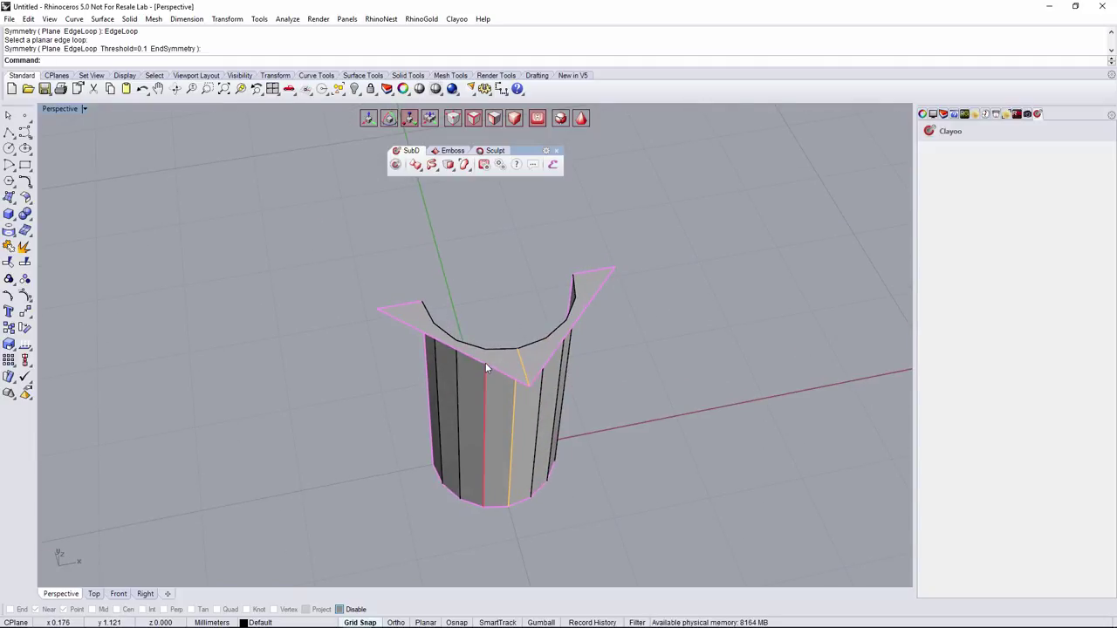
- Apply Symmetry again in EdgeLoop mode with the half column's open vertical edge loops to complete the full column and square flange
right_click(480, 363)
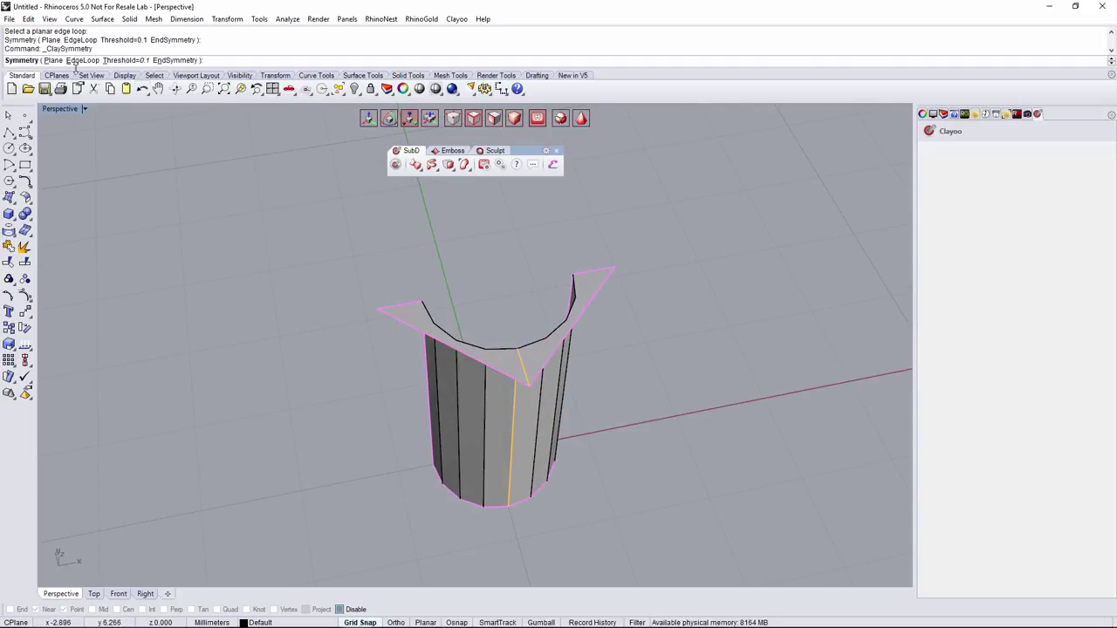
click(79, 60)
right_drag(250, 220, 497, 375)
click(515, 388)
click(455, 368)
right_click(354, 326)
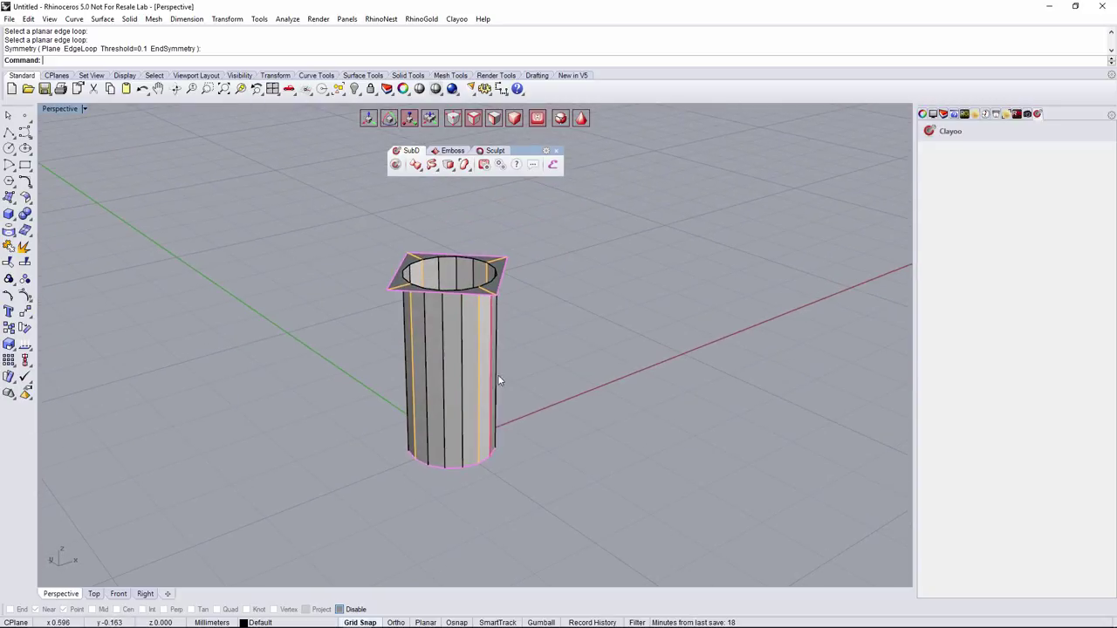
- Select the flange's outer square edge loop and extrude it upward to form a short vertical wall around the column top
scroll(446, 277, up, 3)
right_drag(446, 277, 431, 326)
click(428, 345)
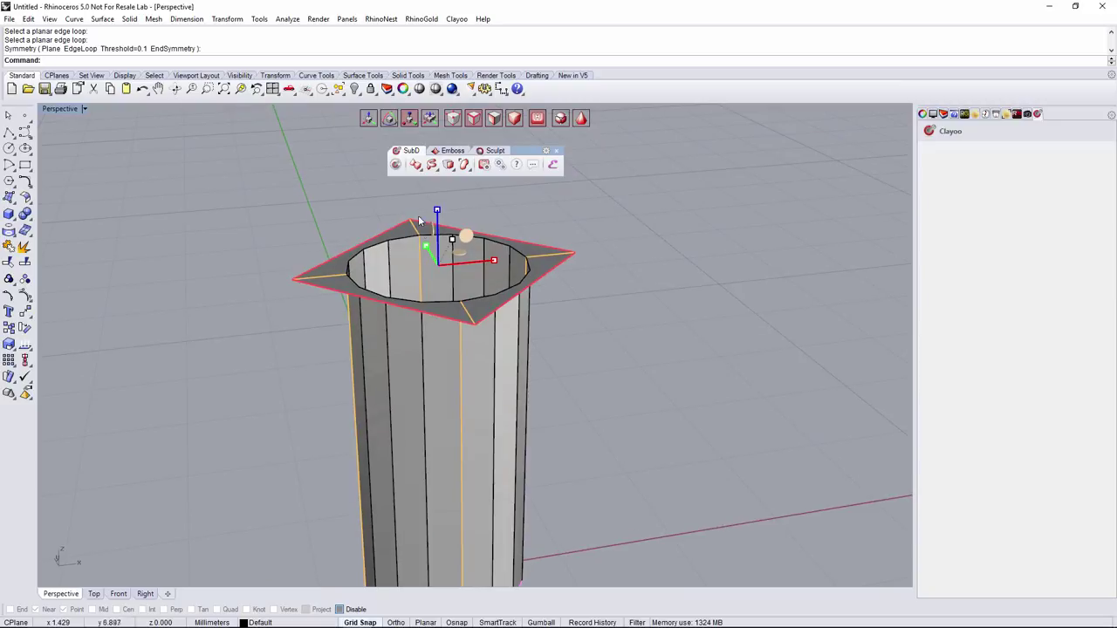
click(367, 121)
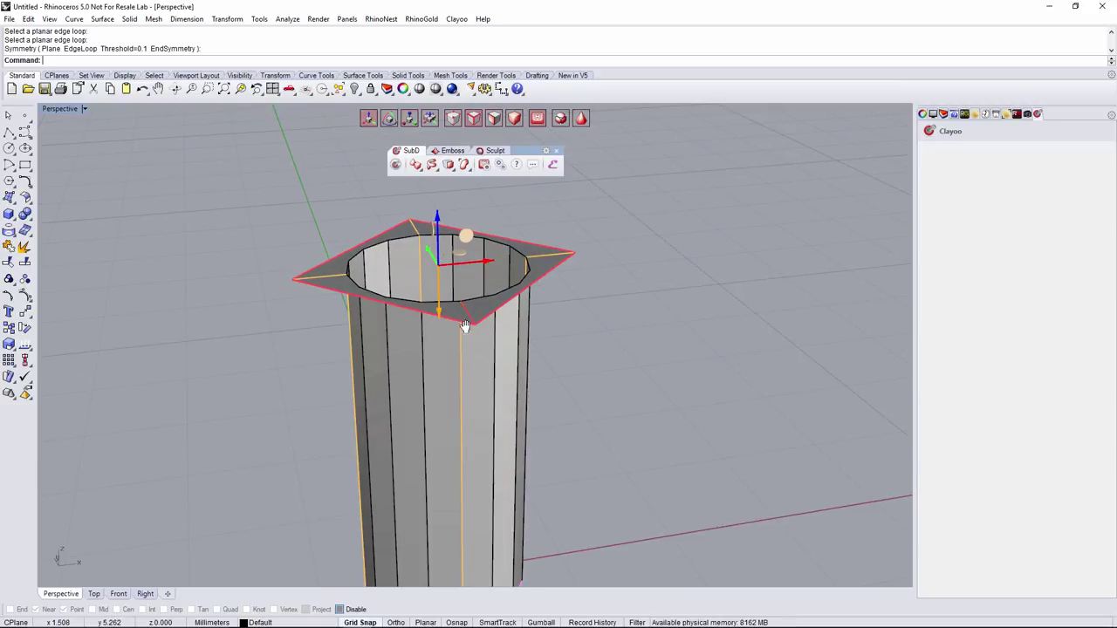
right_drag(466, 326, 453, 301)
drag(449, 291, 453, 257)
click(592, 266)
scroll(548, 328, down, 8)
right_drag(548, 328, 526, 359)
scroll(540, 356, up, 4)
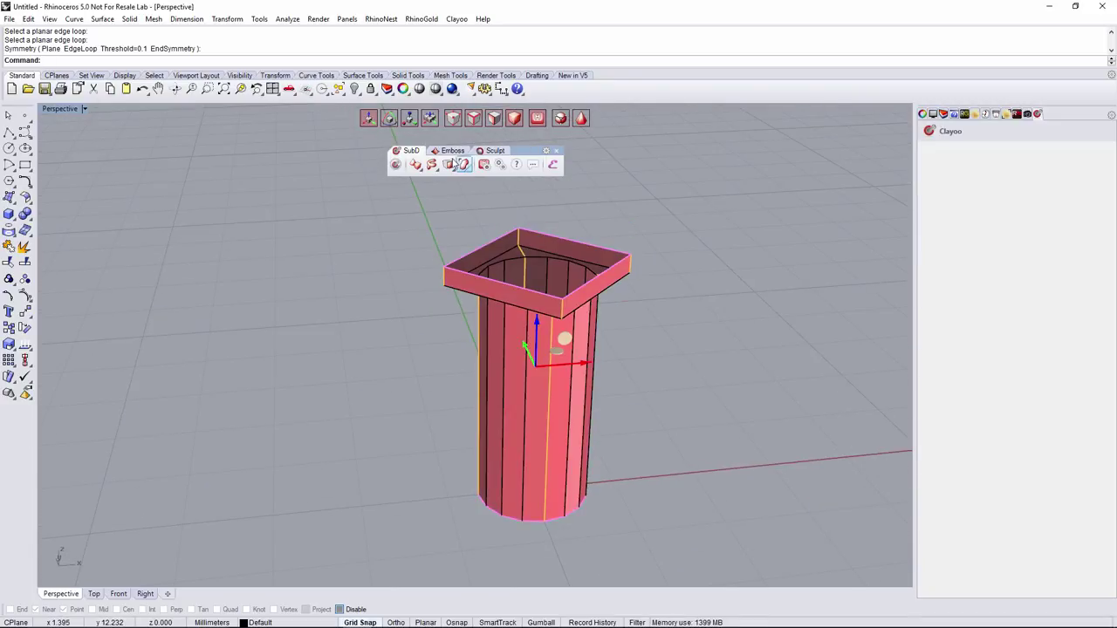
- End the symmetry on the column using the EndSymmetry option
click(450, 166)
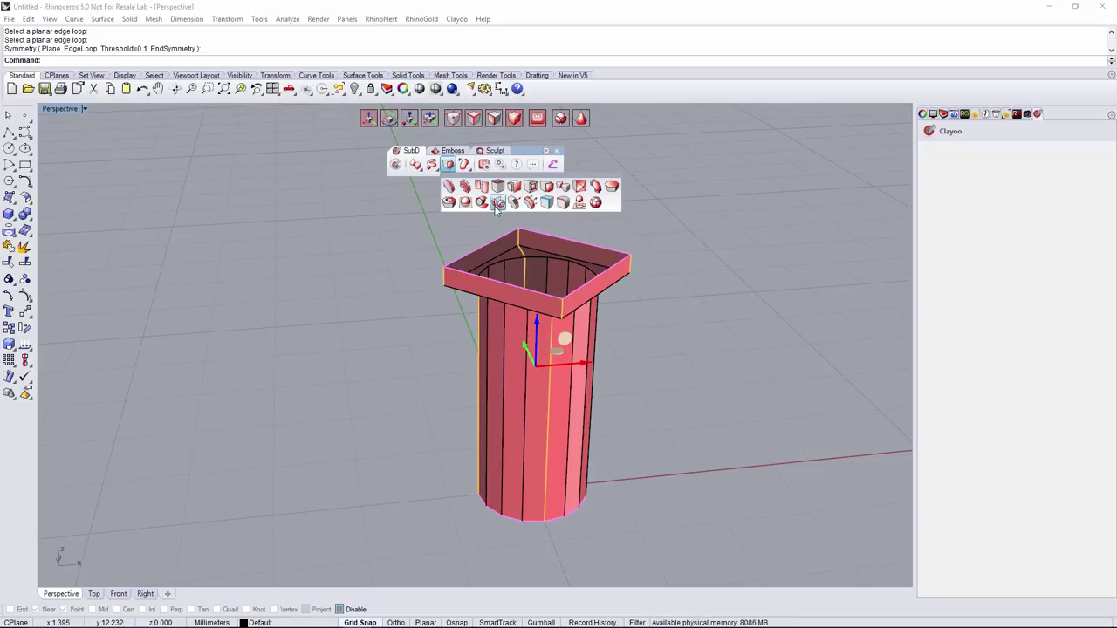
click(498, 203)
click(184, 63)
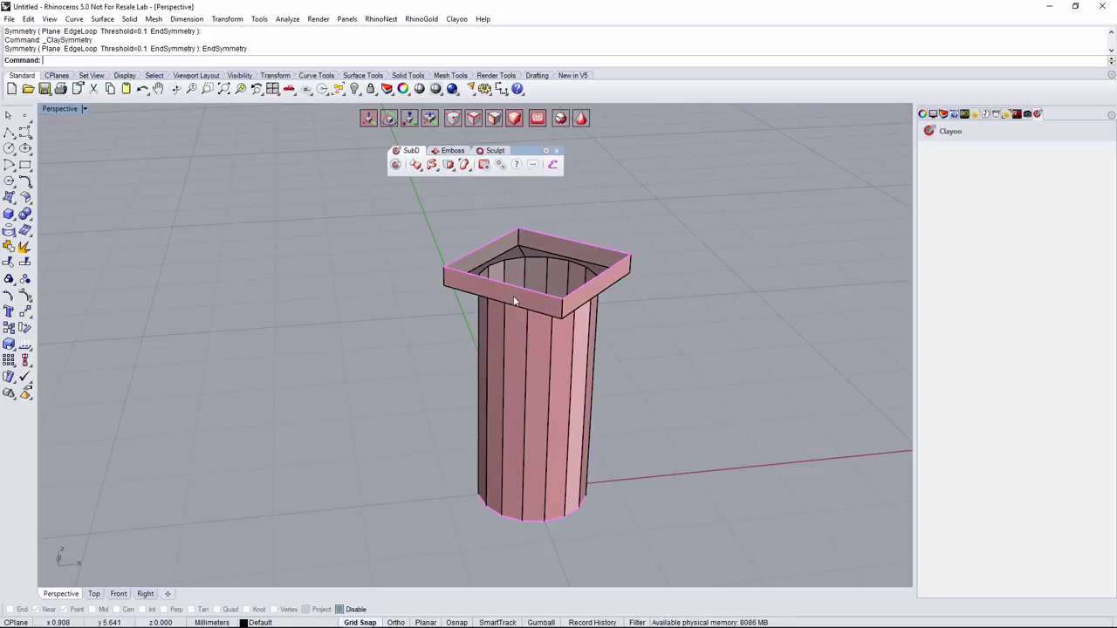
- Close the square opening by appending a face between two opposite upper edges of the wall
right_drag(516, 301, 529, 311)
click(475, 118)
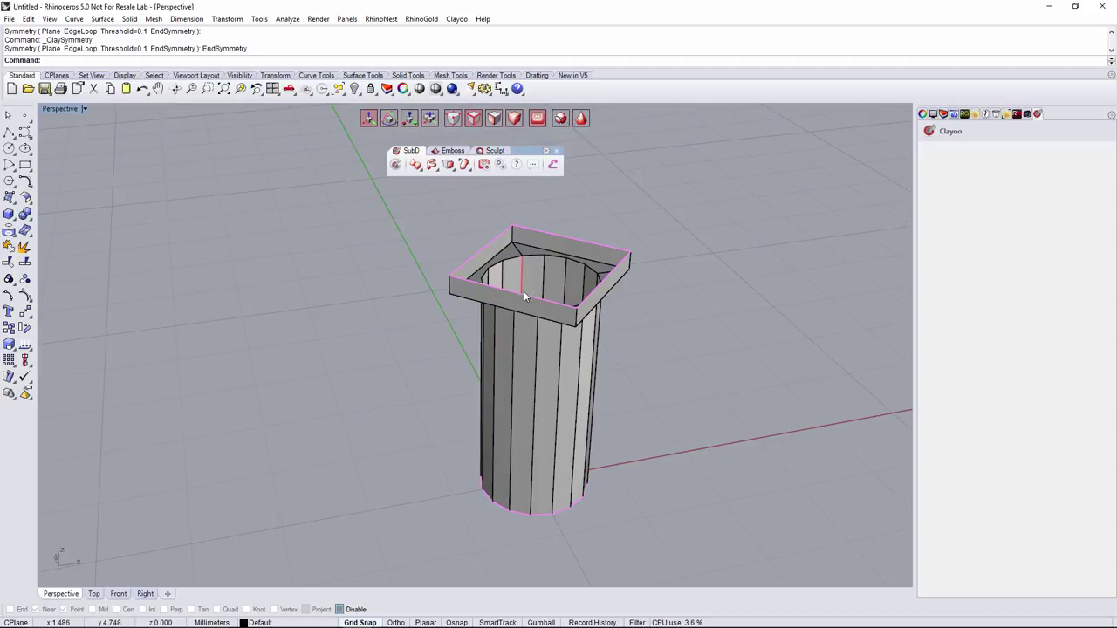
right_drag(566, 265, 464, 204)
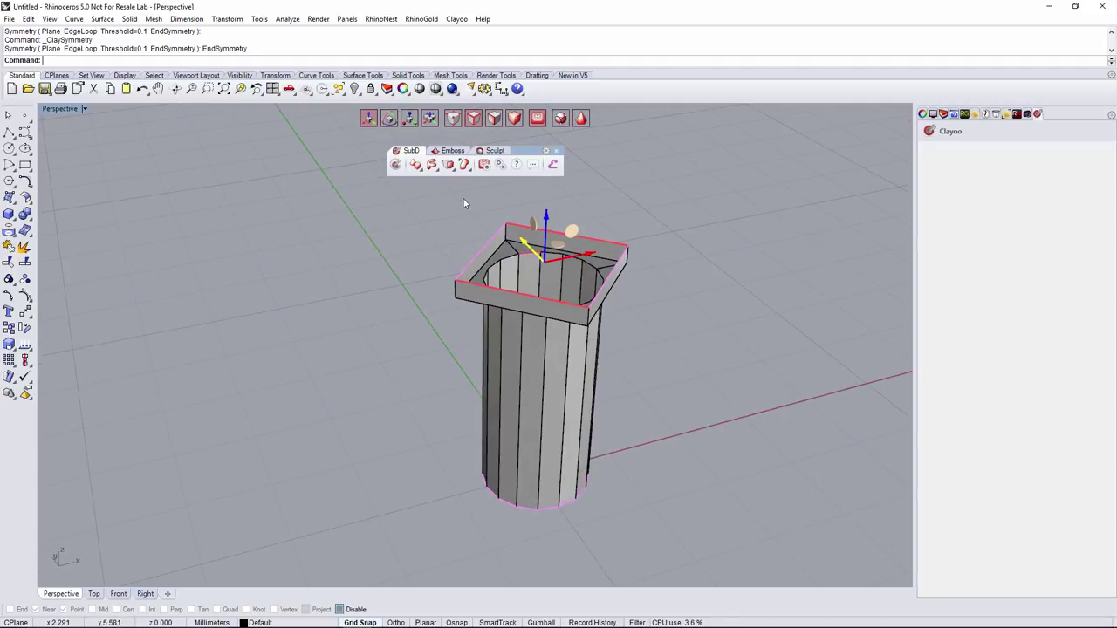
click(432, 166)
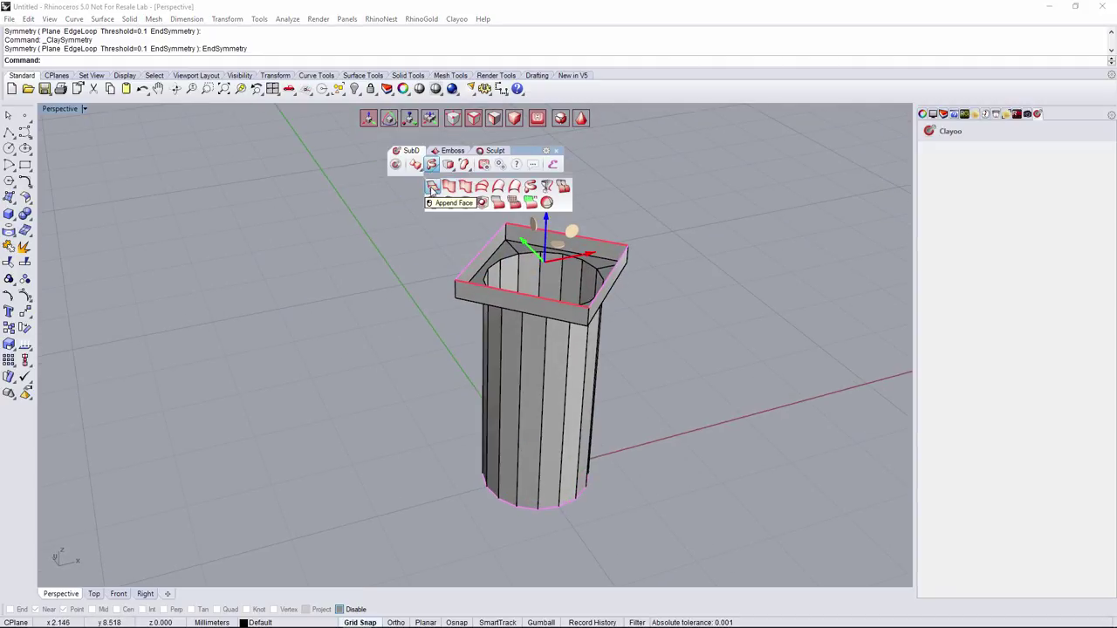
click(432, 187)
- Extrude the capital's top face slightly upward to add a thin band around its upper edge
right_drag(670, 355, 576, 336)
scroll(529, 293, up, 3)
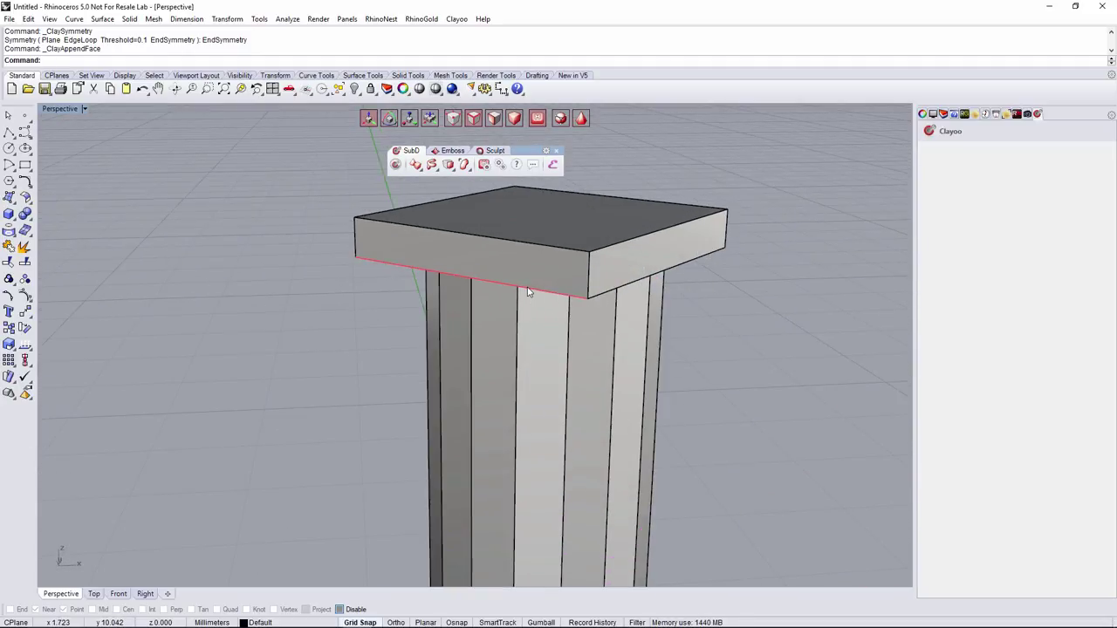
click(515, 213)
shift+right_drag(522, 252, 506, 338)
alt+drag(530, 264, 530, 254)
click(632, 225)
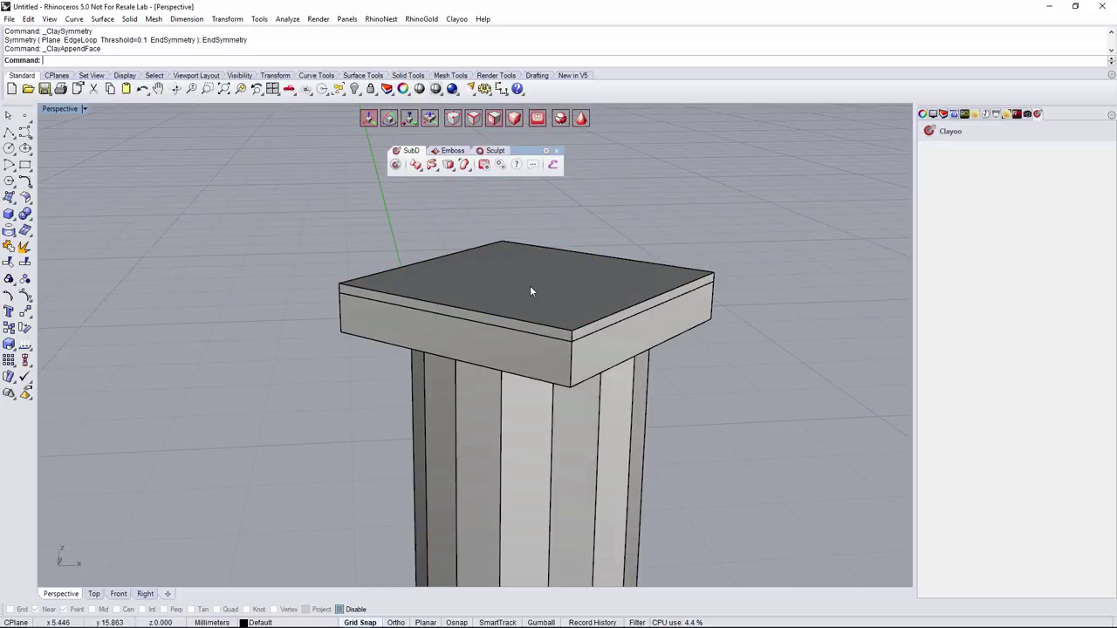
- Divide the capital's side faces with an edge loop close to their lower edge to create a thin bottom band
right_drag(530, 292, 524, 254)
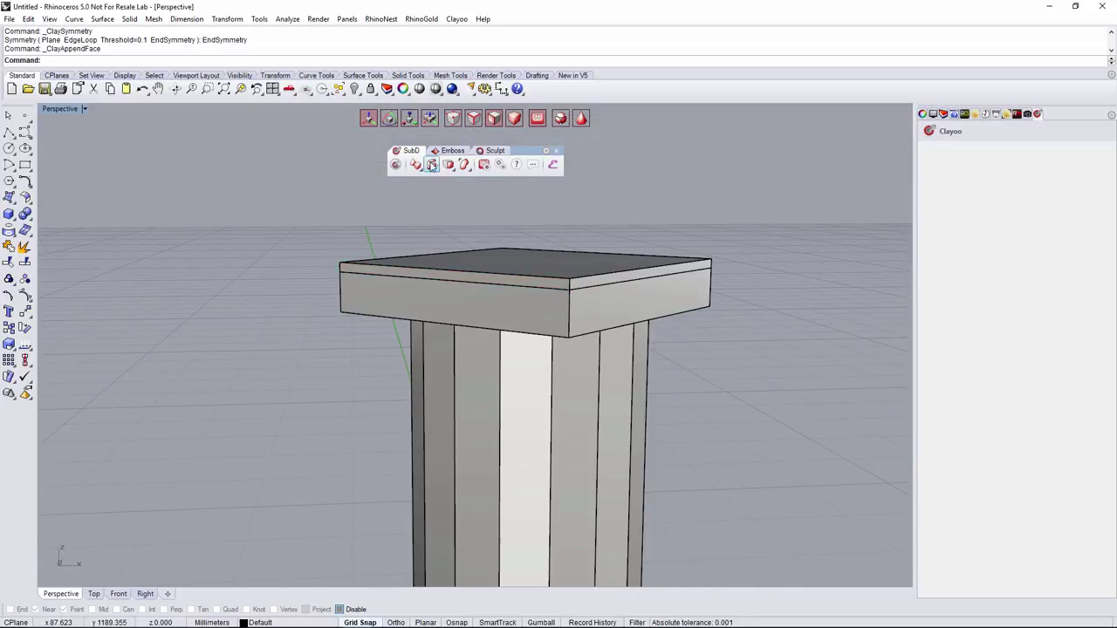
click(447, 166)
click(448, 186)
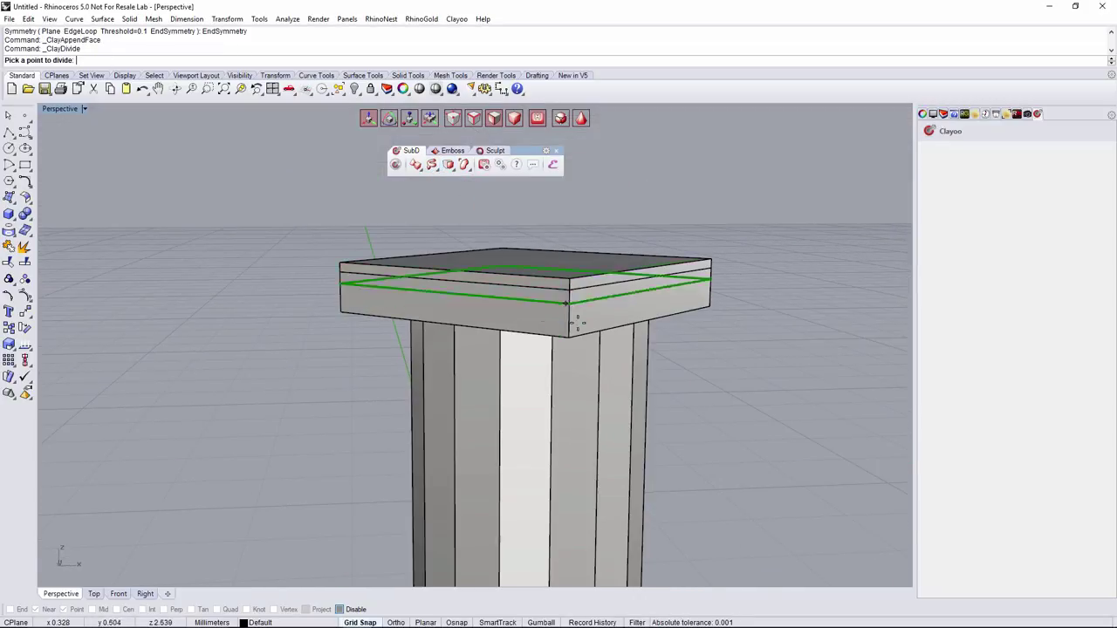
scroll(572, 323, up, 3)
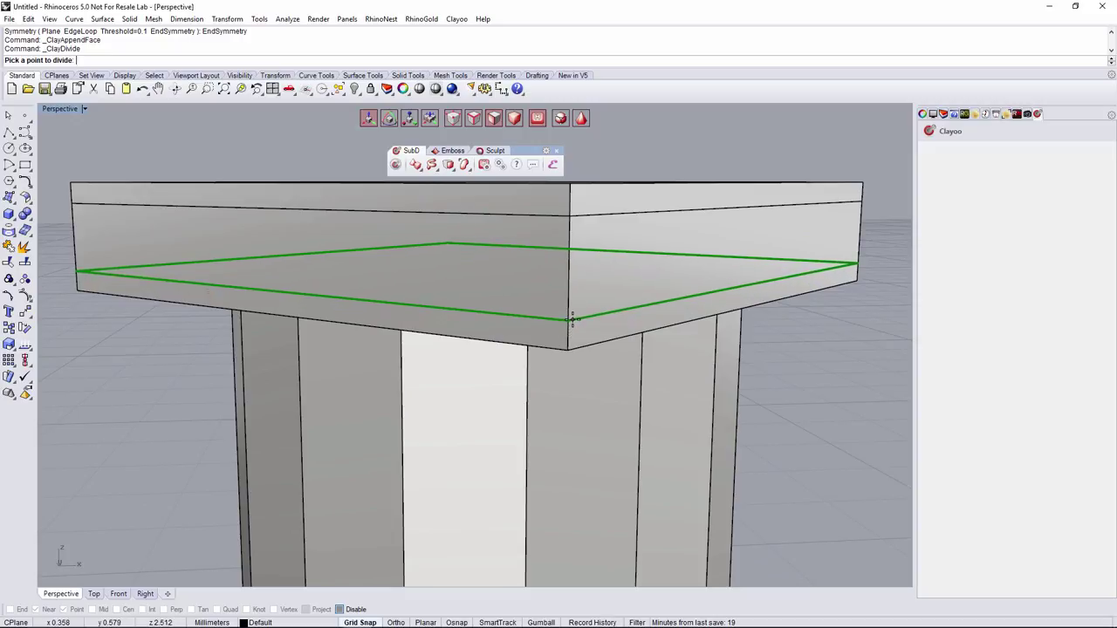
click(573, 323)
scroll(568, 327, down, 5)
scroll(553, 336, up, 3)
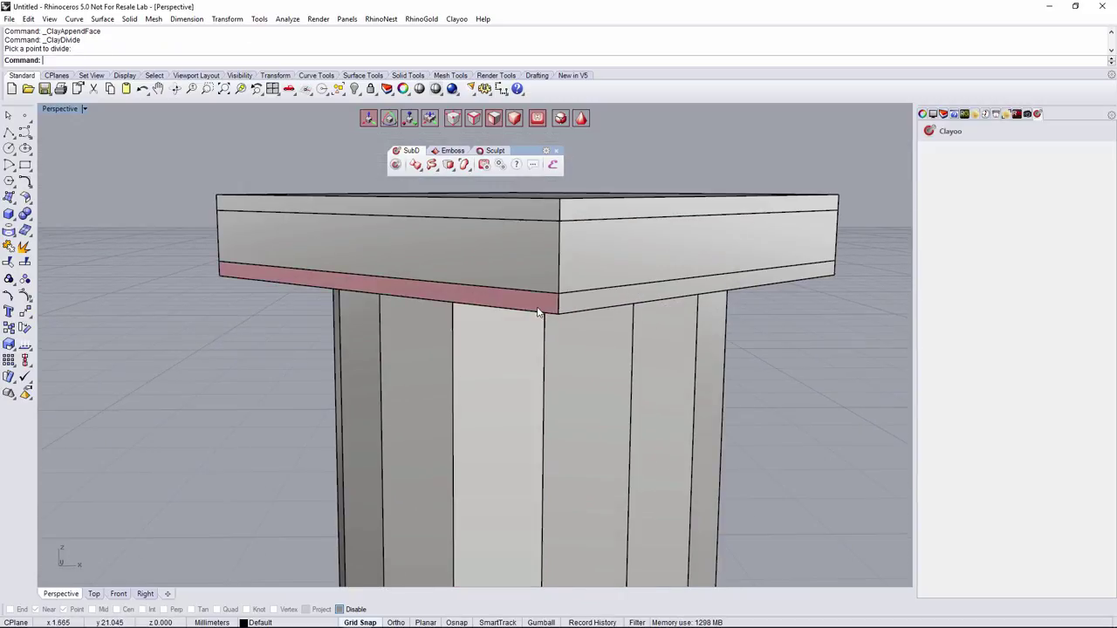
- Select the capital's lower band faces and extrude them outward along LocalNormals by about 0.06 mm with one segment
click(384, 286)
shift+click(698, 285)
right_drag(577, 326, 631, 319)
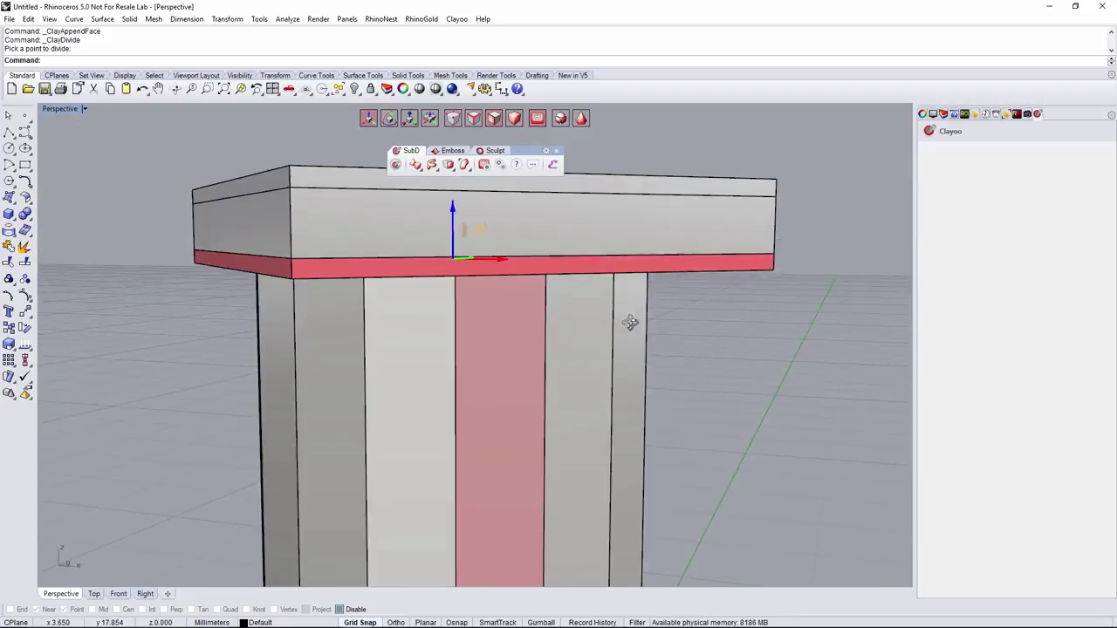
scroll(623, 319, down, 3)
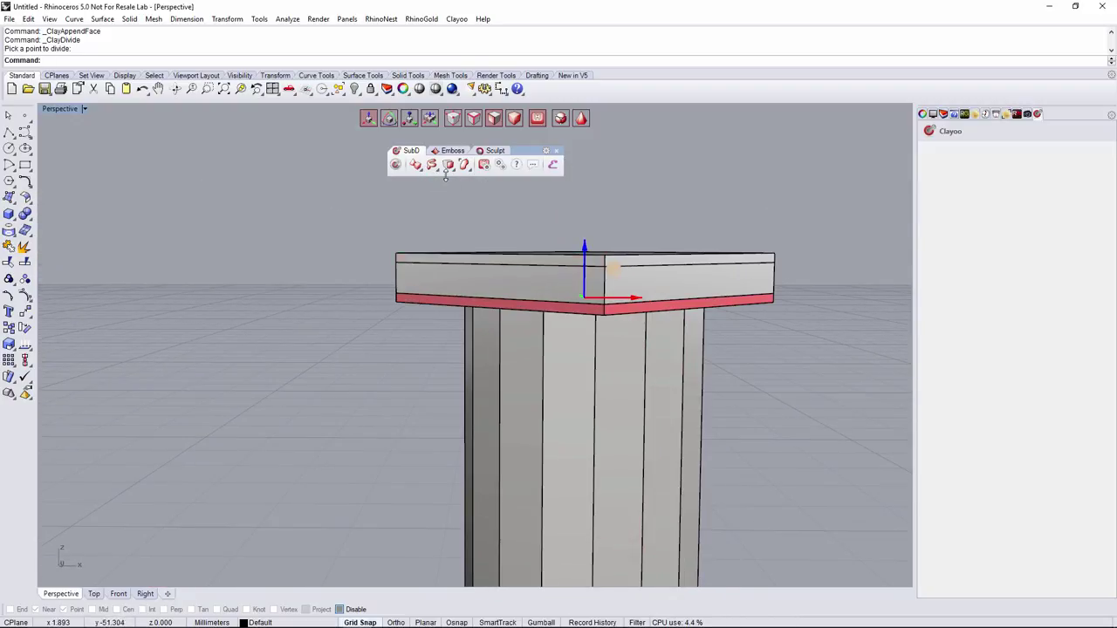
click(447, 166)
click(550, 189)
right_drag(559, 239, 434, 377)
drag(388, 417, 428, 406)
right_click(331, 401)
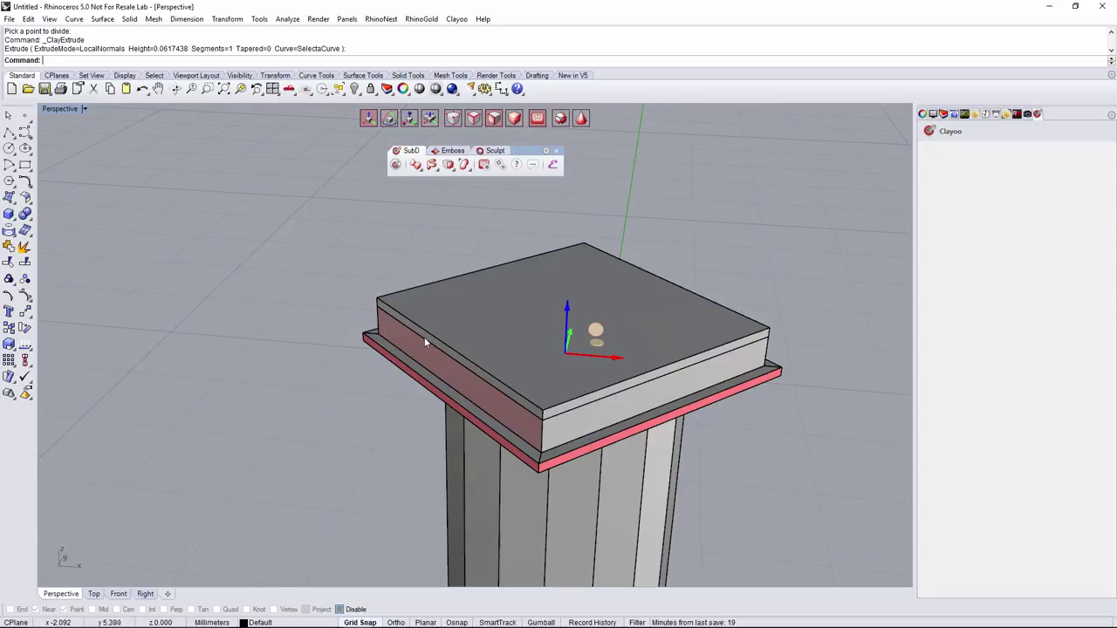
- Select the capital's upper band faces and extrude them outward along LocalNormals by the same height of about 0.06 mm
click(424, 336)
shift+click(556, 412)
shift+double_click(557, 414)
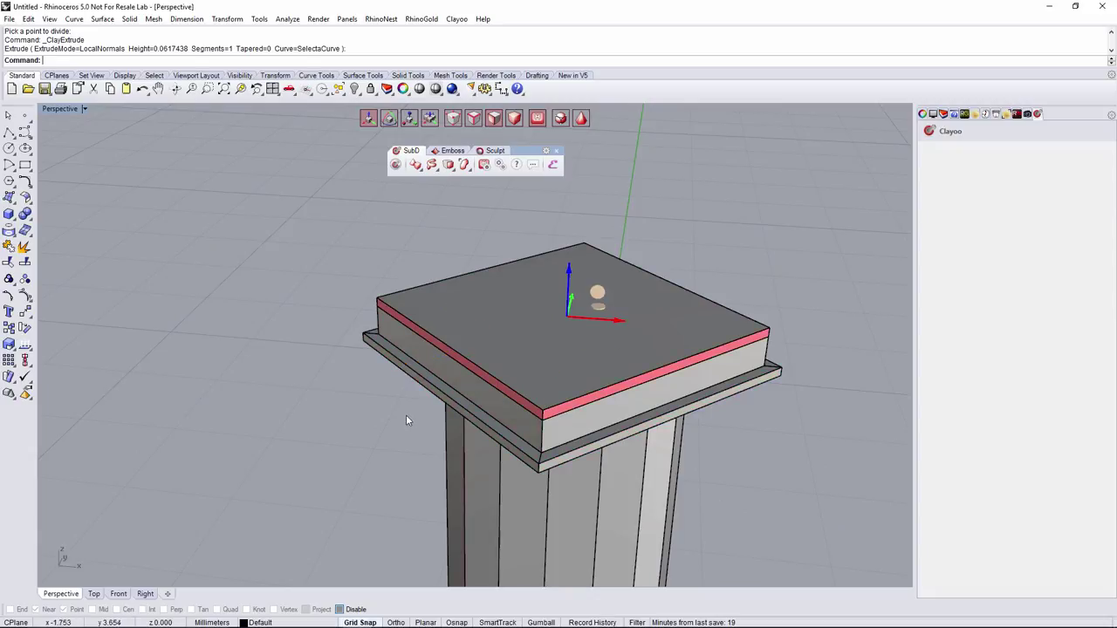
right_click(406, 414)
right_click(326, 394)
right_drag(443, 382, 453, 374)
- Extrude the capital's top square face slightly upward to form a small raised step
click(487, 305)
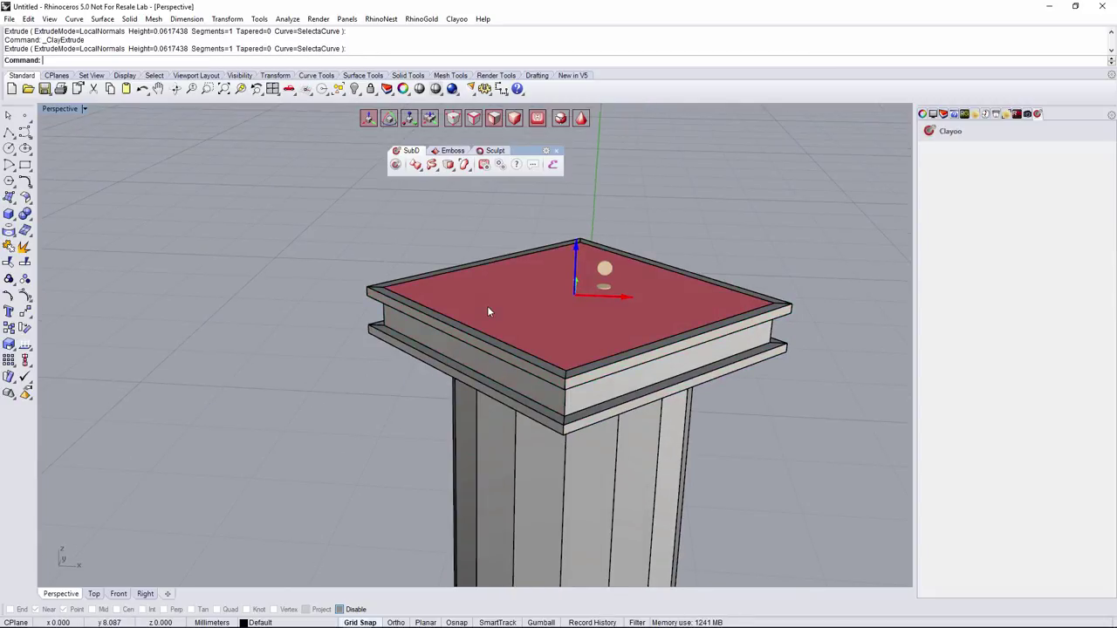
right_drag(620, 272, 553, 306)
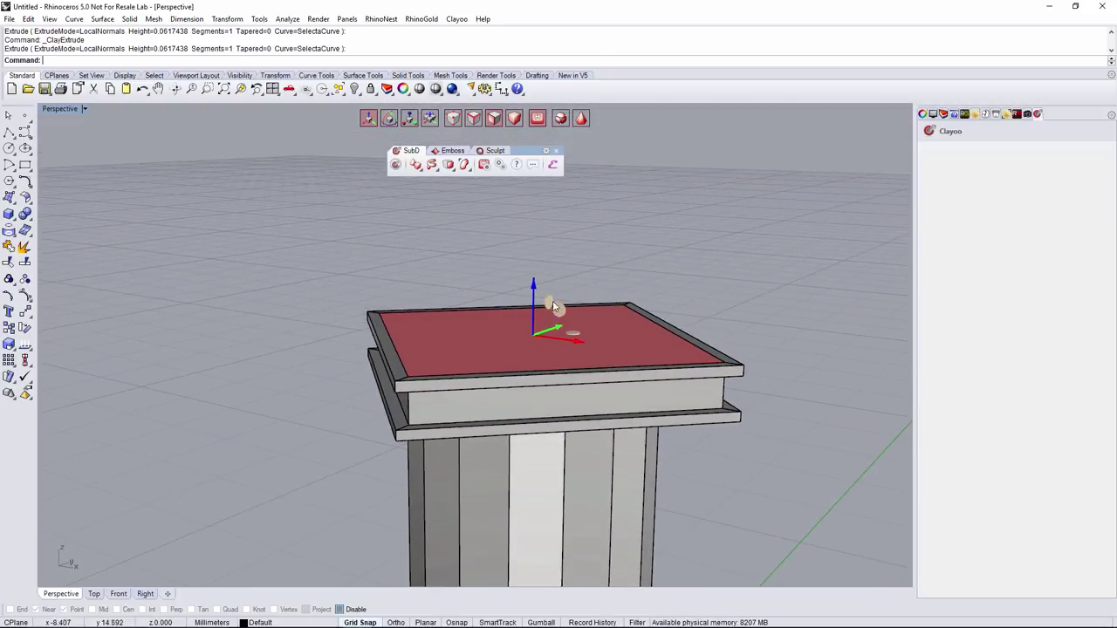
drag(536, 290, 538, 277)
right_drag(640, 268, 611, 467)
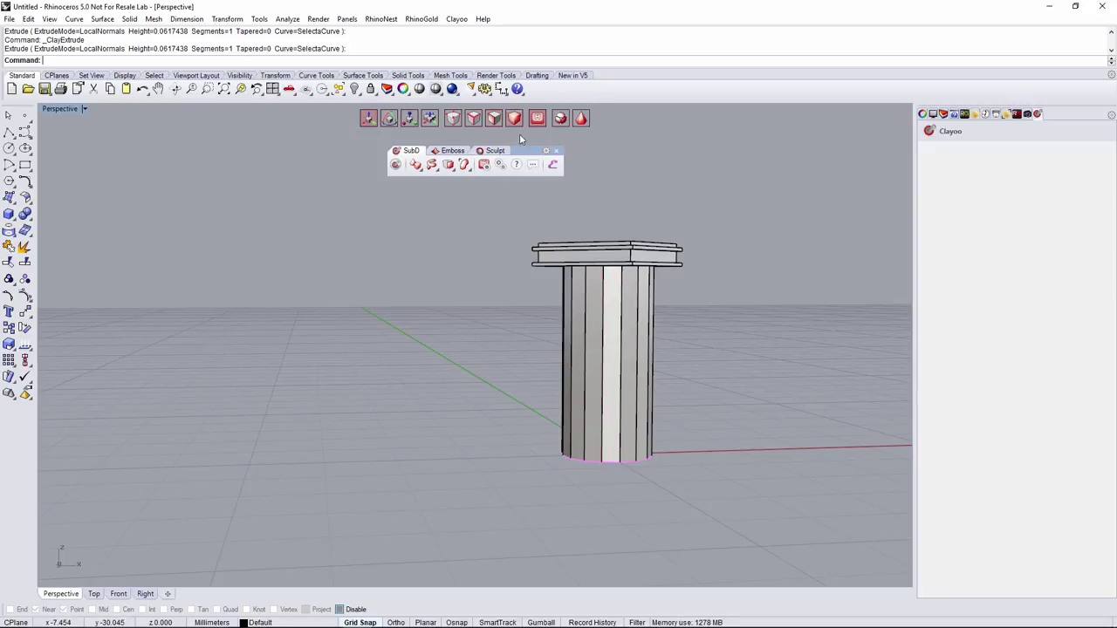
- Mirror the column downward with Symmetry in EdgeLoop mode, using the circular bottom edge loop as the mirror plane
click(621, 346)
click(449, 165)
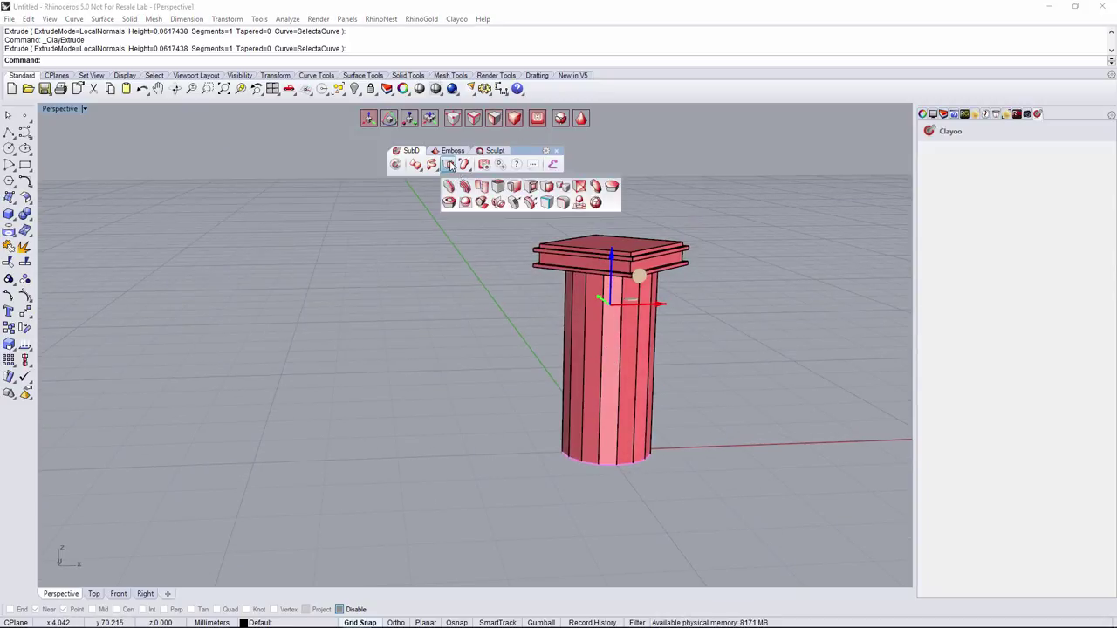
click(498, 202)
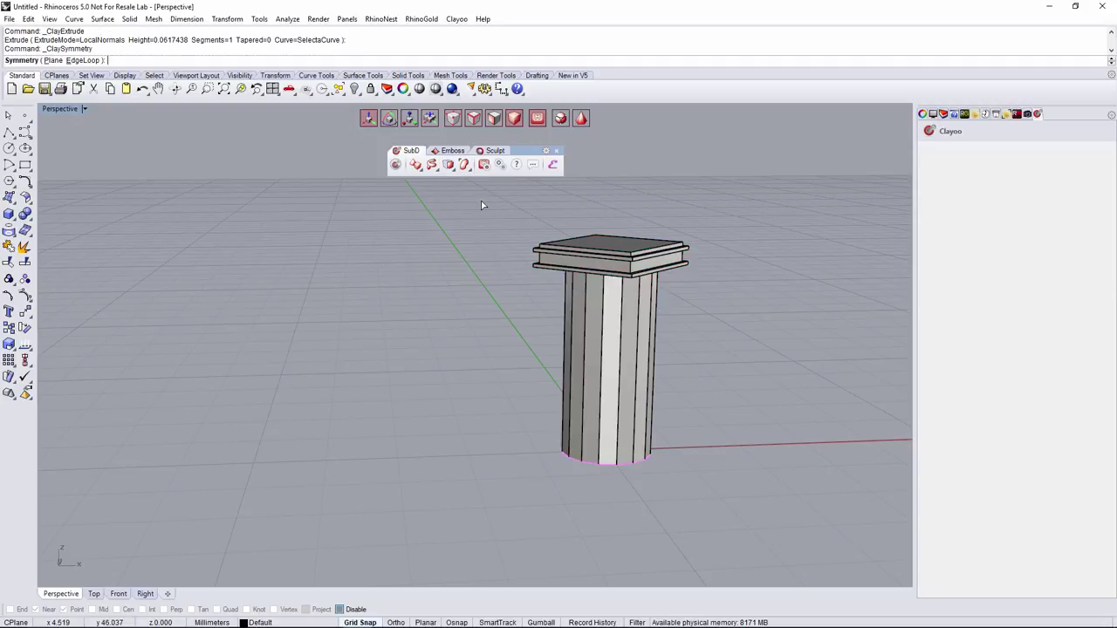
click(74, 61)
click(587, 465)
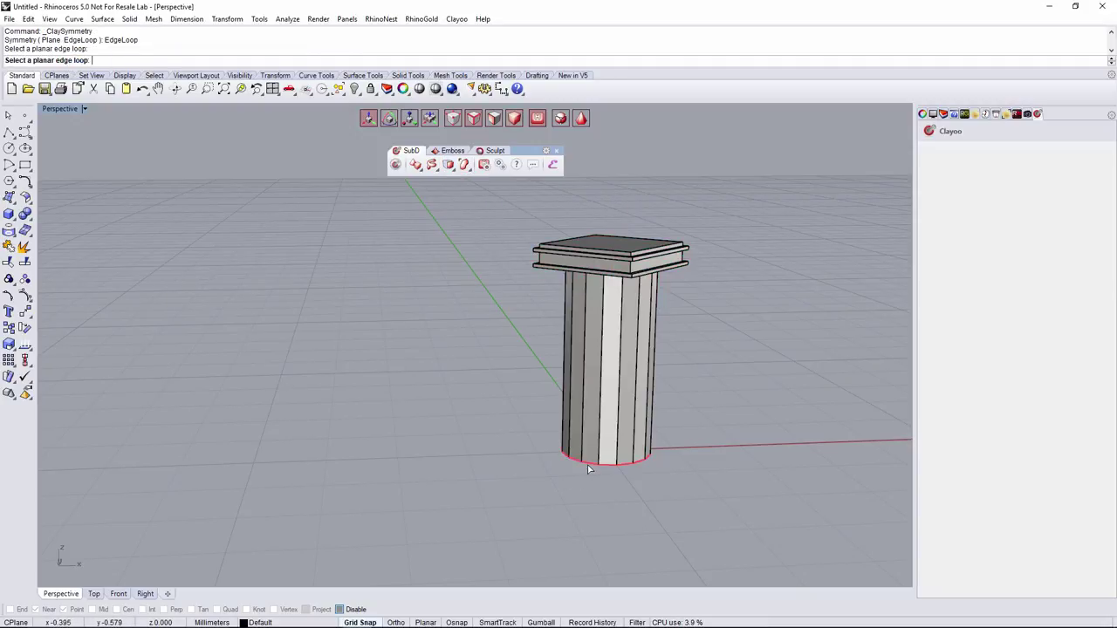
right_click(587, 466)
scroll(588, 465, down, 7)
right_drag(613, 476, 646, 425)
scroll(593, 486, up, 6)
key(Return)
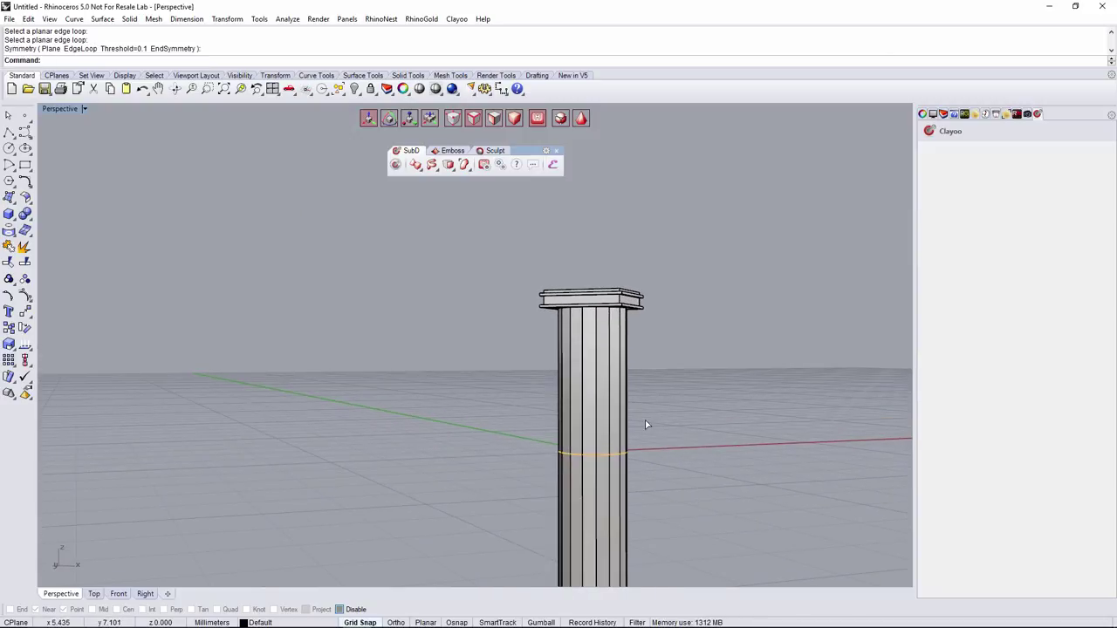
- Divide the column shaft just below the capital with two closely spaced horizontal edge loops
scroll(597, 370, up, 2)
scroll(554, 305, up, 5)
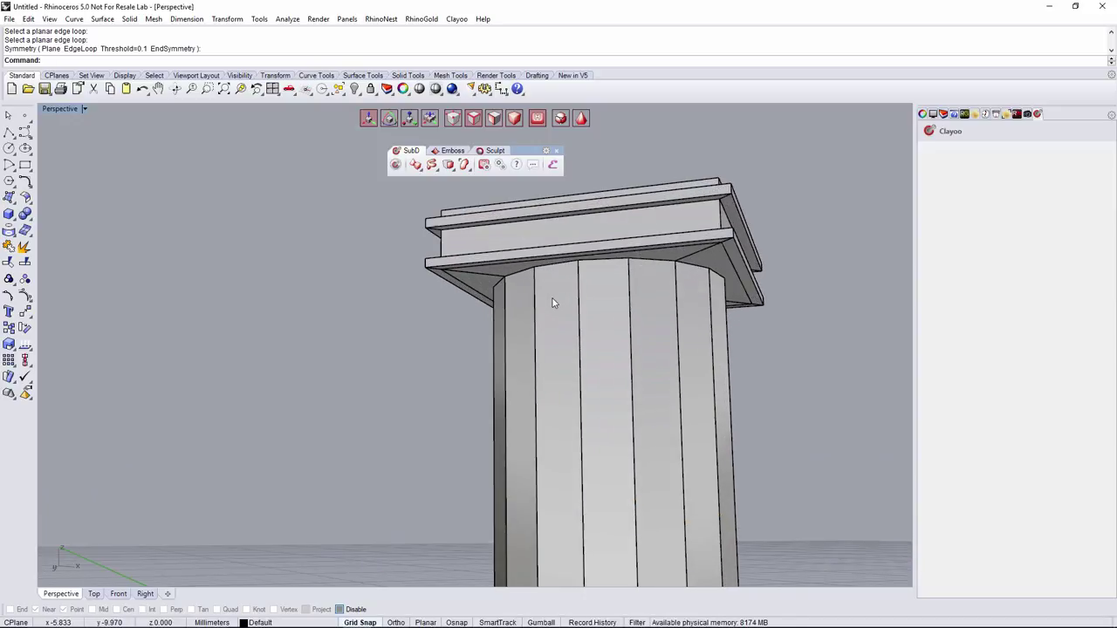
click(452, 170)
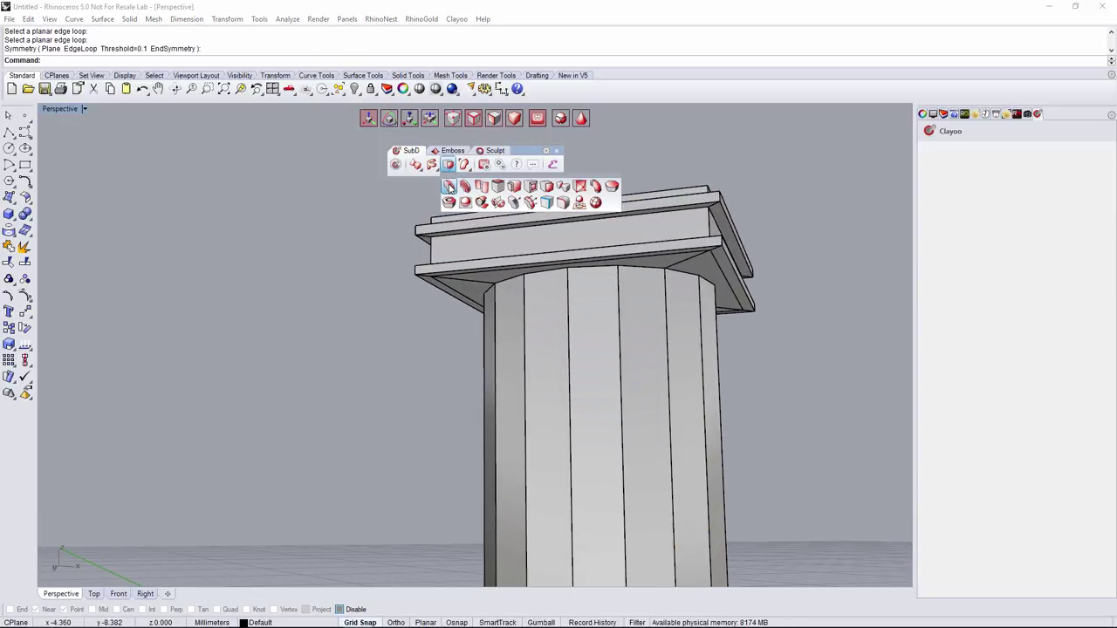
click(449, 186)
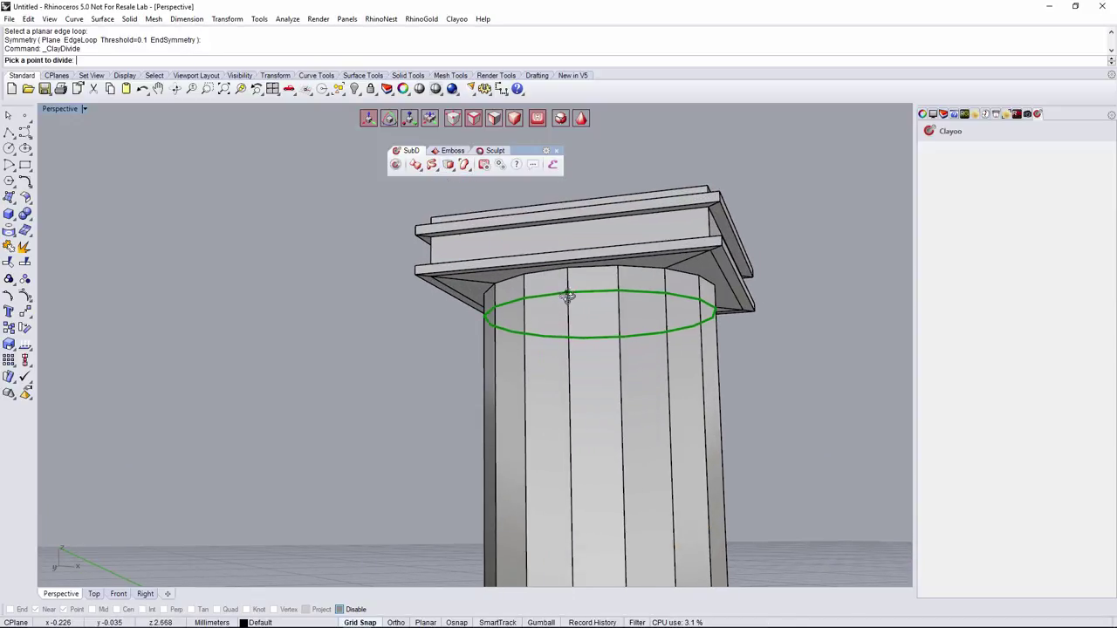
right_drag(568, 294, 567, 309)
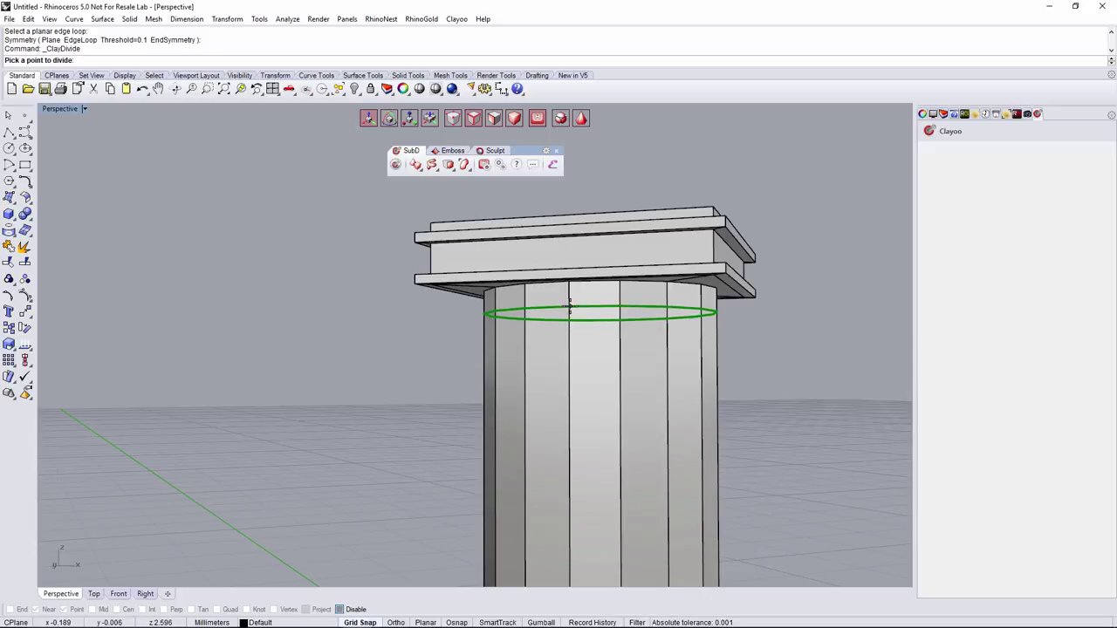
click(569, 306)
right_click(580, 318)
click(585, 325)
- Add a second pair of narrow horizontal divisions around the shaft, a little below the first pair
scroll(585, 341, down, 2)
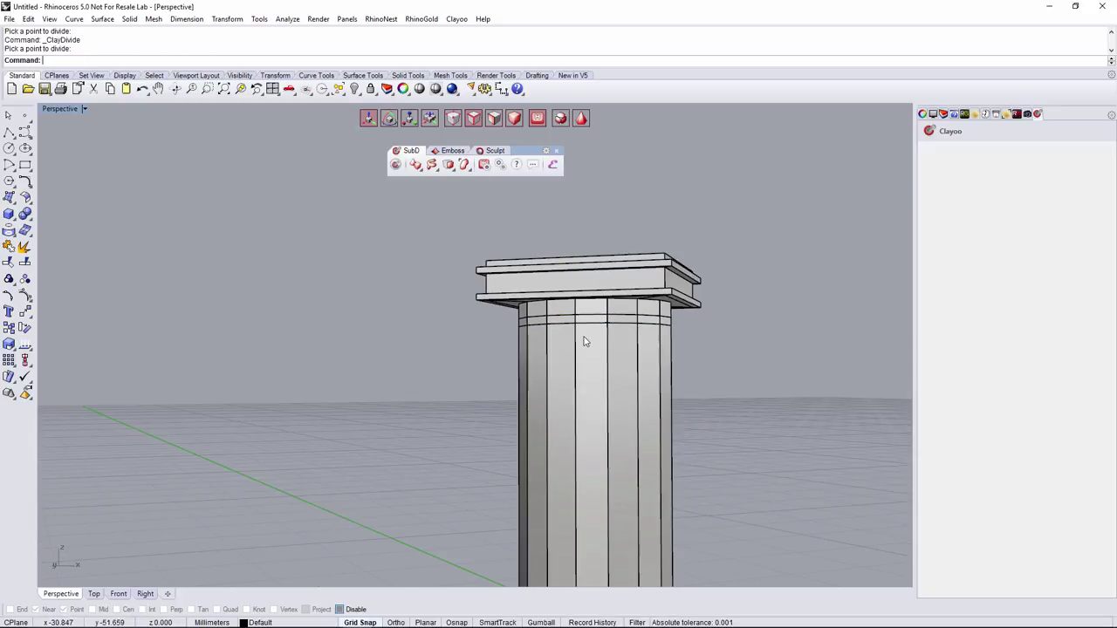
right_click(584, 341)
click(582, 341)
right_click(576, 348)
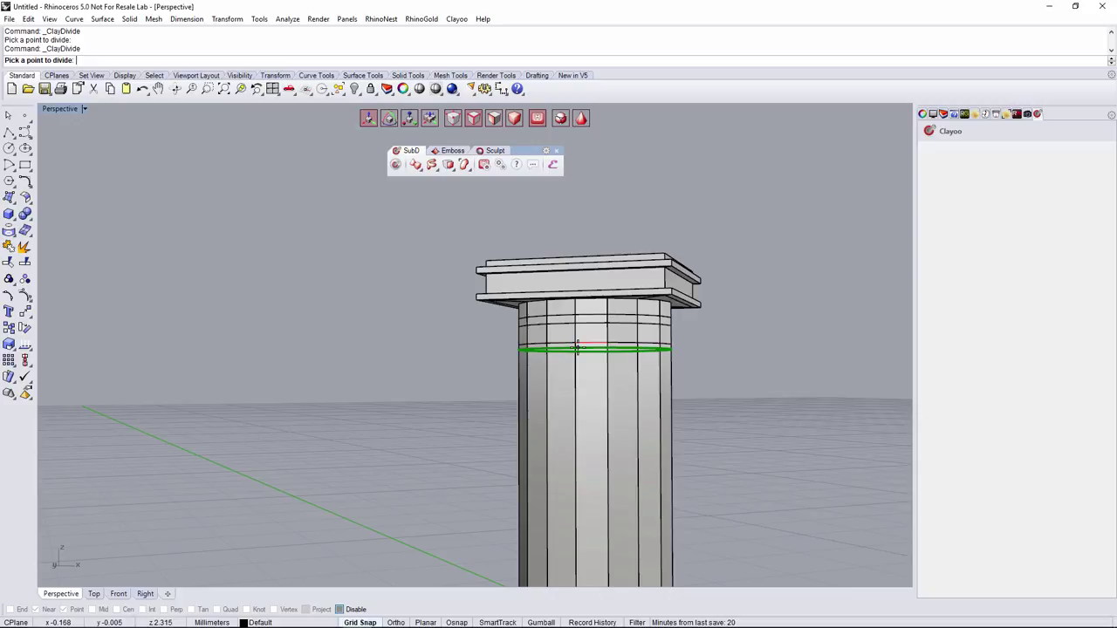
click(577, 347)
- Move the uppermost new edge loop slightly upward toward the capital to widen the upper band
scroll(680, 366, up, 3)
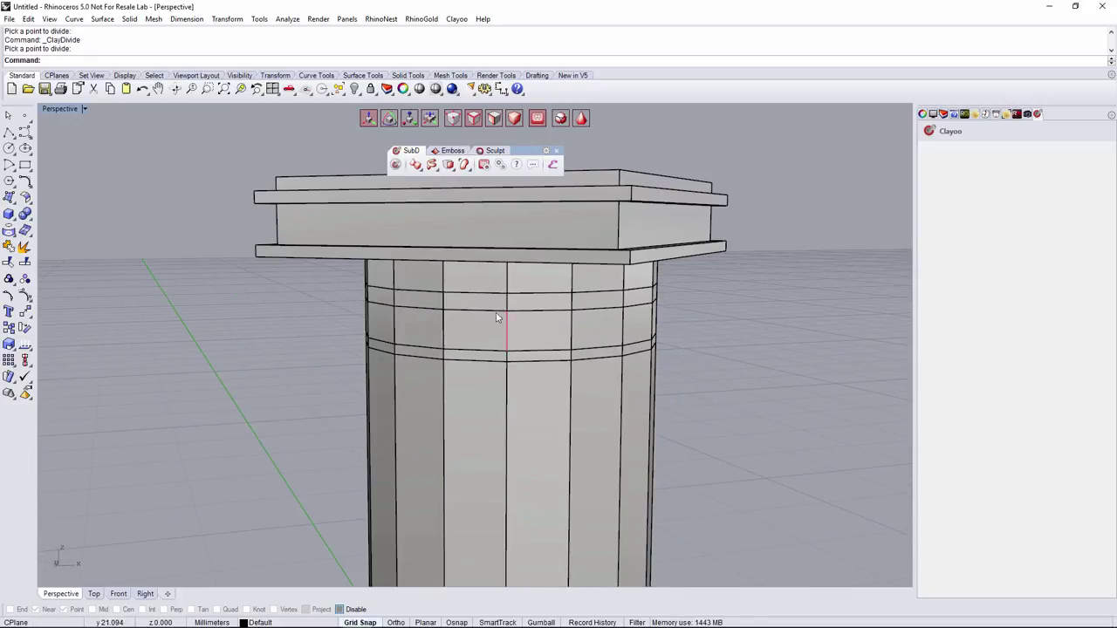
click(497, 290)
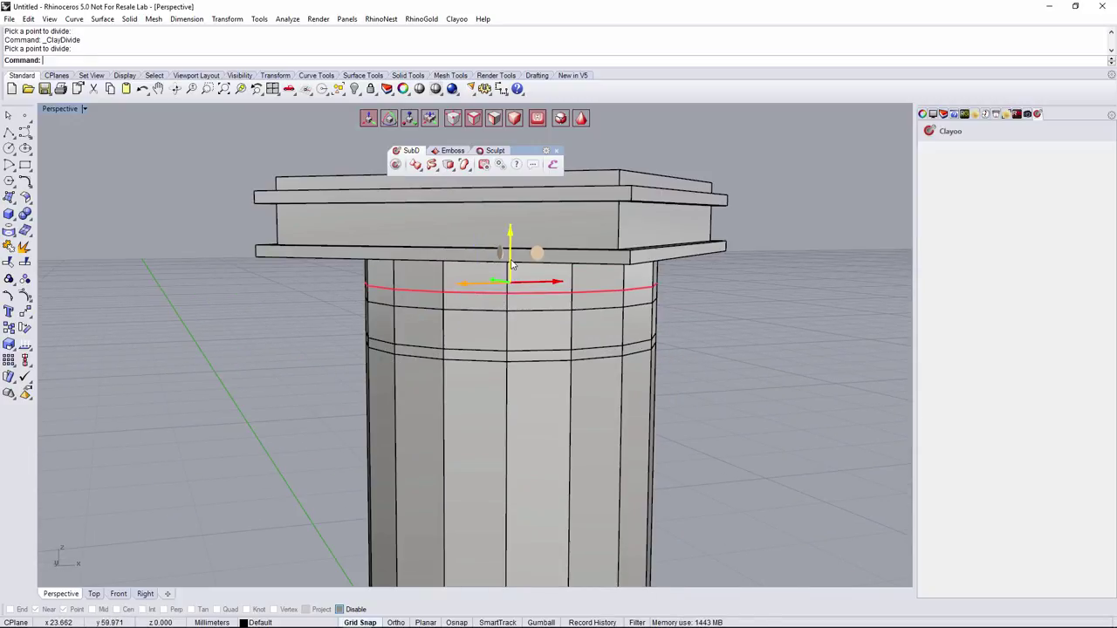
key(Escape)
- Select the upper band's ring of faces and extrude it outward along LocalNormals by about 0.10 mm with one segment
click(494, 122)
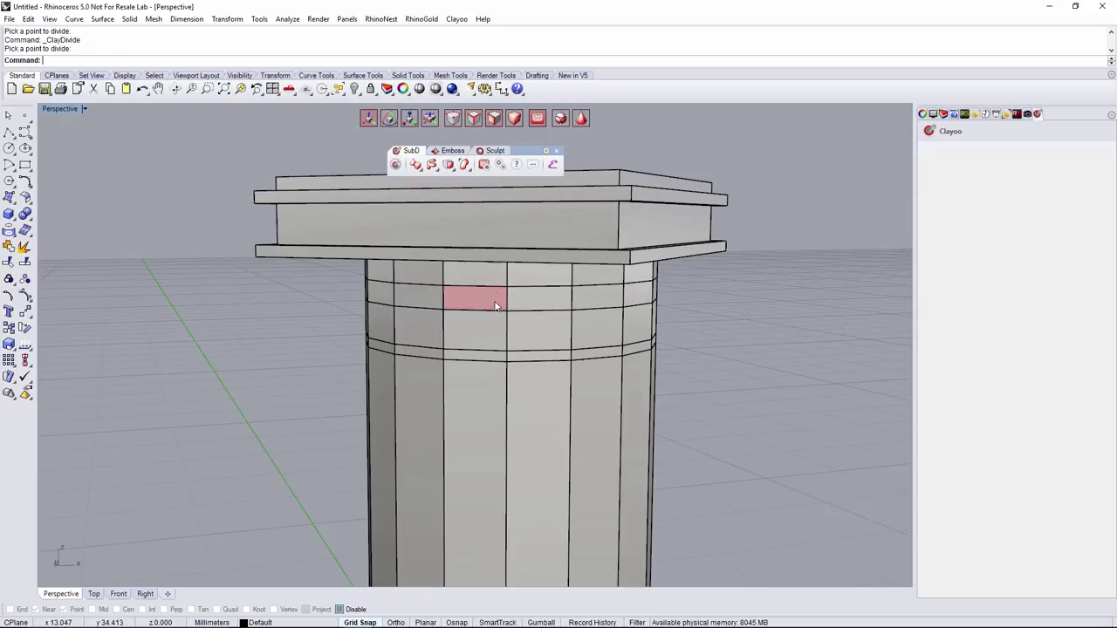
click(492, 305)
shift+double_click(544, 306)
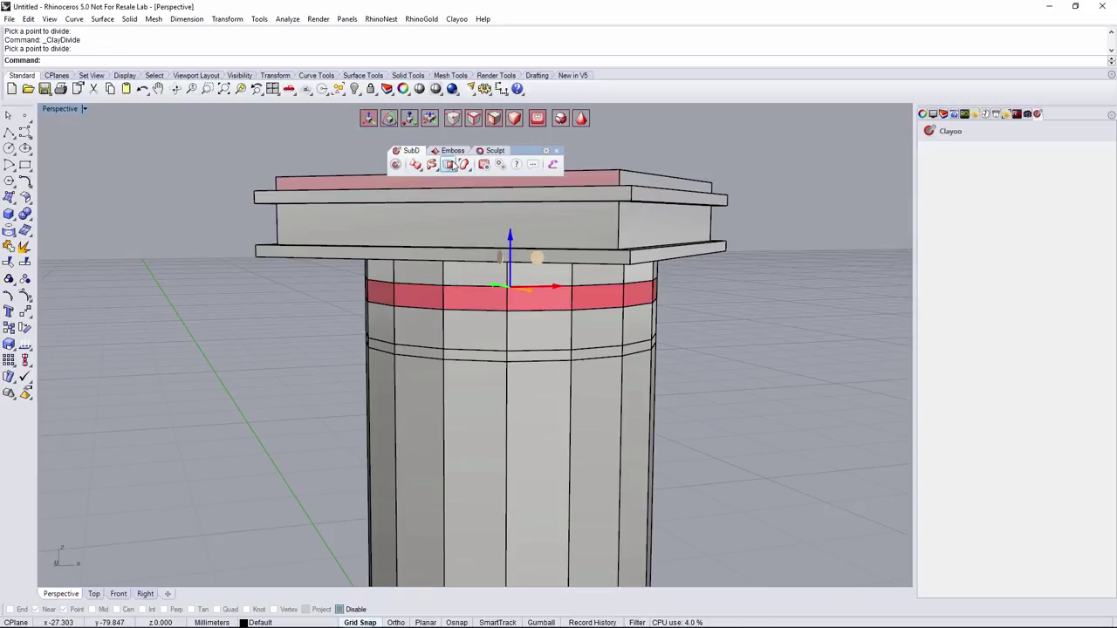
click(448, 164)
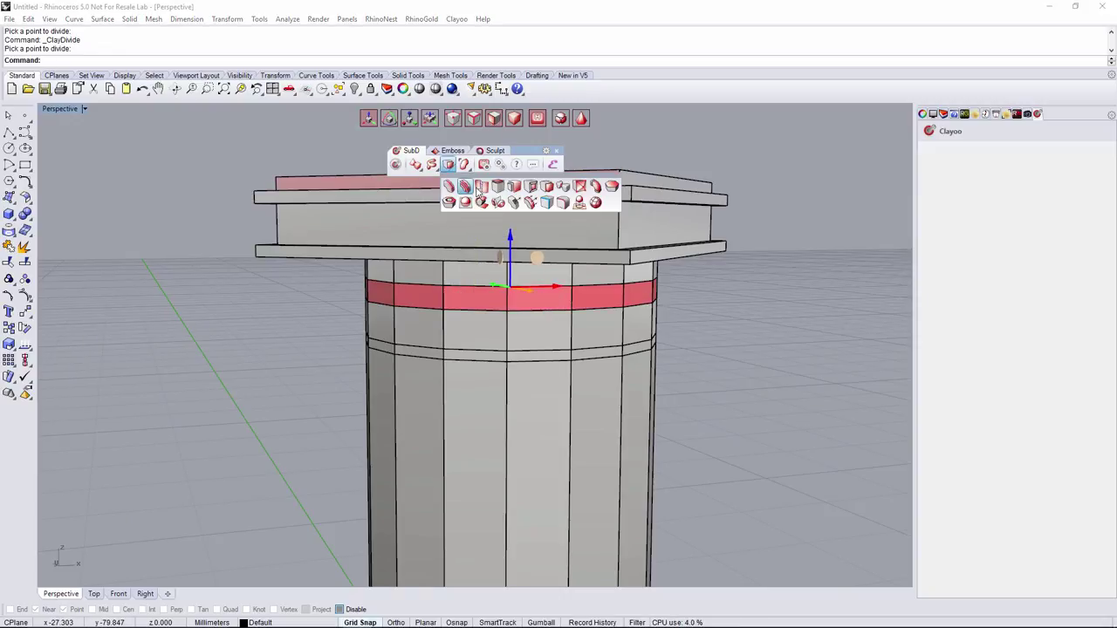
click(546, 186)
right_drag(551, 222, 506, 301)
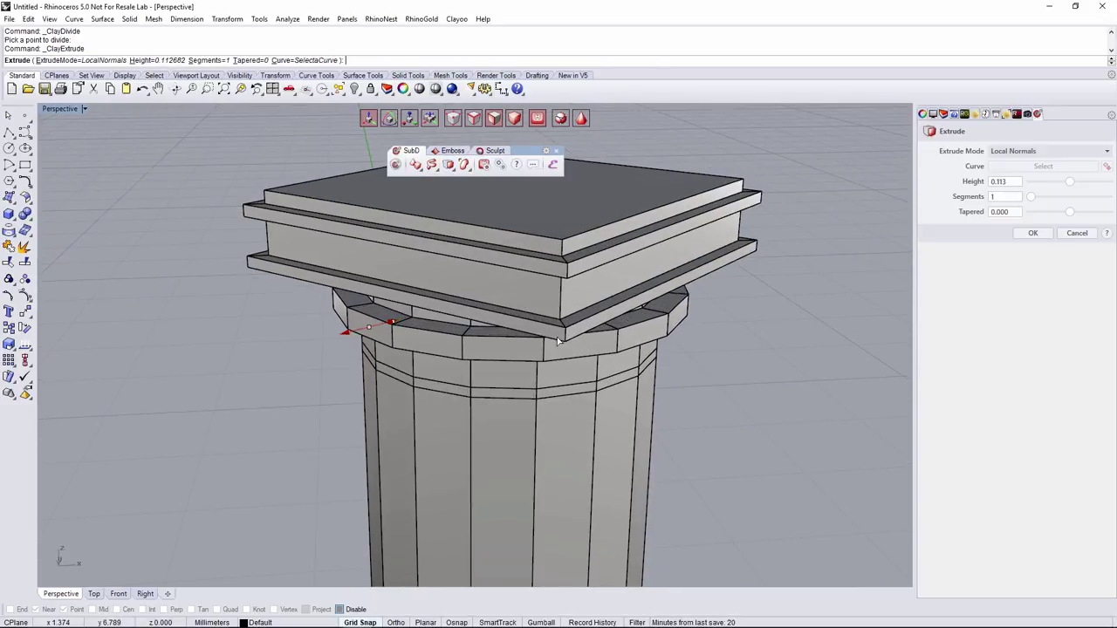
right_drag(559, 340, 478, 339)
drag(293, 299, 302, 301)
right_drag(320, 325, 829, 401)
right_click(829, 400)
- Select the lower narrow band's ring of faces and extrude it inward along LocalNormals by about -0.058 mm with one segment
click(526, 382)
double_click(486, 384)
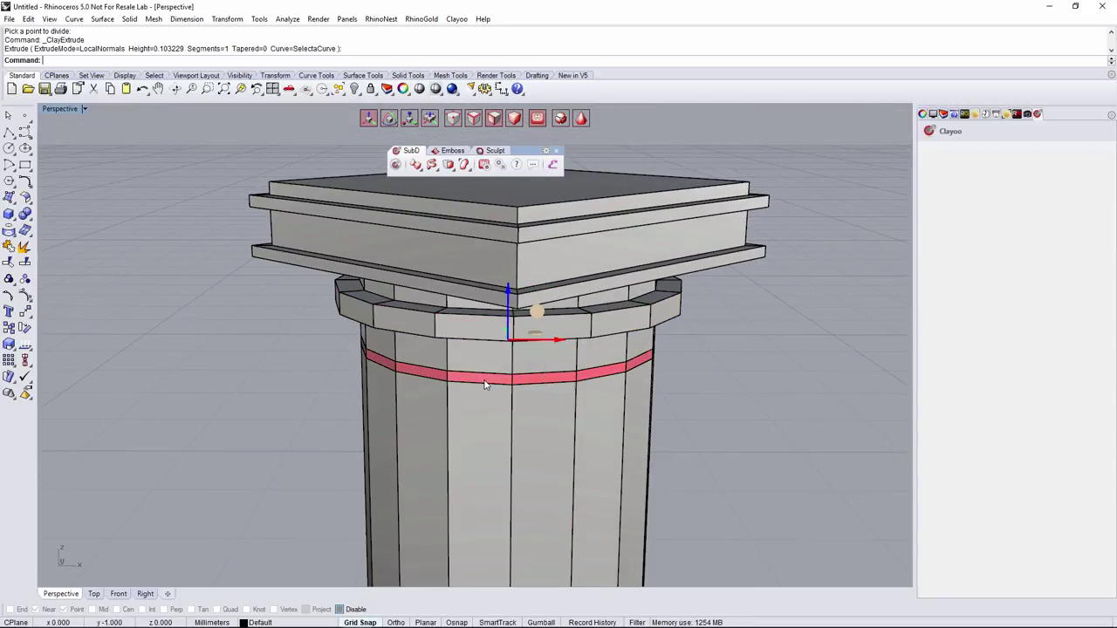
right_click(554, 382)
drag(341, 373, 385, 367)
scroll(535, 392, down, 6)
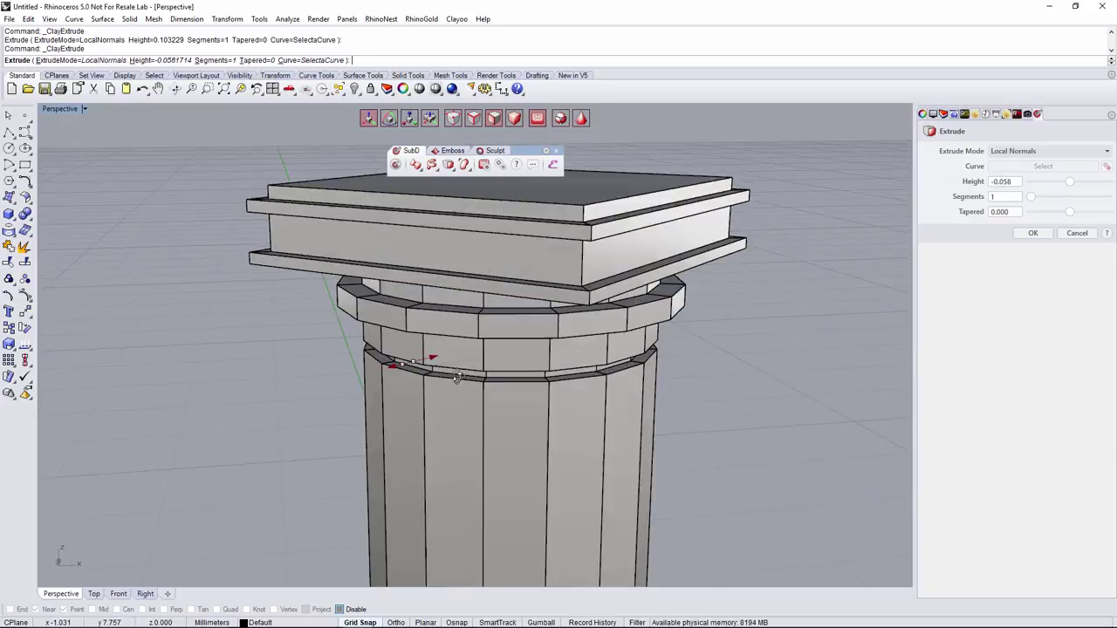
right_drag(535, 392, 608, 486)
scroll(634, 372, down, 6)
right_click(635, 371)
click(646, 381)
- Examine the whole column and its new neck rings from several angles
scroll(631, 345, down, 6)
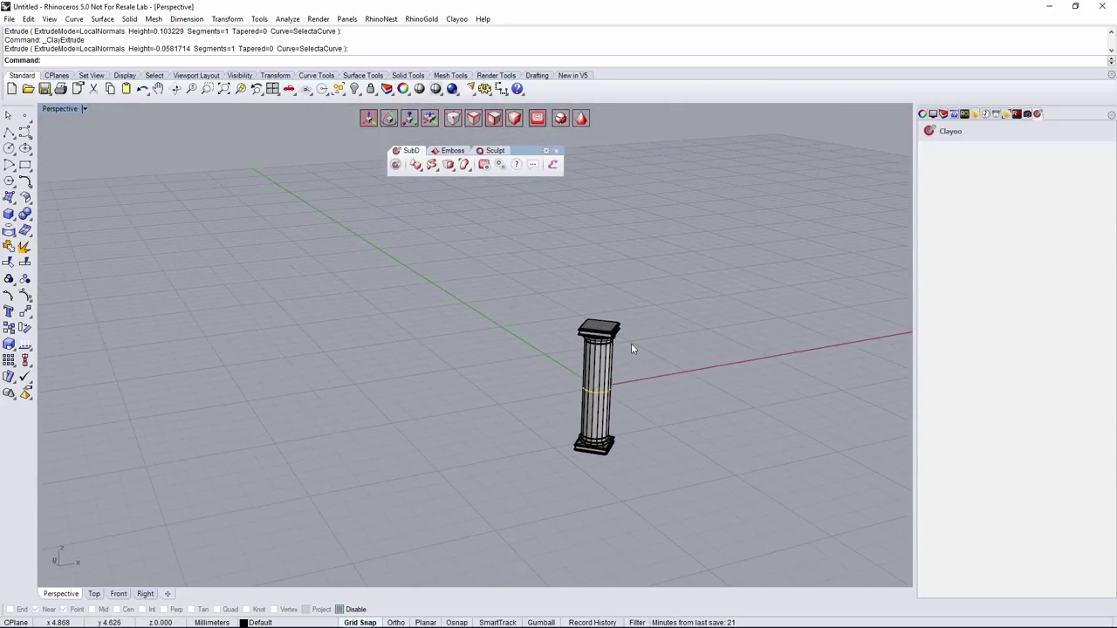
scroll(631, 345, up, 8)
right_drag(588, 417, 606, 381)
scroll(547, 358, up, 3)
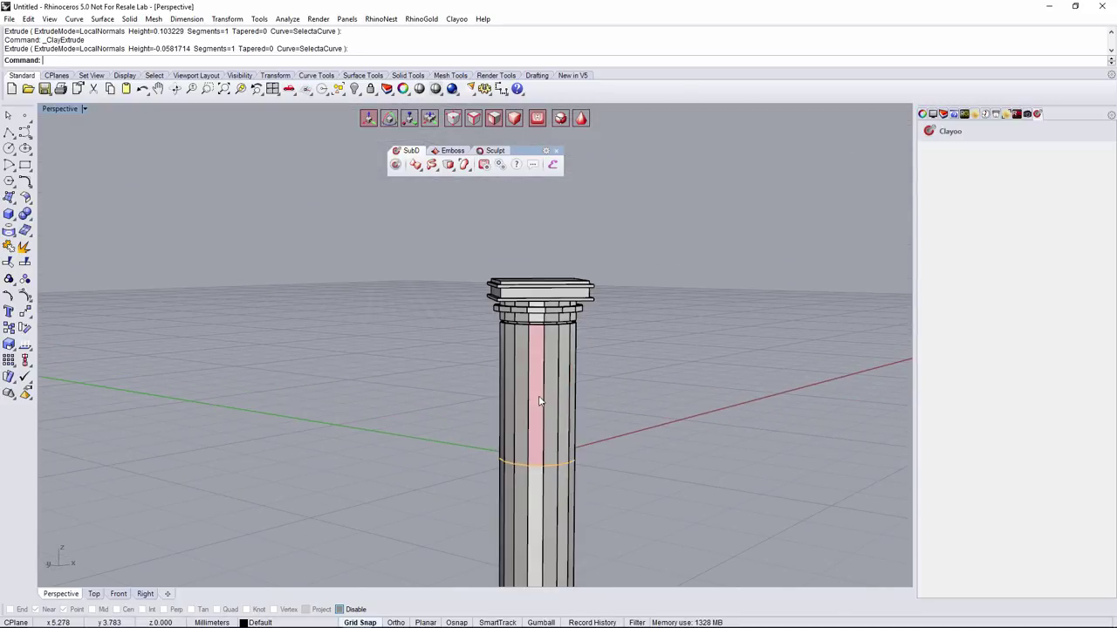
shift+right_drag(546, 356, 541, 332)
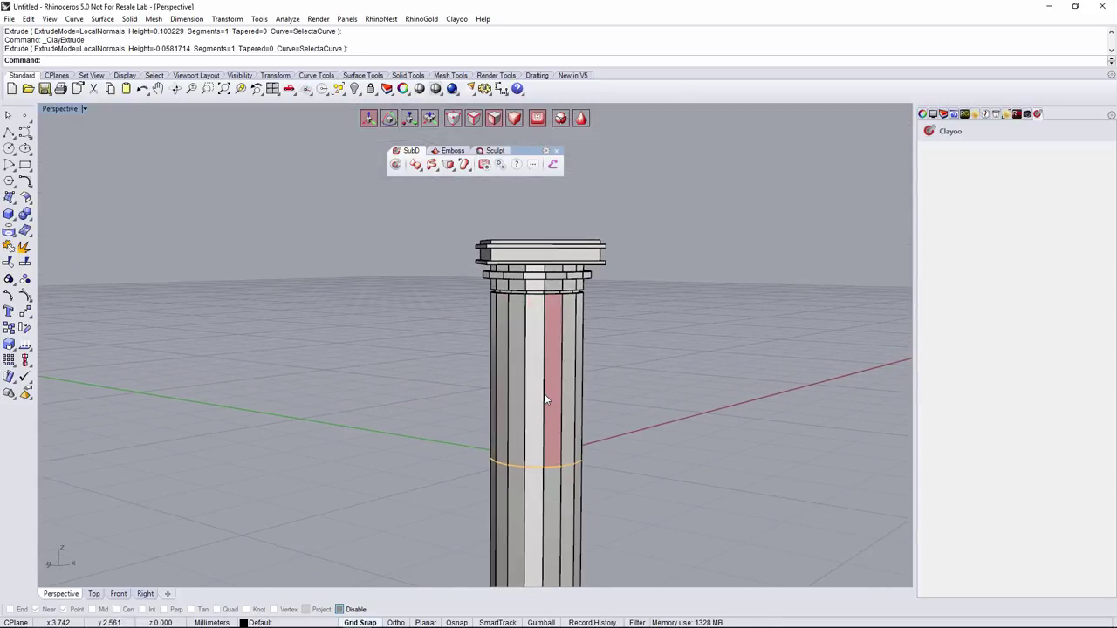
scroll(549, 398, down, 4)
scroll(524, 393, up, 4)
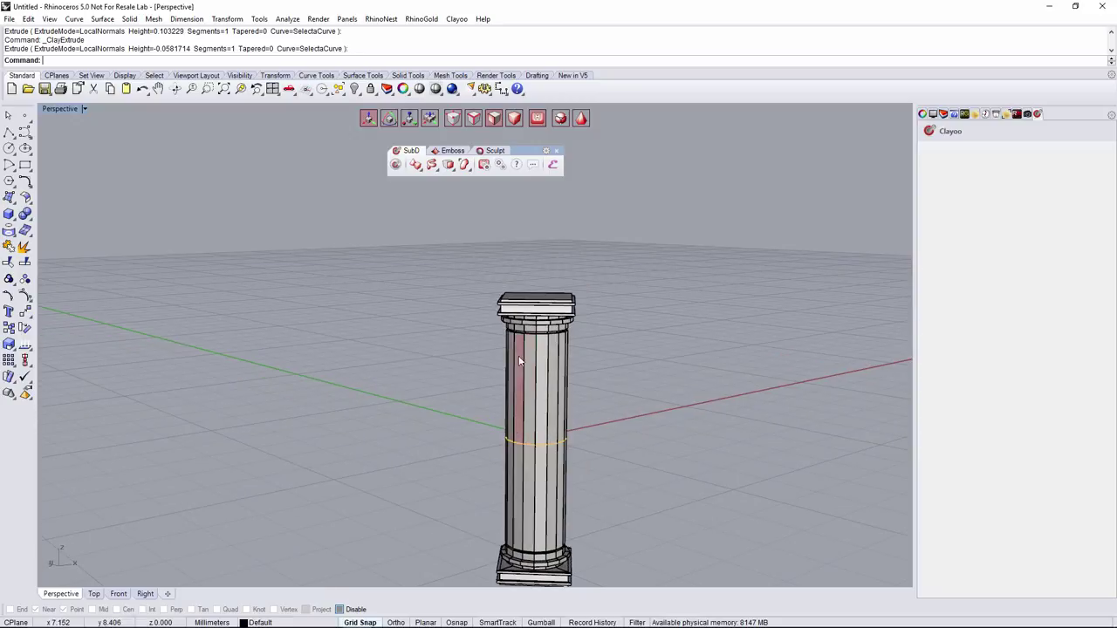
right_drag(570, 395, 481, 417)
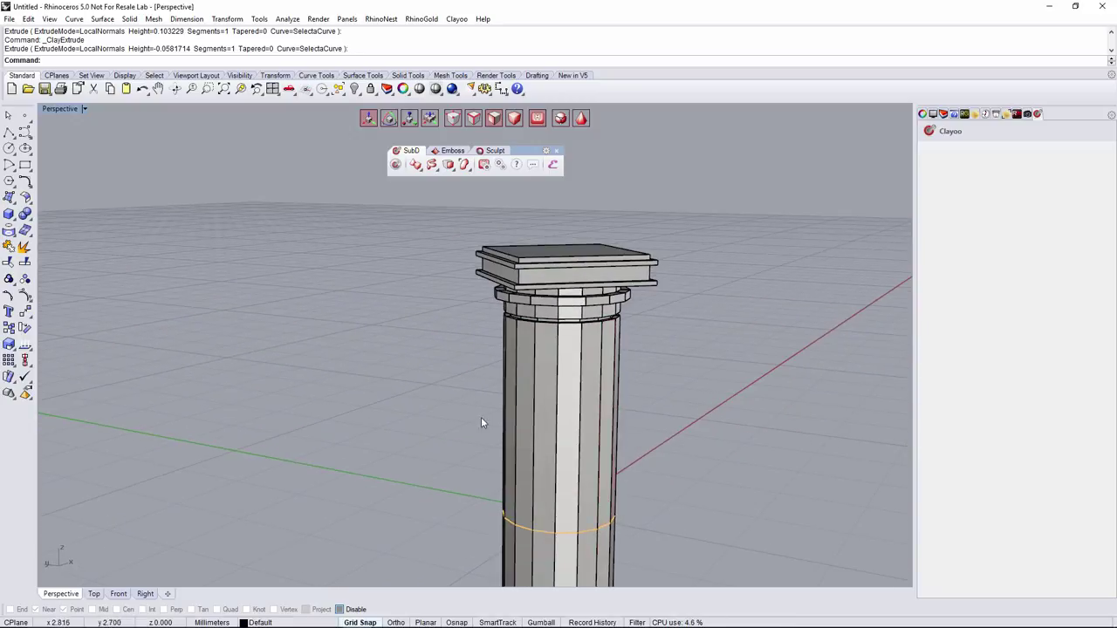
- Divide the shaft just below the recessed groove with two closely spaced horizontal edge loops
scroll(544, 344, up, 2)
click(447, 169)
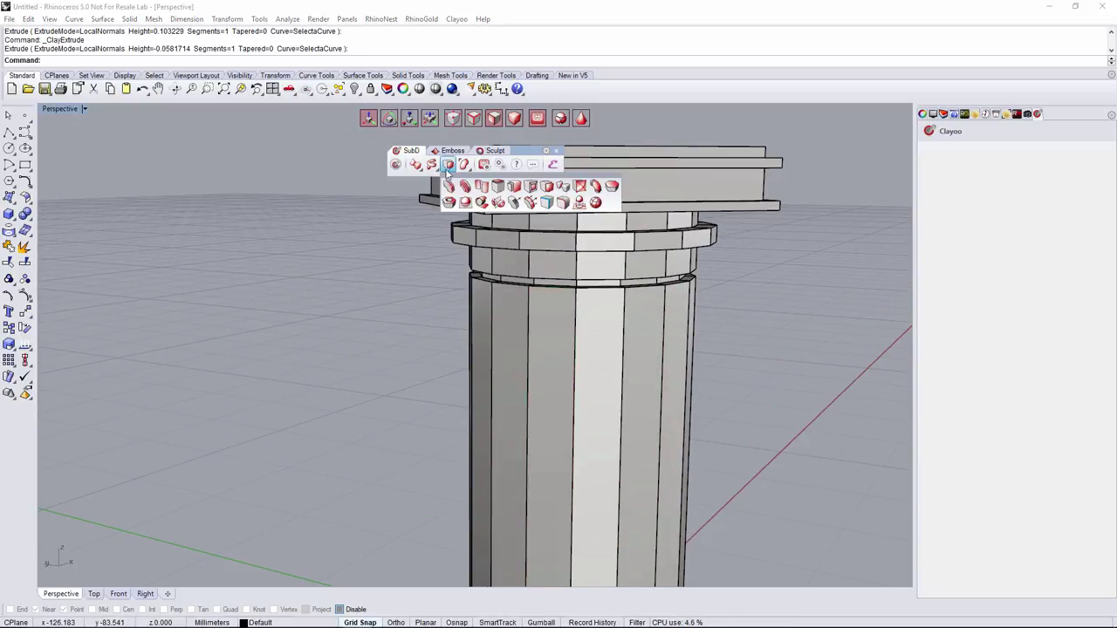
click(448, 187)
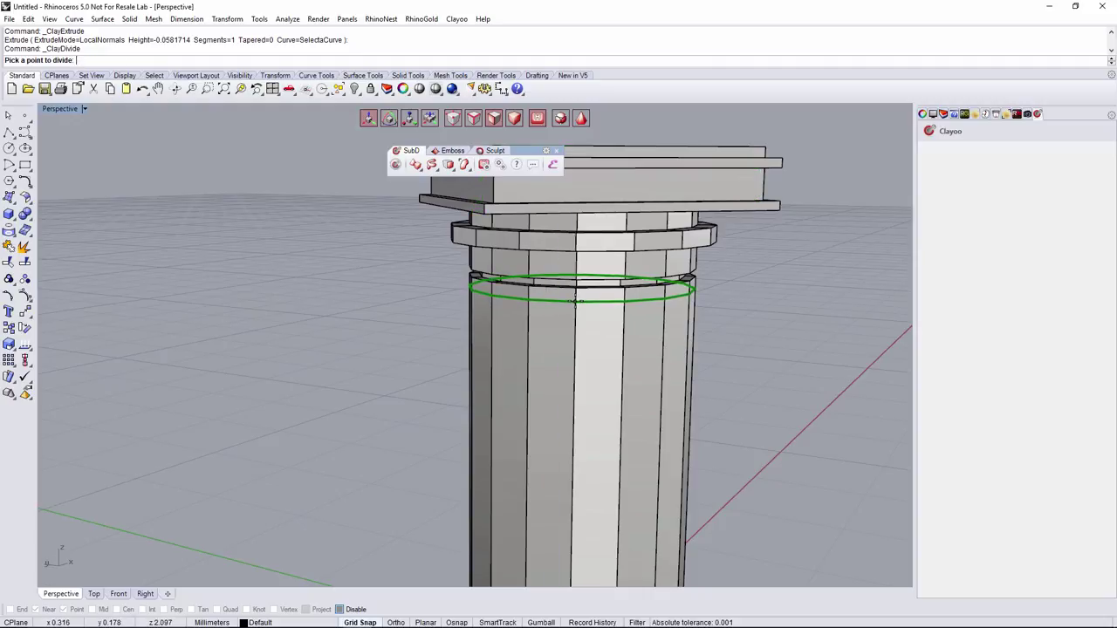
click(576, 298)
right_click(577, 304)
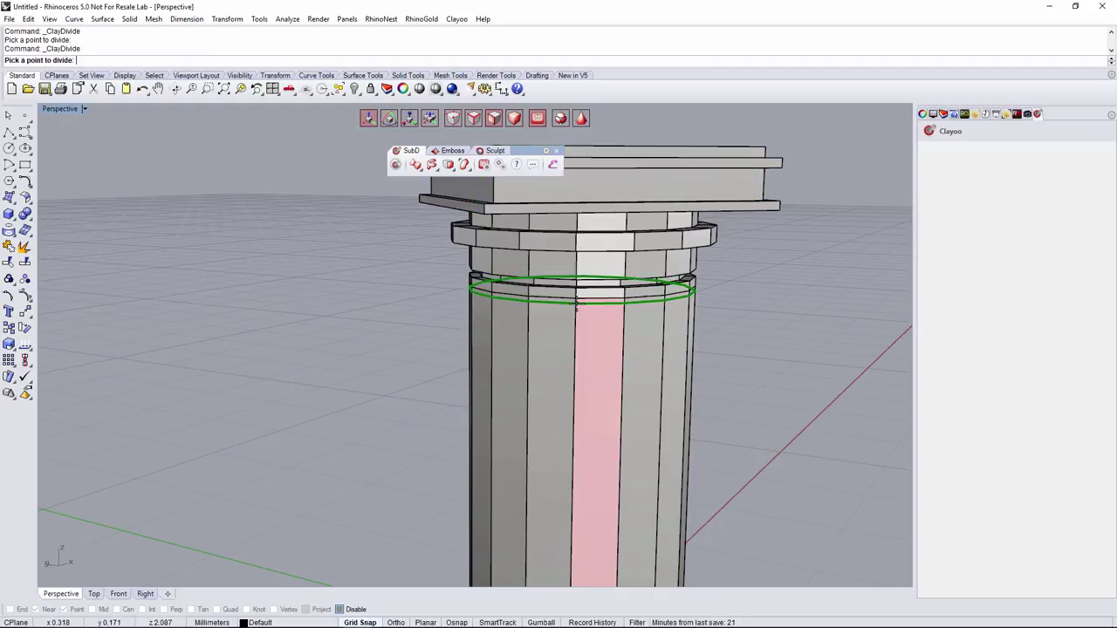
click(576, 305)
scroll(574, 305, down, 6)
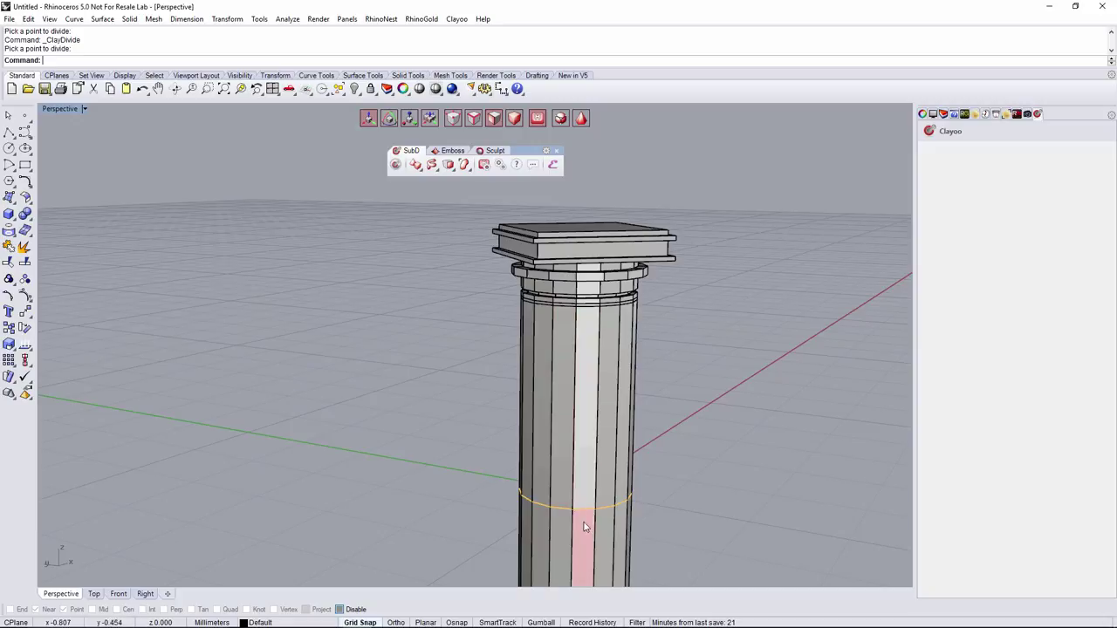
- Select all the shaft's long faces and scale them inward horizontally to make the shaft slimmer
scroll(663, 497, down, 4)
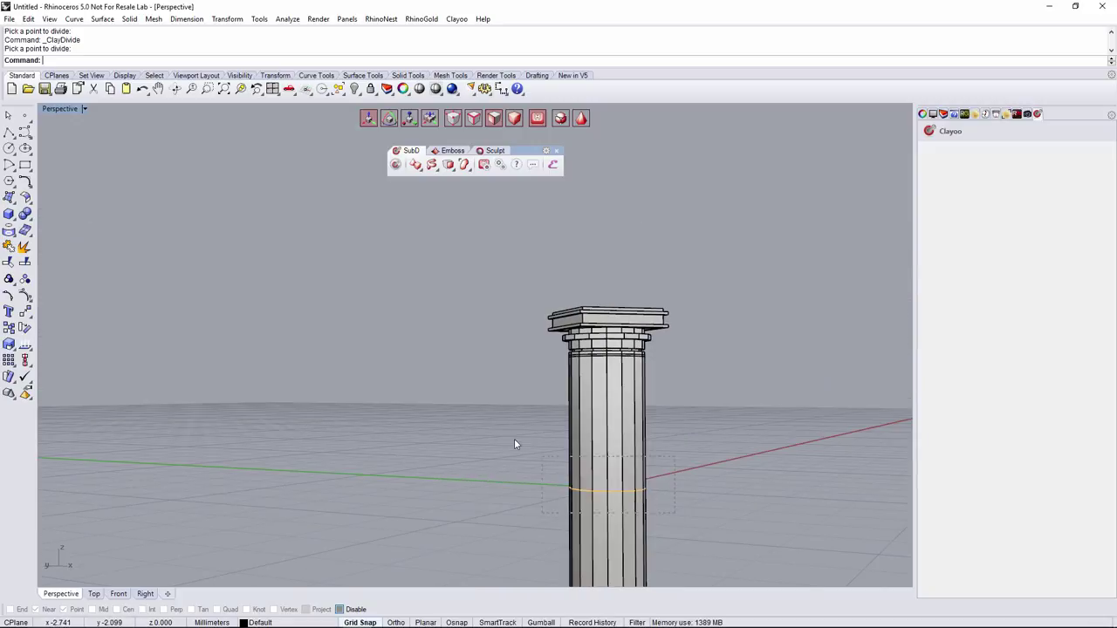
click(579, 454)
right_drag(554, 447, 533, 434)
scroll(572, 411, up, 5)
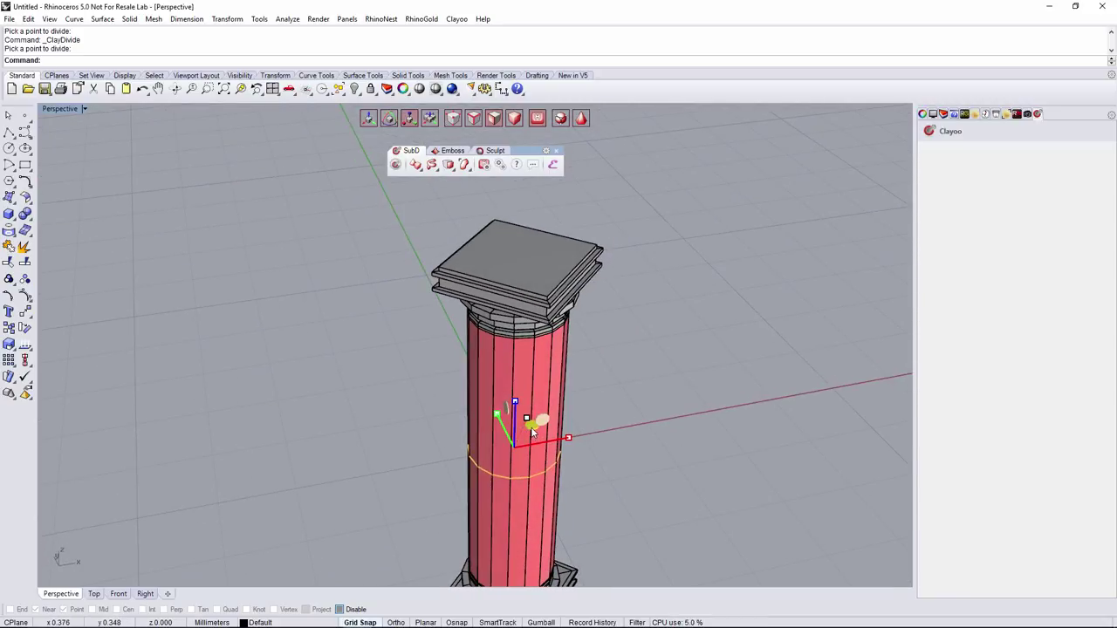
drag(532, 429, 519, 427)
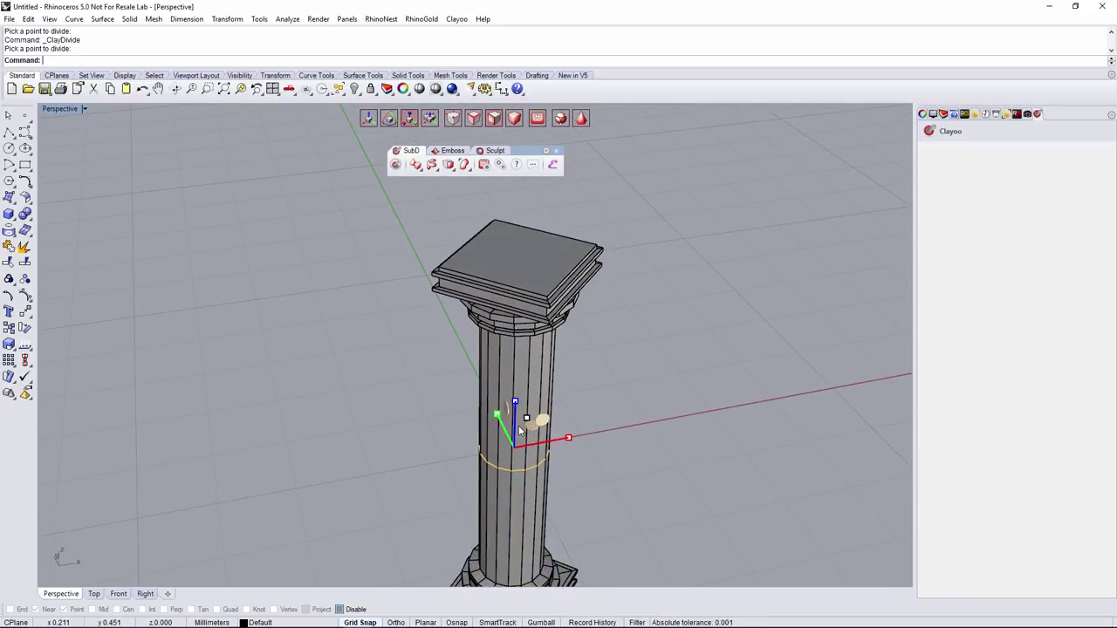
- Scale the selected shaft faces down vertically so tapered transitions form between the shaft and both capitals
right_drag(521, 431, 564, 375)
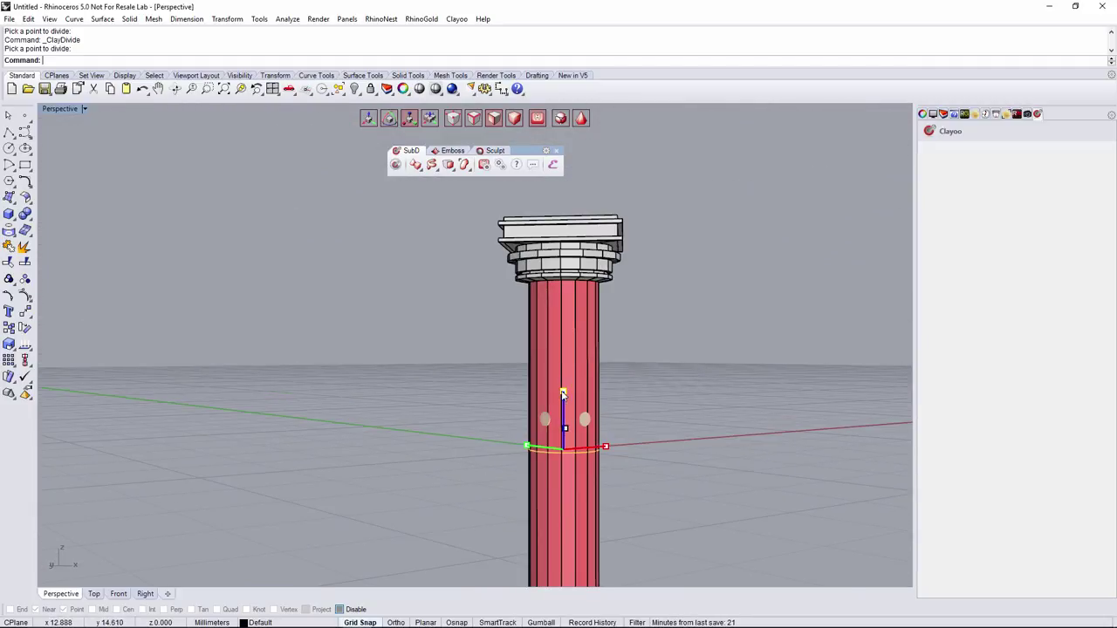
scroll(578, 328, down, 2)
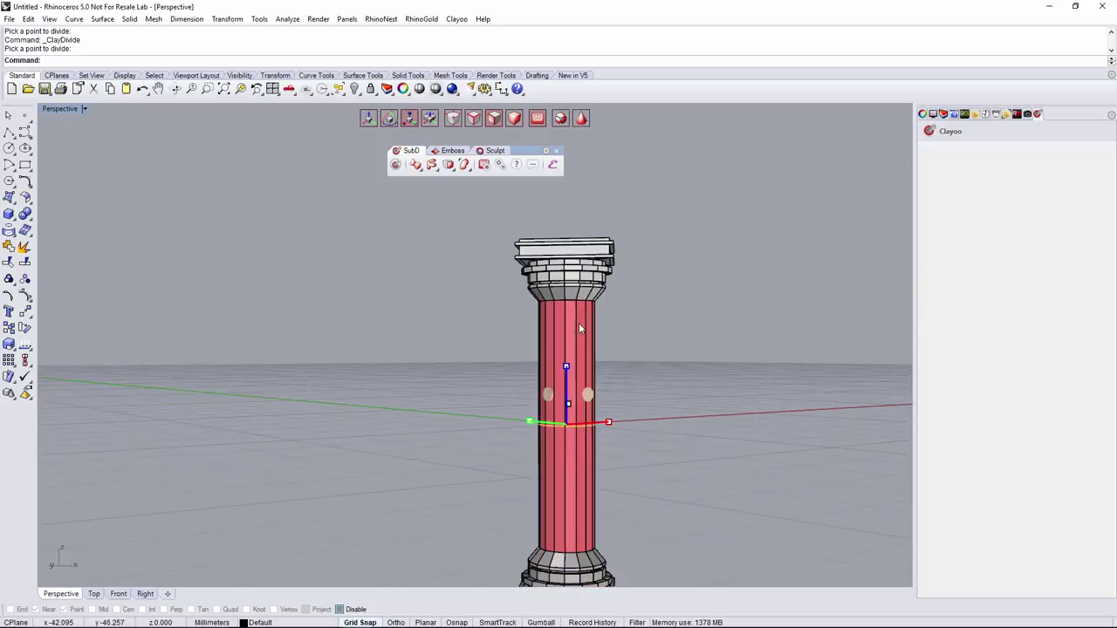
scroll(593, 334, down, 1)
right_drag(606, 339, 645, 426)
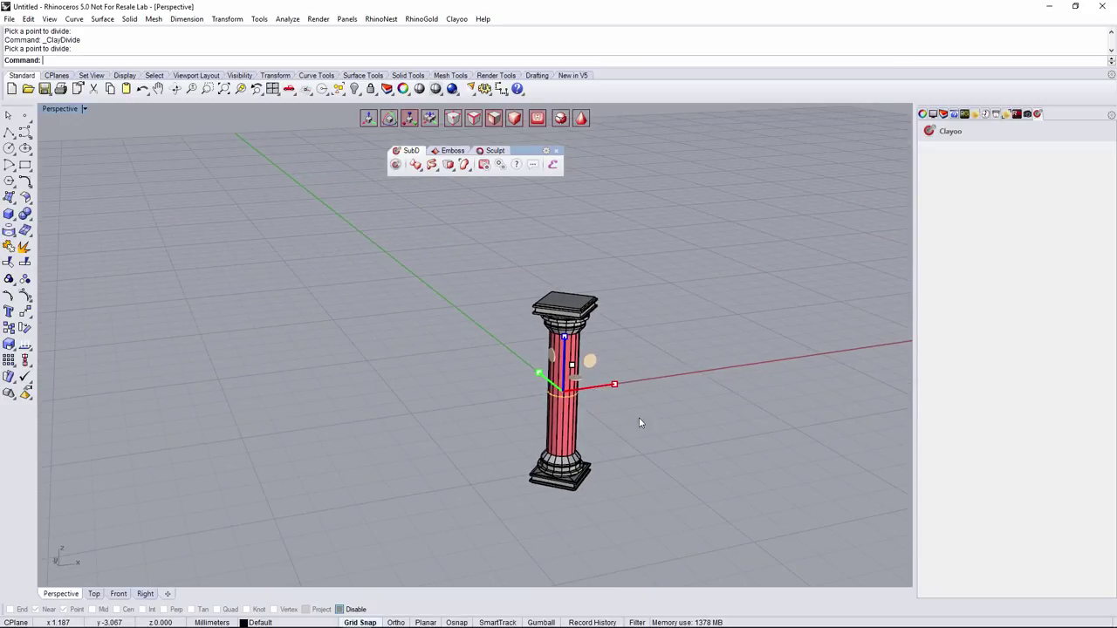
scroll(609, 389, up, 4)
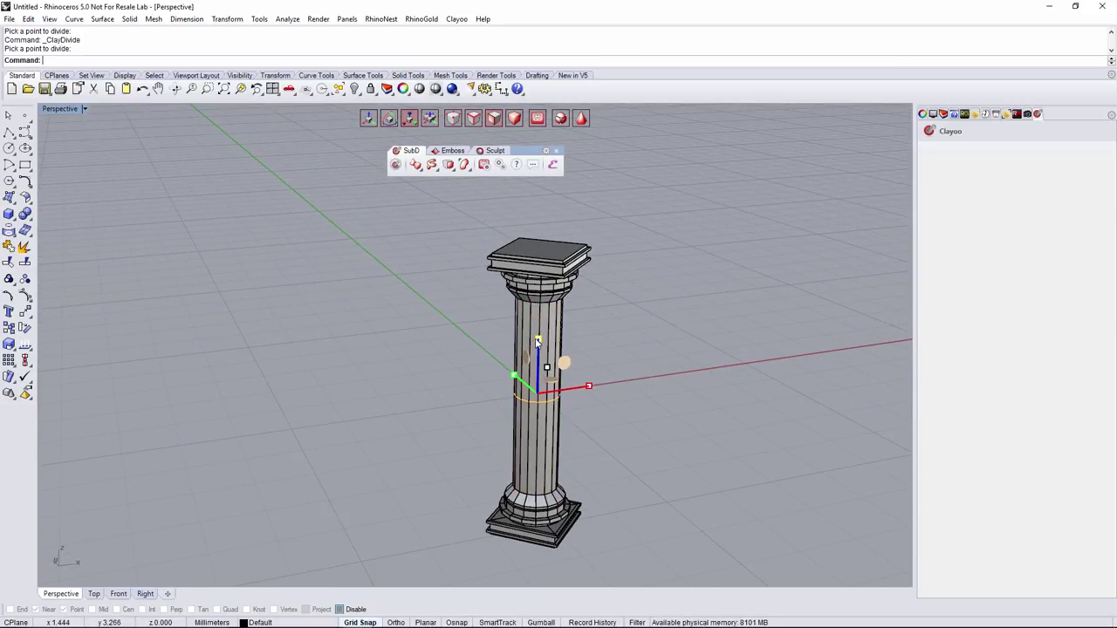
scroll(587, 356, down, 2)
mouse_move(660, 382)
right_down()
mouse_move(659, 396)
mouse_move(616, 411)
right_up()
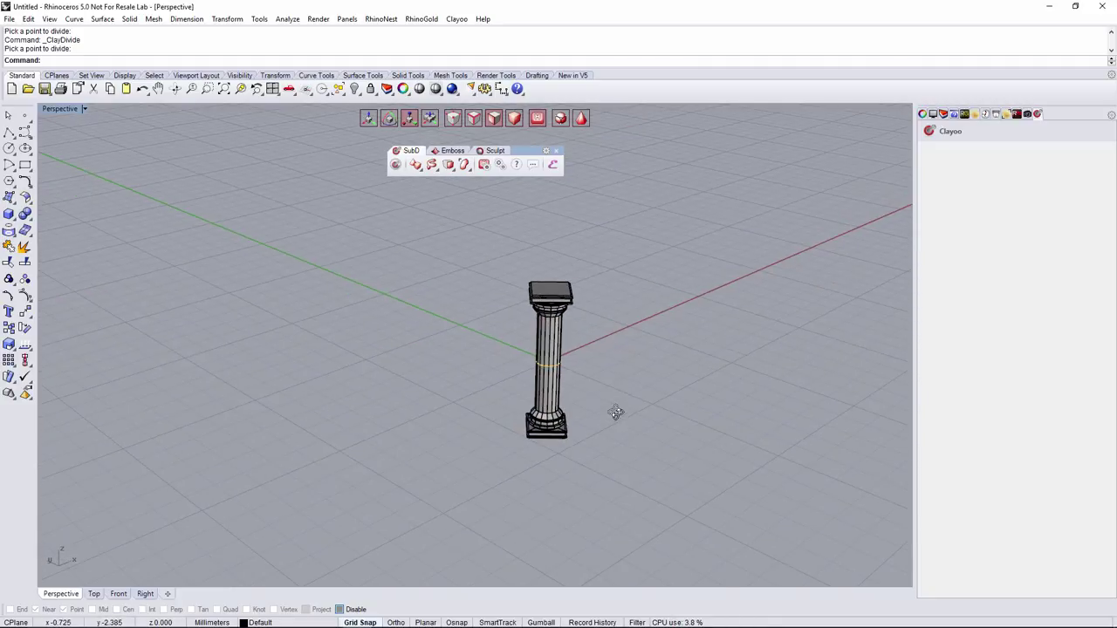
scroll(550, 358, up, 7)
right_drag(587, 322, 563, 292)
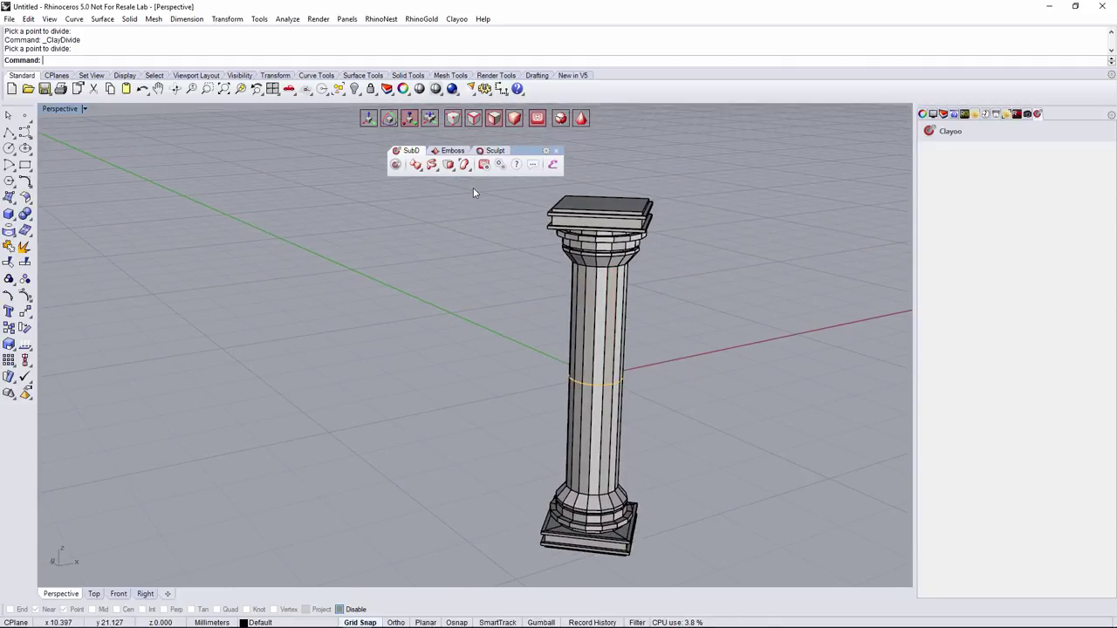
- Select the whole column and end its symmetry with the EndSymmetry option
click(520, 119)
click(594, 306)
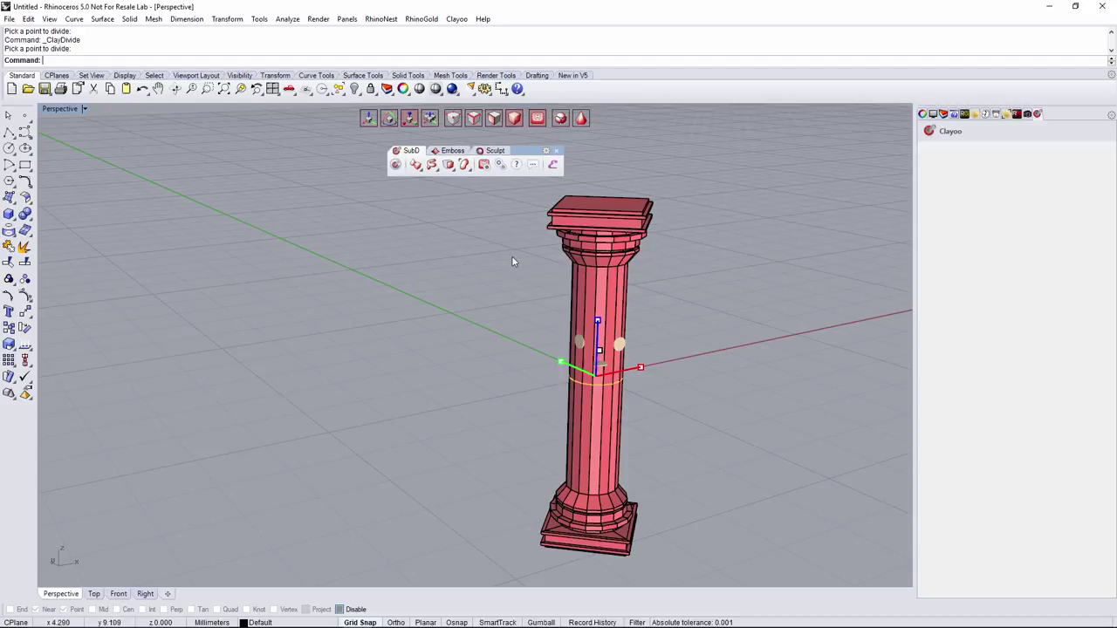
click(448, 169)
click(497, 203)
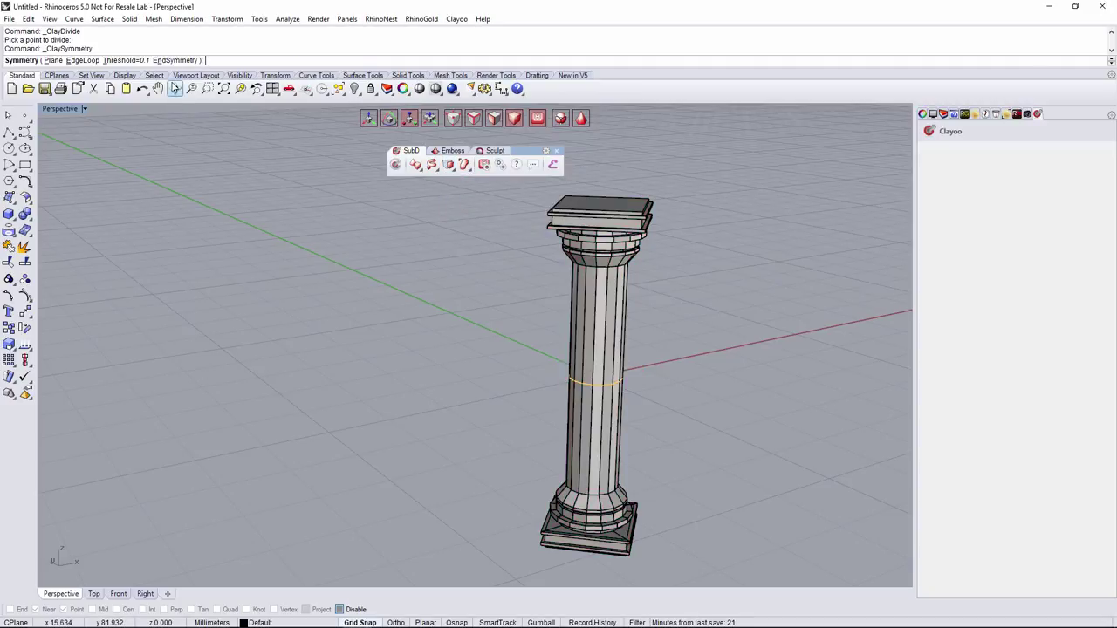
click(172, 66)
- Rotate the column about its vertical axis so the sides of its square capitals align with the X and Y axes
right_drag(609, 276, 585, 375)
scroll(620, 337, down, 5)
click(522, 362)
click(390, 120)
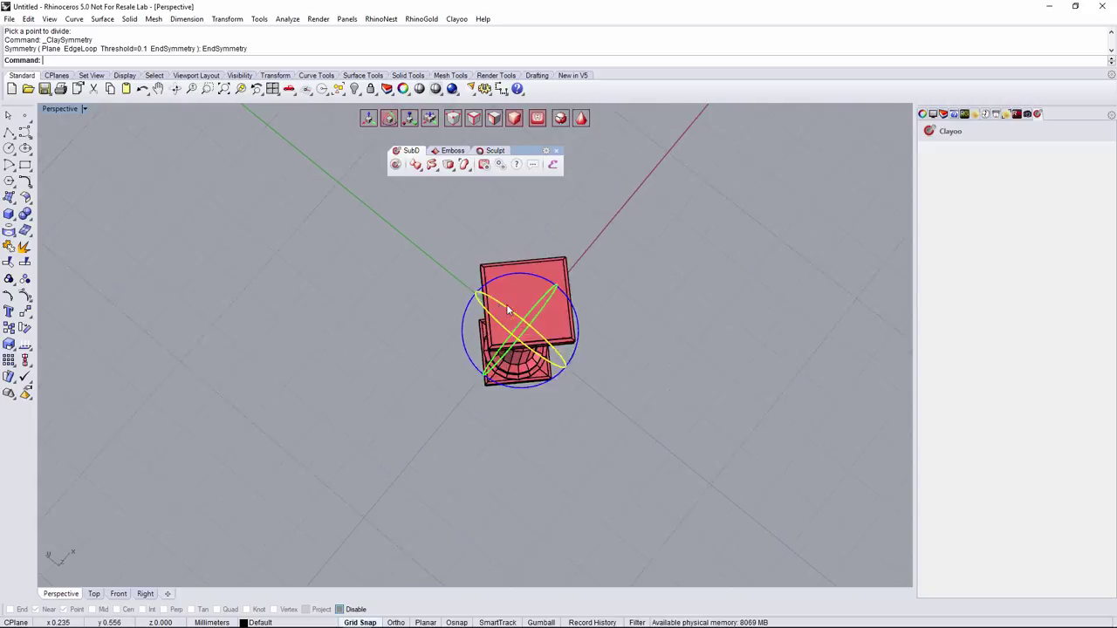
right_drag(506, 304, 585, 354)
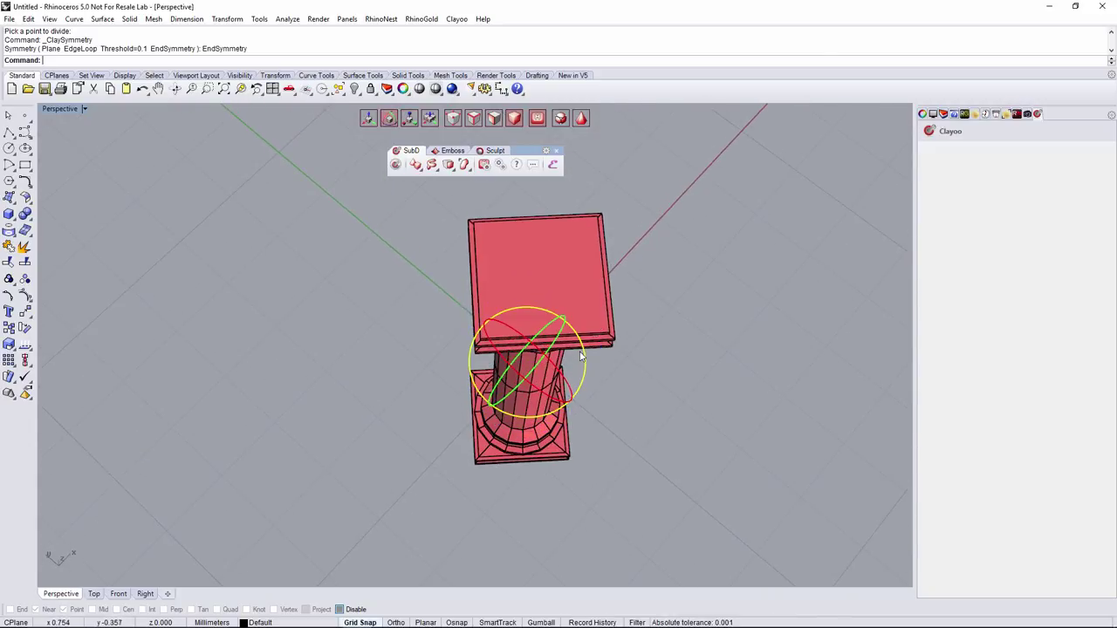
click(584, 354)
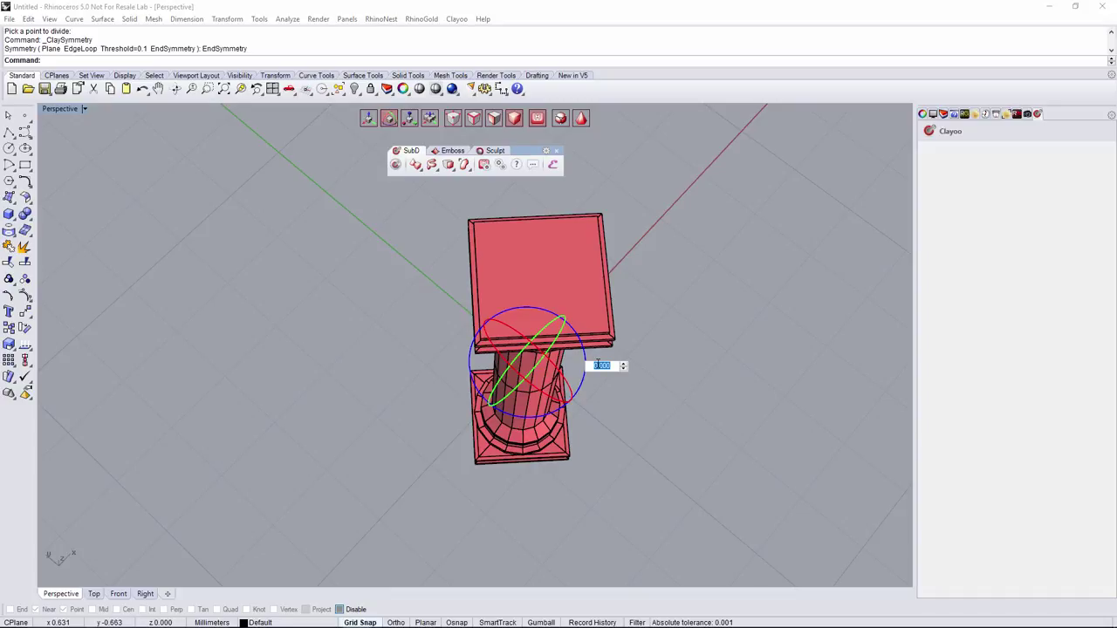
key(Return)
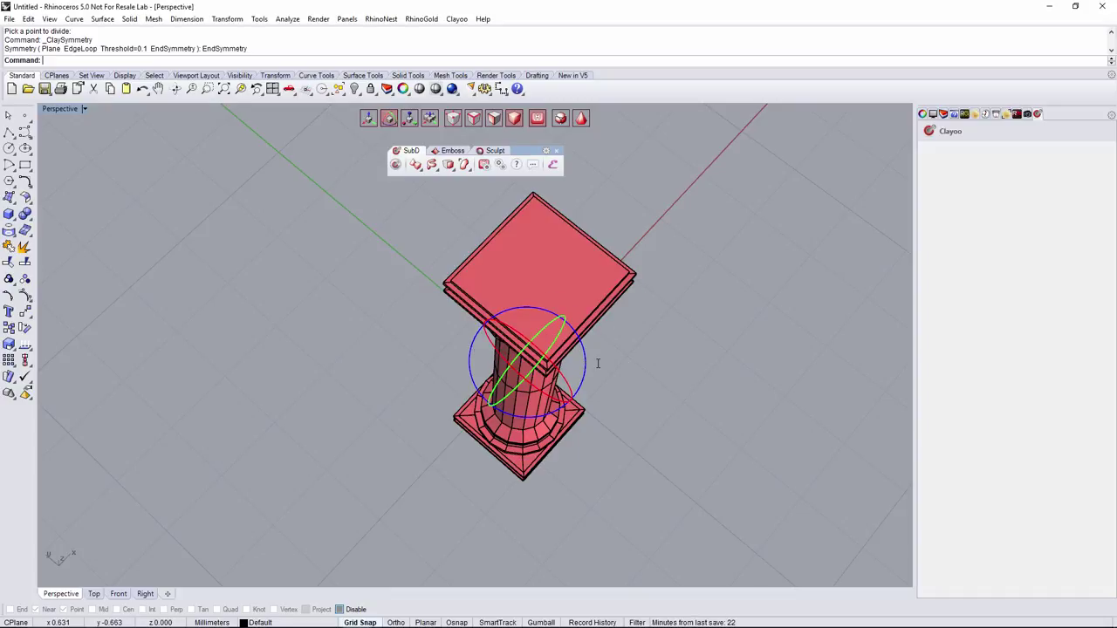
click(622, 388)
- Show the Top part layer and move the column straight down so it stands beneath the dome
right_drag(622, 389, 624, 346)
scroll(622, 351, down, 3)
click(944, 116)
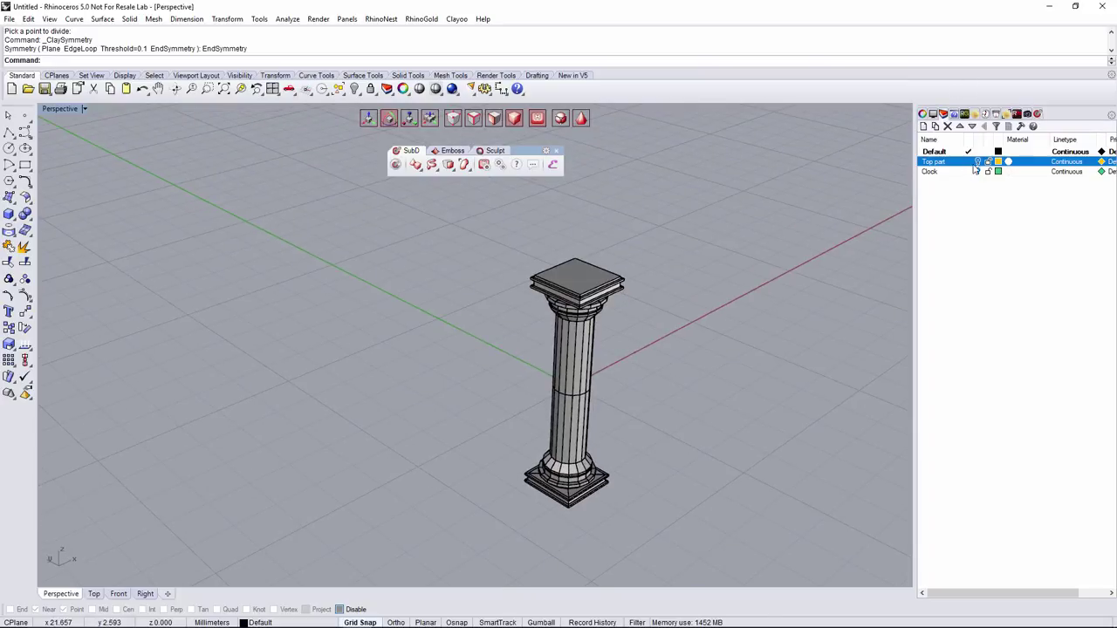
click(978, 162)
right_drag(625, 383, 594, 326)
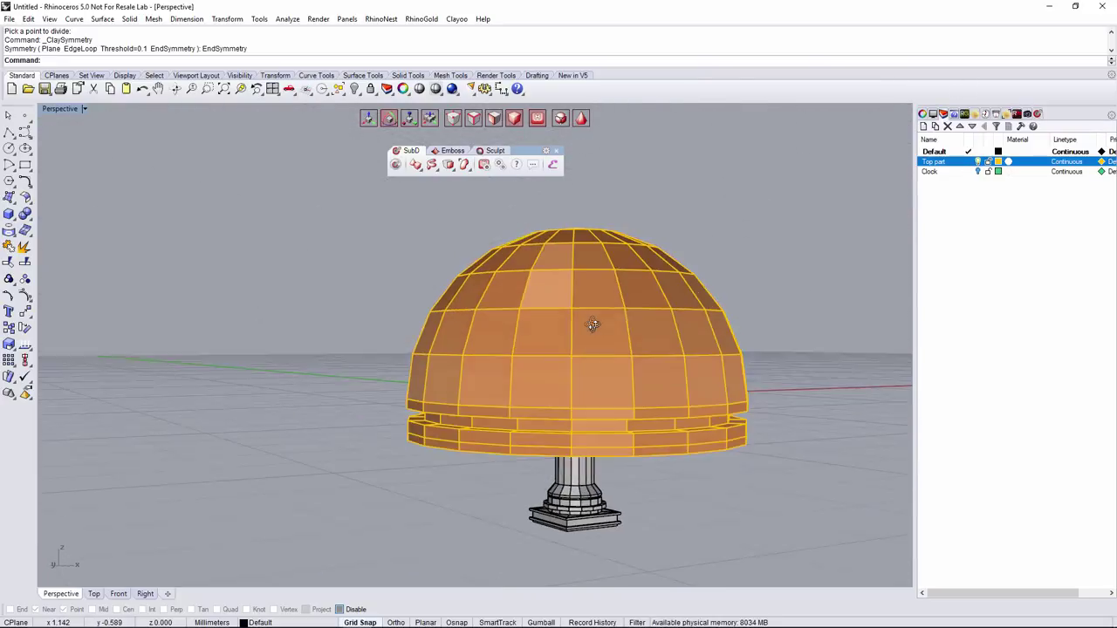
scroll(602, 328, down, 5)
right_drag(651, 401, 625, 413)
scroll(599, 447, down, 6)
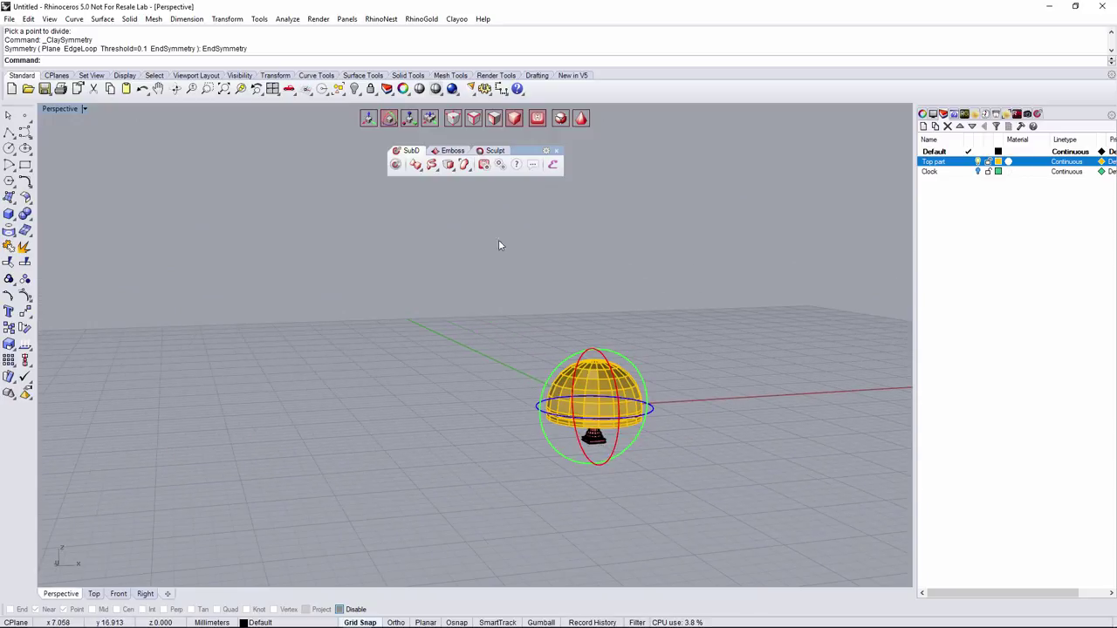
click(371, 120)
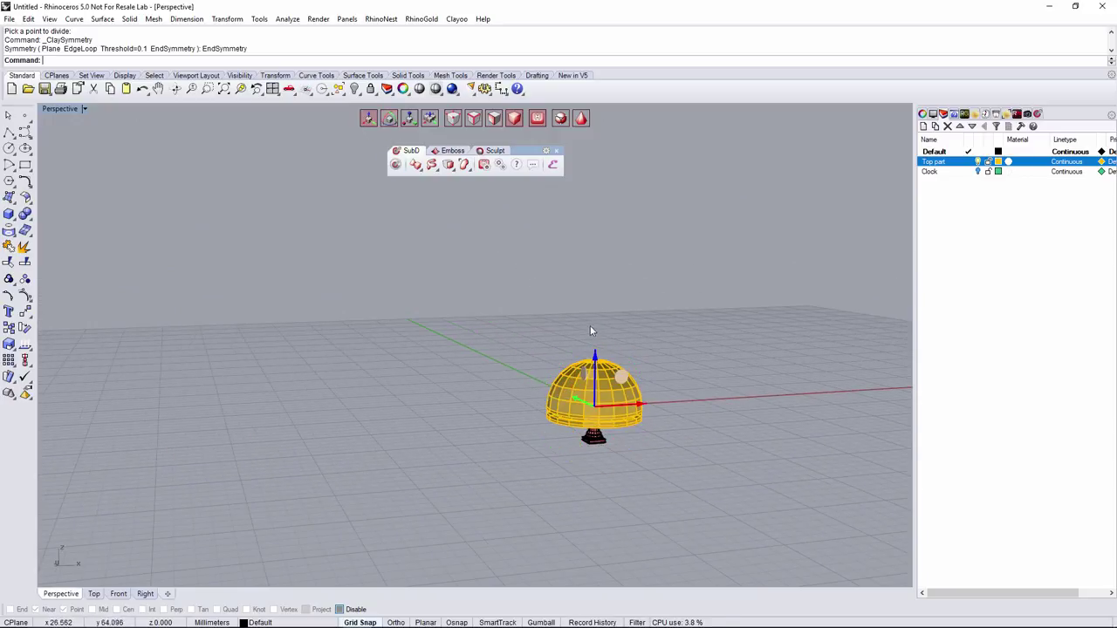
drag(597, 364, 597, 409)
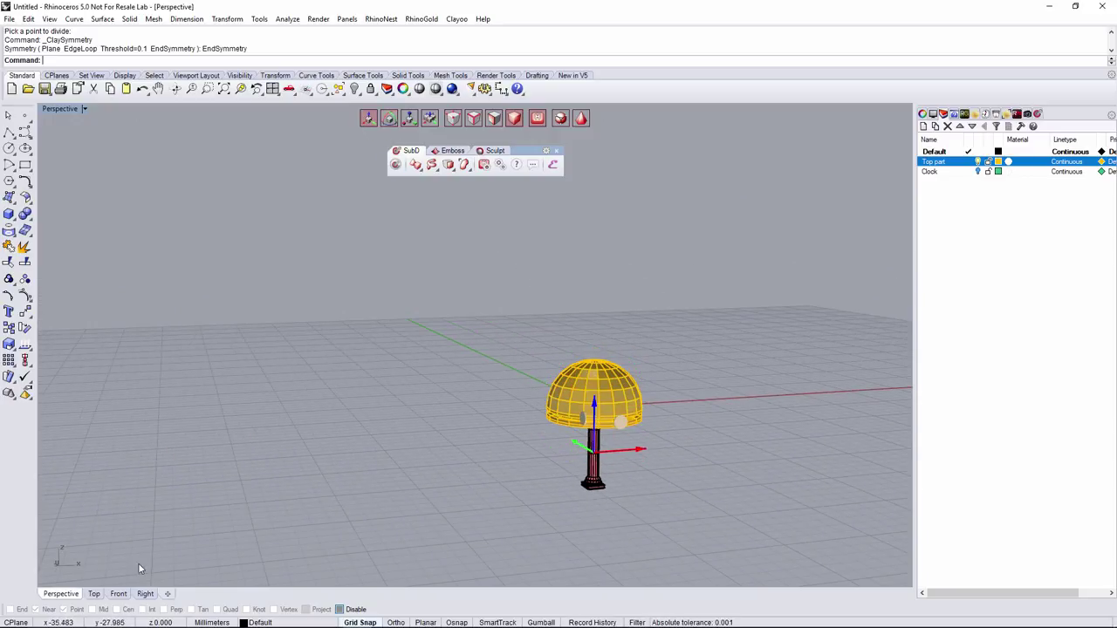
- Fine-tune the column's height in the front view so its upper capital meets the underside of the dome
click(122, 594)
click(118, 594)
scroll(476, 441, up, 3)
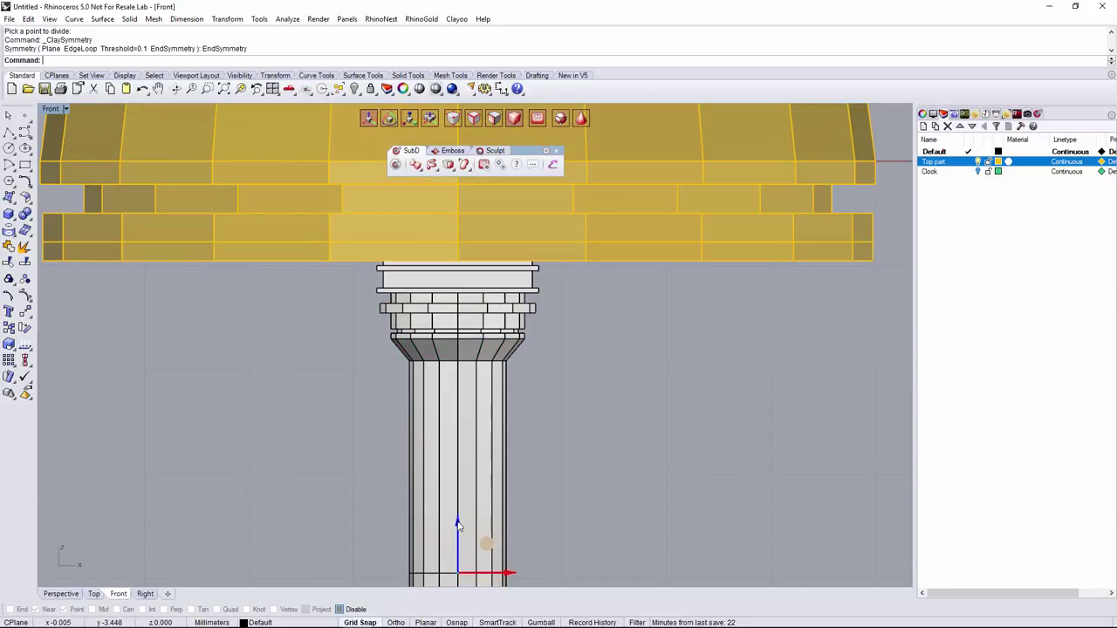
drag(459, 524, 459, 521)
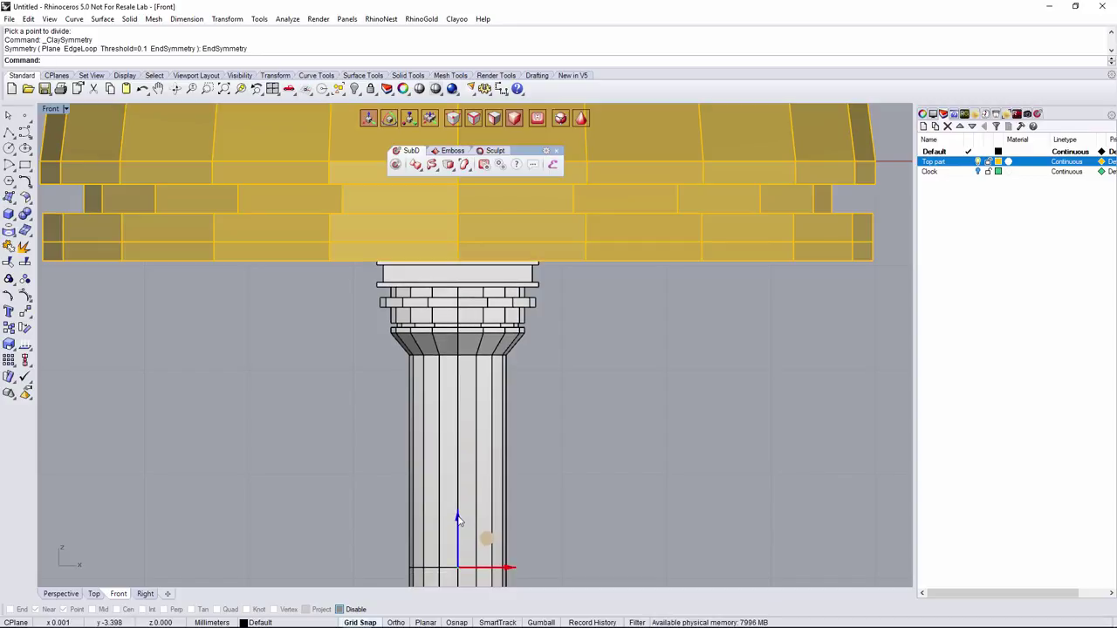
drag(458, 520, 460, 523)
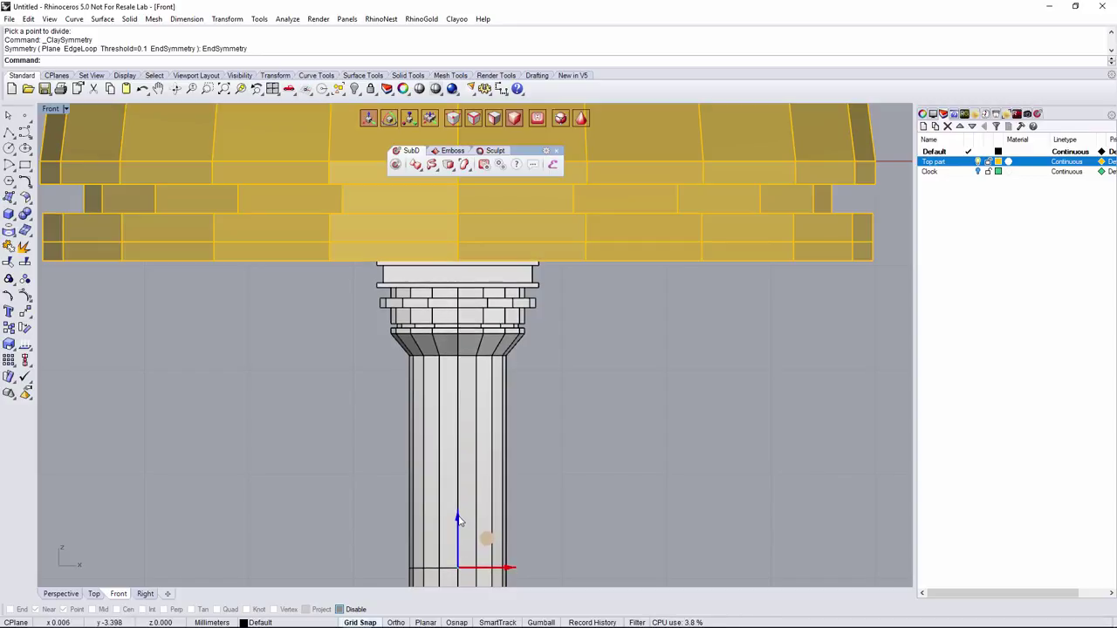
scroll(480, 502, down, 5)
right_drag(559, 467, 570, 371)
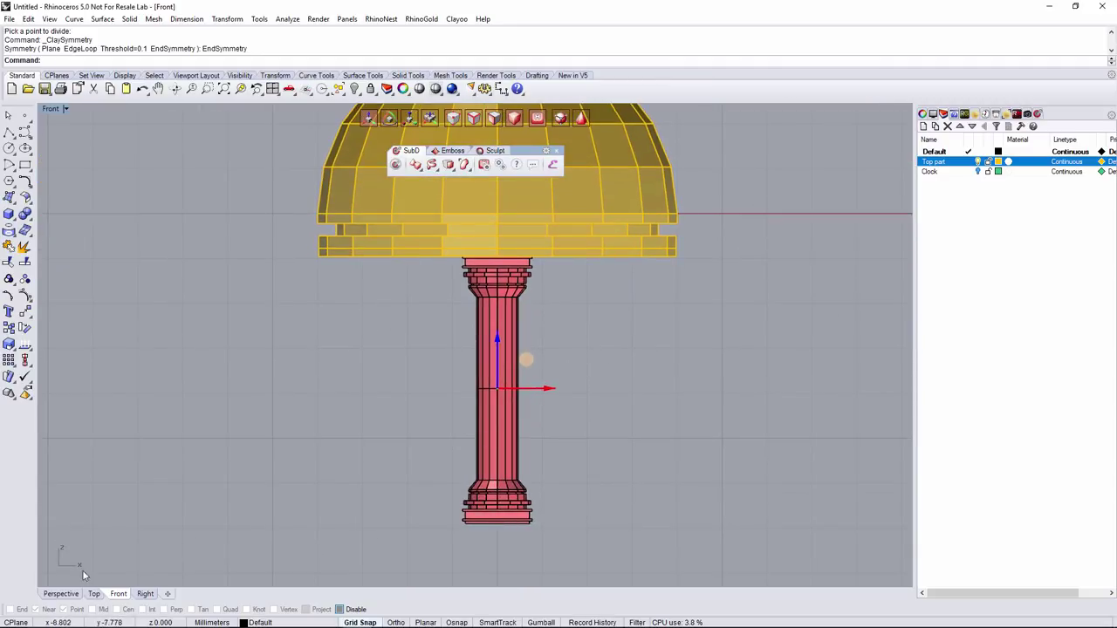
click(57, 595)
click(55, 593)
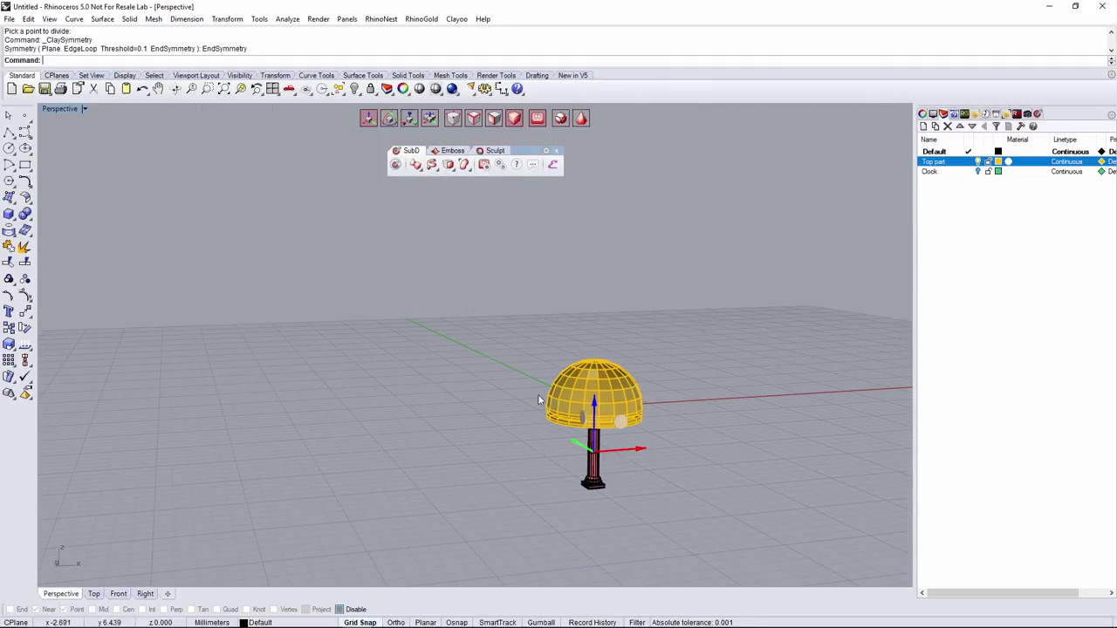
- Move the column along the positive Y axis from the dome's center toward its outer rim
click(94, 594)
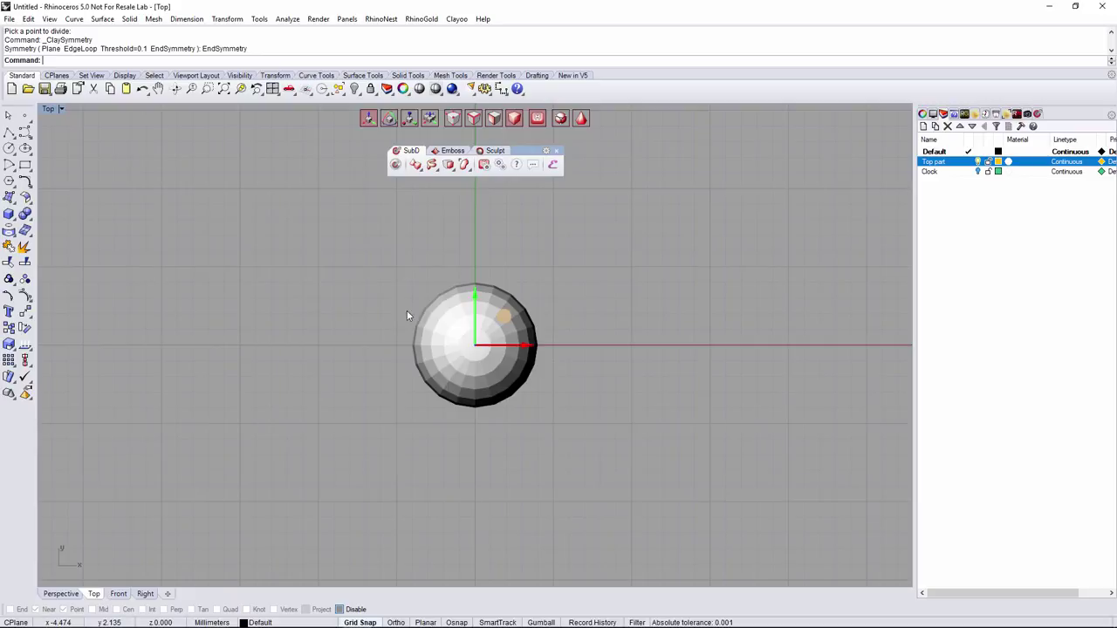
scroll(406, 309, up, 3)
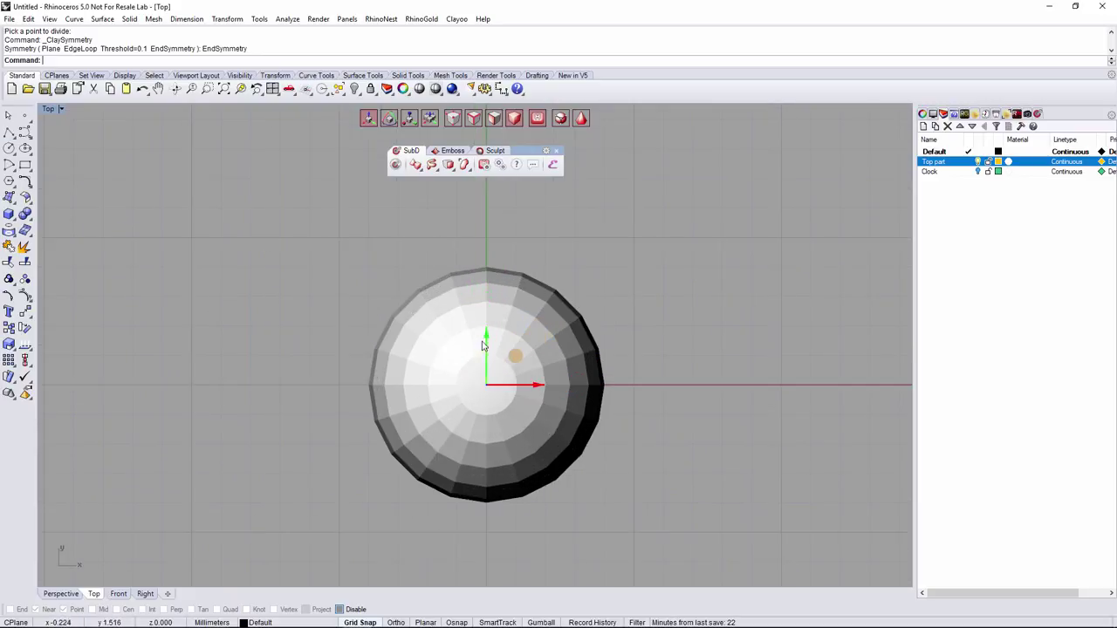
drag(488, 317, 503, 257)
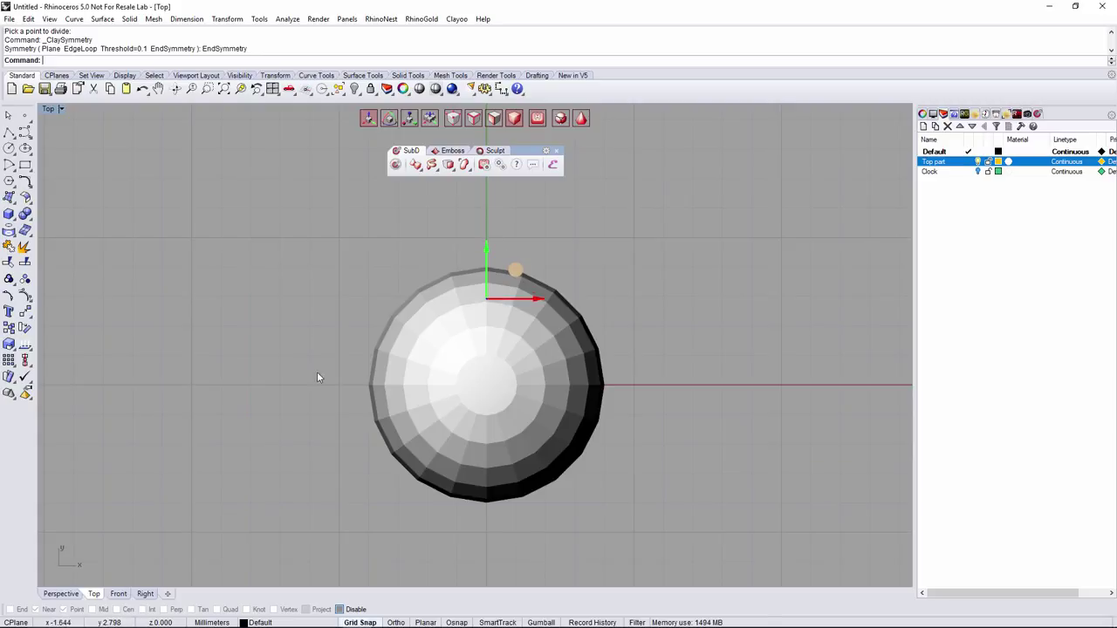
click(61, 593)
right_drag(201, 520, 495, 428)
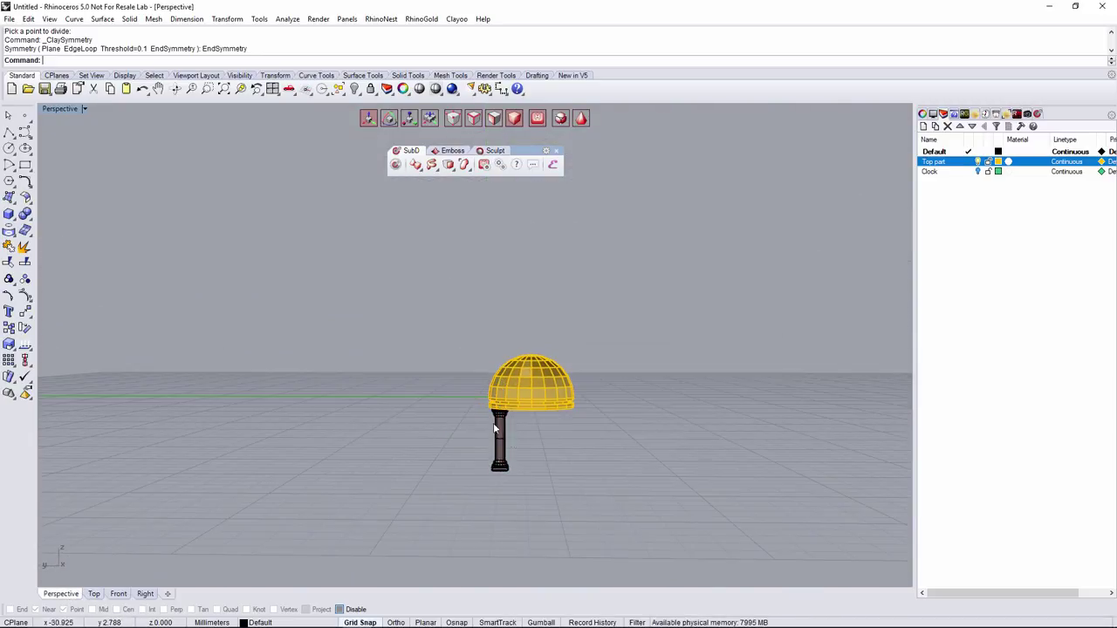
- Nudge the column slightly inward along the Y axis so its capital sits within the dome's underside
scroll(495, 414, up, 8)
right_drag(503, 558, 523, 510)
shift+right_drag(523, 510, 522, 423)
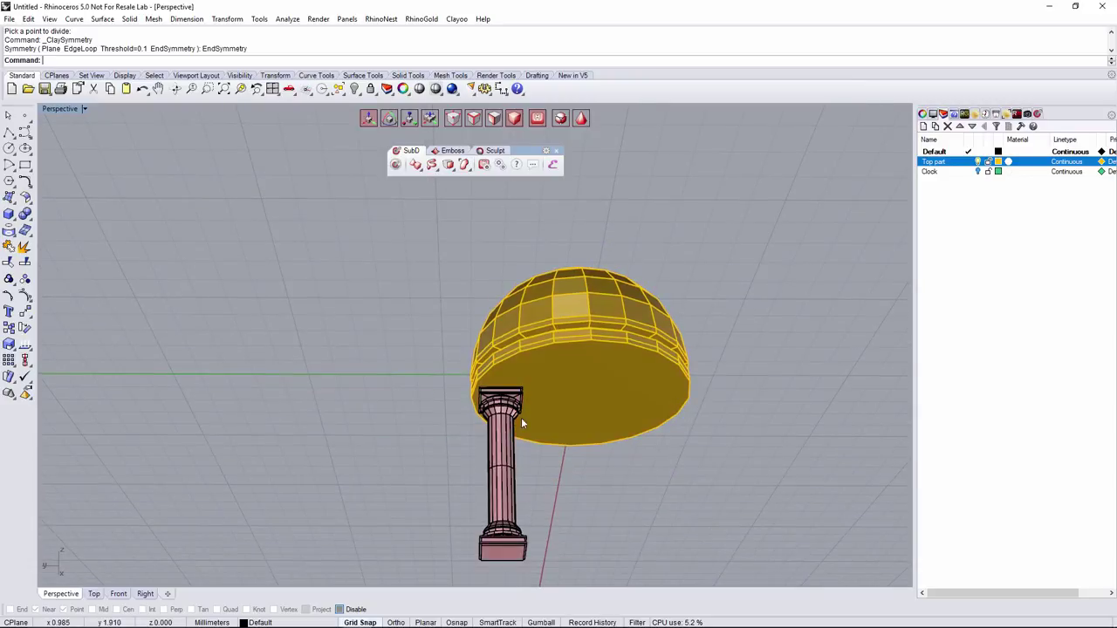
click(511, 466)
drag(463, 470, 467, 472)
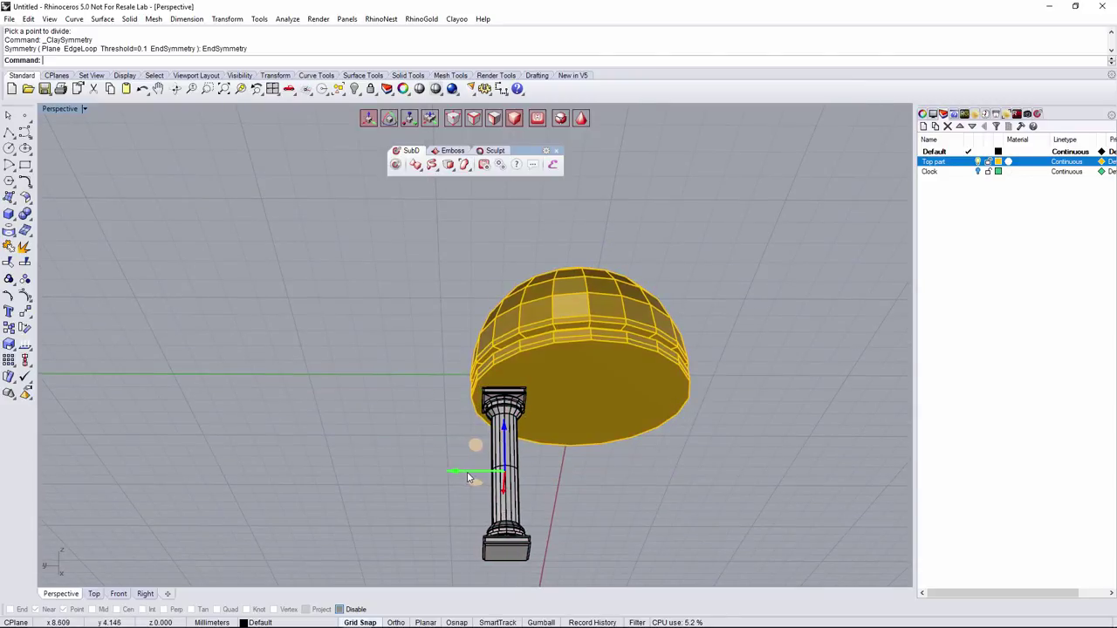
mouse_move(710, 435)
right_down()
mouse_move(728, 437)
mouse_move(726, 454)
mouse_move(653, 474)
mouse_move(714, 450)
right_up()
scroll(652, 474, down, 6)
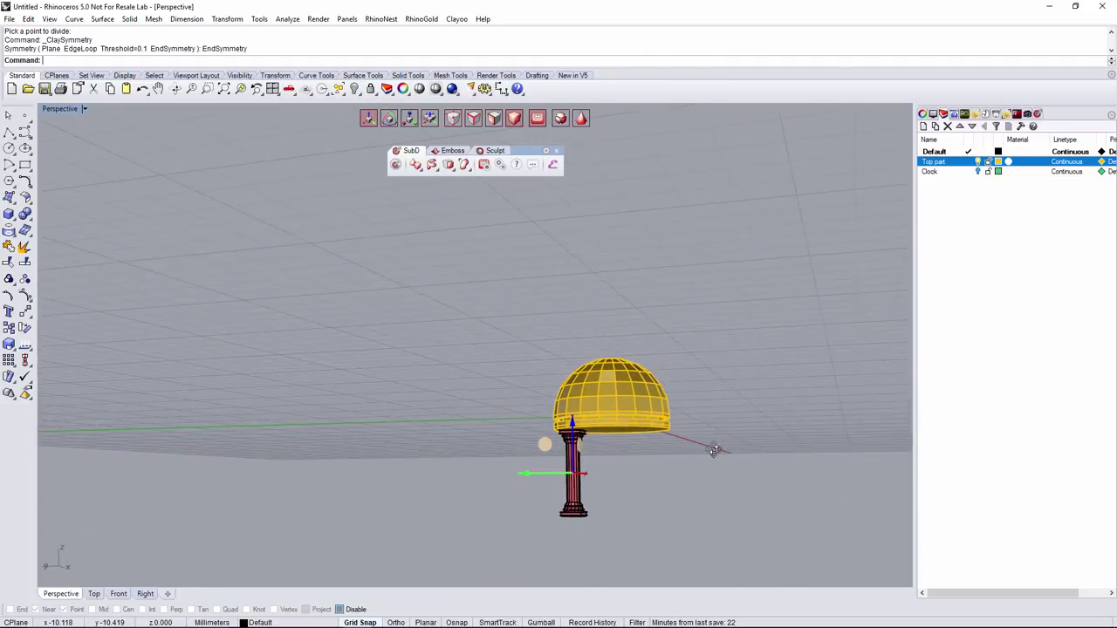
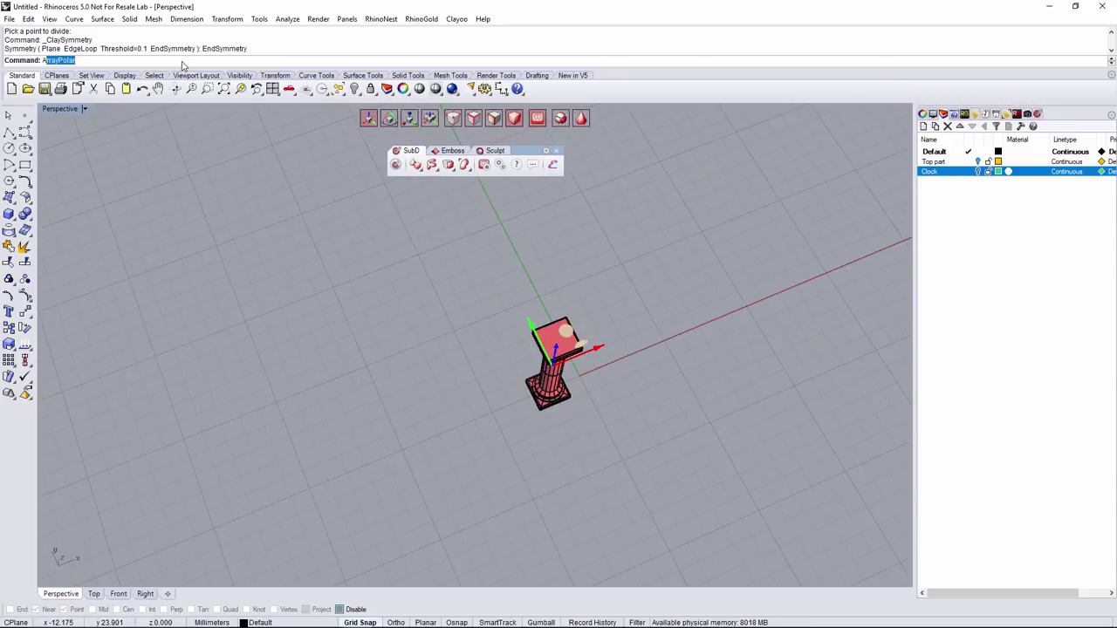
- Try a polar array of the column around the origin with 6 items over 360 degrees
text(yPo)
key(Return)
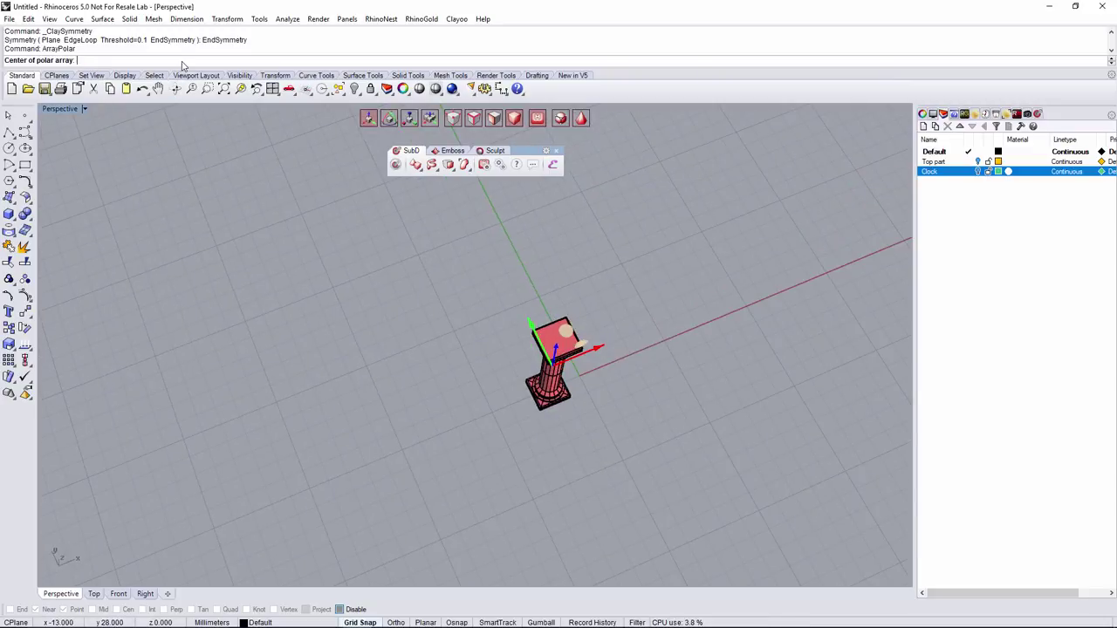
right_drag(579, 298, 120, 570)
click(93, 593)
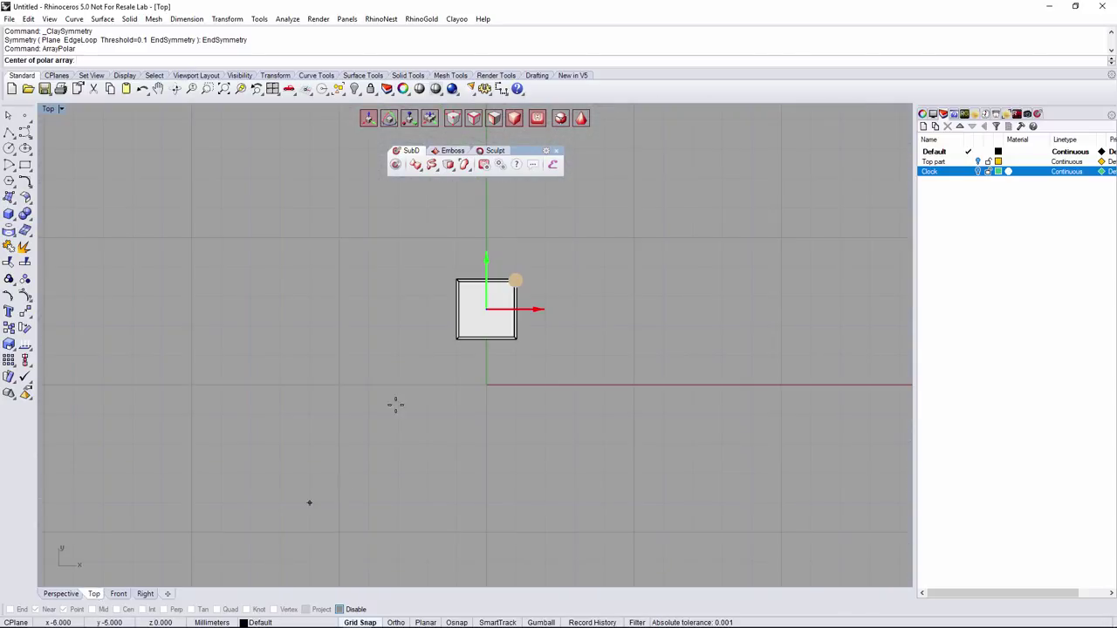
click(486, 385)
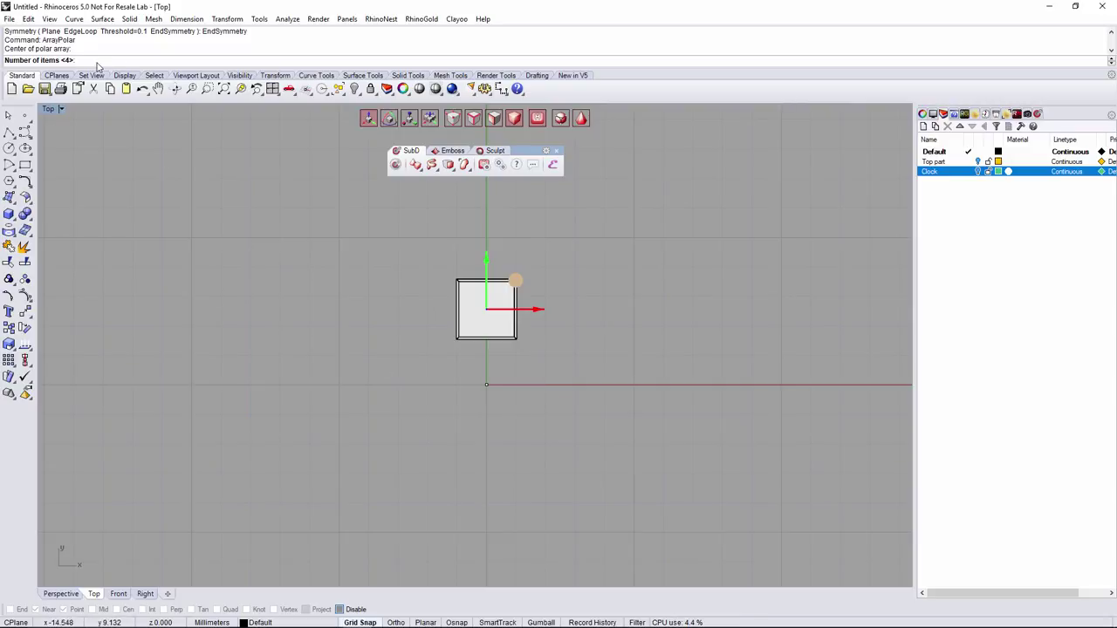
key(Return)
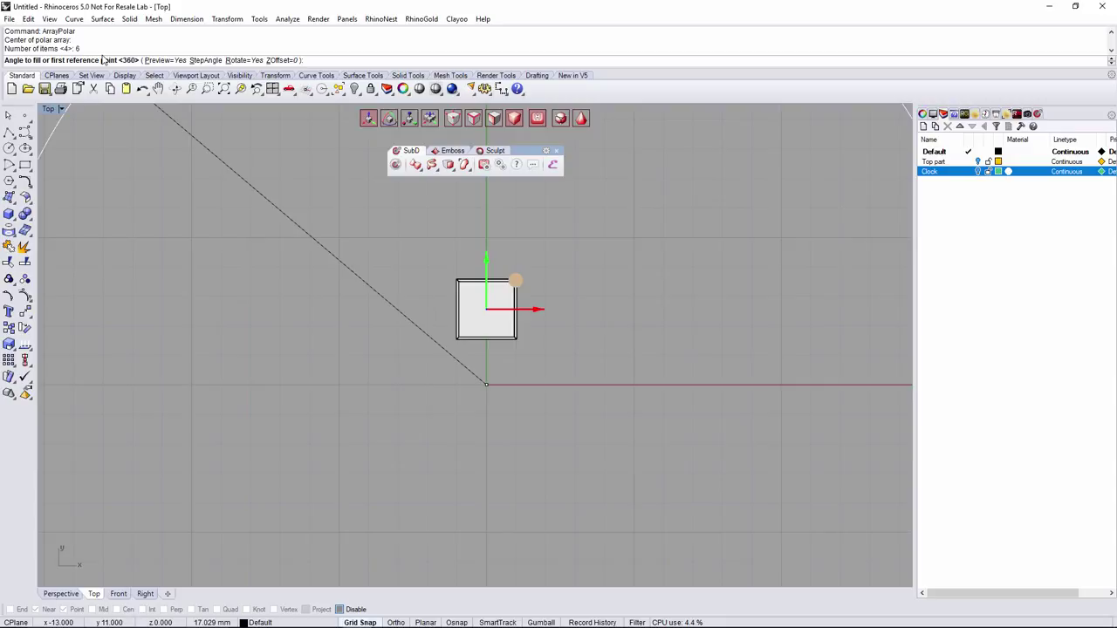
key(Return)
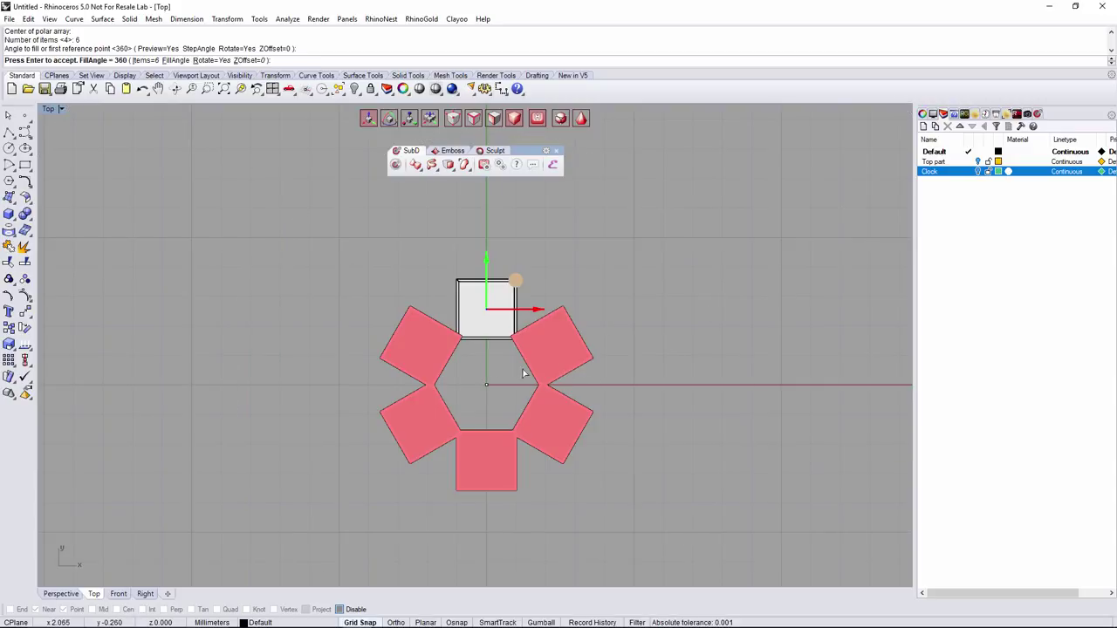
key(Escape)
- Try a polar array of the column around the origin with 5 items over 360 degrees and undo it
click(480, 370)
click(479, 330)
key(Return)
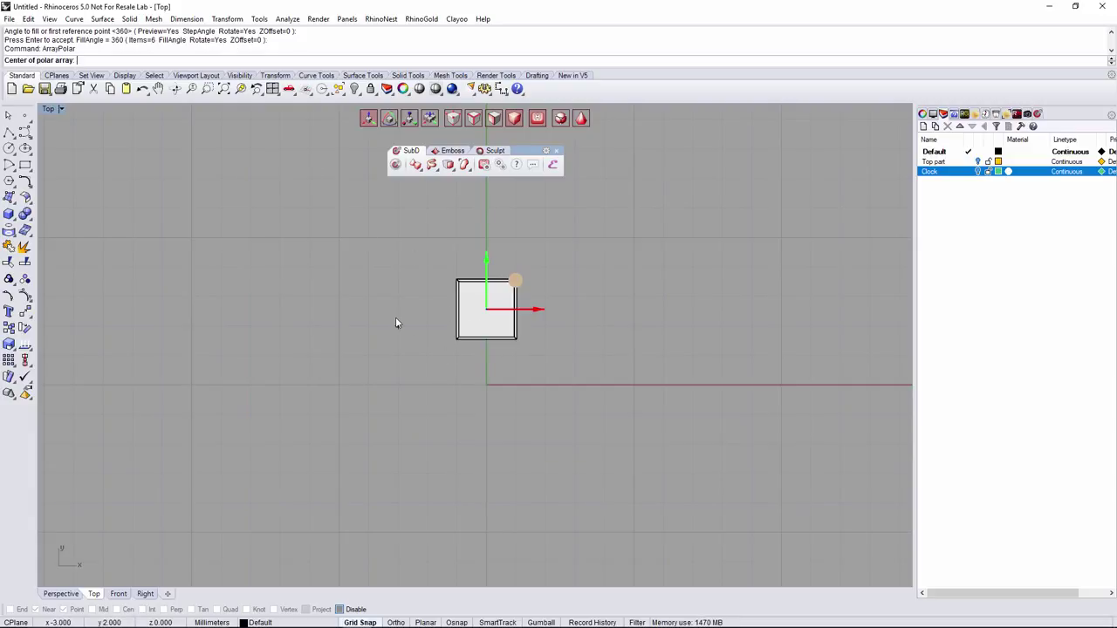
click(487, 384)
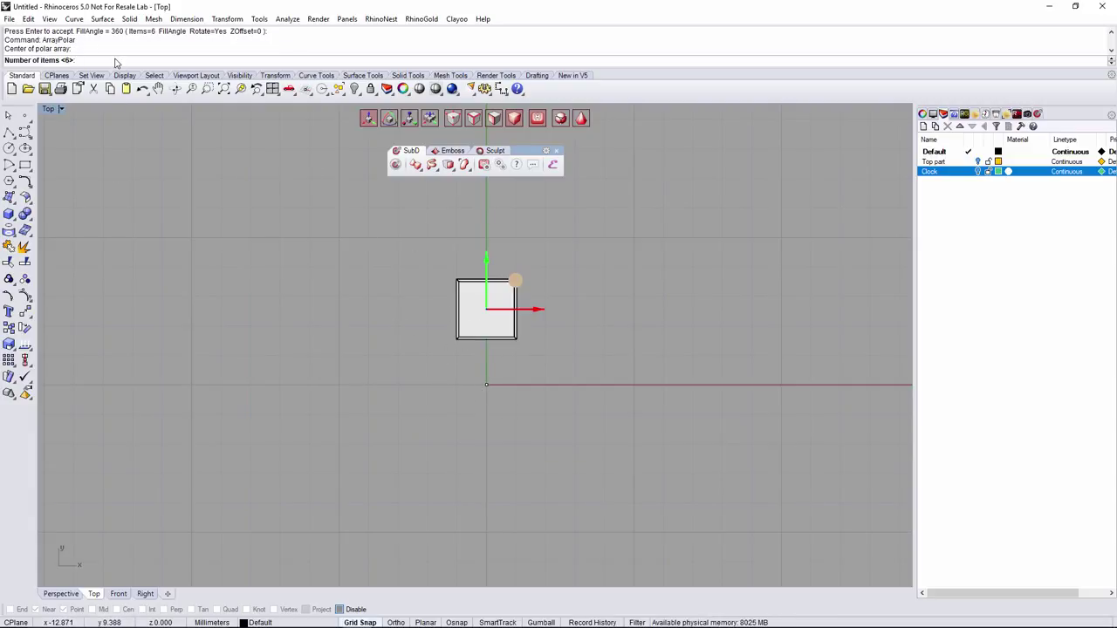
text(5)
key(Return)
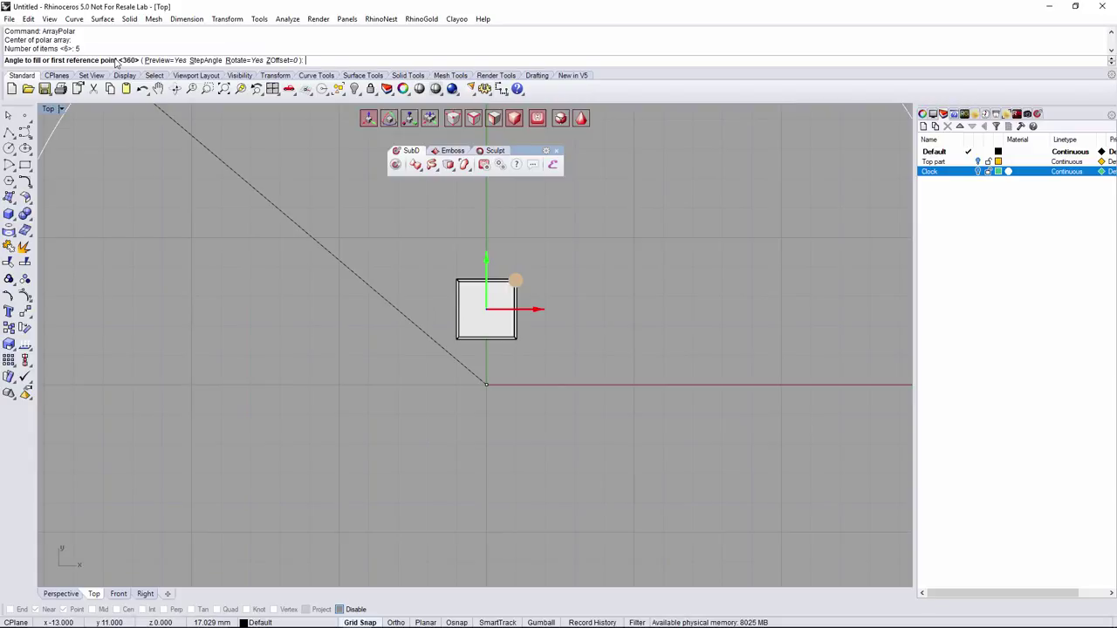
key(Return)
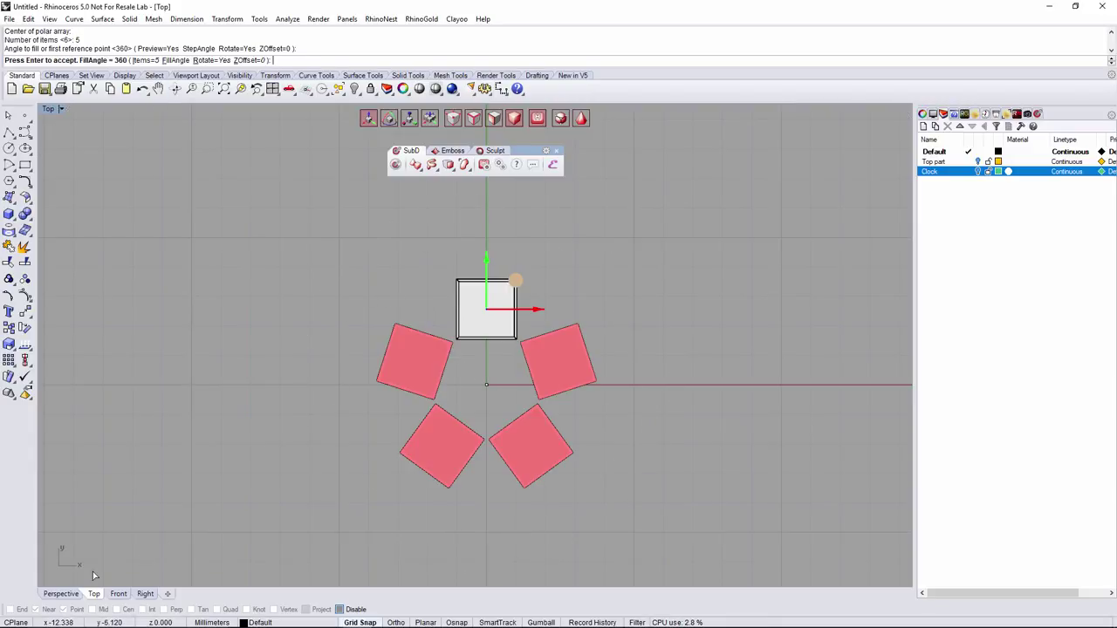
click(61, 595)
right_drag(384, 445, 604, 424)
key(Return)
click(589, 375)
scroll(576, 410, down, 6)
click(747, 274)
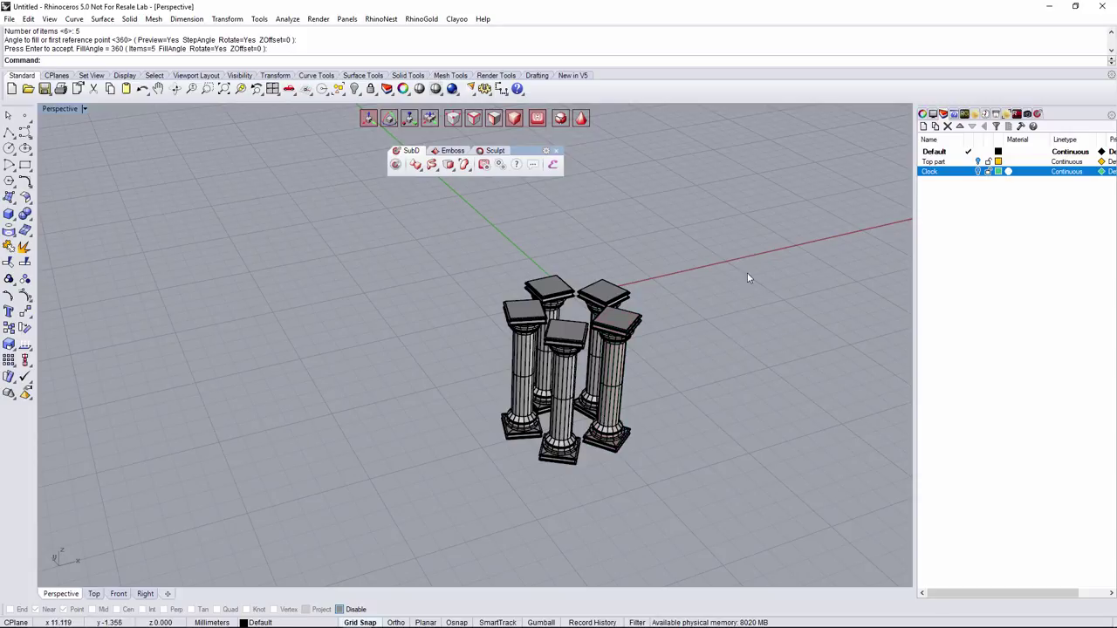
key(ctrl+z)
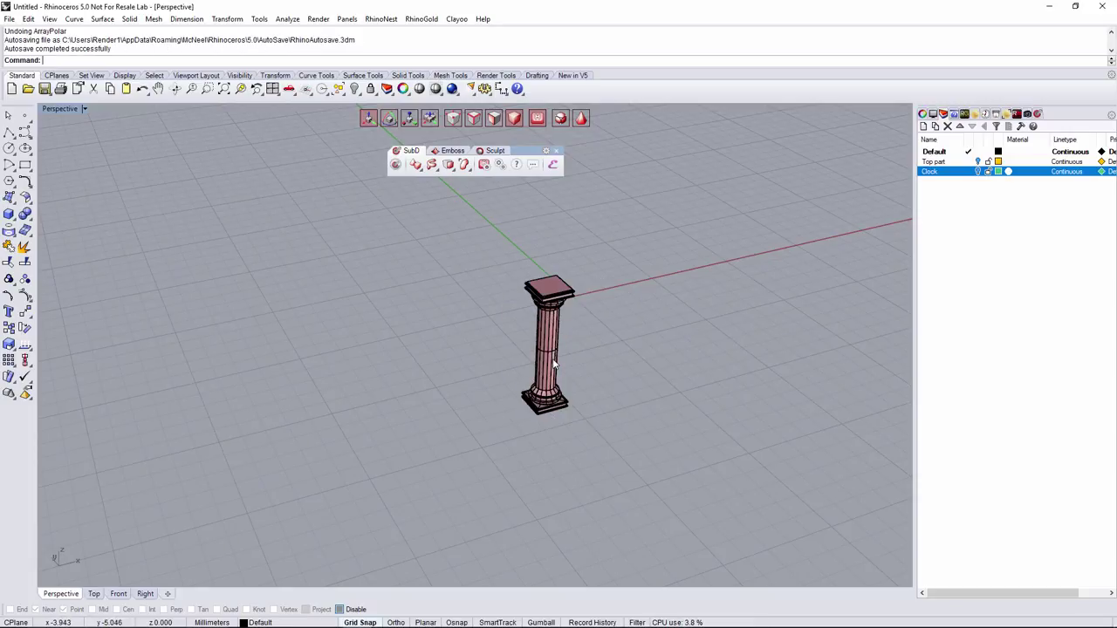
- Scale the whole column down slightly and uniformly
scroll(613, 342, up, 3)
right_drag(613, 342, 491, 352)
click(490, 353)
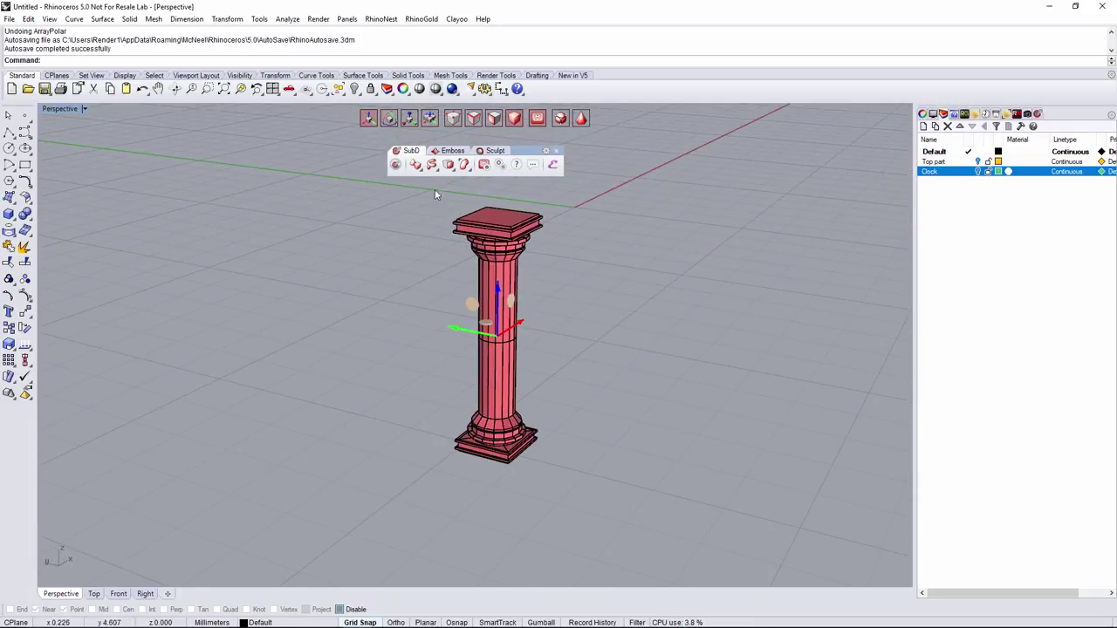
drag(491, 310, 494, 318)
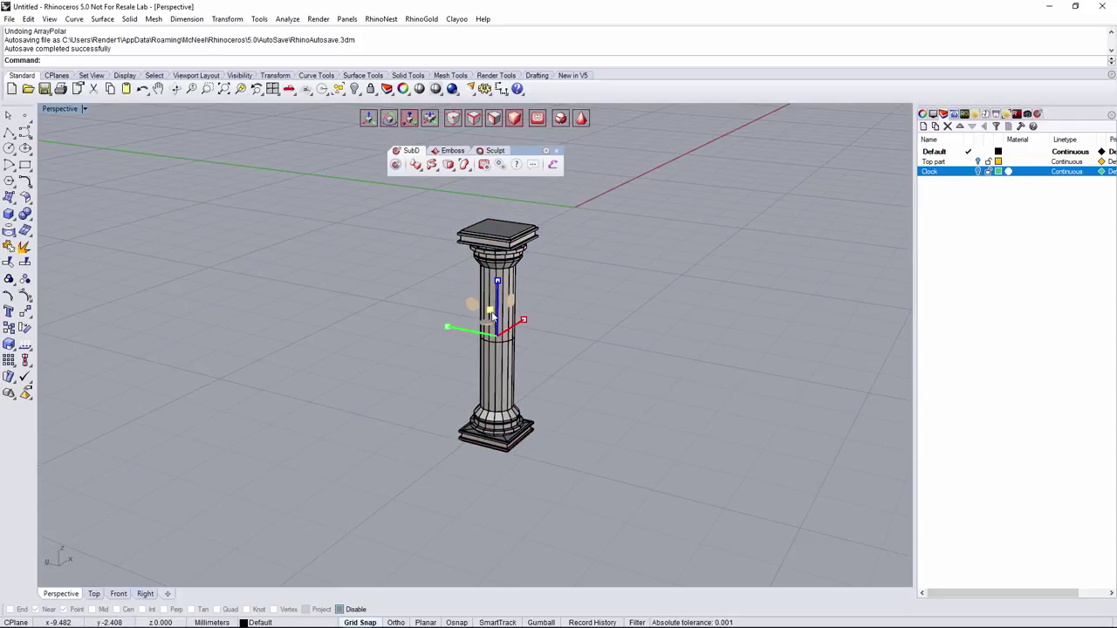
- Show the Top part layer and nudge the column slightly outward along the Y axis beneath the dome's edge
click(977, 162)
right_drag(611, 312, 476, 360)
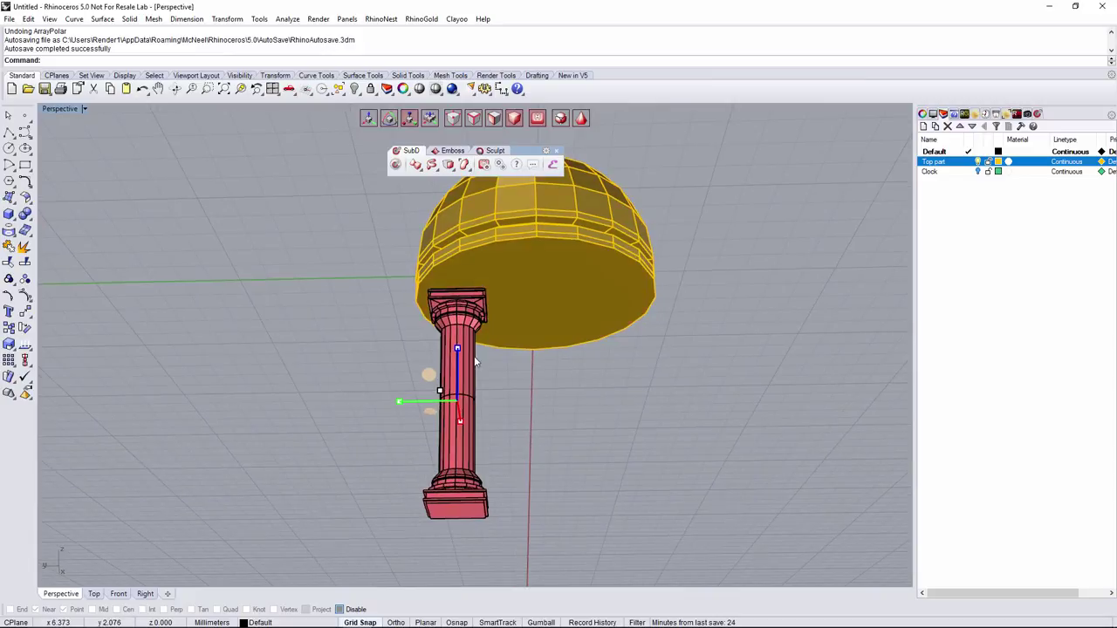
drag(413, 403, 406, 403)
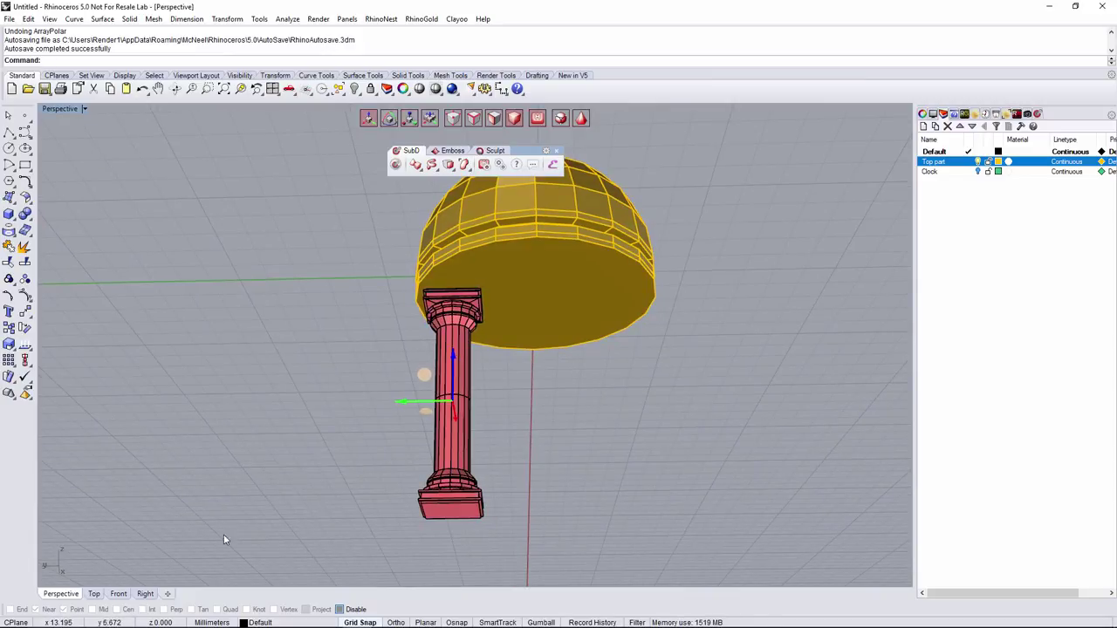
mouse_move(512, 336)
right_down()
mouse_move(347, 324)
mouse_move(328, 283)
mouse_move(448, 445)
mouse_move(656, 409)
mouse_move(621, 309)
mouse_move(556, 410)
mouse_move(524, 434)
right_up()
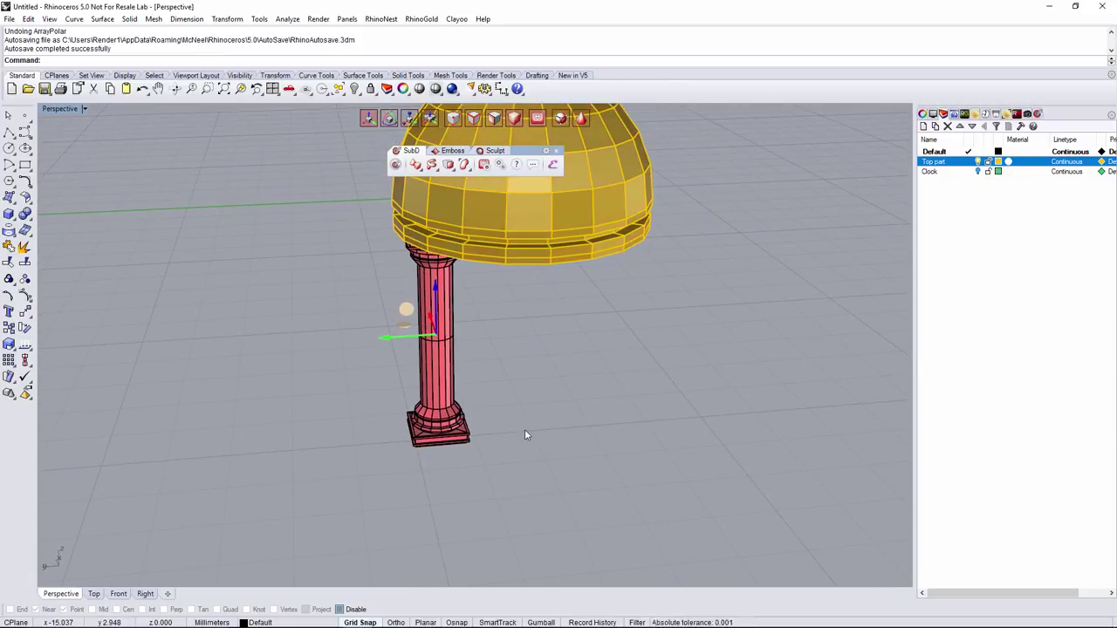
mouse_move(411, 340)
mouse_down()
mouse_move(392, 337)
mouse_move(405, 338)
mouse_up()
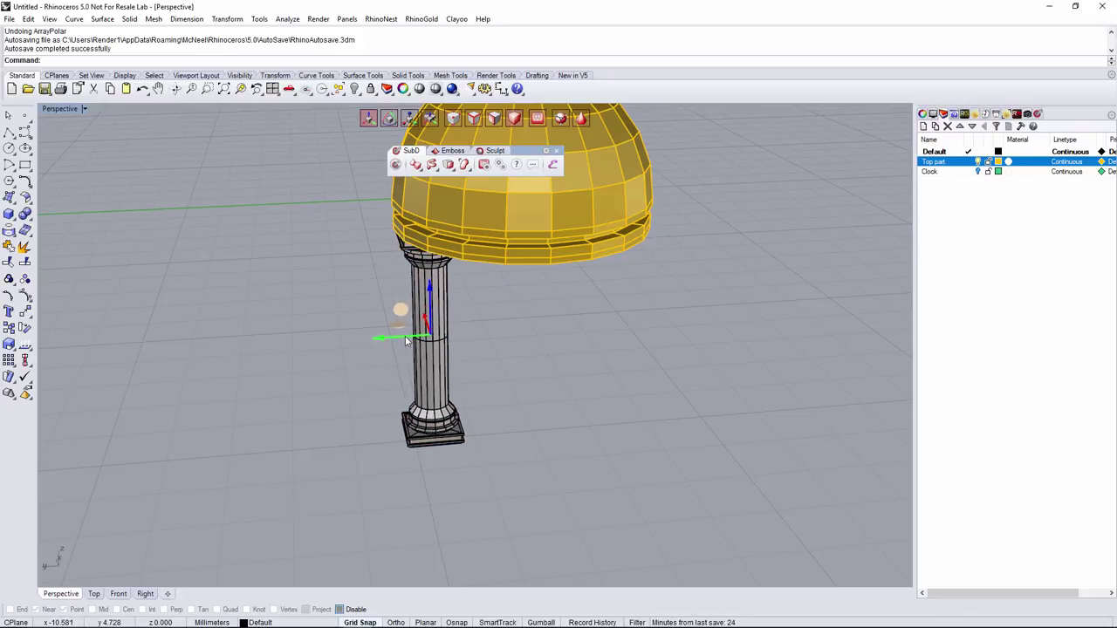
mouse_move(518, 360)
right_down()
mouse_move(508, 231)
mouse_move(509, 264)
right_up()
drag(387, 406, 389, 408)
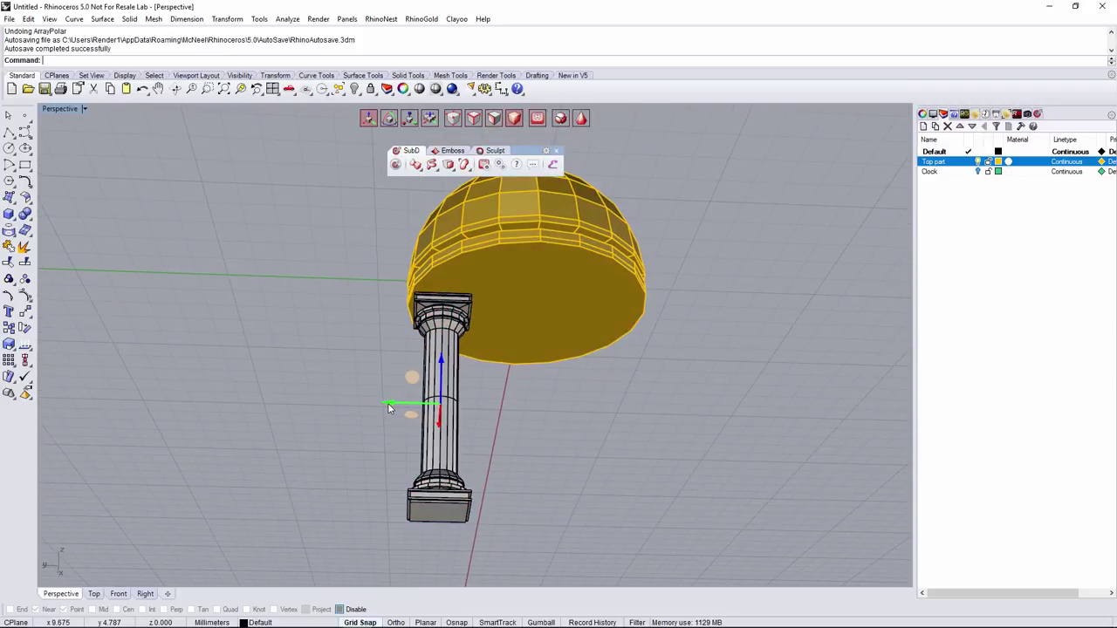
click(118, 594)
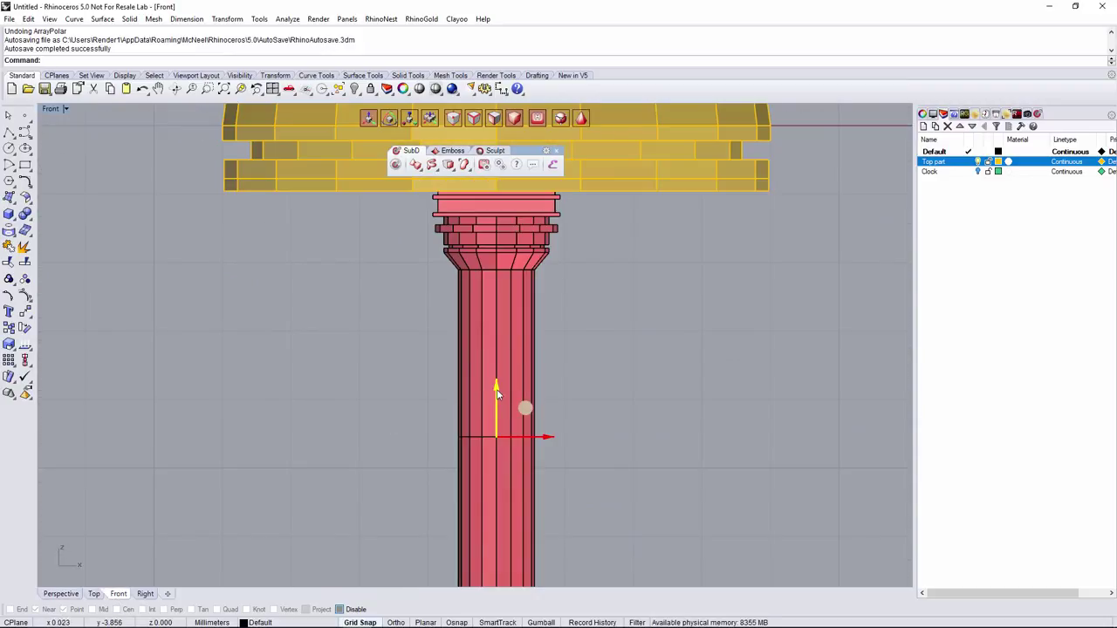
click(75, 594)
scroll(498, 404, down, 5)
right_drag(499, 404, 458, 515)
- Hide the Top part layer and polar array the column around the origin with 6 items over 360 degrees
click(978, 162)
right_drag(668, 275, 585, 341)
right_click(232, 60)
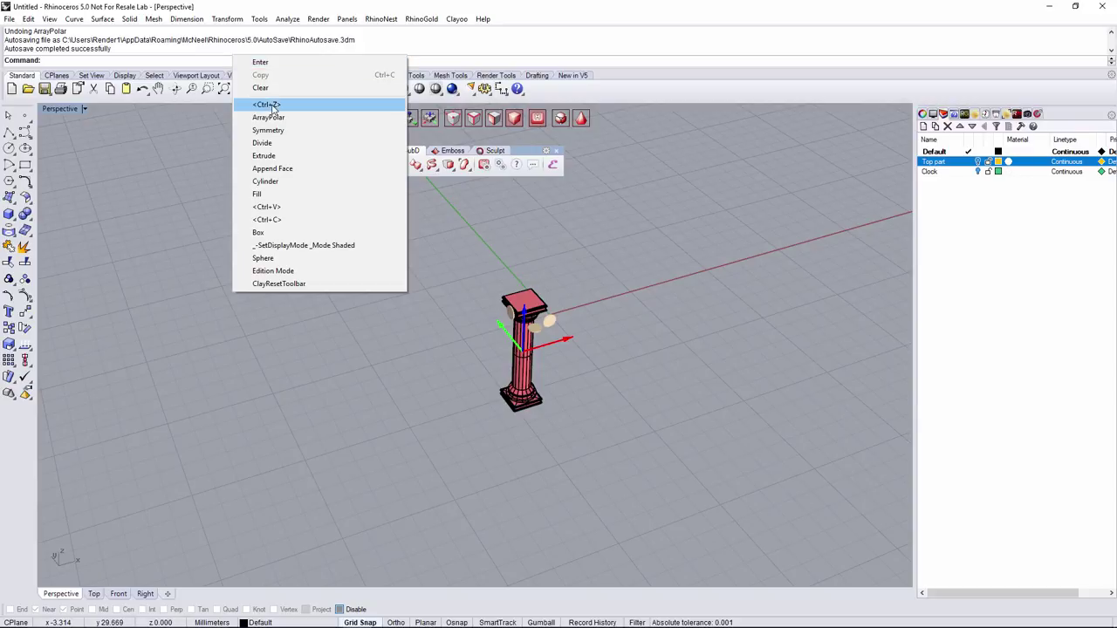
click(265, 117)
right_drag(621, 347, 580, 414)
click(94, 595)
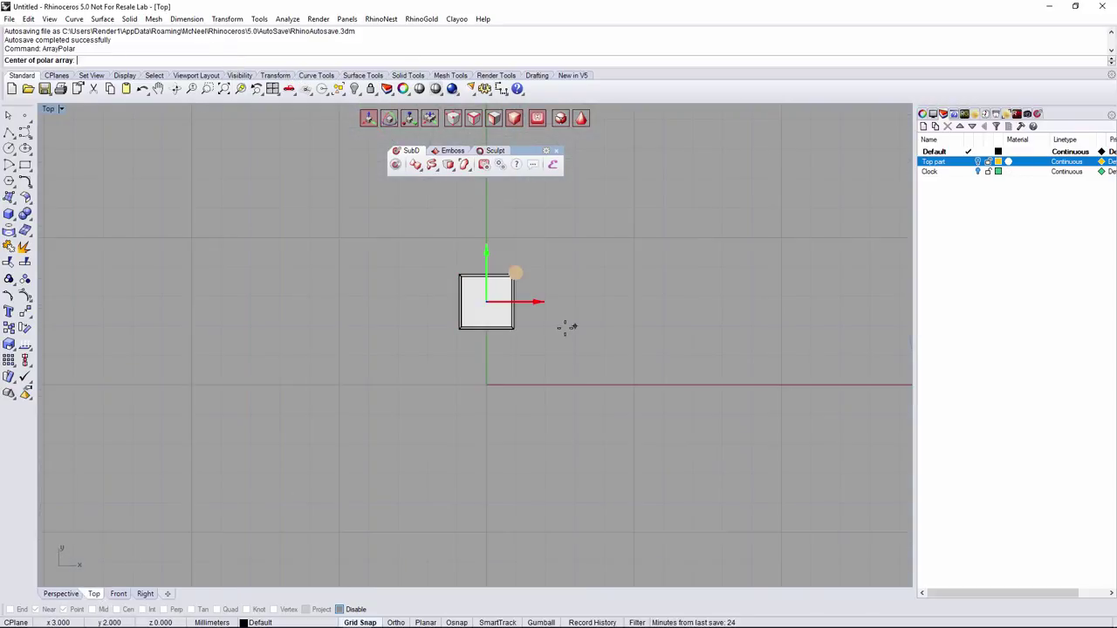
click(487, 384)
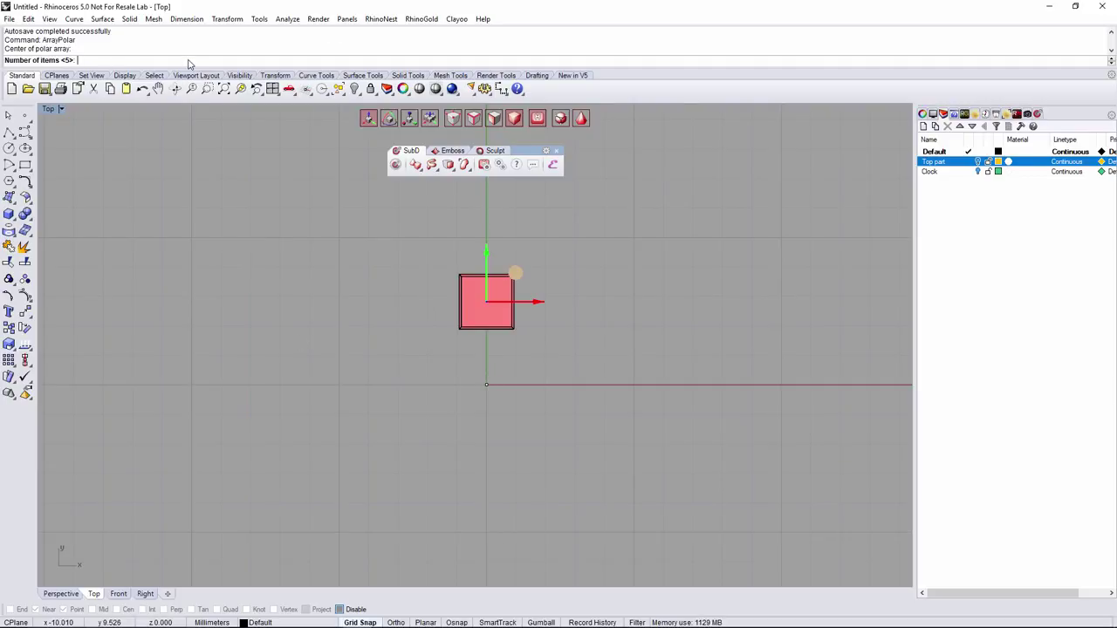
text(6)
key(Return)
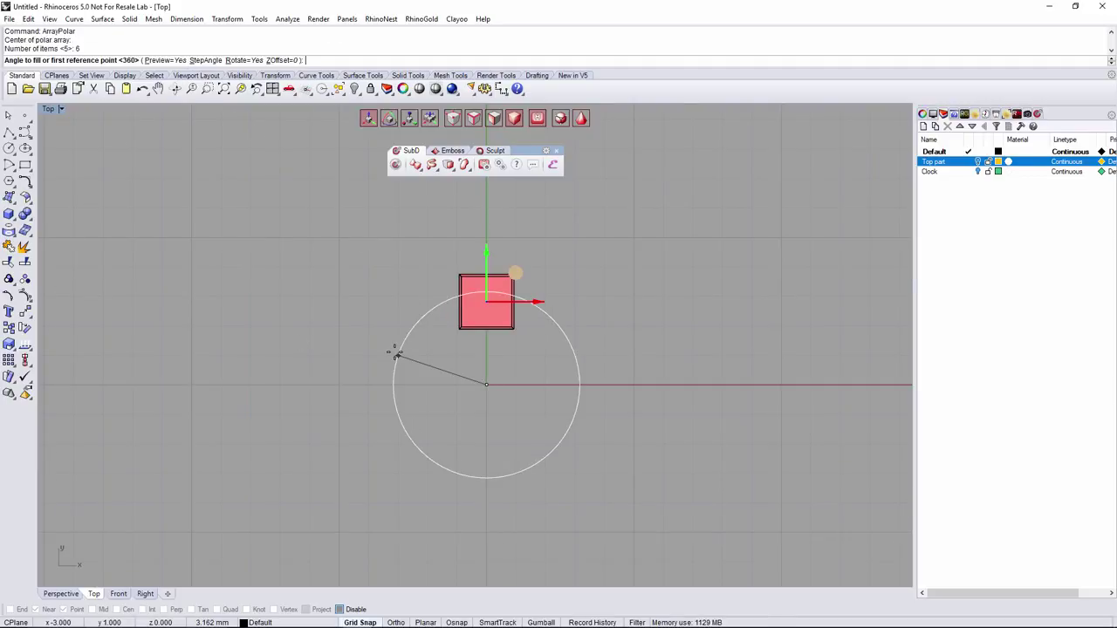
key(Return)
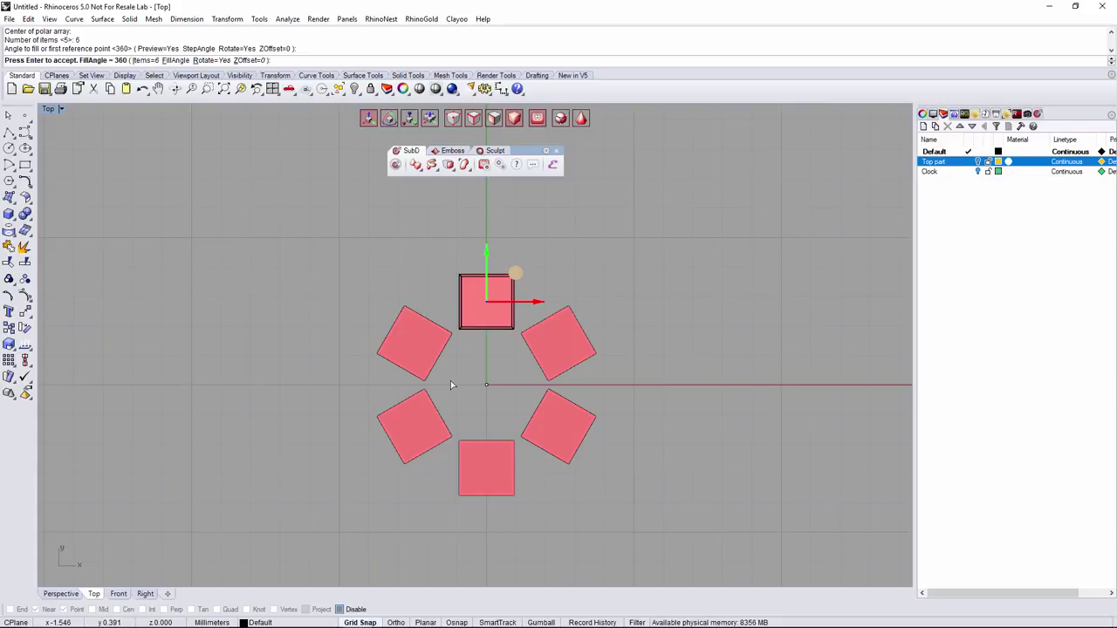
key(Return)
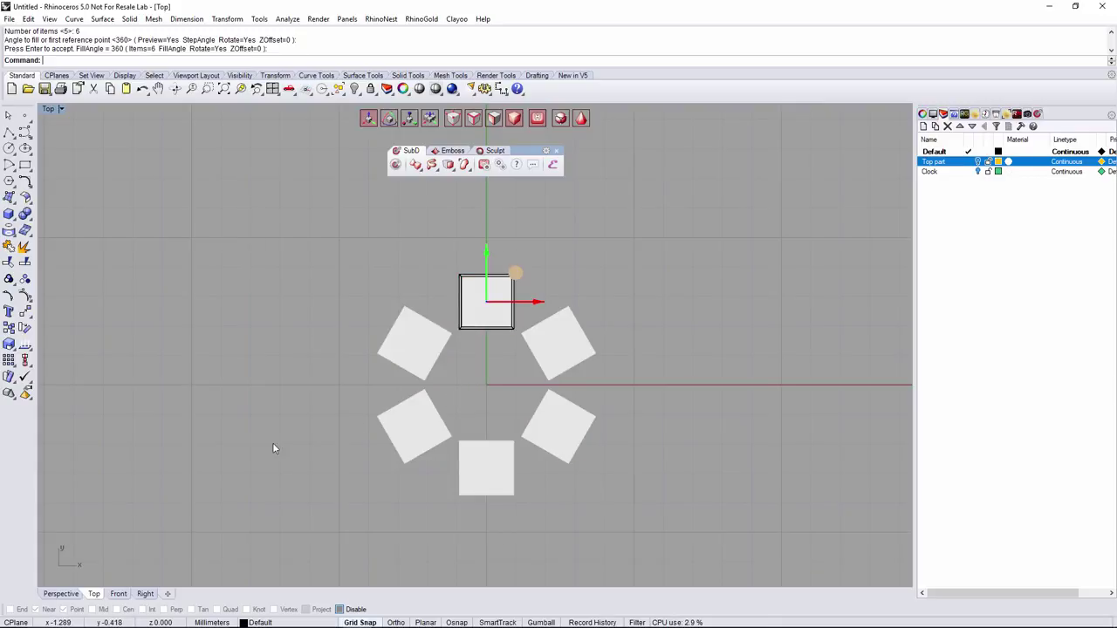
- Show the Top part and Clock layers together with the ring of columns
click(63, 594)
right_drag(681, 442, 652, 436)
scroll(566, 441, up, 5)
right_drag(566, 441, 617, 402)
click(979, 162)
click(978, 172)
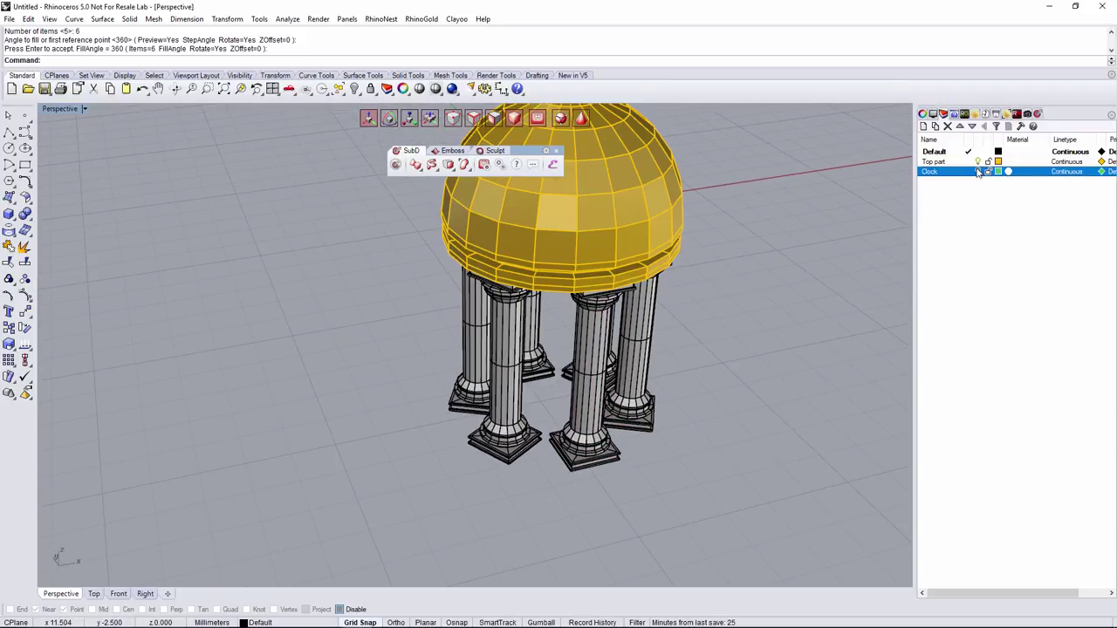
scroll(709, 264, down, 2)
right_drag(709, 262, 720, 416)
- Create a layer named Columns and move all six columns onto it
drag(509, 296, 509, 296)
right_drag(569, 374, 576, 446)
right_click(970, 188)
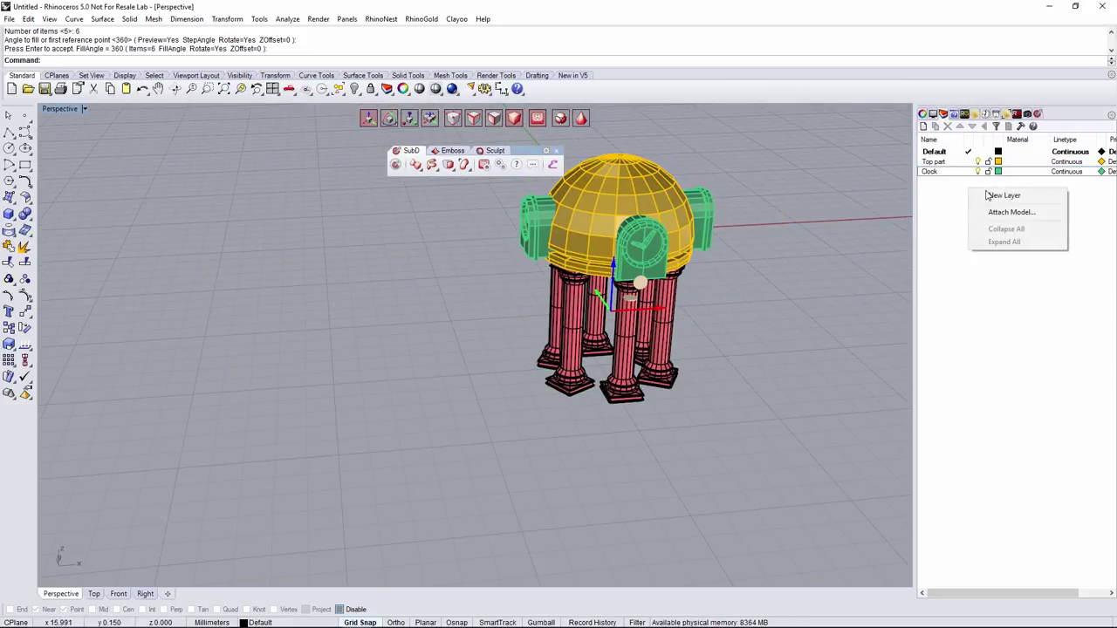
click(1002, 195)
text(Col)
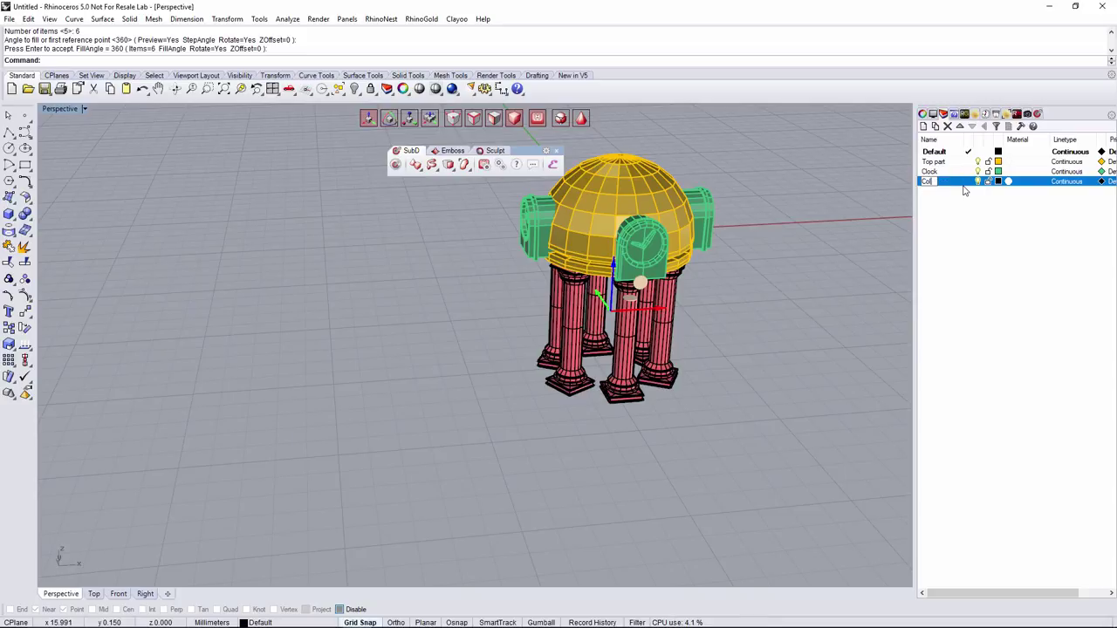
key(Return)
right_click(962, 180)
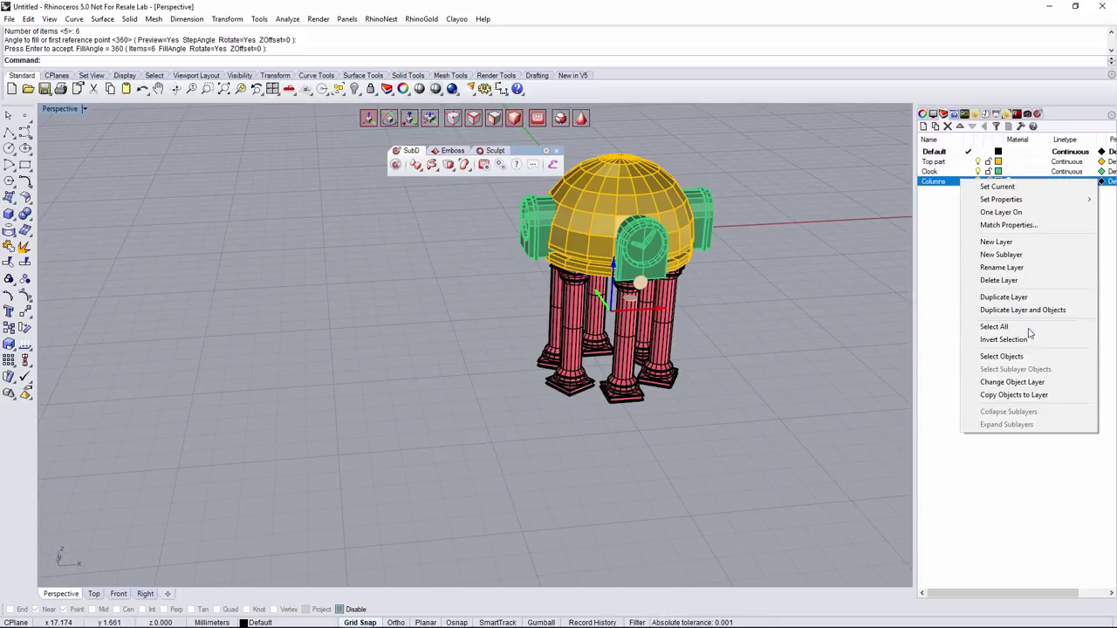
click(995, 381)
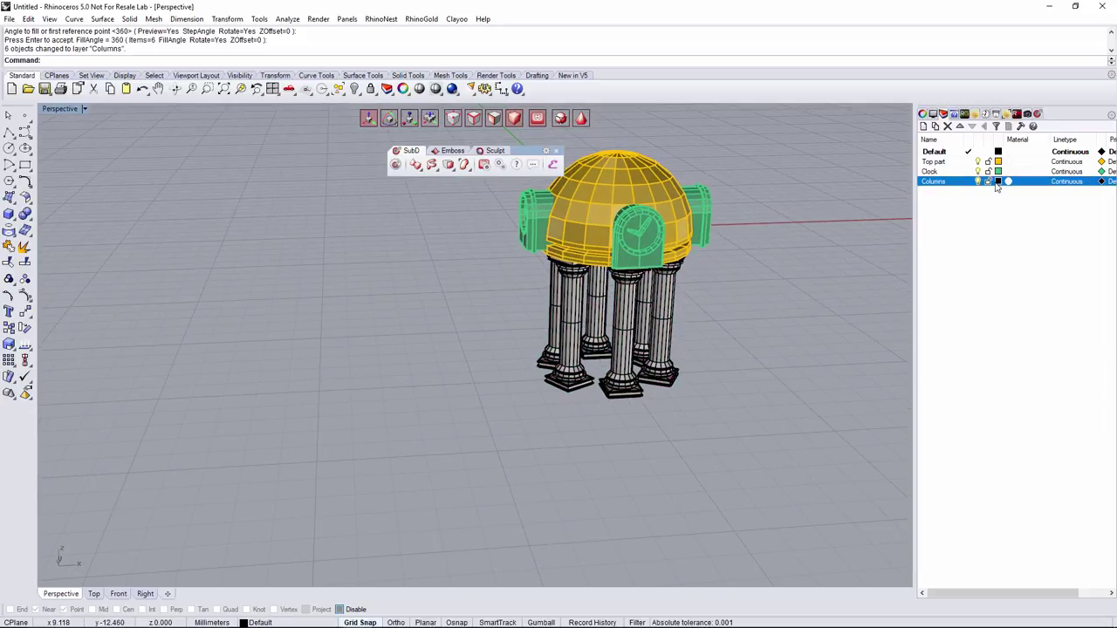
- Try Lavender as the Columns layer's colour
click(998, 182)
scroll(475, 341, down, 1)
click(474, 350)
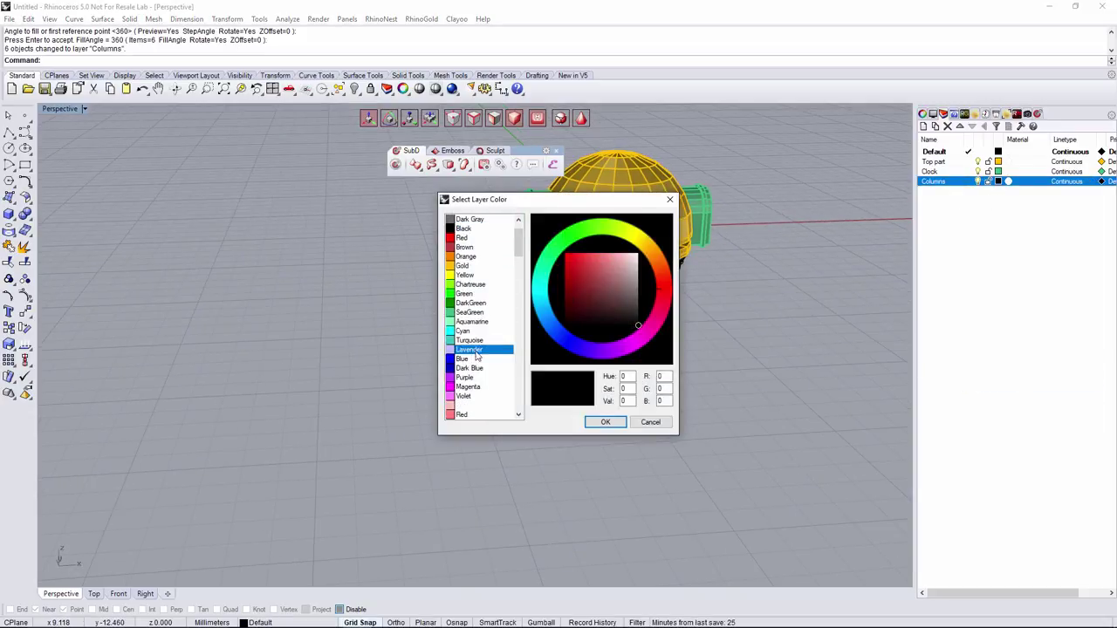
click(604, 424)
right_drag(683, 413, 731, 426)
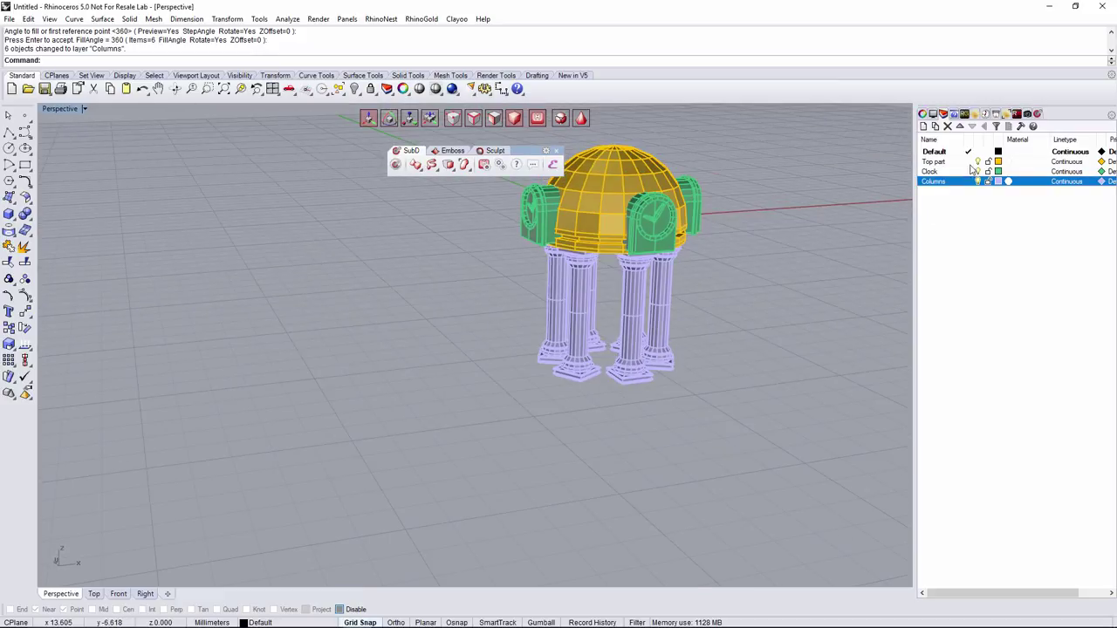
- Set the Columns layer's colour to Turquoise
click(998, 181)
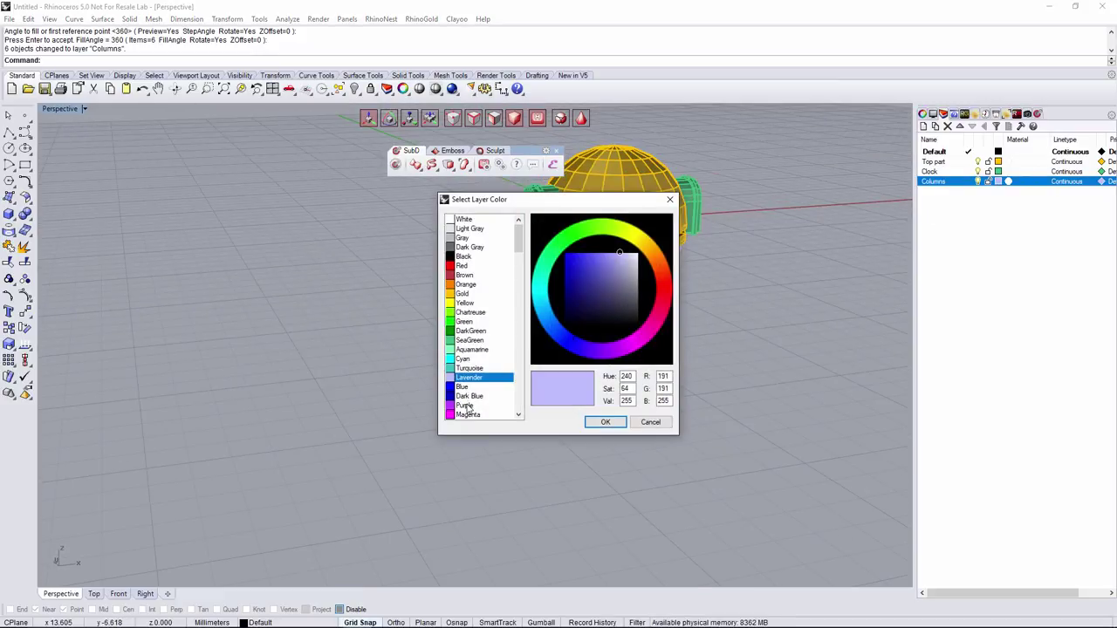
click(469, 367)
click(606, 423)
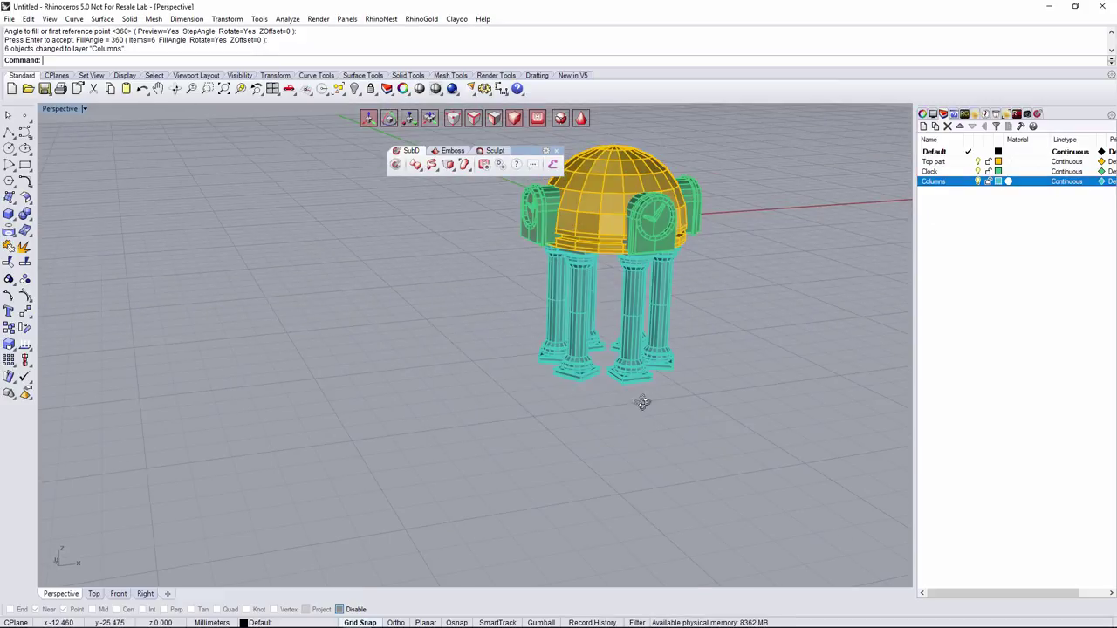
right_drag(590, 389, 628, 409)
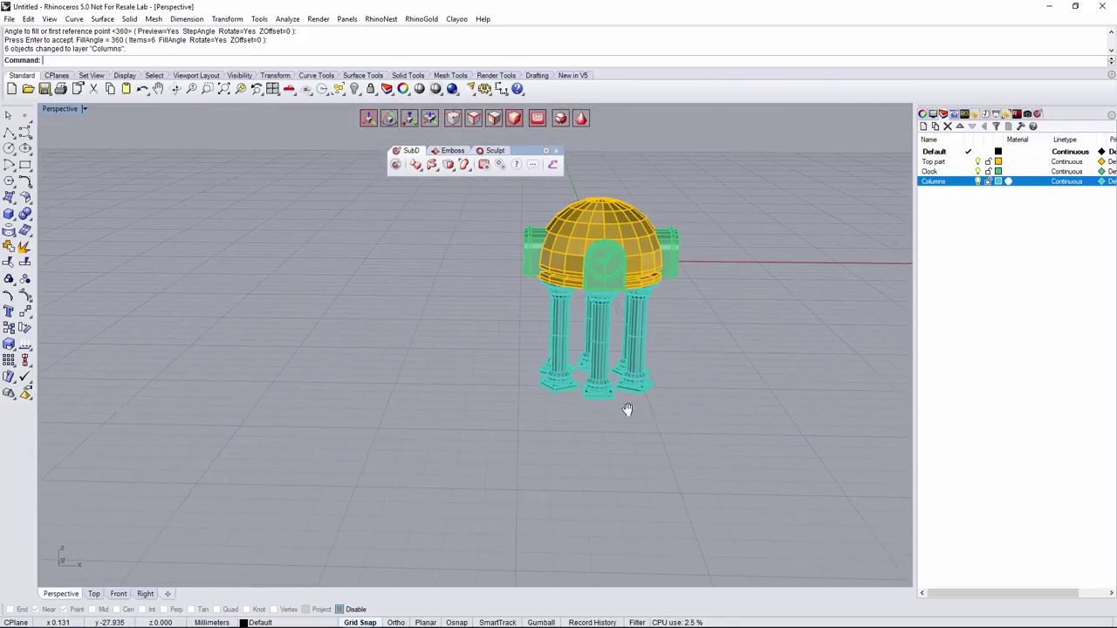
- Start a Clayoo cylinder primitive with 16 segments and set its Segments Z to 10
scroll(567, 403, up, 5)
scroll(532, 394, down, 3)
right_drag(557, 368, 519, 401)
scroll(511, 384, down, 4)
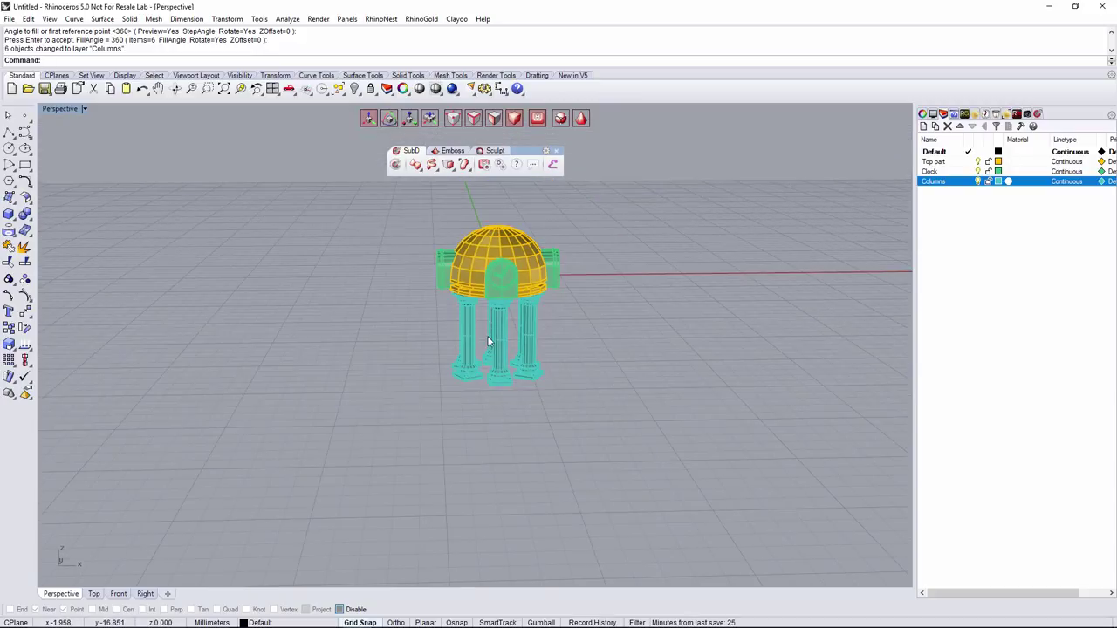
right_drag(490, 340, 501, 350)
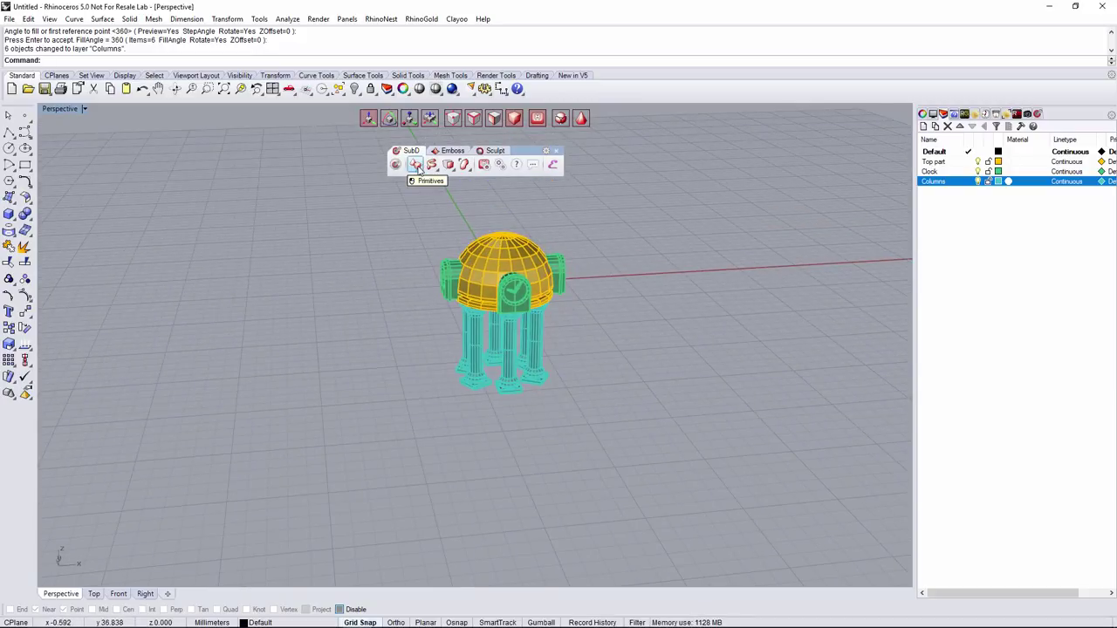
click(419, 168)
click(466, 186)
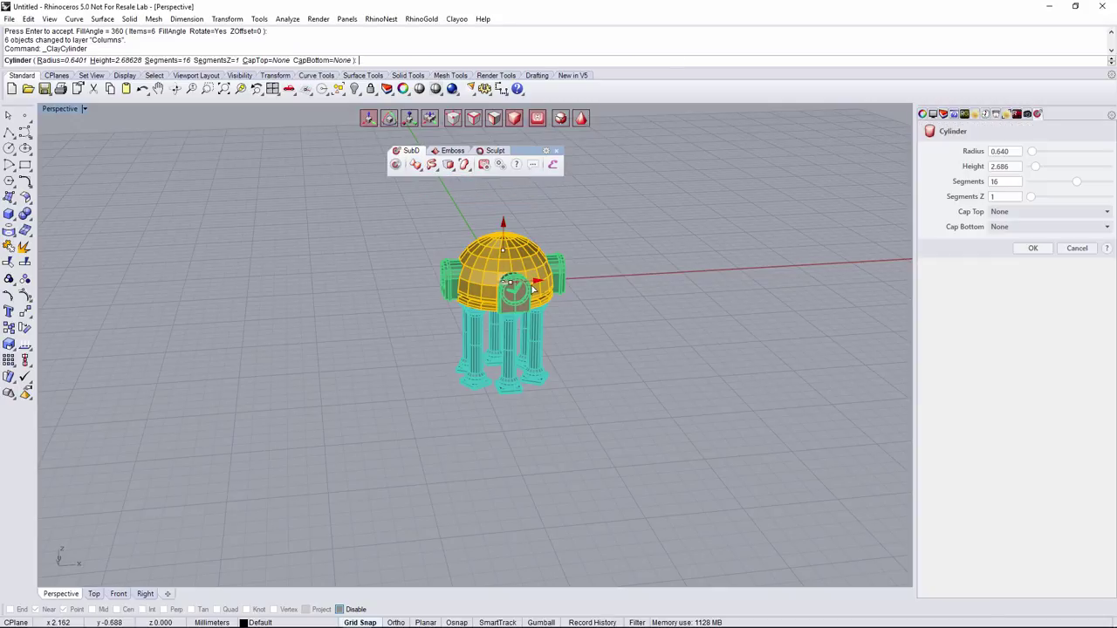
right_drag(528, 316, 556, 343)
click(998, 181)
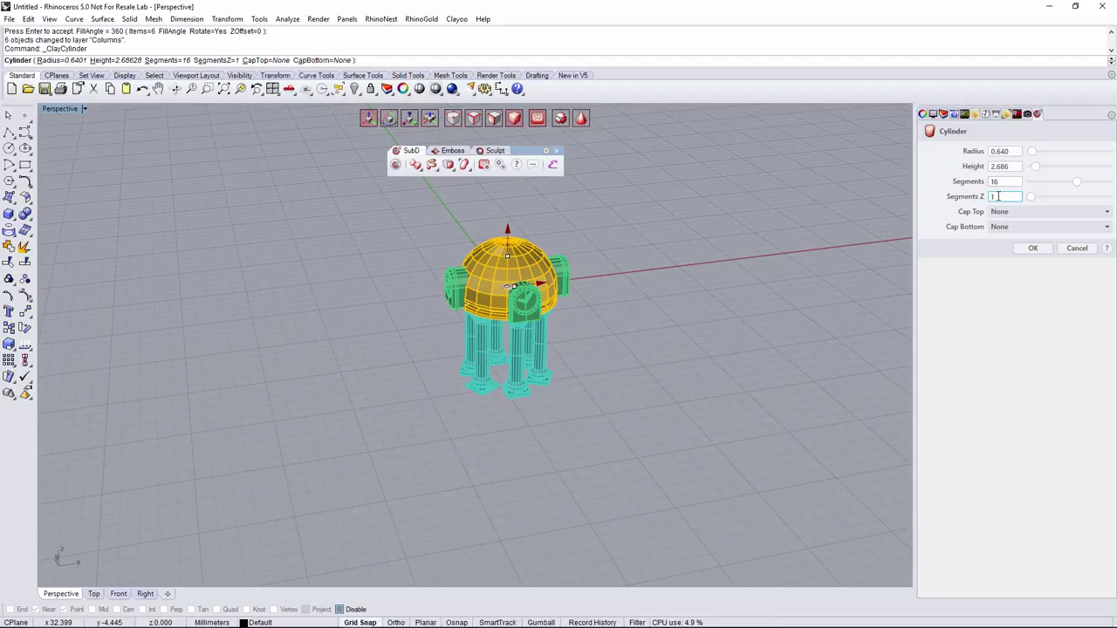
text(7)
scroll(999, 197, up, 1)
right_drag(475, 272, 511, 327)
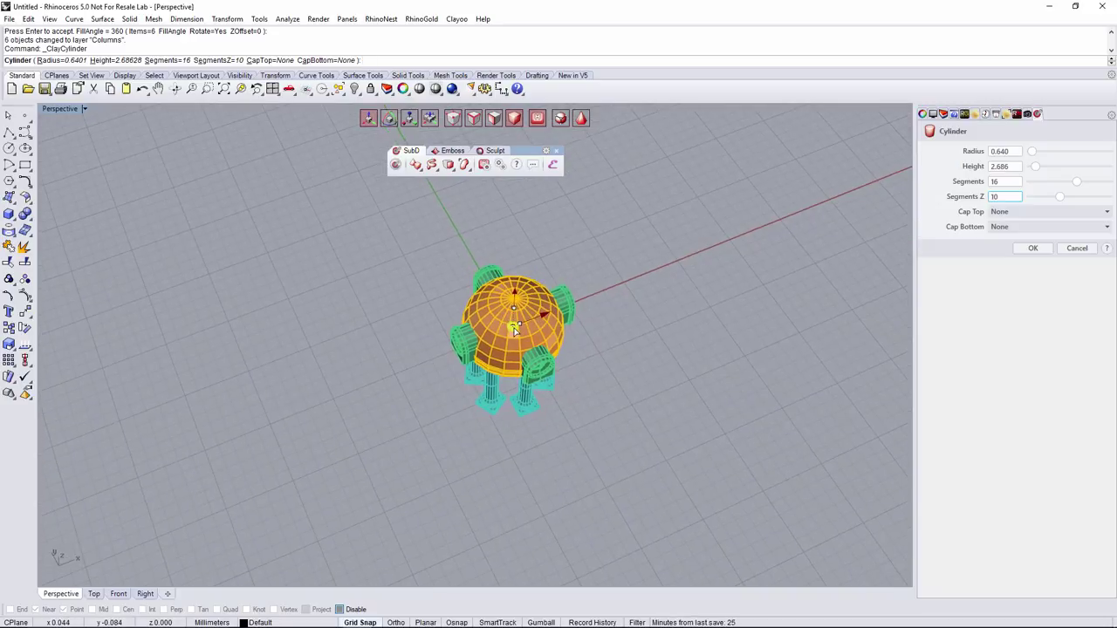
- Move the cylinder out of the dome to open ground beside the columns and set its Segments Z to 8
drag(514, 329, 570, 446)
scroll(570, 446, up, 6)
right_drag(599, 415, 559, 348)
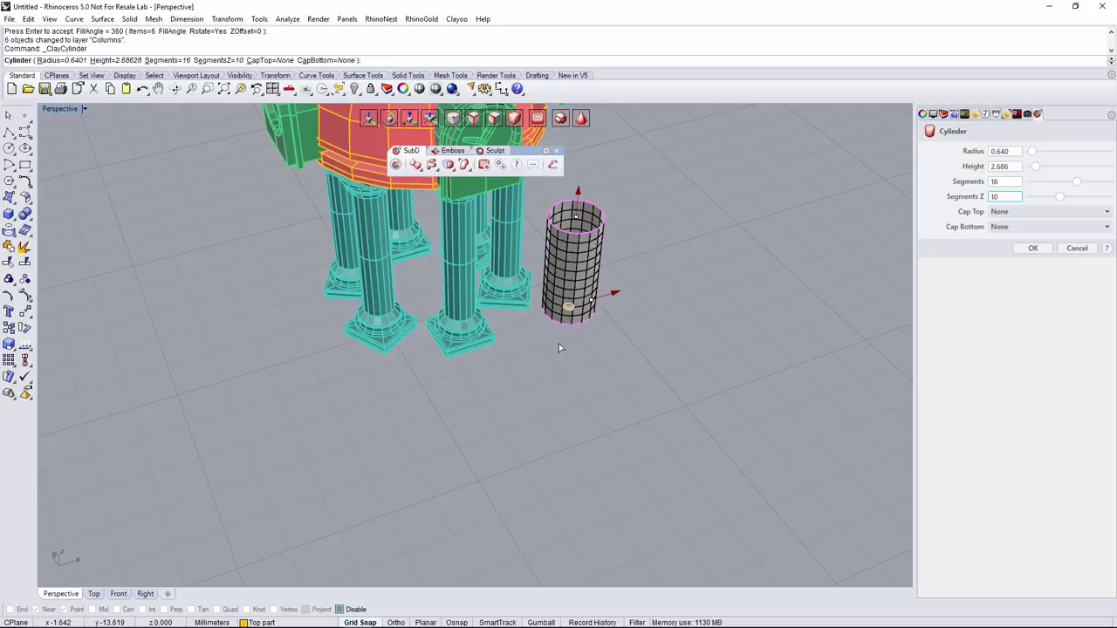
scroll(1003, 197, down, 2)
right_drag(640, 282, 659, 330)
- Lower the cylinder's height to about 1.24 mm and widen its radius to about 3.93 mm
drag(620, 177, 619, 233)
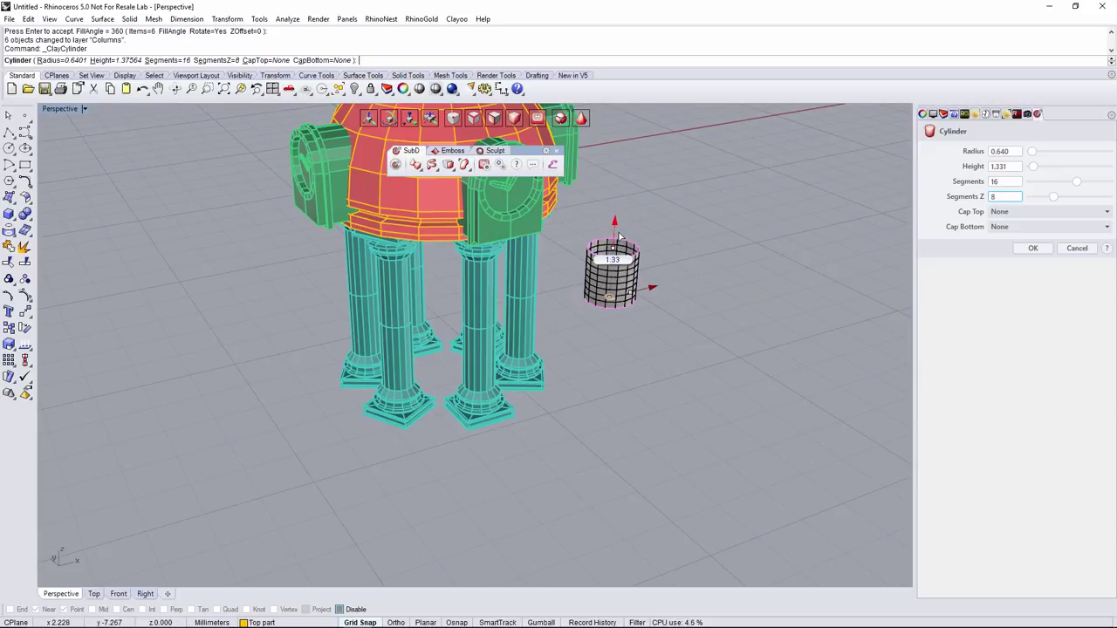
right_drag(619, 238, 562, 390)
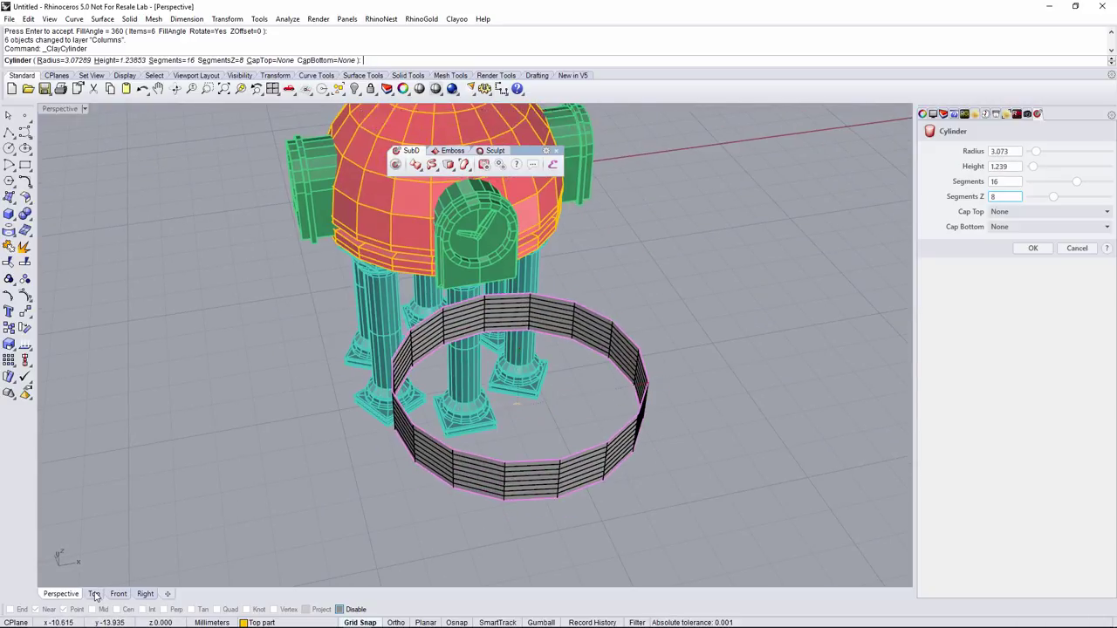
click(95, 594)
drag(559, 483, 572, 484)
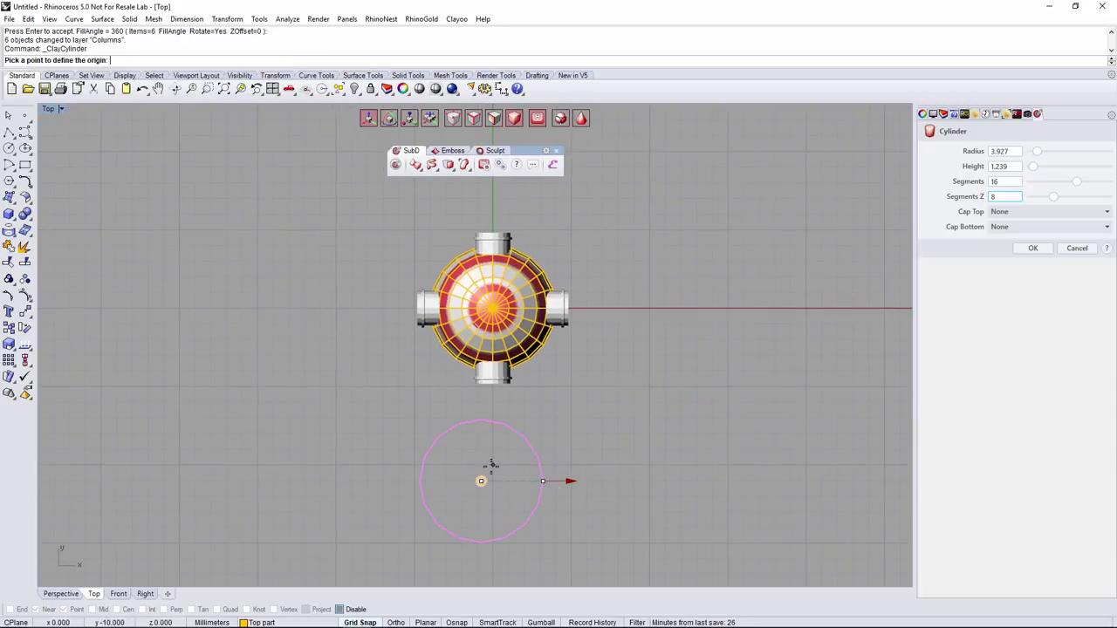
- Place the cylinder's origin on the Y axis at 0,-10, in line with the dome's centre
click(482, 482)
scroll(502, 479, up, 2)
scroll(489, 460, up, 1)
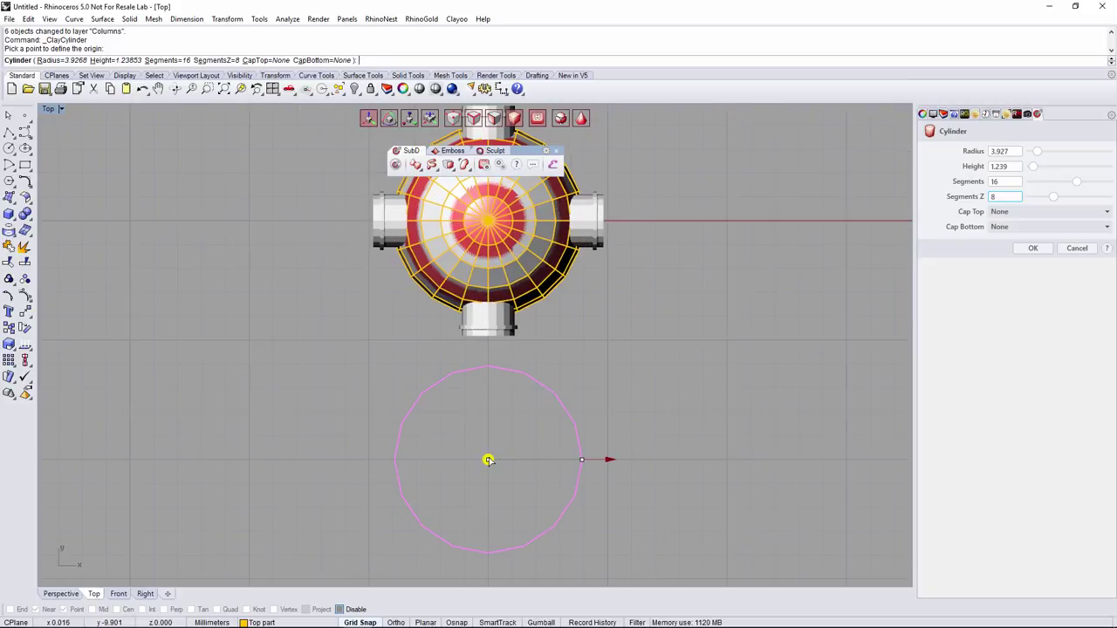
- Widen the cylinder's radius to about 4.2 mm and set its Segments Z to 6
drag(614, 462, 620, 462)
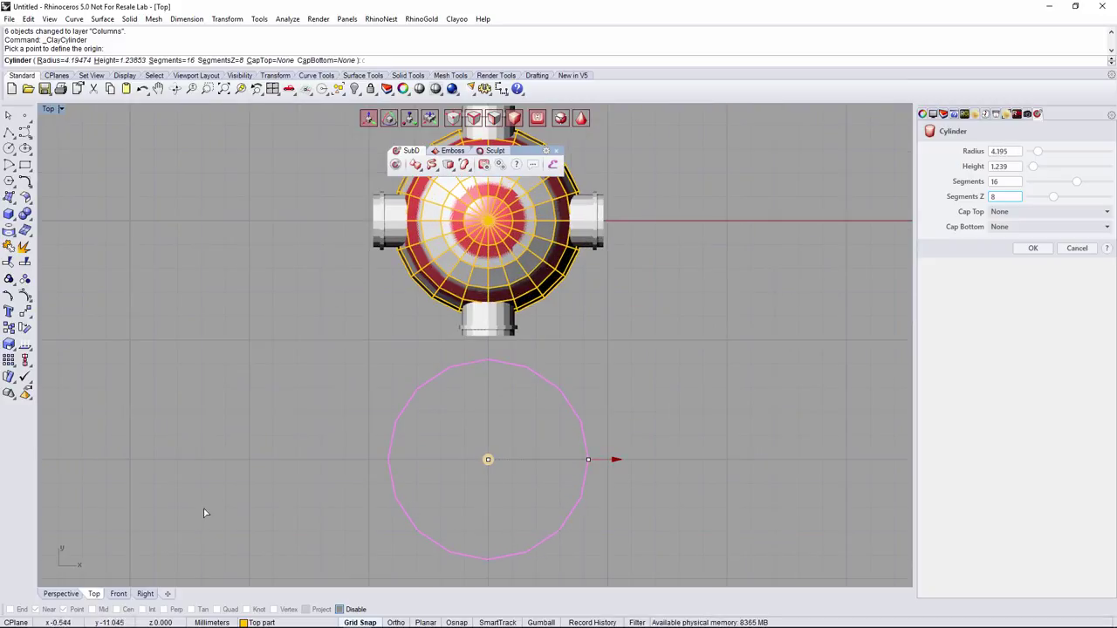
click(61, 594)
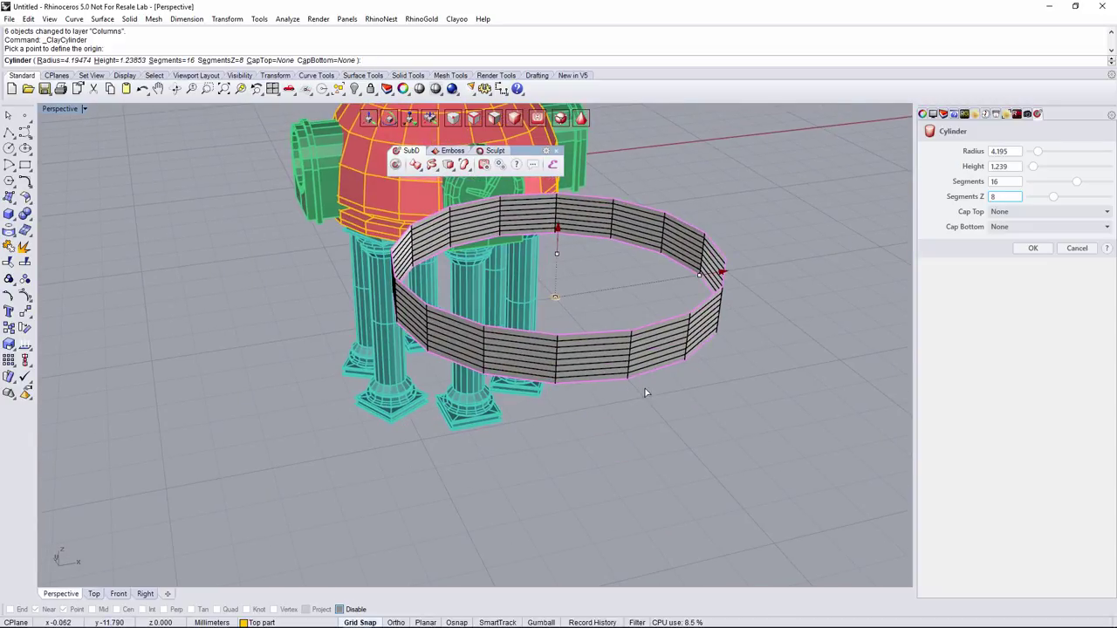
scroll(1003, 199, down, 2)
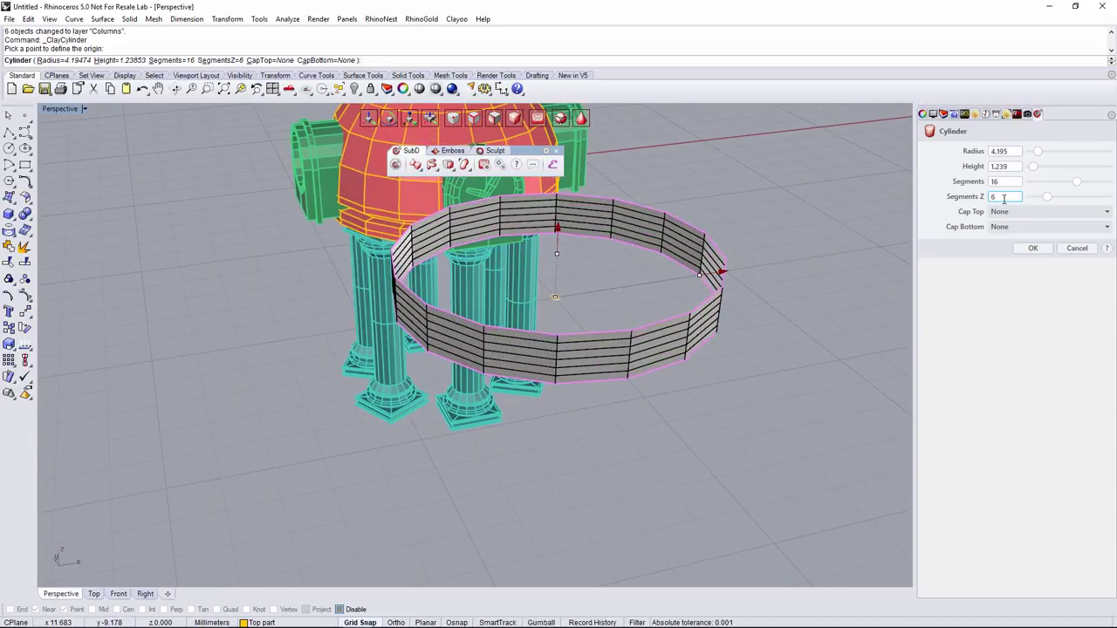
- Set both the top and bottom caps of the cylinder to Ngon and create it
right_drag(747, 288, 764, 292)
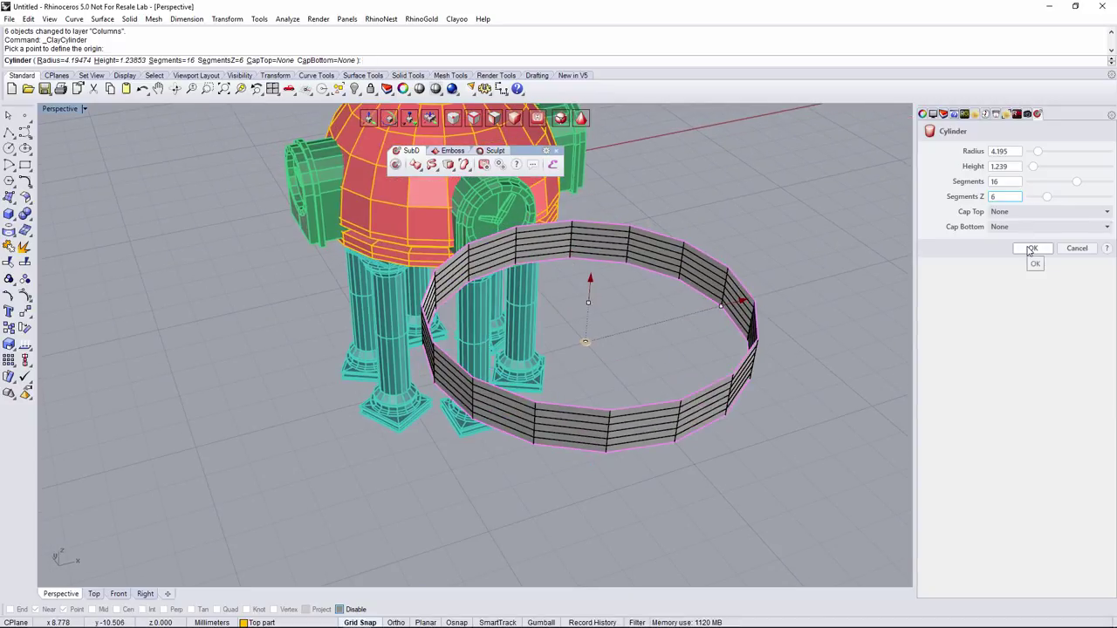
click(1013, 213)
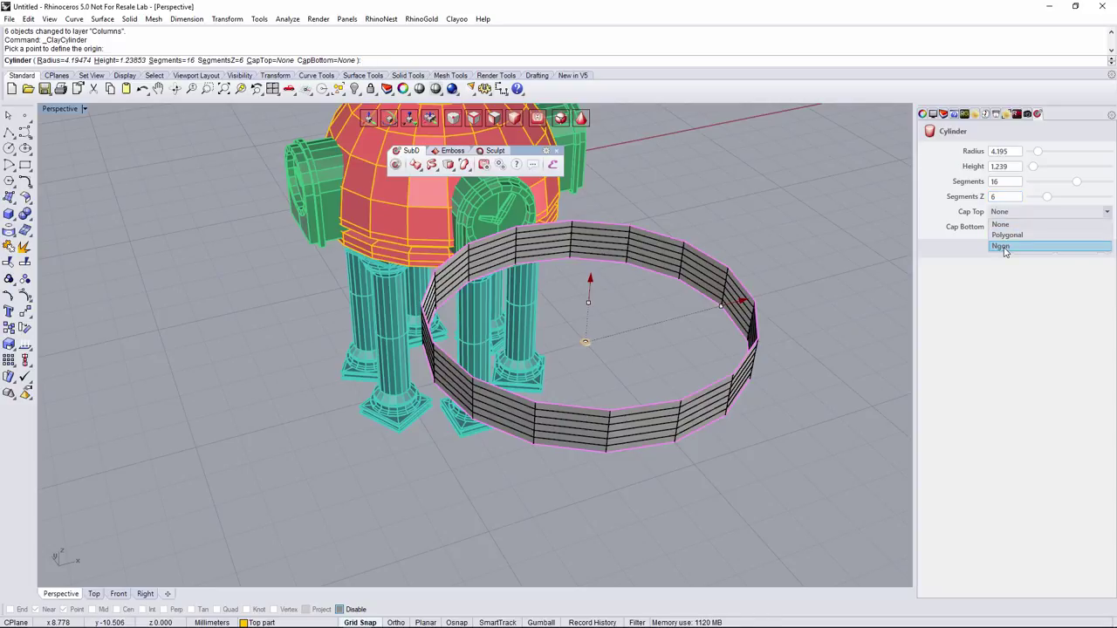
click(1001, 246)
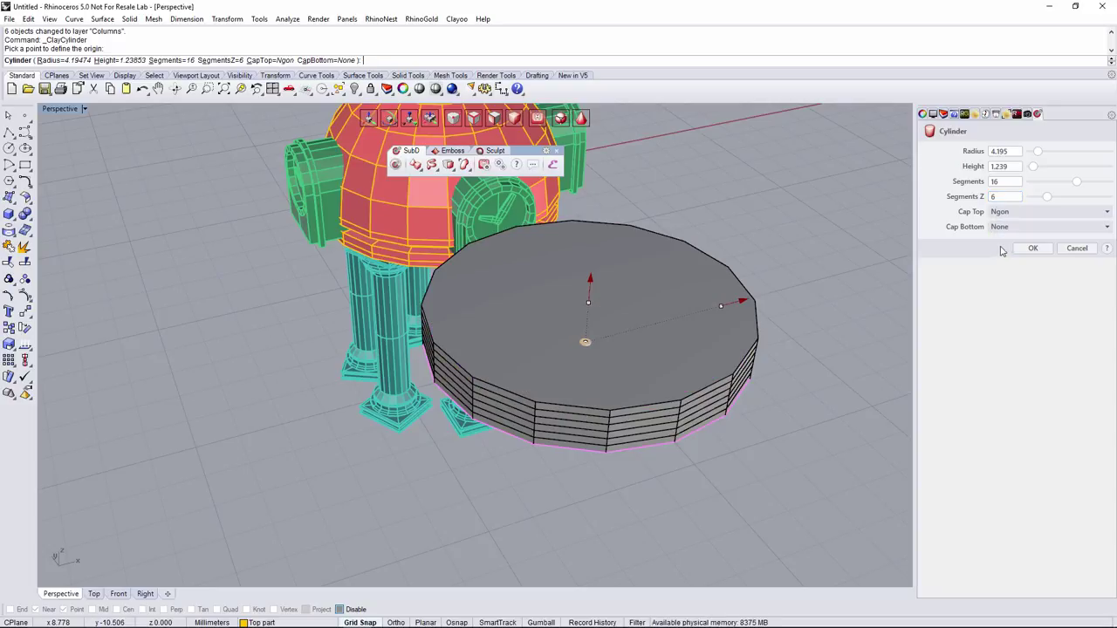
click(1002, 229)
click(1001, 261)
right_drag(758, 367, 744, 284)
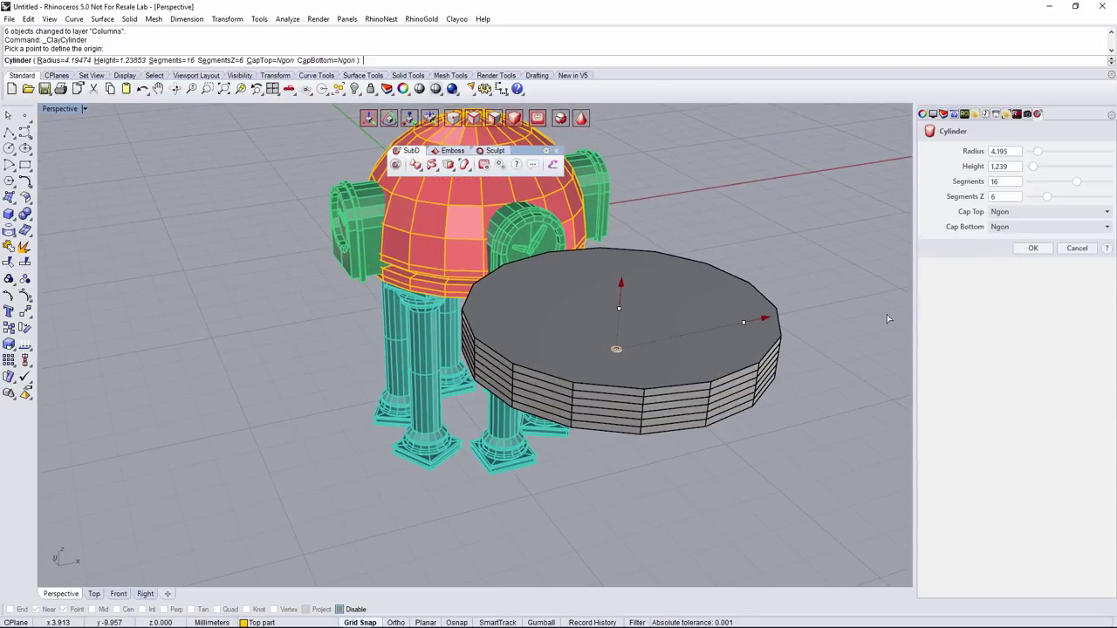
click(1032, 248)
- Hide the Top part, Clock and Columns layers so only the capped cylinder is shown
scroll(599, 402, down, 5)
mouse_move(677, 425)
right_down()
mouse_move(710, 407)
mouse_move(663, 431)
right_up()
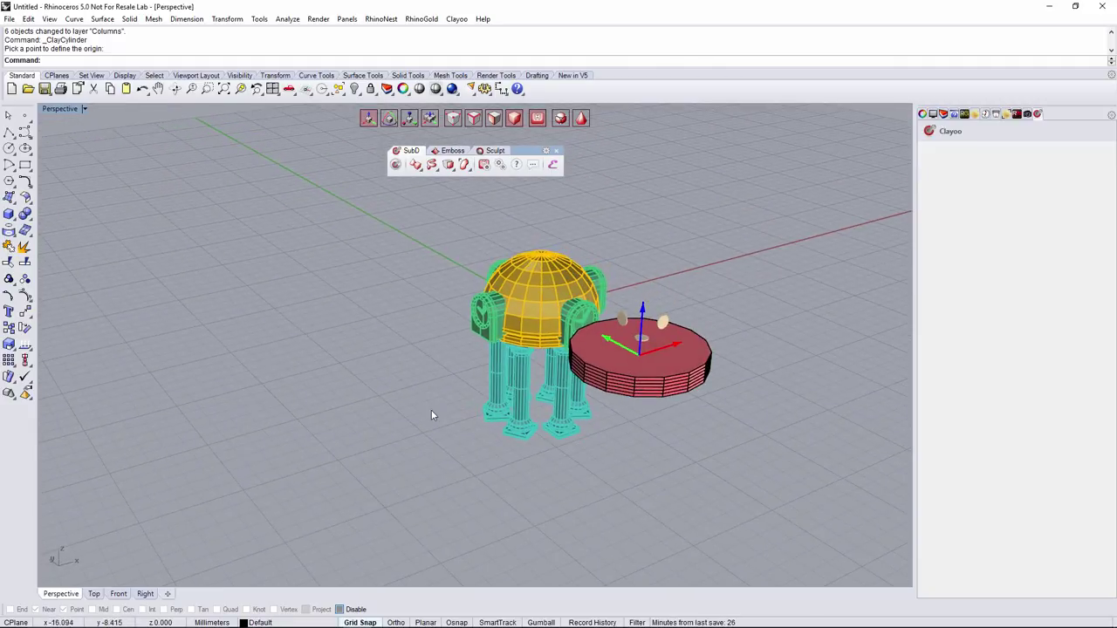
click(944, 116)
click(979, 163)
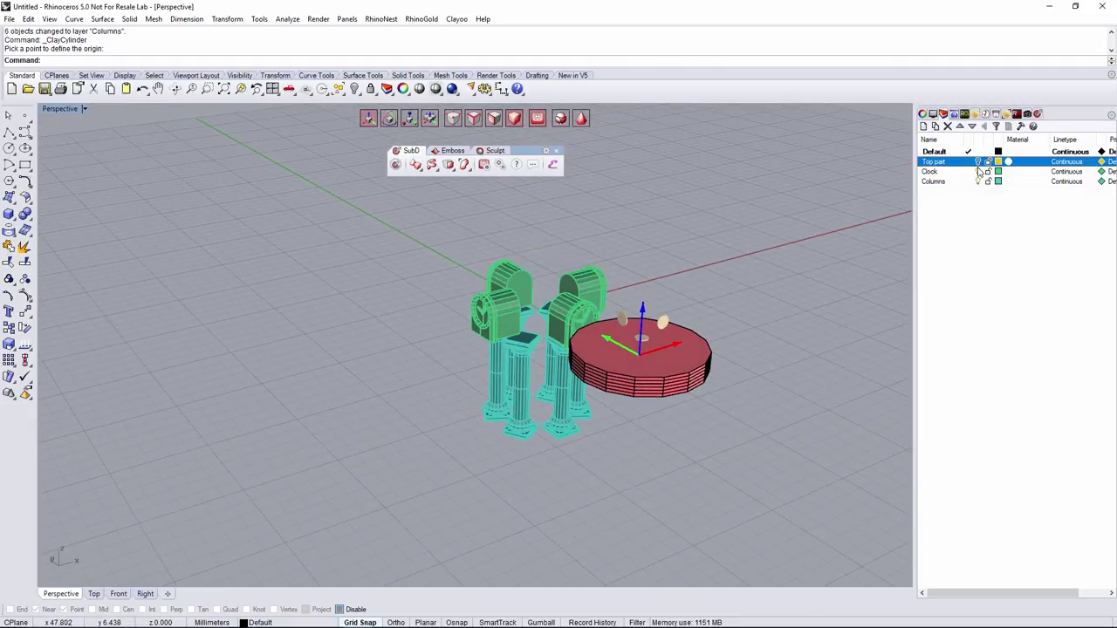
click(979, 172)
right_drag(707, 287, 571, 436)
click(978, 182)
click(978, 181)
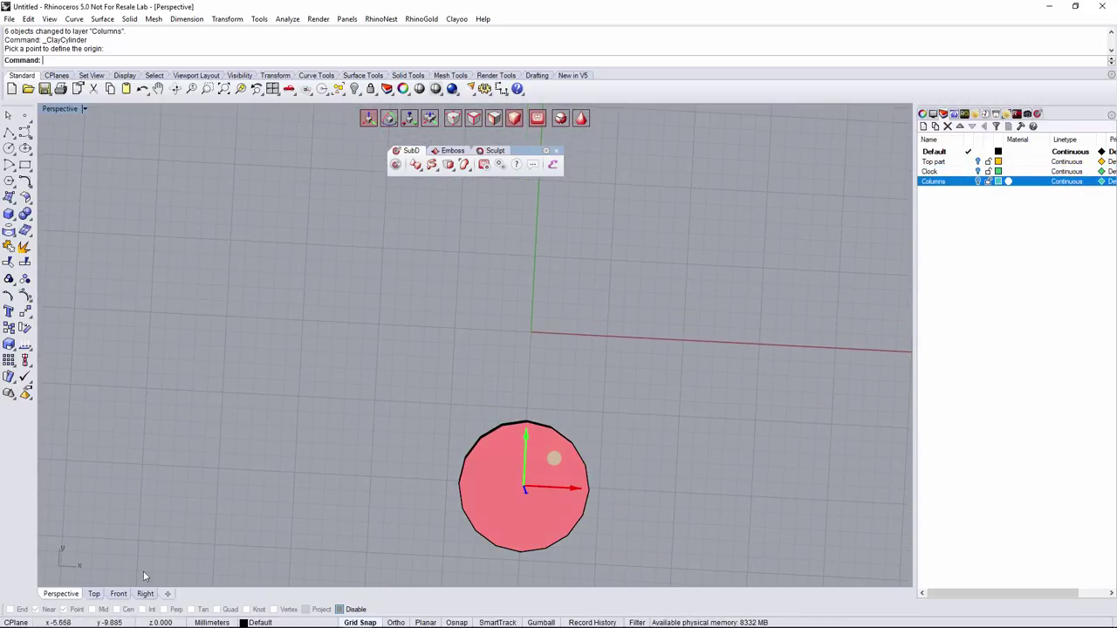
- In the top view, move the cylinder along the Y axis until it is centred on the world origin
click(93, 593)
drag(490, 433, 499, 215)
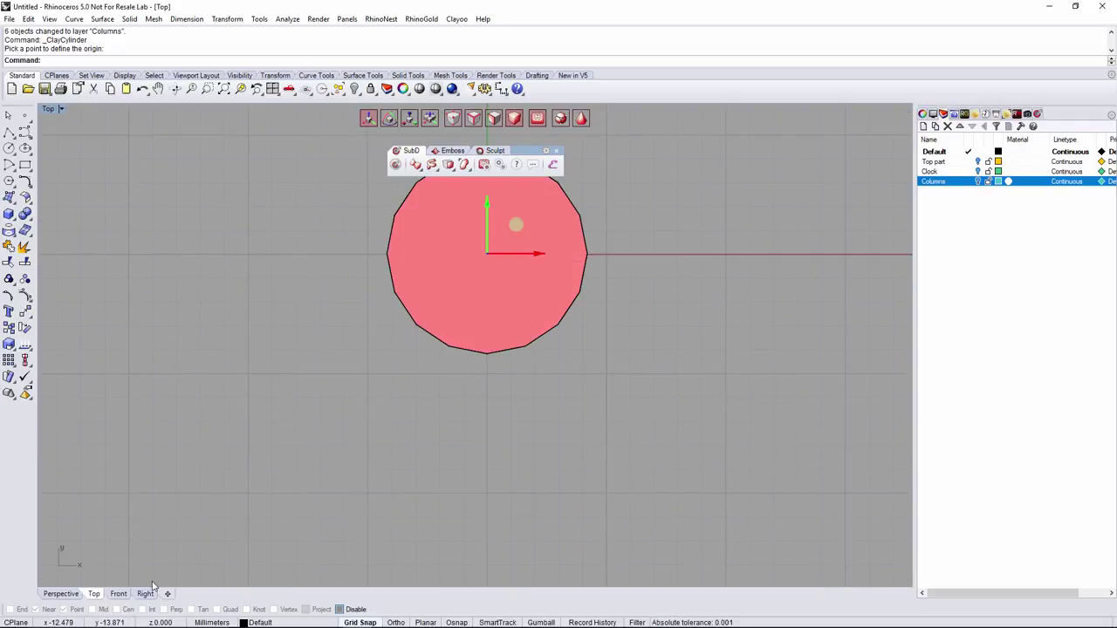
click(61, 593)
- Select the lowest ring of side faces on the cylinder and scale it outward to form a wide bottom step
right_drag(374, 387, 565, 356)
scroll(531, 352, up, 4)
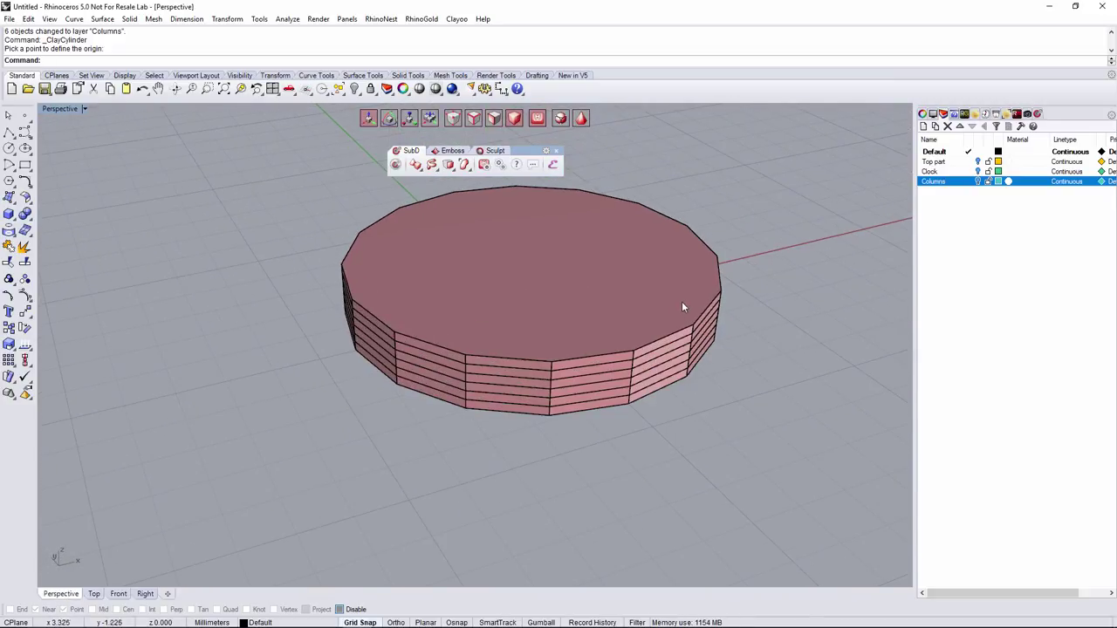
right_drag(643, 348, 602, 349)
click(495, 120)
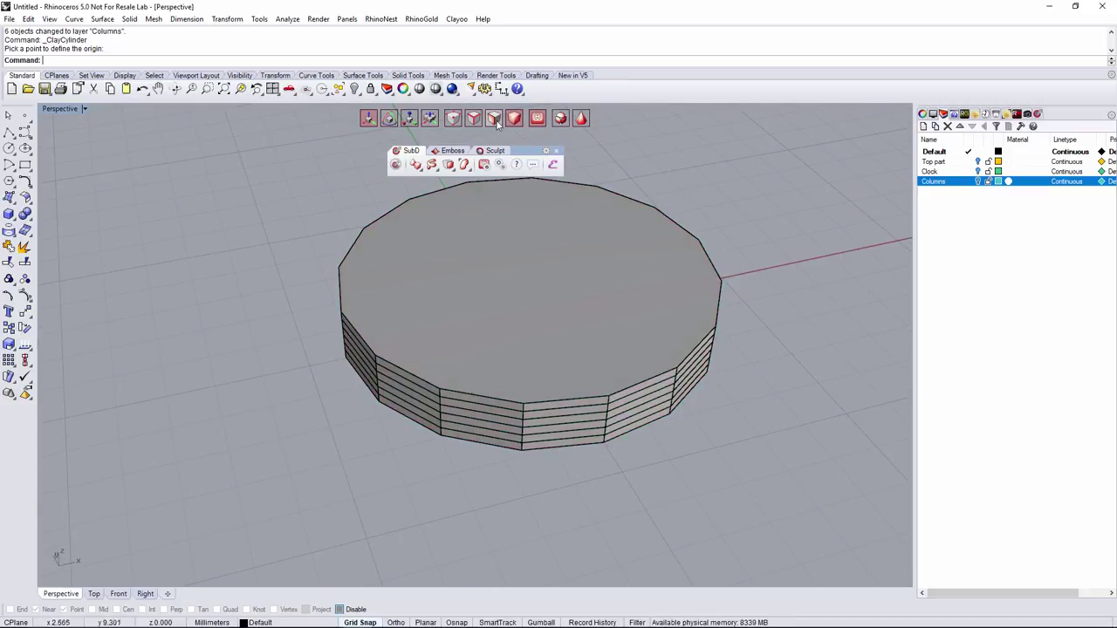
ctrl+shift+click(499, 444)
shift+double_click(532, 449)
right_drag(568, 443, 528, 456)
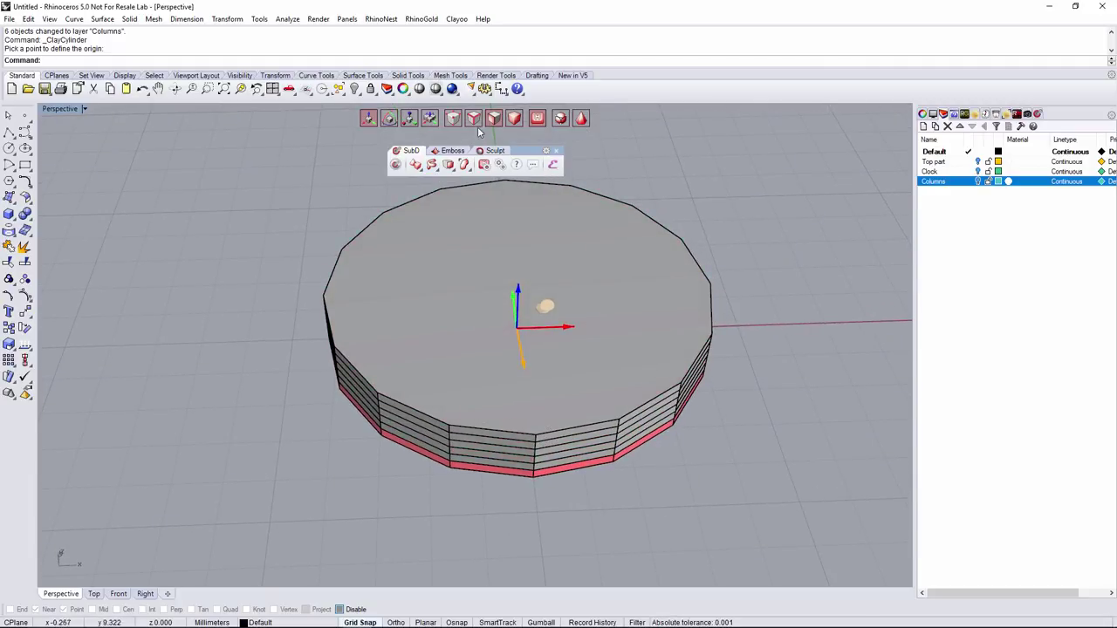
right_drag(541, 305, 543, 348)
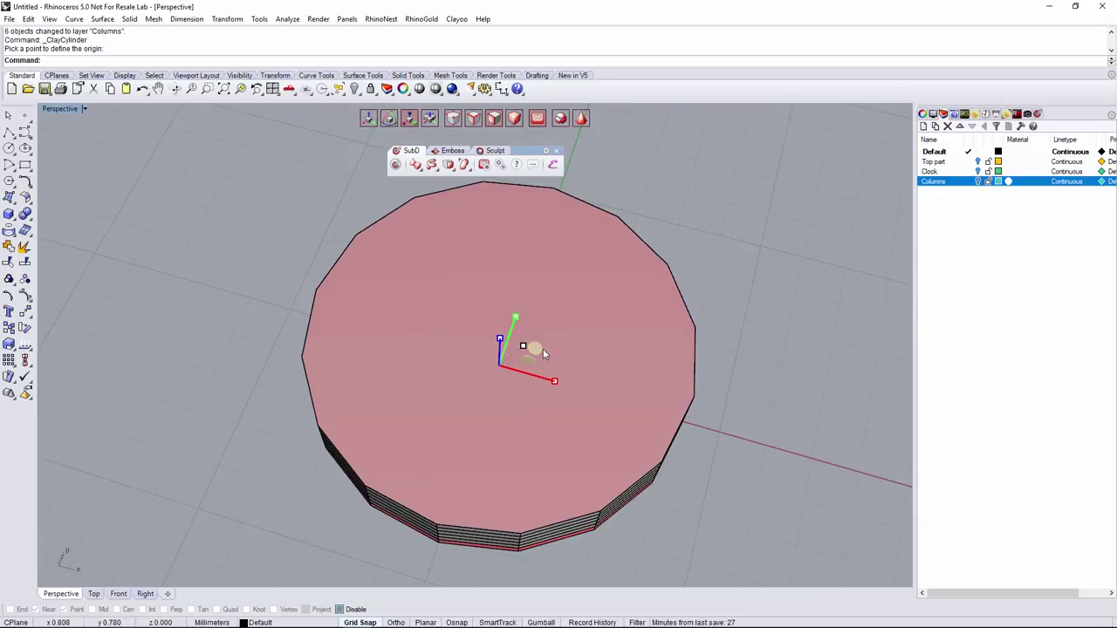
ctrl+drag(539, 350, 551, 353)
right_drag(550, 353, 550, 401)
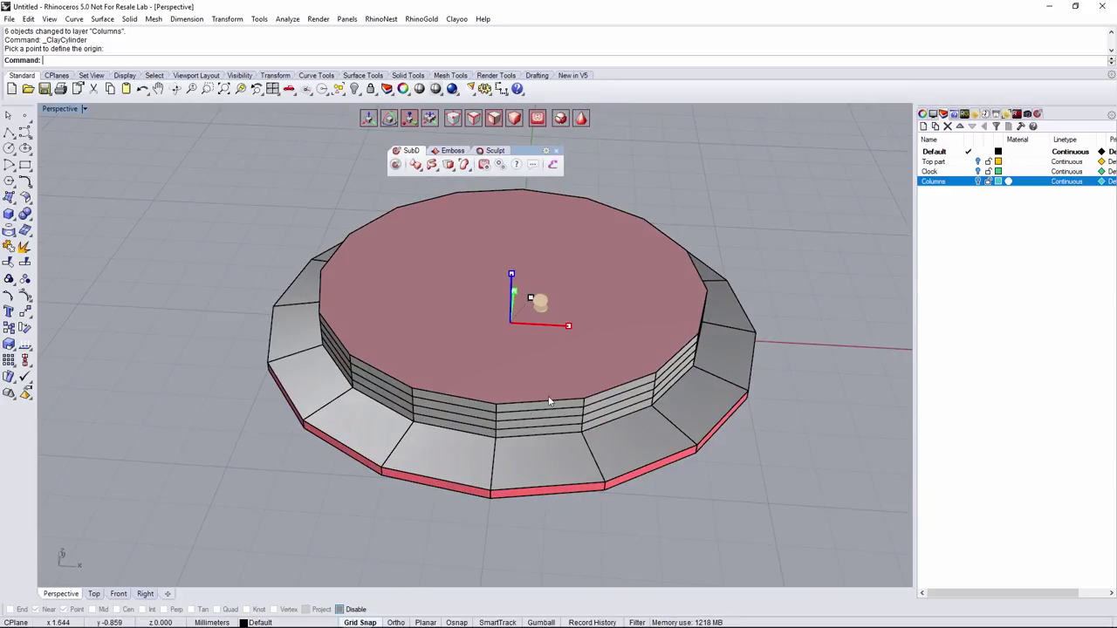
- Scale the third and fifth rings of side faces outward, each less than the ring below, to form two more steps
click(481, 425)
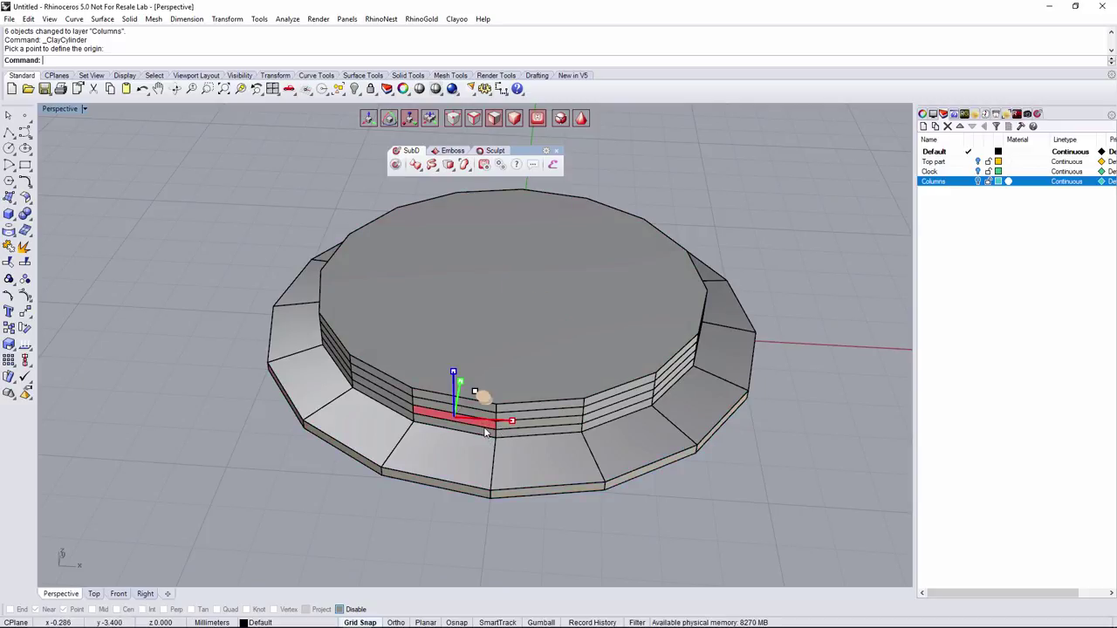
double_click(489, 437)
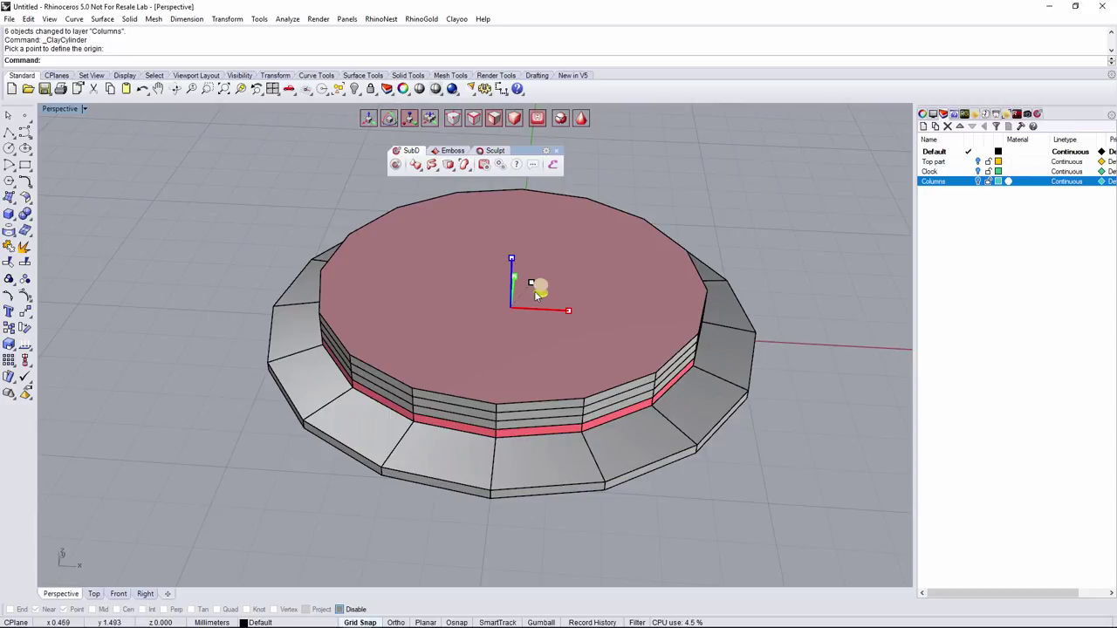
drag(538, 296, 547, 302)
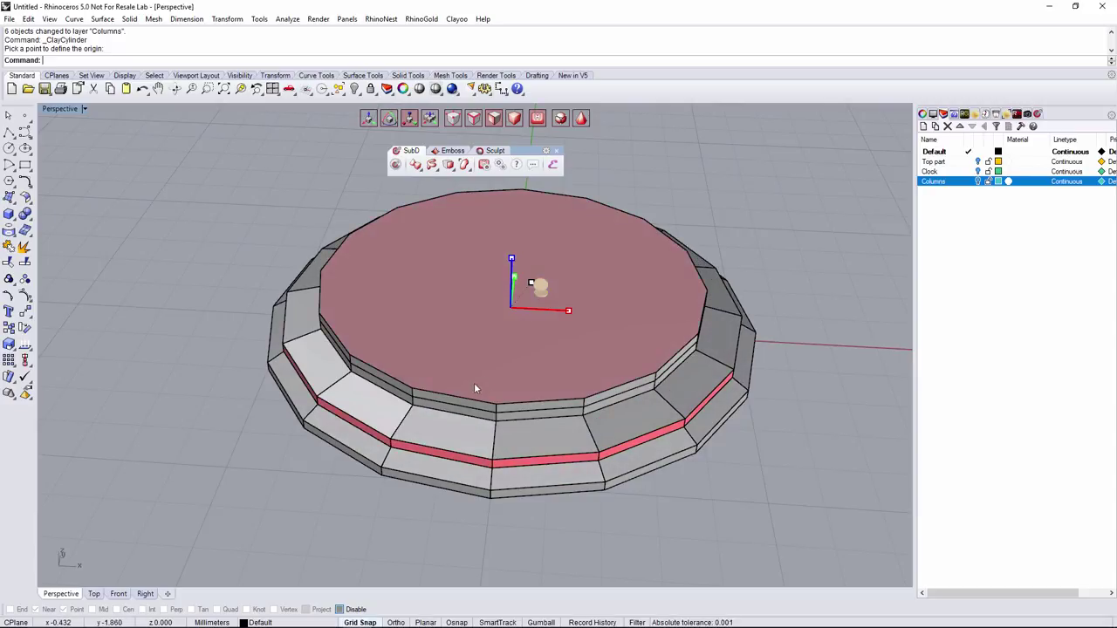
ctrl+shift+click(472, 411)
ctrl+shift+double_click(541, 420)
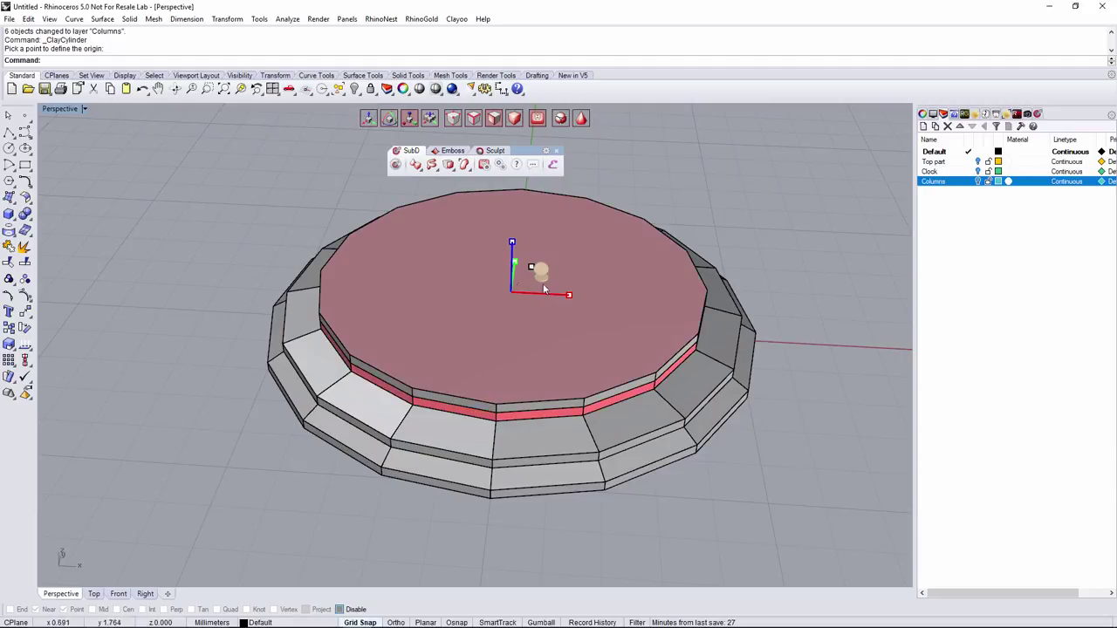
drag(541, 281, 543, 281)
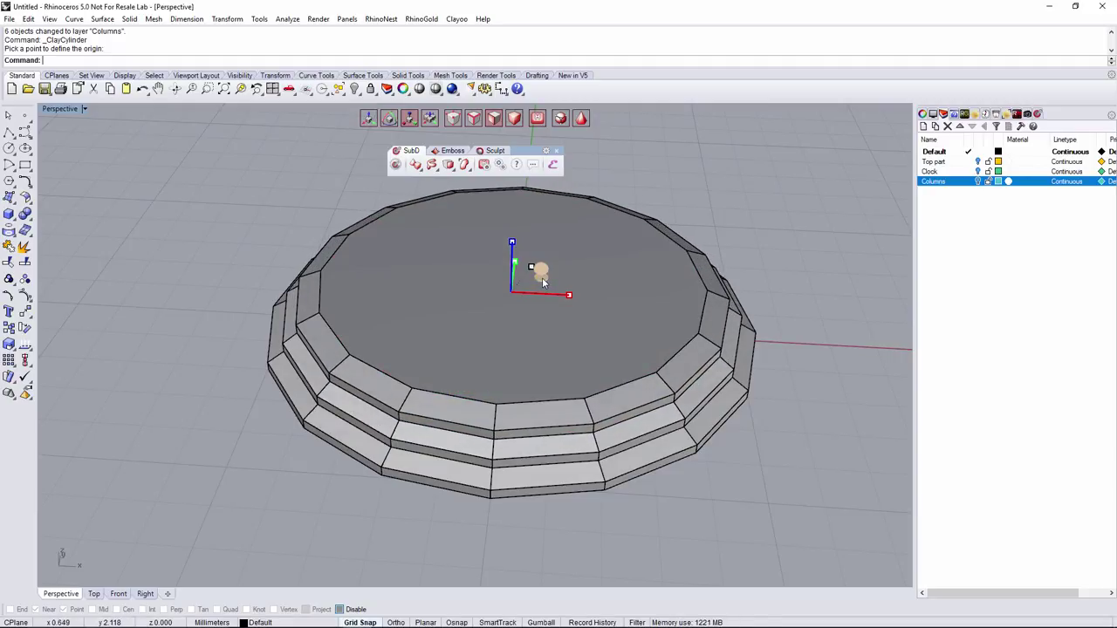
- Select the top face of the stepped base and extrude it slightly upward
right_drag(591, 323, 509, 343)
scroll(526, 359, down, 5)
scroll(514, 341, up, 4)
click(499, 364)
scroll(542, 280, up, 5)
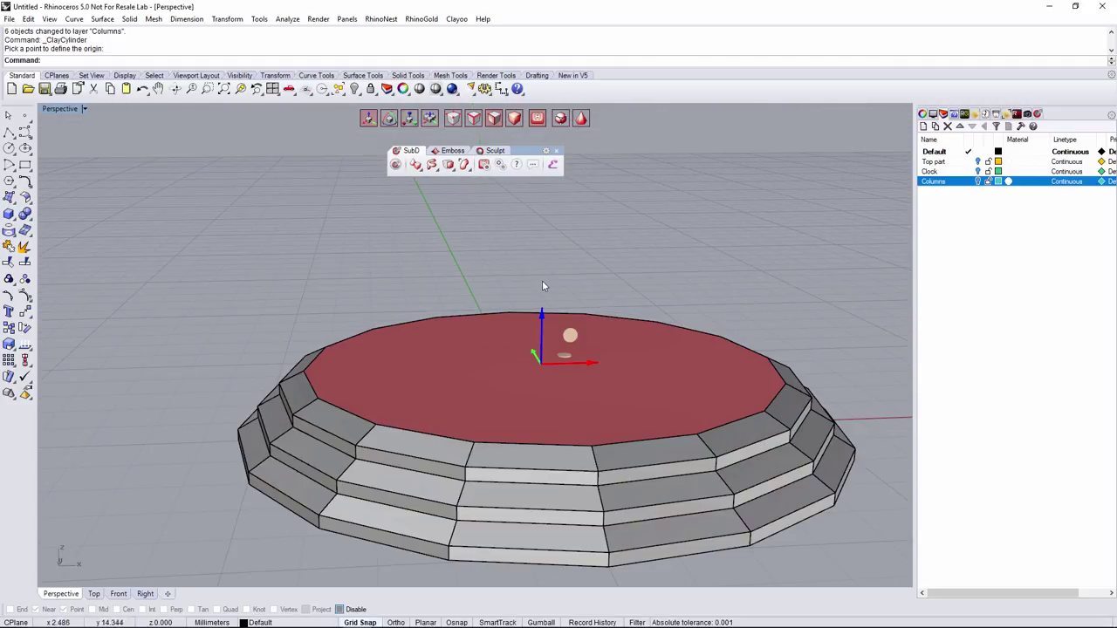
drag(532, 332, 535, 325)
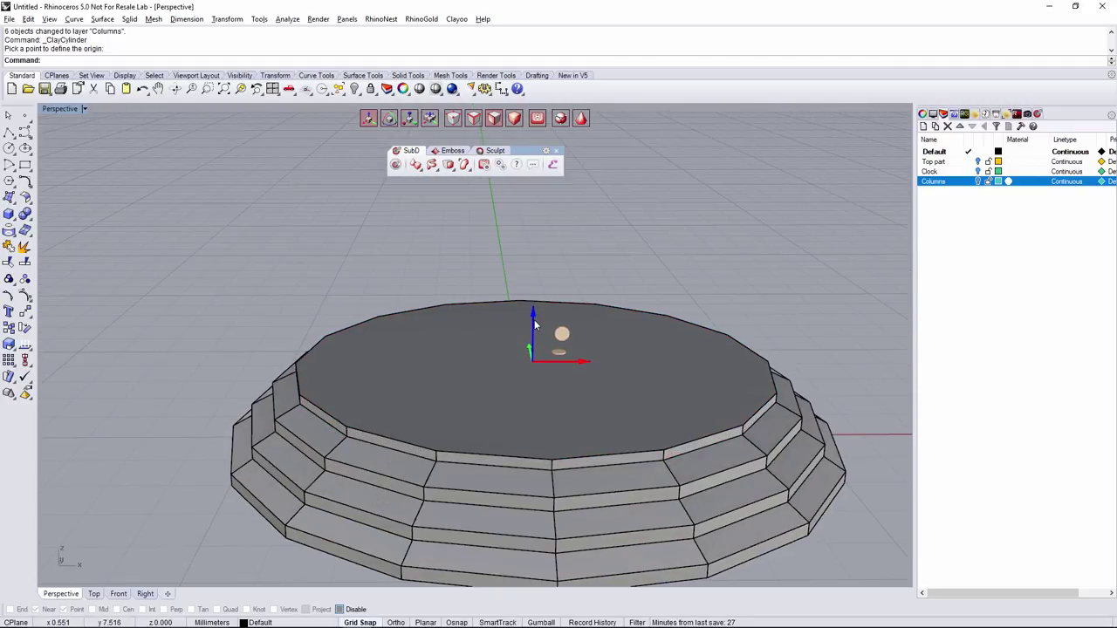
- Inset the top face slightly with a scaled extrusion and raise the inner face by another thin extrusion
right_drag(534, 321, 565, 341)
click(410, 120)
alt+drag(568, 363, 567, 363)
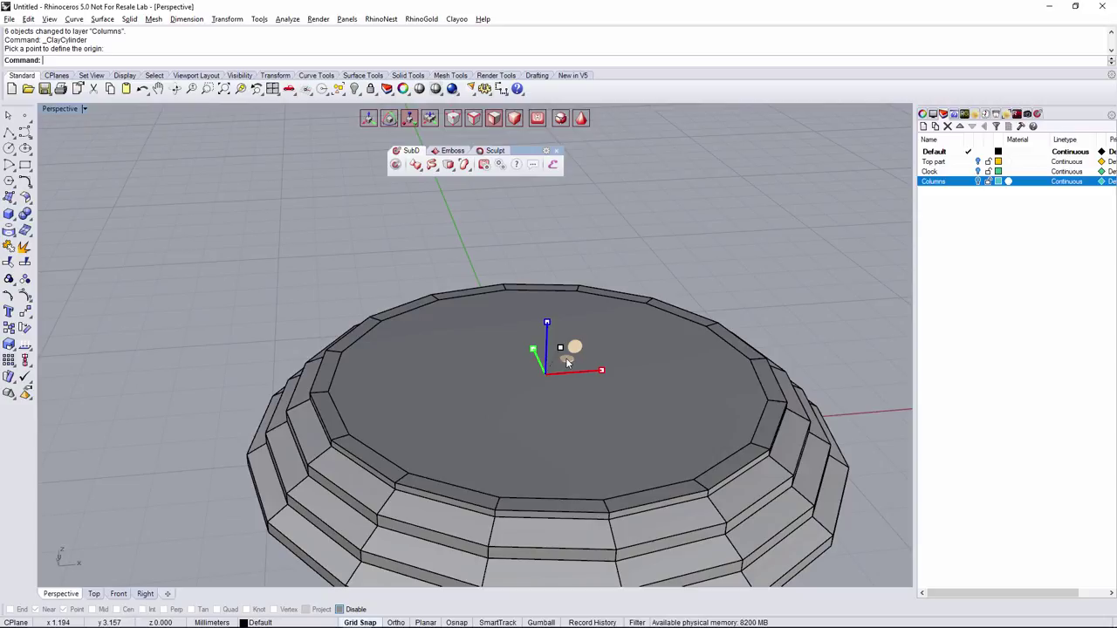
key(w)
alt+drag(549, 347, 549, 341)
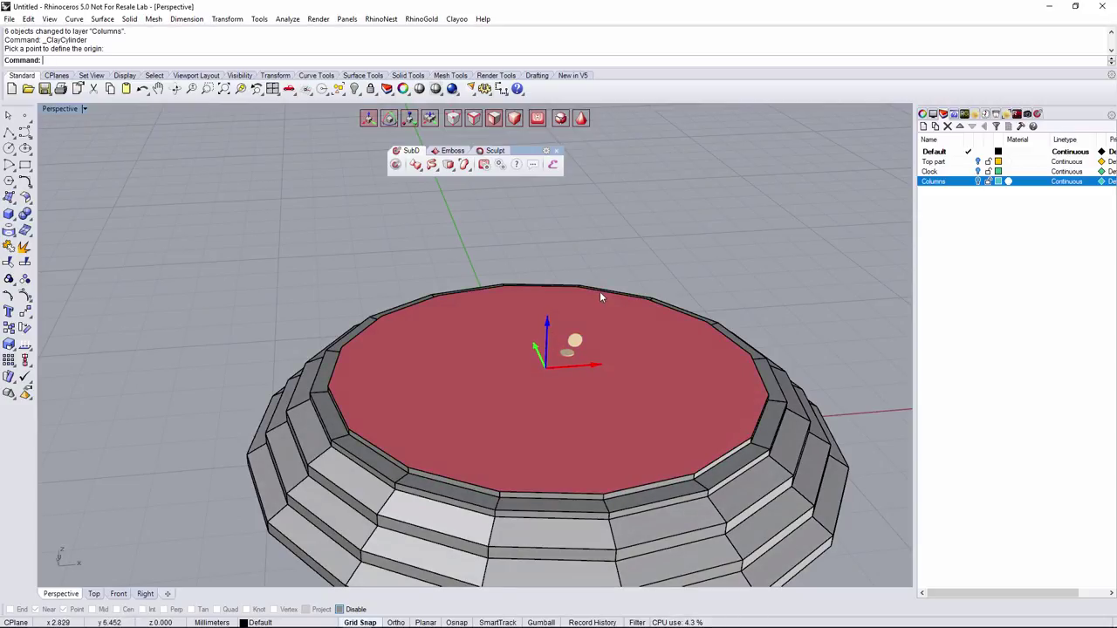
- Select the whole stepped base and scale it along Z to adjust its height
scroll(602, 292, down, 6)
click(637, 218)
right_drag(651, 280, 611, 303)
scroll(659, 284, down, 4)
double_click(593, 323)
scroll(607, 320, up, 6)
click(408, 119)
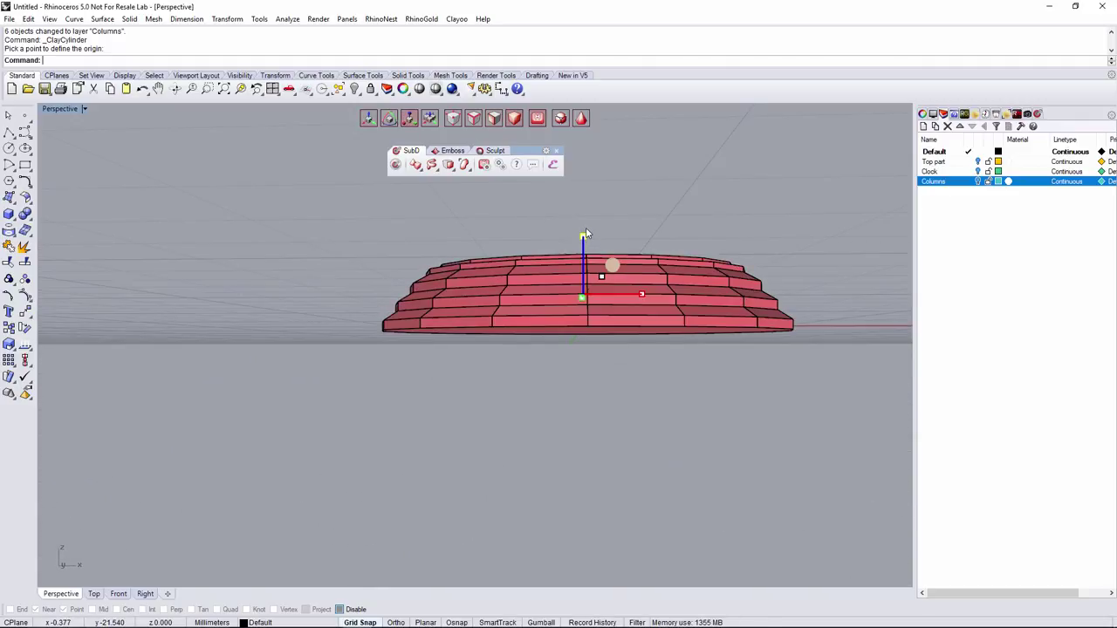
right_drag(585, 227, 606, 277)
click(634, 487)
right_drag(635, 486, 721, 468)
scroll(634, 425, down, 6)
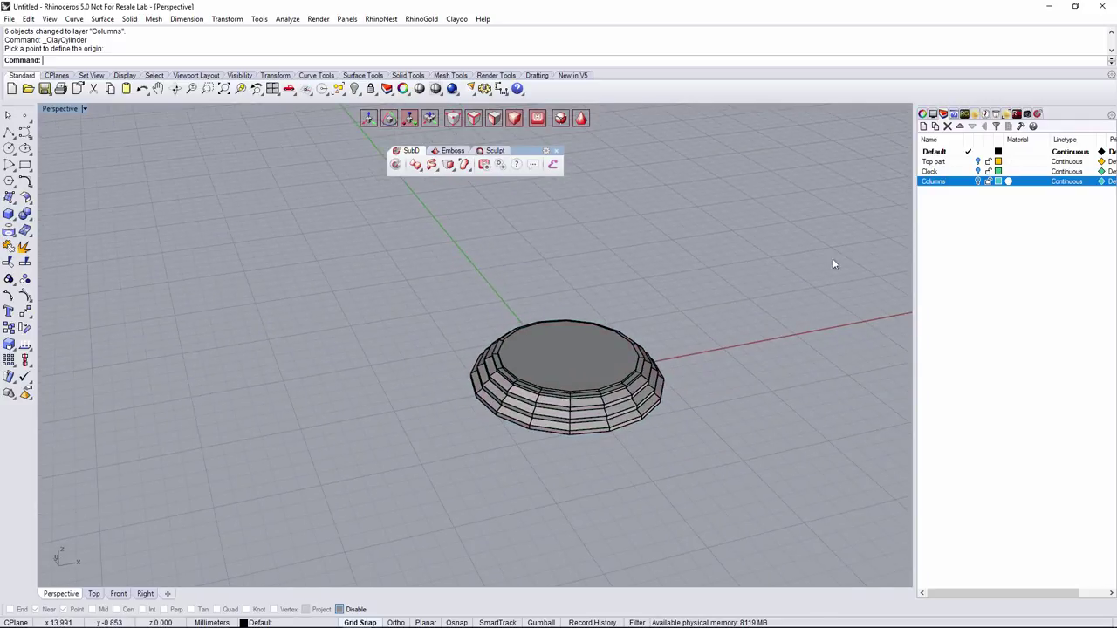
- Show the Columns layer and move the stepped base down to the feet of the columns
click(978, 181)
right_drag(644, 307, 652, 267)
click(575, 371)
shift+right_drag(576, 371, 612, 293)
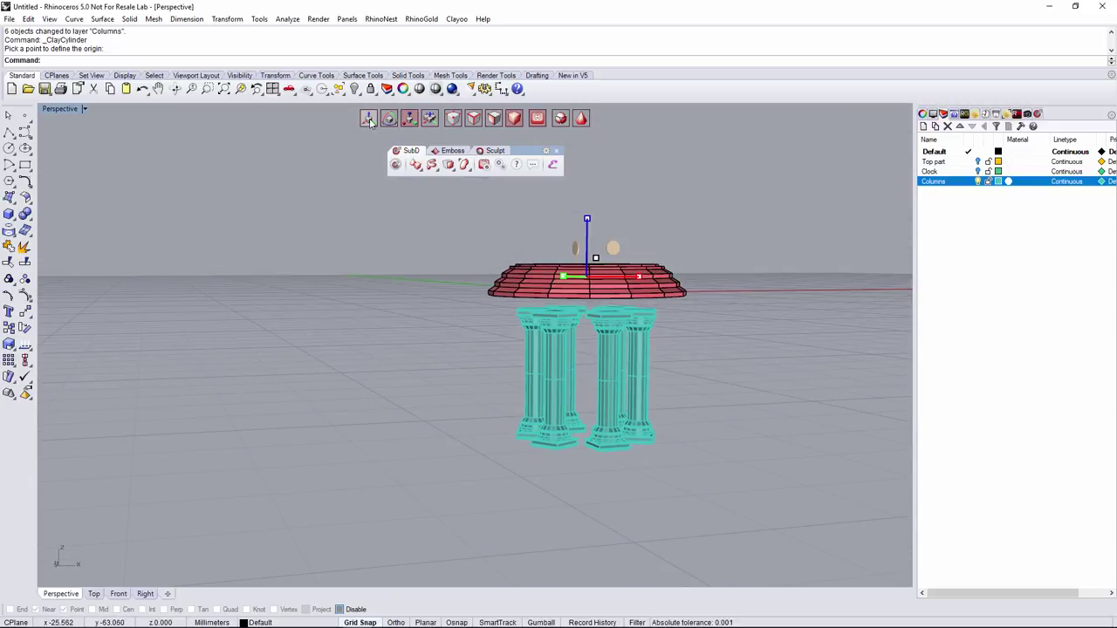
drag(587, 231, 583, 406)
- Scale the stepped base slightly to fit around the ring of columns
right_drag(583, 406, 573, 463)
scroll(576, 477, up, 6)
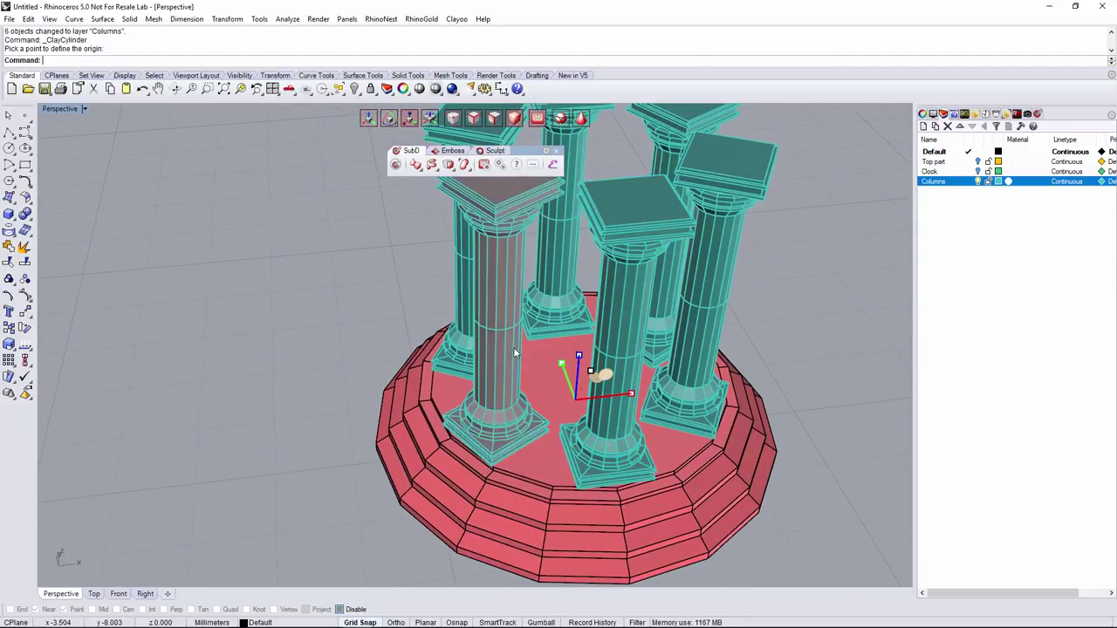
scroll(550, 358, down, 3)
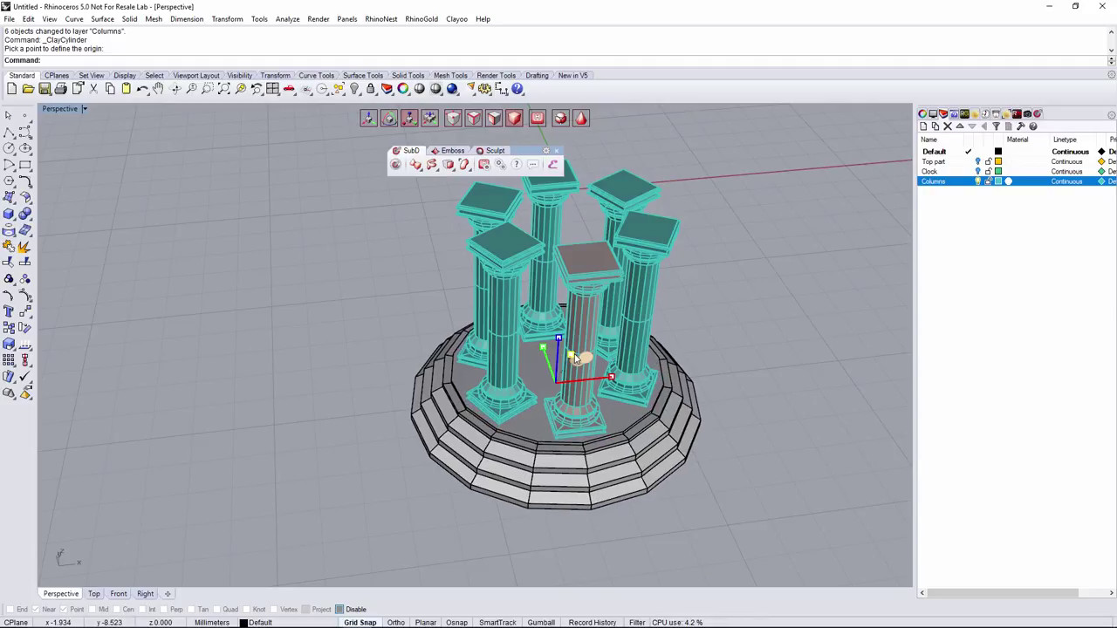
drag(576, 358, 577, 359)
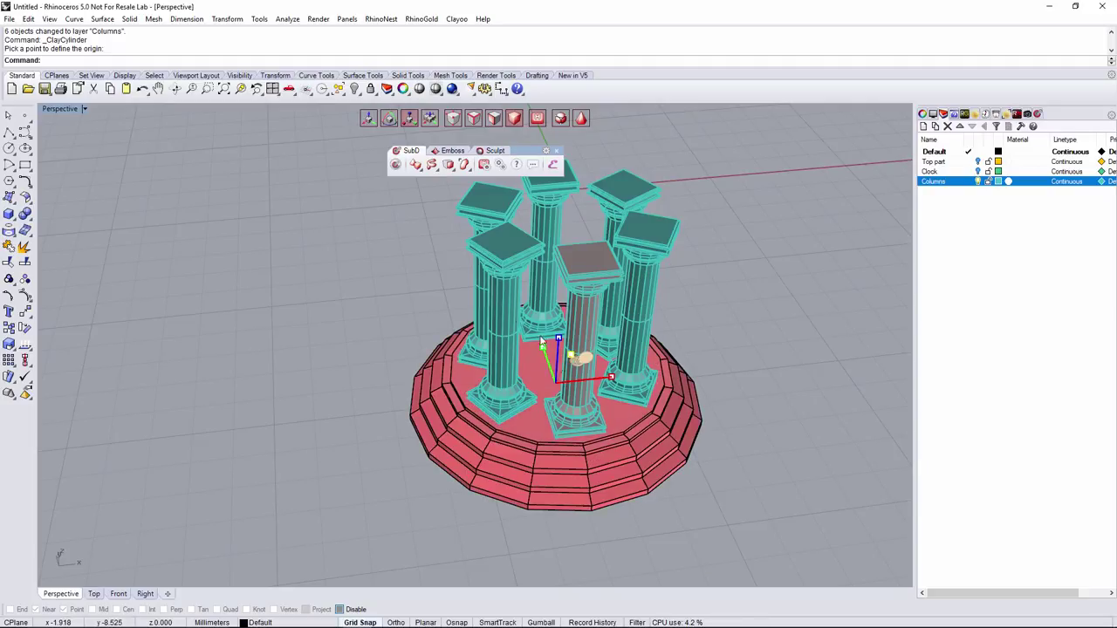
- In the front view, adjust the base's vertical position so its top face meets the bottoms of the columns
click(370, 120)
right_drag(563, 381, 551, 305)
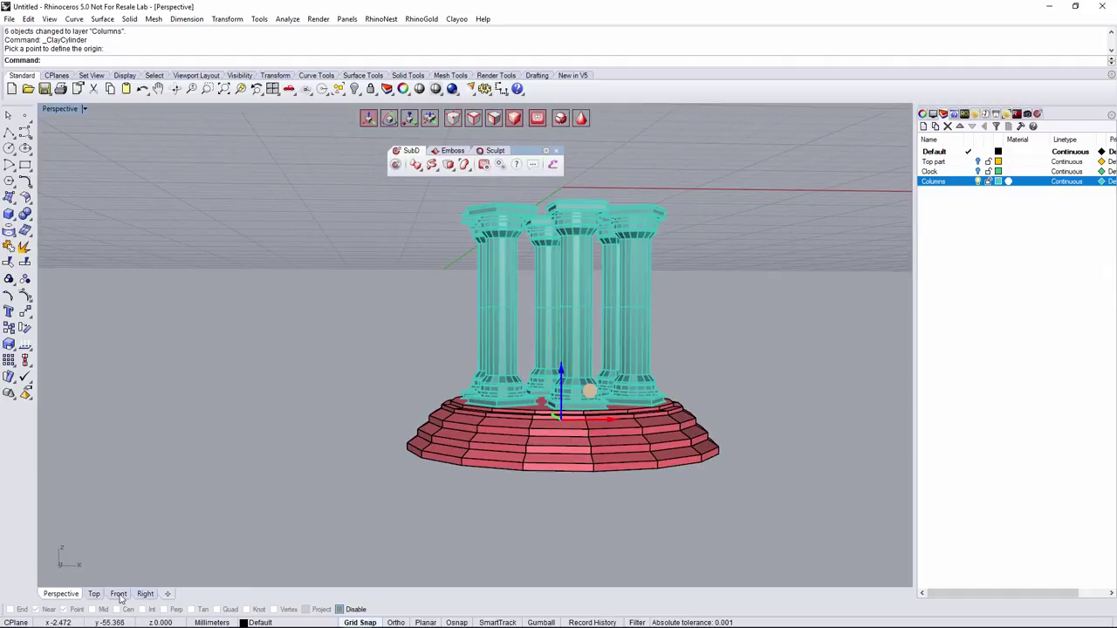
click(119, 595)
right_drag(496, 447, 513, 253)
right_drag(503, 436, 504, 358)
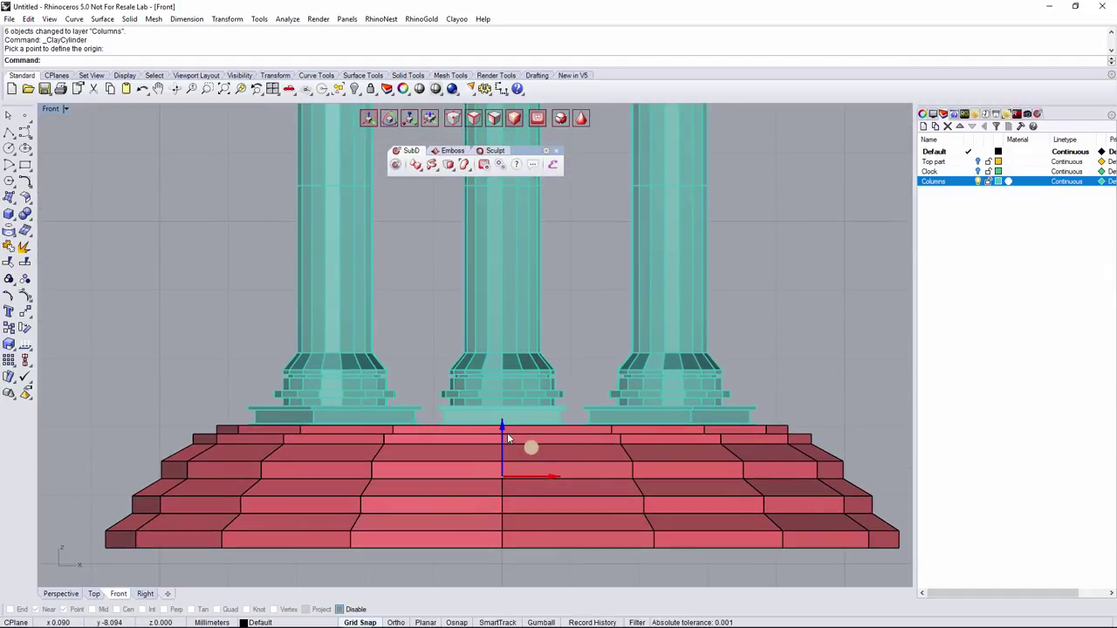
drag(504, 437, 504, 435)
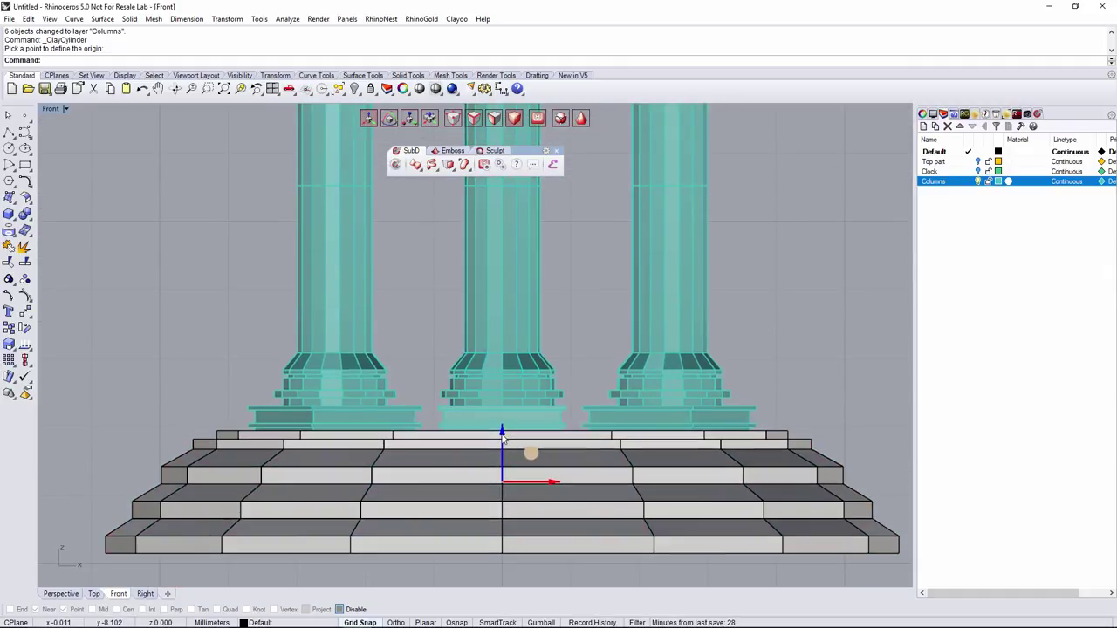
click(465, 446)
scroll(465, 440, down, 5)
click(199, 555)
- Return to the perspective view and show the Clock and Top part layers again
click(61, 593)
right_drag(523, 384, 572, 459)
scroll(572, 436, down, 5)
click(977, 172)
click(978, 163)
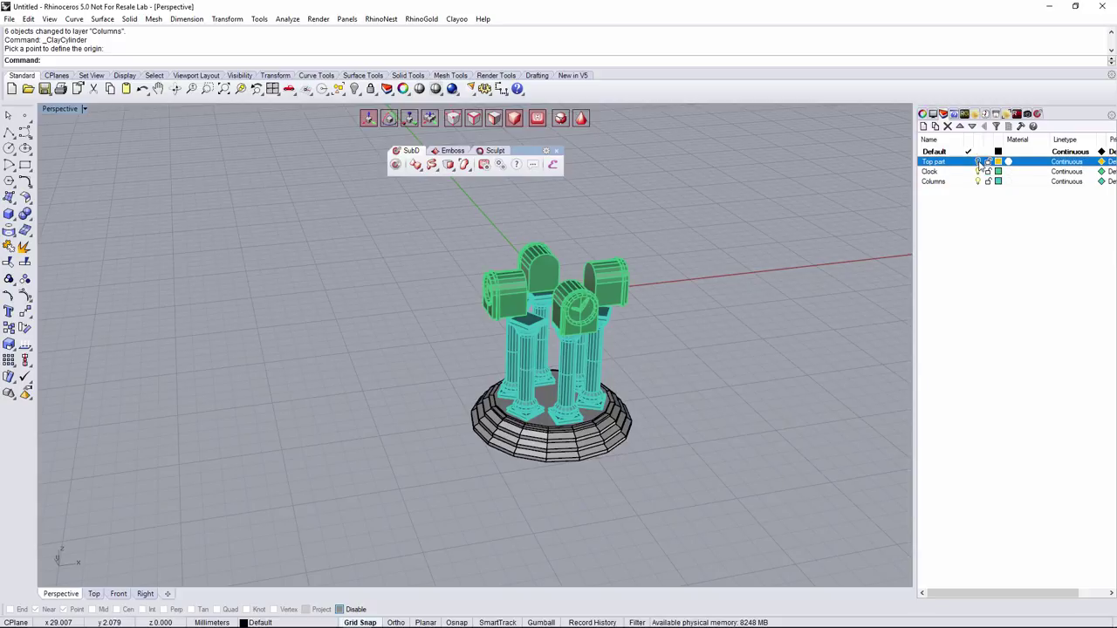
right_drag(639, 329, 559, 381)
scroll(572, 325, up, 6)
mouse_move(572, 325)
right_down()
mouse_move(607, 297)
mouse_move(578, 330)
right_up()
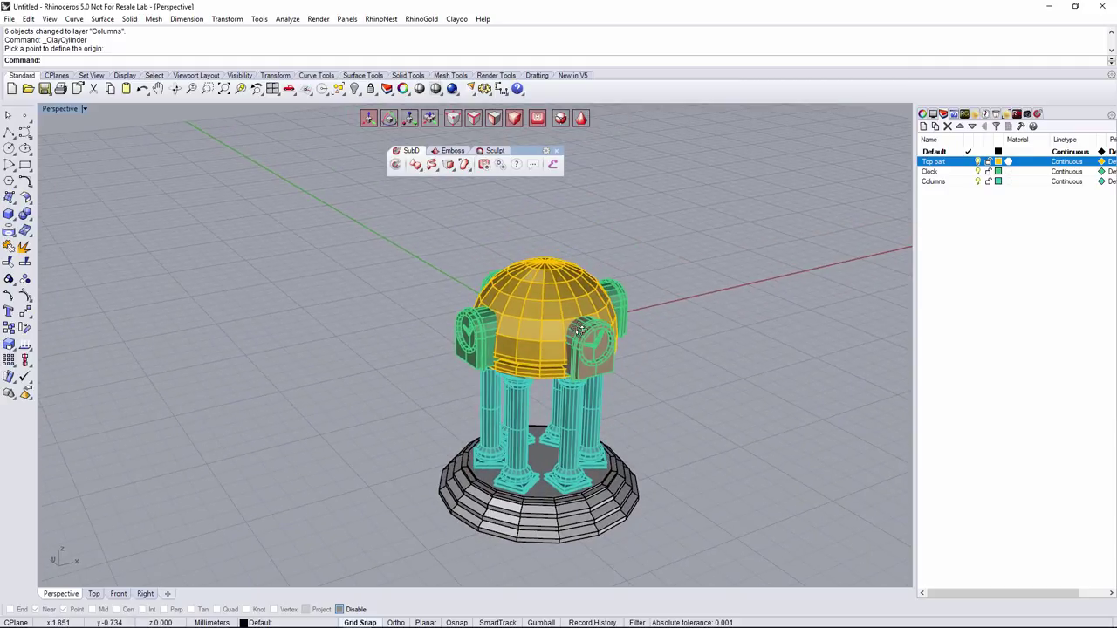
- Set the perspective viewport to Rendered display and examine the assembled clock tower from several angles
click(84, 108)
click(79, 164)
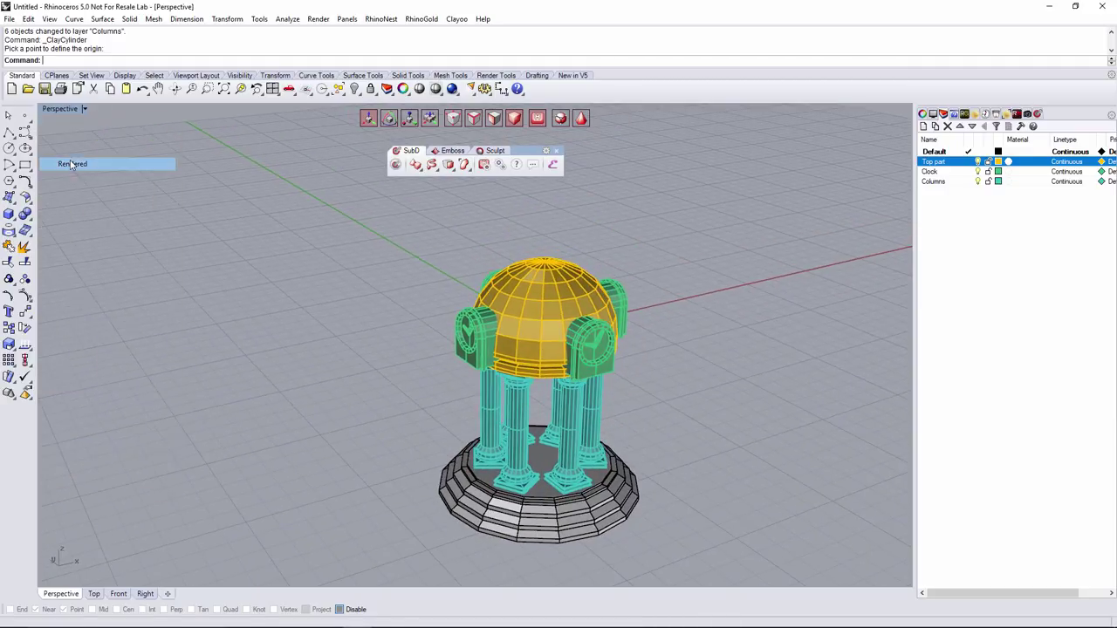
right_drag(583, 389, 553, 384)
scroll(628, 381, down, 2)
right_drag(628, 387, 602, 373)
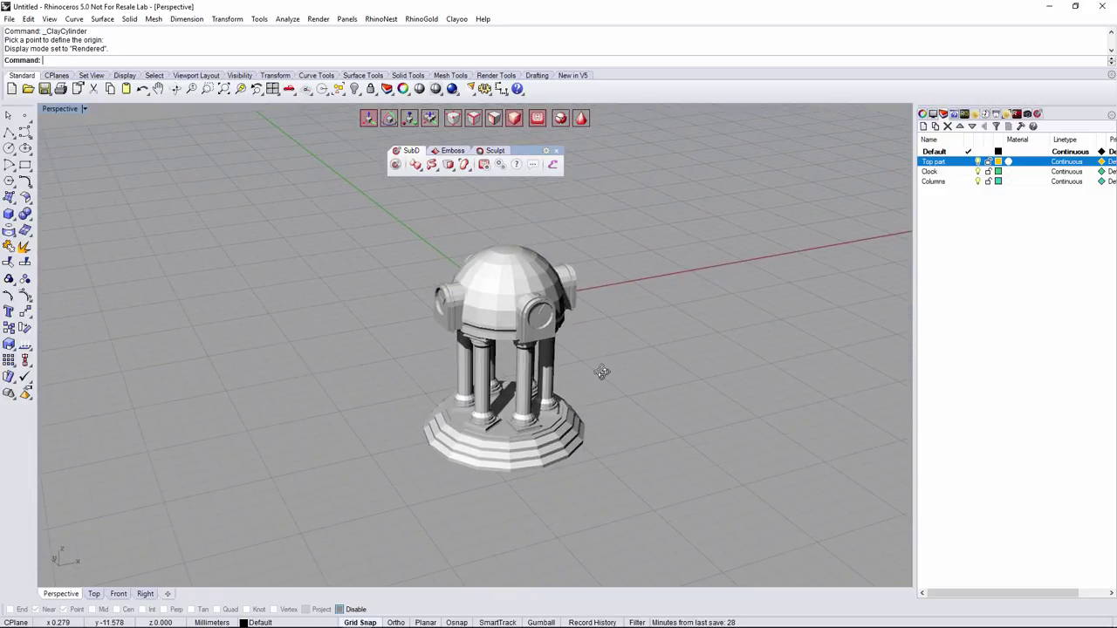
right_drag(680, 330, 656, 350)
right_drag(586, 334, 615, 371)
scroll(592, 363, up, 2)
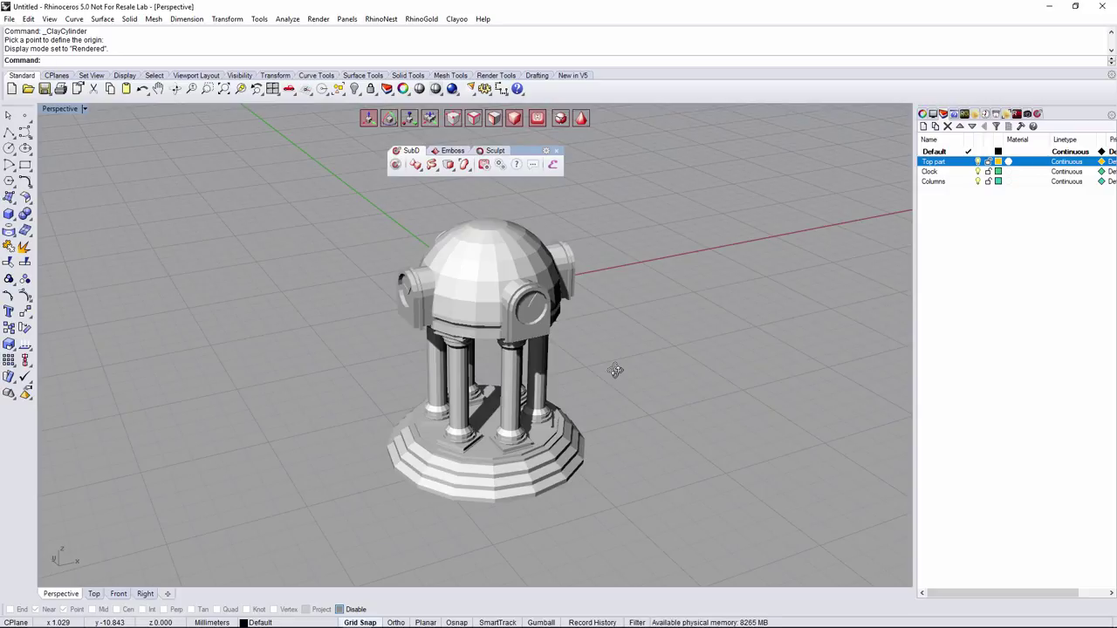
mouse_move(620, 374)
right_down()
mouse_move(654, 366)
mouse_move(666, 379)
mouse_move(615, 373)
right_up()
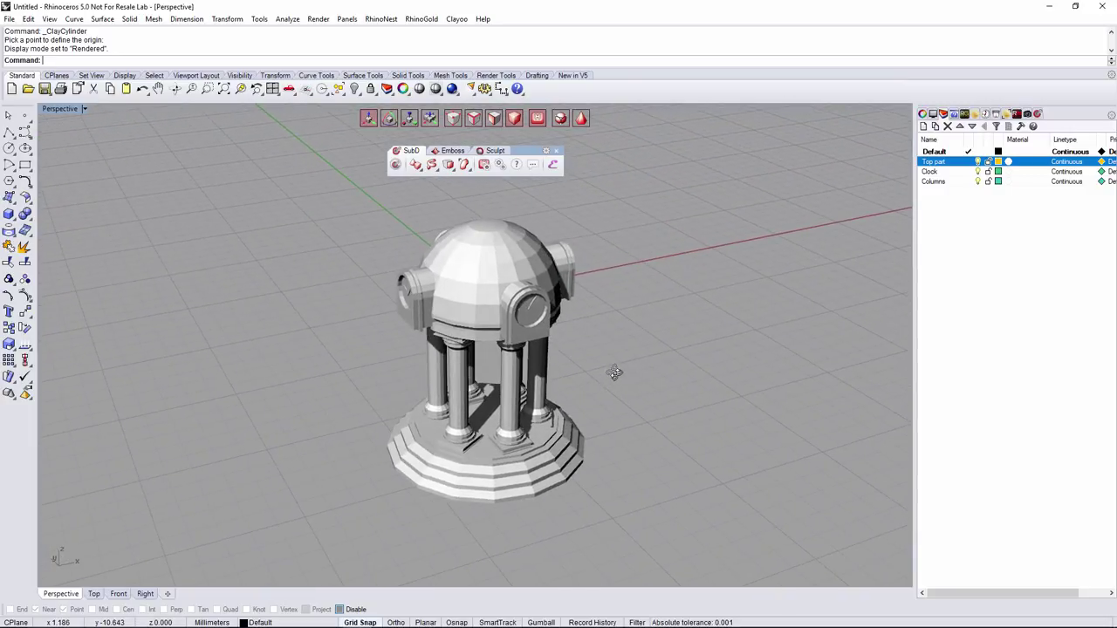